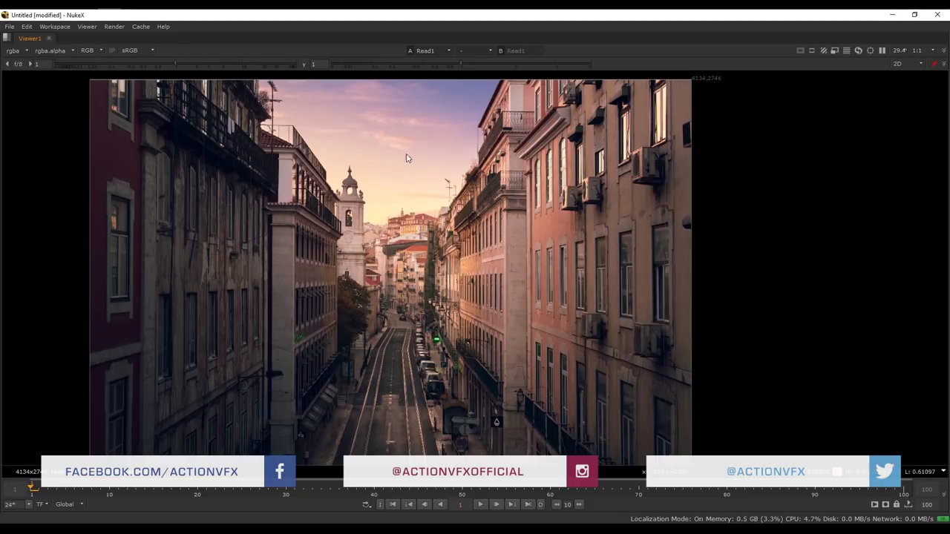
Add a Card geometry node and detach its img input from the Read1 image
{"action": "key", "text": "space"}
{"action": "key", "text": "f"}
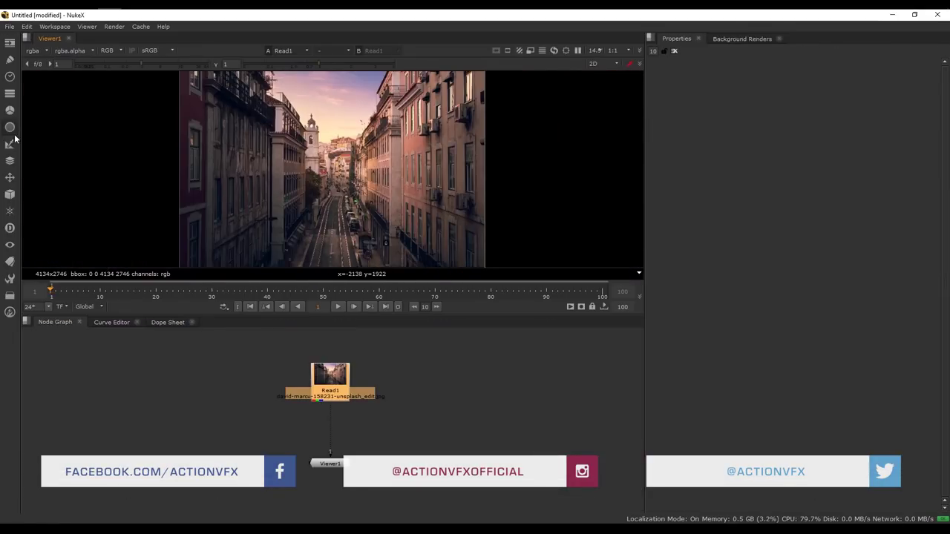
{"action": "left_click", "coordinate": [11, 196]}
{"action": "mouse_move", "coordinate": [82, 207]}
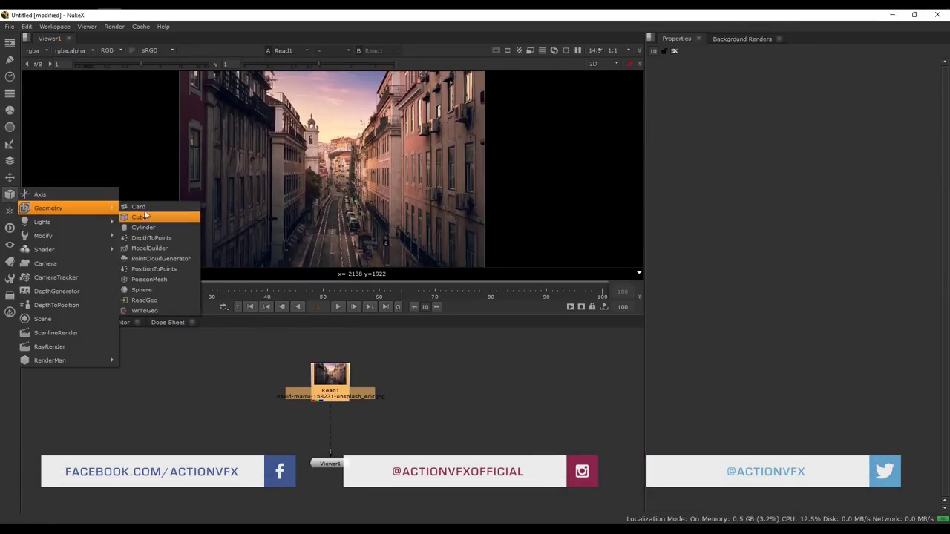
{"action": "left_click", "coordinate": [144, 209]}
{"action": "left_click_drag", "start_coordinate": [316, 415], "coordinate": [261, 426]}
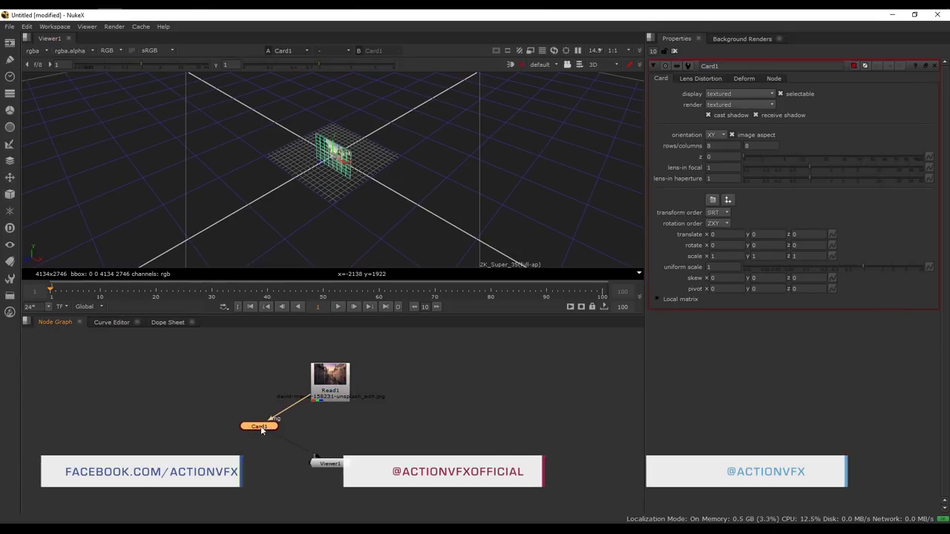
{"action": "left_click_drag", "start_coordinate": [303, 400], "coordinate": [249, 424]}
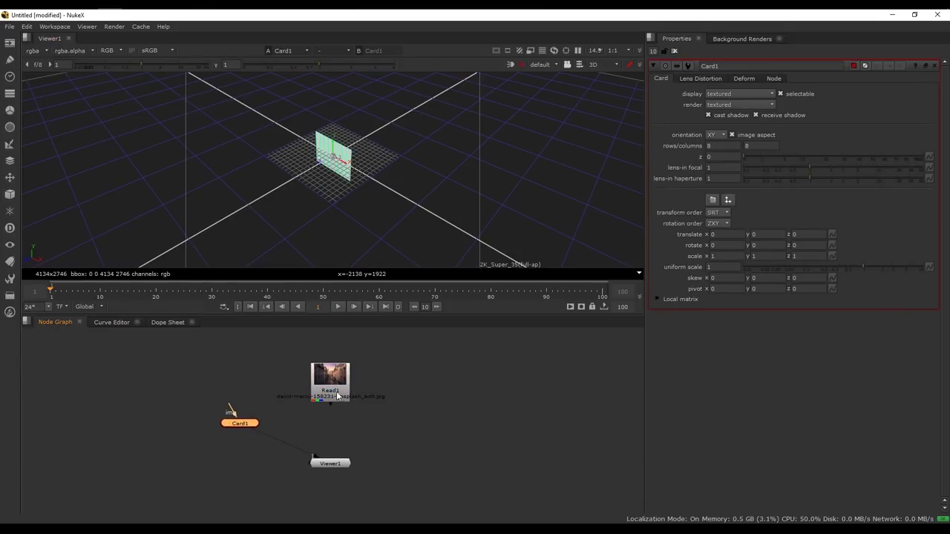
Space the Read1 and Viewer1 nodes further apart and add a Scene node between them
{"action": "left_click_drag", "start_coordinate": [338, 397], "coordinate": [337, 372]}
{"action": "left_click_drag", "start_coordinate": [330, 464], "coordinate": [325, 501]}
{"action": "left_click", "coordinate": [314, 433]}
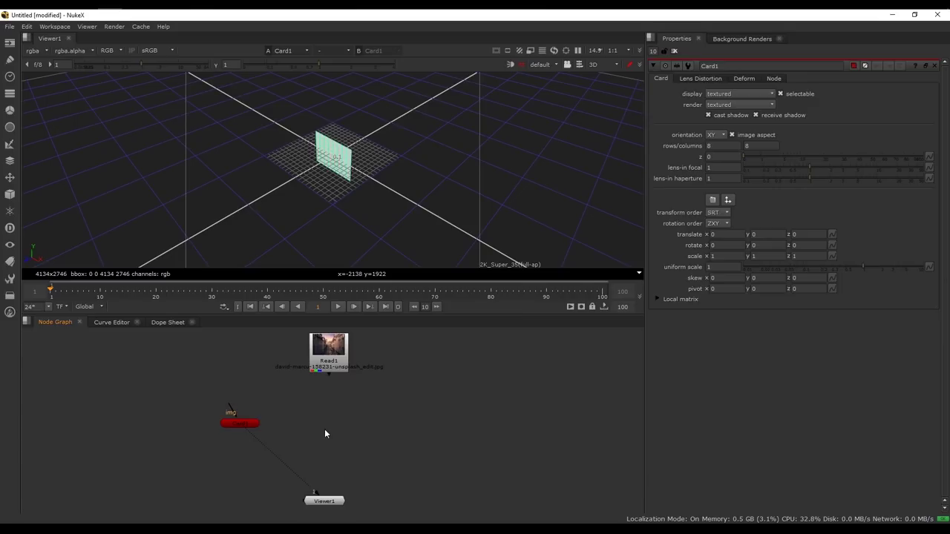
{"action": "key", "text": "Tab"}
{"action": "type", "text": "sce"}
{"action": "left_click", "coordinate": [302, 438]}
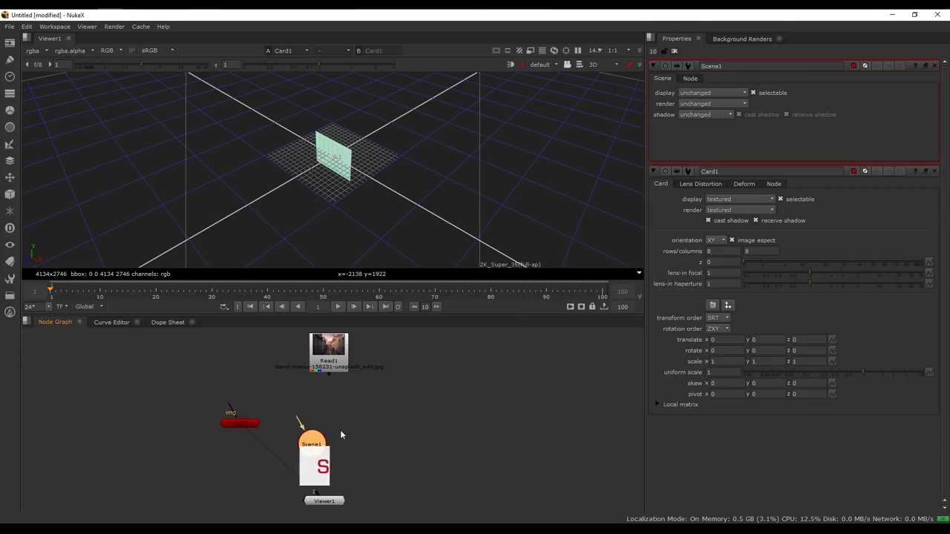
Add an unconnected ScanlineRender node beside the Scene node
{"action": "left_click", "coordinate": [341, 435]}
{"action": "key", "text": "Tab"}
{"action": "type", "text": "sce"}
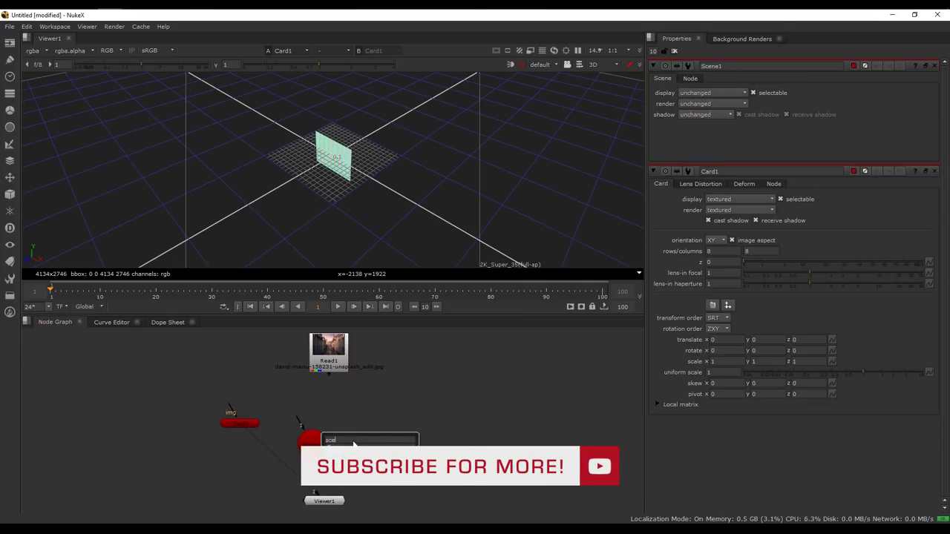
{"action": "key", "text": "Down"}
{"action": "key", "text": "Return"}
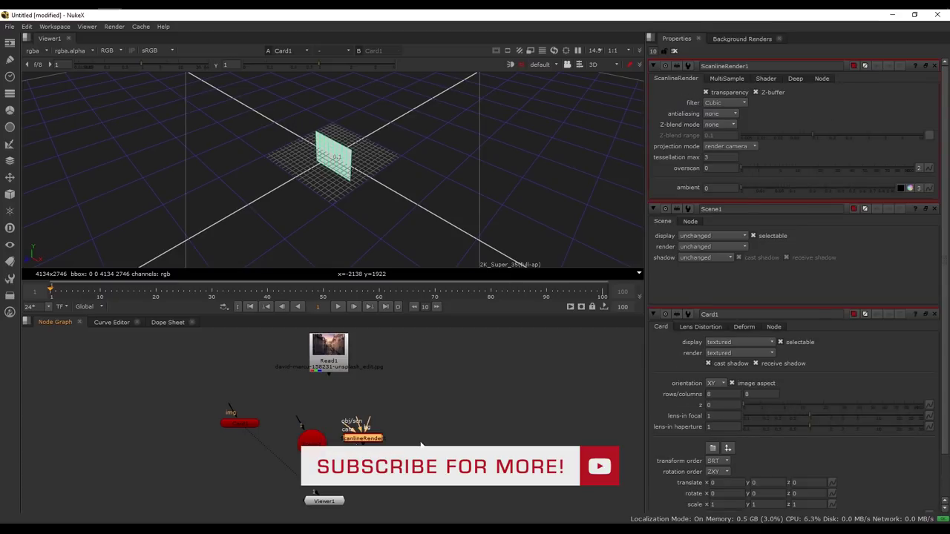
Add an unconnected Camera node beside the ScanlineRender node
{"action": "left_click", "coordinate": [421, 446]}
{"action": "key", "text": "Tab"}
{"action": "type", "text": "ca"}
{"action": "key", "text": "Return"}
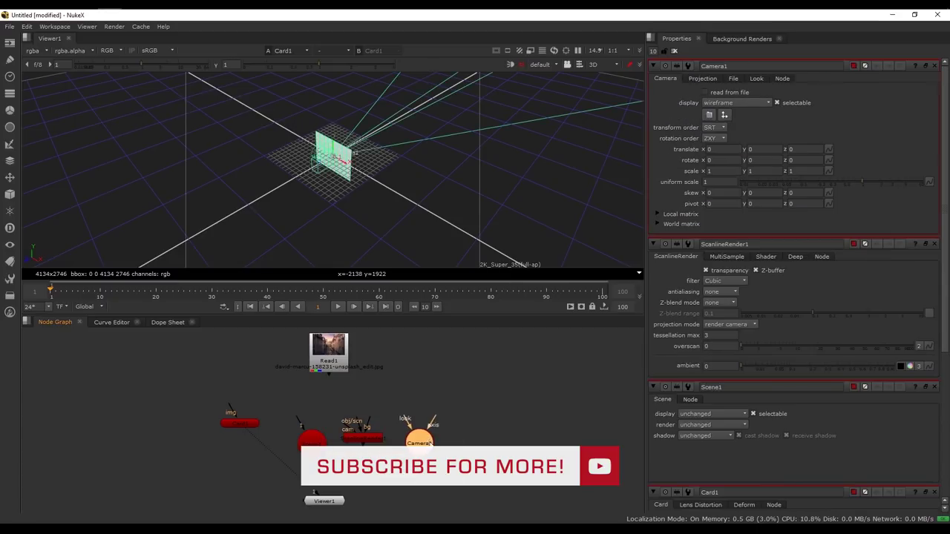
Connect the Camera to the ScanlineRender's cam input and the Scene to obj/scn, and feed Card1 into the Scene
{"action": "left_click_drag", "start_coordinate": [367, 443], "coordinate": [373, 450]}
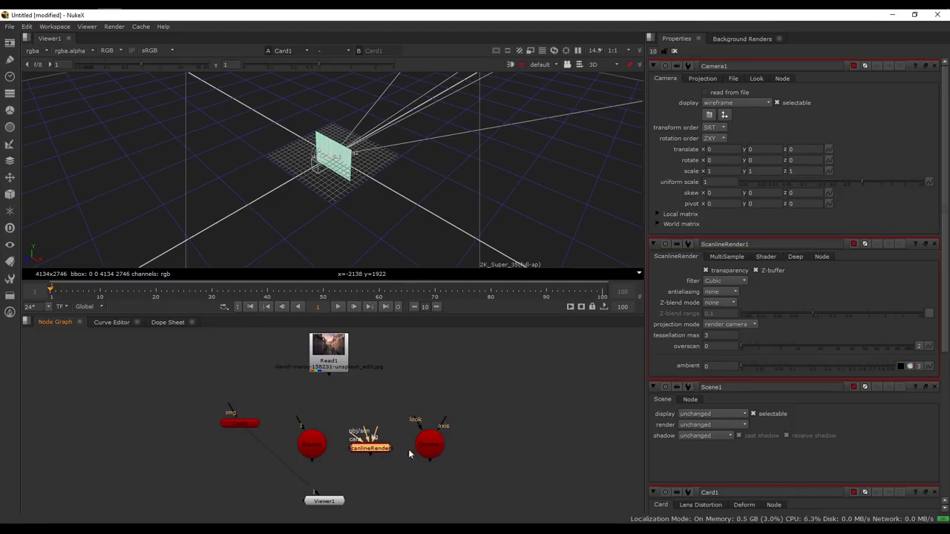
{"action": "left_click_drag", "start_coordinate": [367, 437], "coordinate": [381, 463]}
{"action": "left_click_drag", "start_coordinate": [386, 399], "coordinate": [354, 426]}
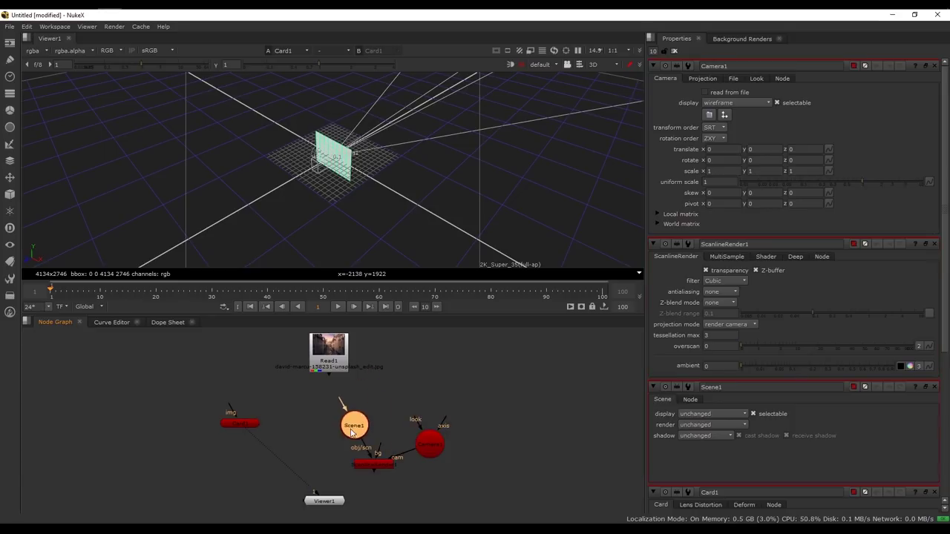
{"action": "left_click_drag", "start_coordinate": [252, 427], "coordinate": [235, 413]}
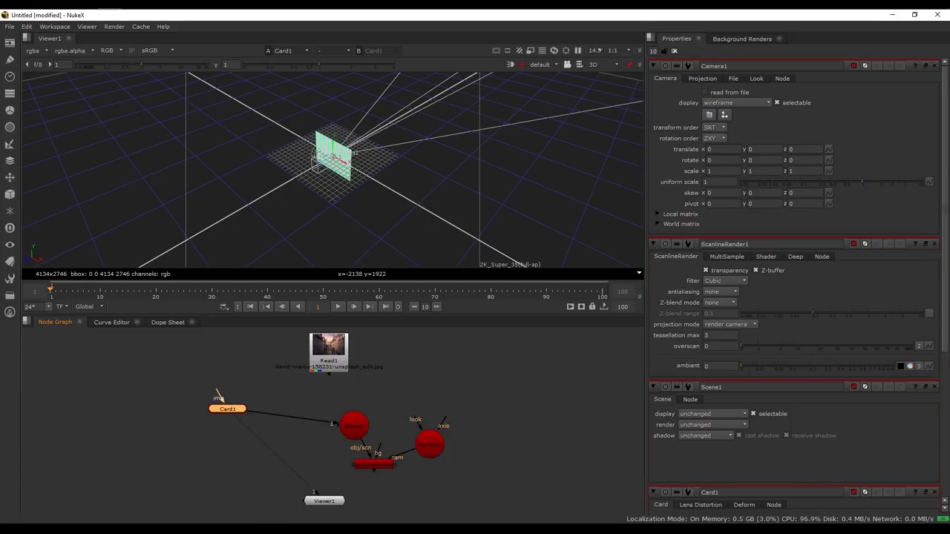
{"action": "left_click", "coordinate": [5, 195]}
{"action": "mouse_move", "coordinate": [67, 207]}
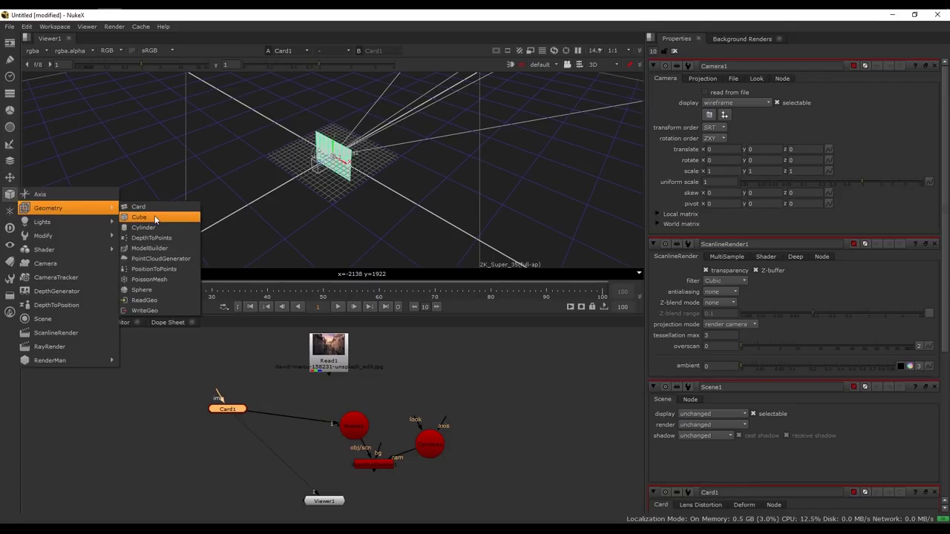
{"action": "left_click", "coordinate": [155, 218]}
{"action": "left_click_drag", "start_coordinate": [333, 404], "coordinate": [271, 404]}
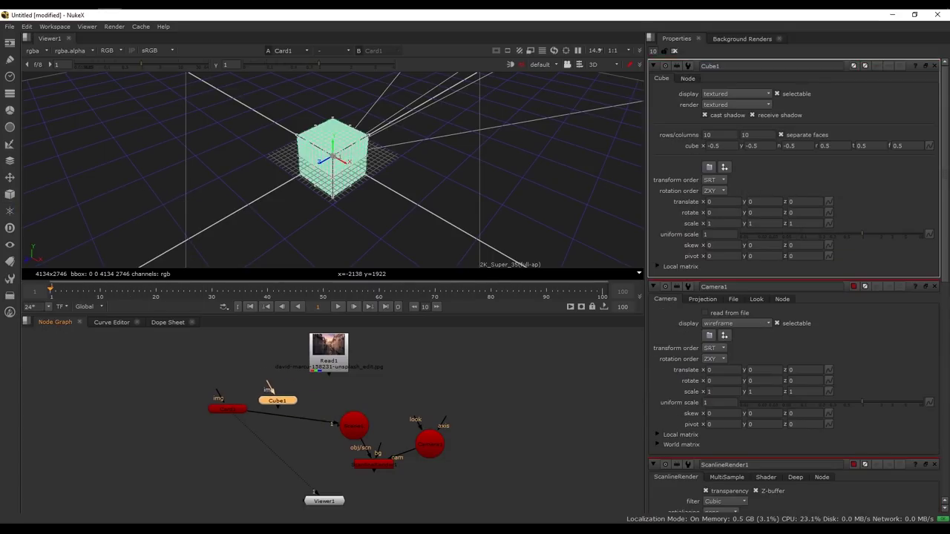
{"action": "key", "text": "Delete"}
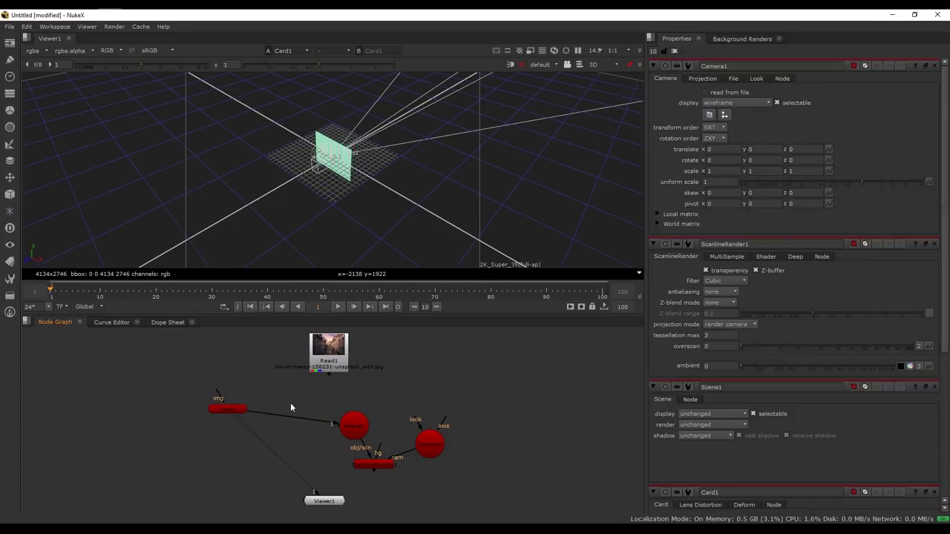
Move the card along Z away from the camera to about -1.39
{"action": "left_click_drag", "start_coordinate": [494, 161], "coordinate": [363, 161], "text": "ctrl"}
{"action": "scroll", "coordinate": [405, 175], "scroll_direction": "up", "scroll_amount": 4}
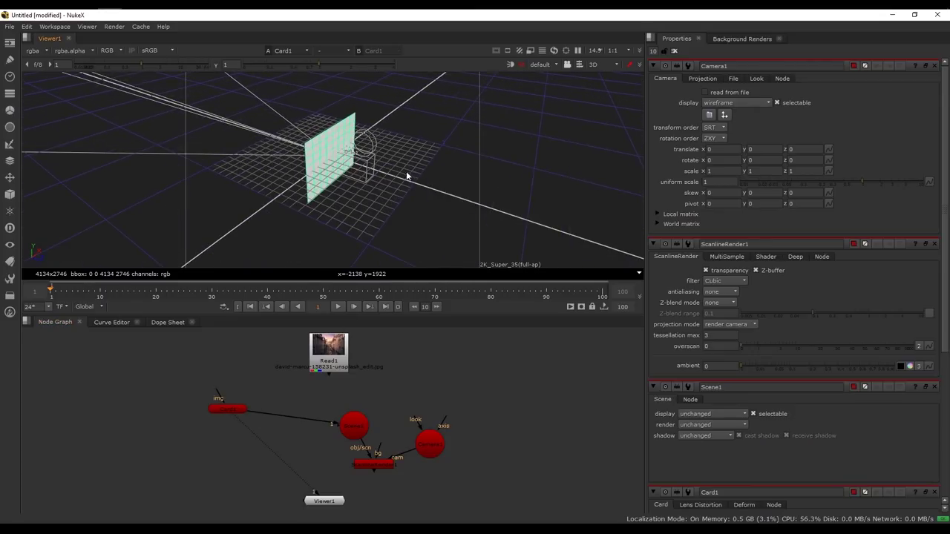
{"action": "left_click", "coordinate": [325, 193]}
{"action": "left_click_drag", "start_coordinate": [347, 159], "coordinate": [263, 134]}
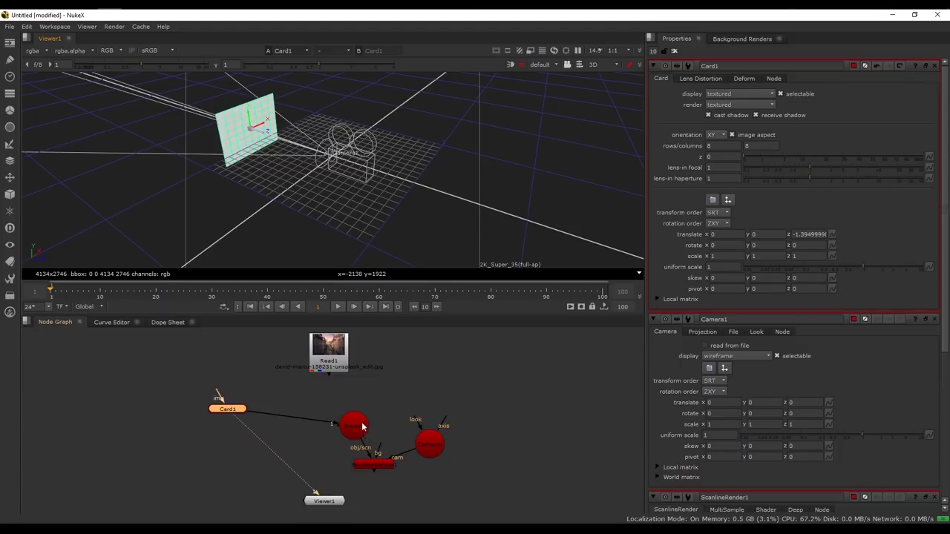
Tidy the node layout, connect the ScanlineRender's bg input to Read1, and feed its output to Viewer1
{"action": "left_click_drag", "start_coordinate": [363, 425], "coordinate": [292, 408]}
{"action": "left_click_drag", "start_coordinate": [379, 468], "coordinate": [357, 464]}
{"action": "middle_click_drag", "start_coordinate": [353, 467], "coordinate": [324, 459]}
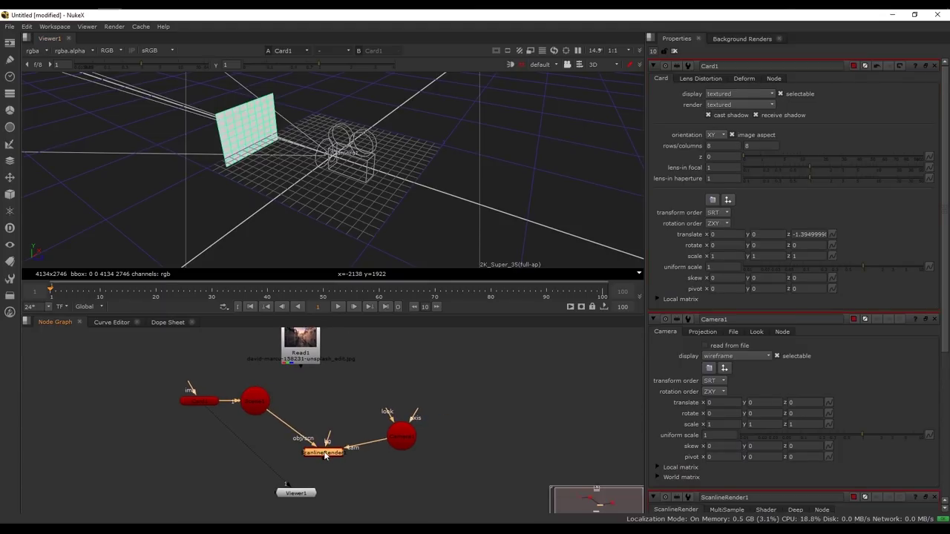
{"action": "left_click_drag", "start_coordinate": [325, 459], "coordinate": [302, 450]}
{"action": "key", "text": "1"}
{"action": "left_click", "coordinate": [310, 445]}
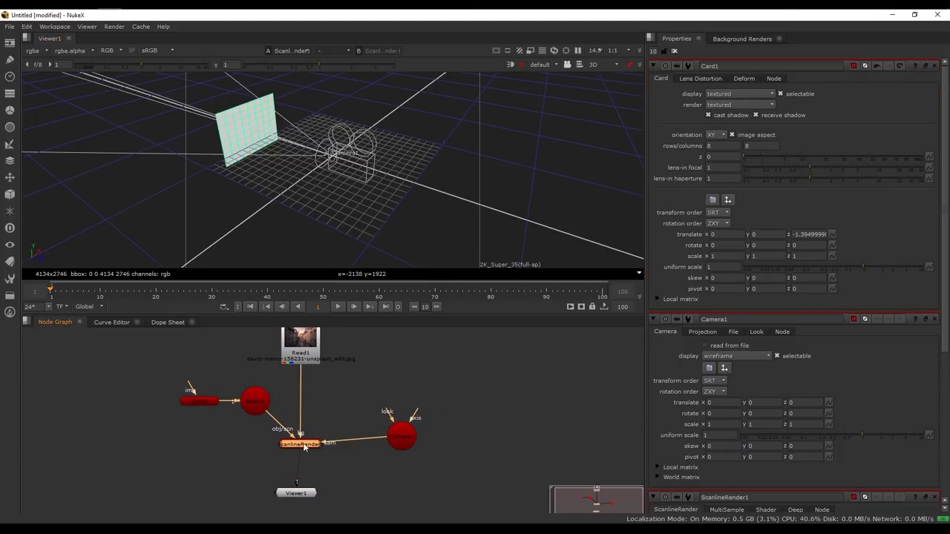
Check the ScanlineRender output in the 2D view against the card's placement in the 3D view
{"action": "left_click", "coordinate": [296, 493]}
{"action": "key", "text": "Tab"}
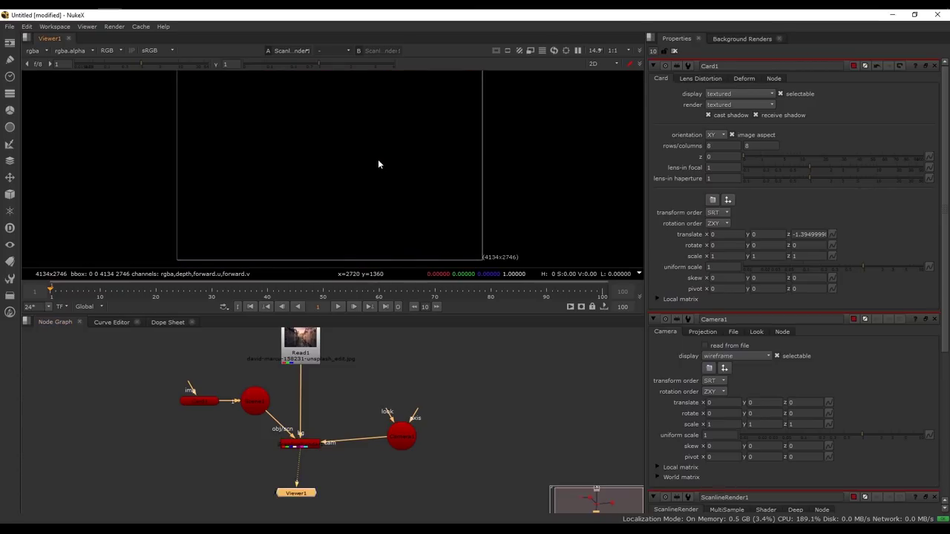
{"action": "scroll", "coordinate": [393, 161], "scroll_direction": "down", "scroll_amount": 2}
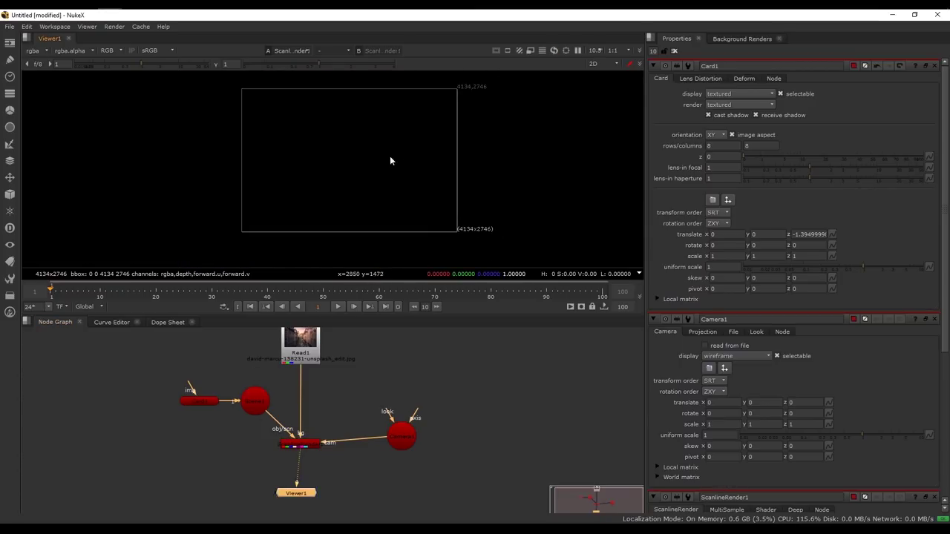
{"action": "key", "text": "Tab"}
{"action": "left_click", "coordinate": [197, 157]}
{"action": "key", "text": "Tab"}
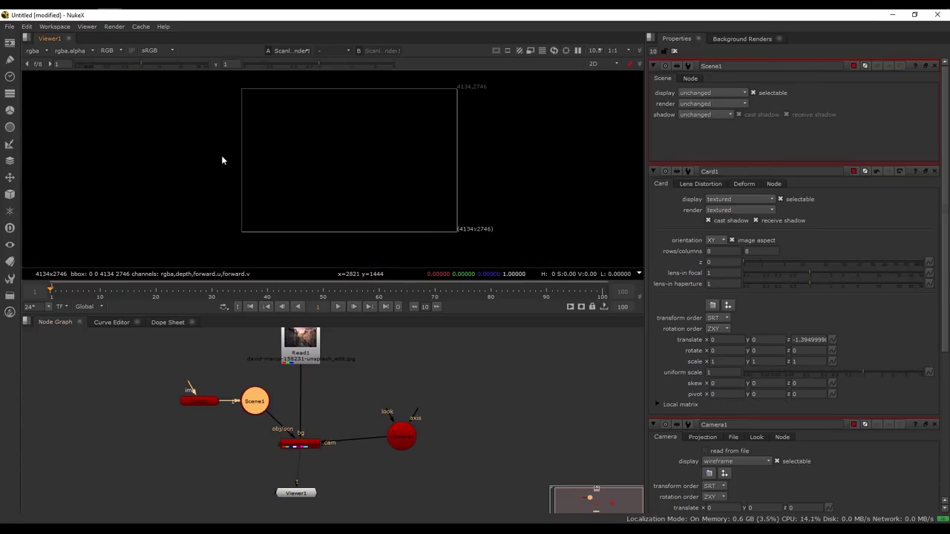
Move the card further back along Z to about -2.76 in the 3D view and return to the 2D render
{"action": "key", "text": "Tab"}
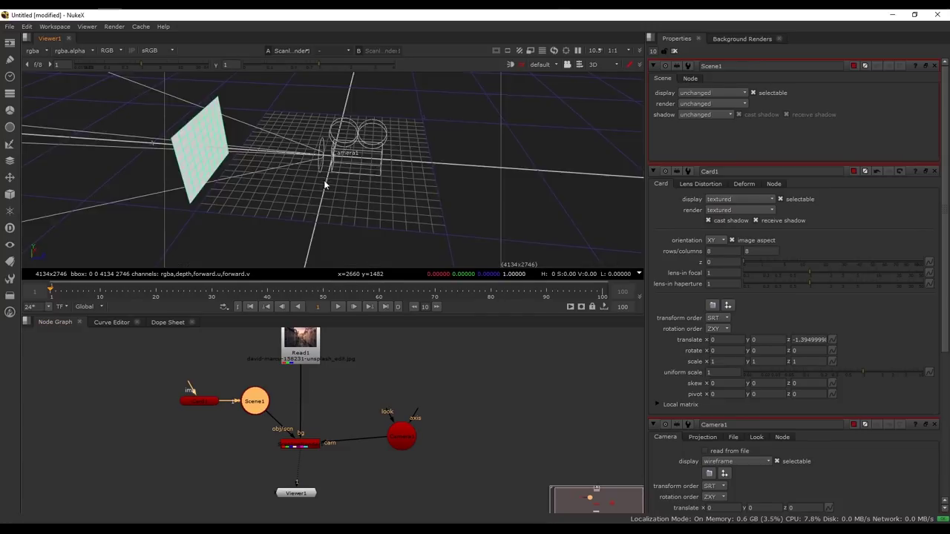
{"action": "left_click", "coordinate": [203, 191]}
{"action": "left_click_drag", "start_coordinate": [203, 192], "coordinate": [96, 182]}
{"action": "key", "text": "Tab"}
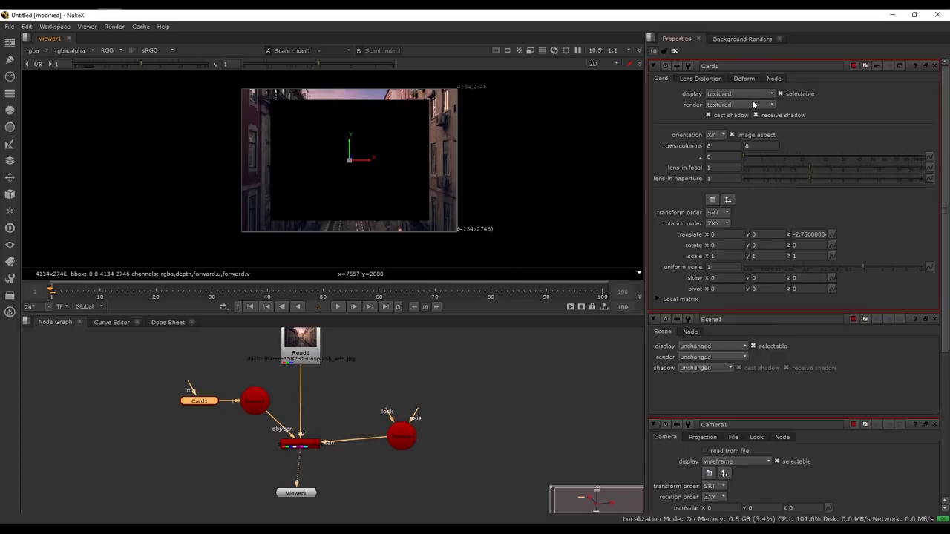
Set Card1's render mode to solid+wireframe and inspect the card's grid in the 2D render
{"action": "left_click", "coordinate": [734, 94]}
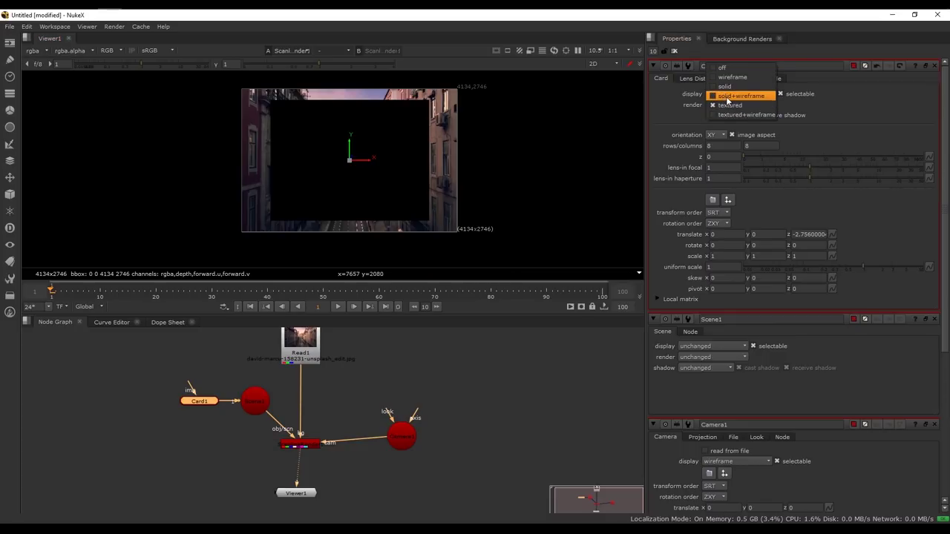
{"action": "left_click", "coordinate": [729, 105]}
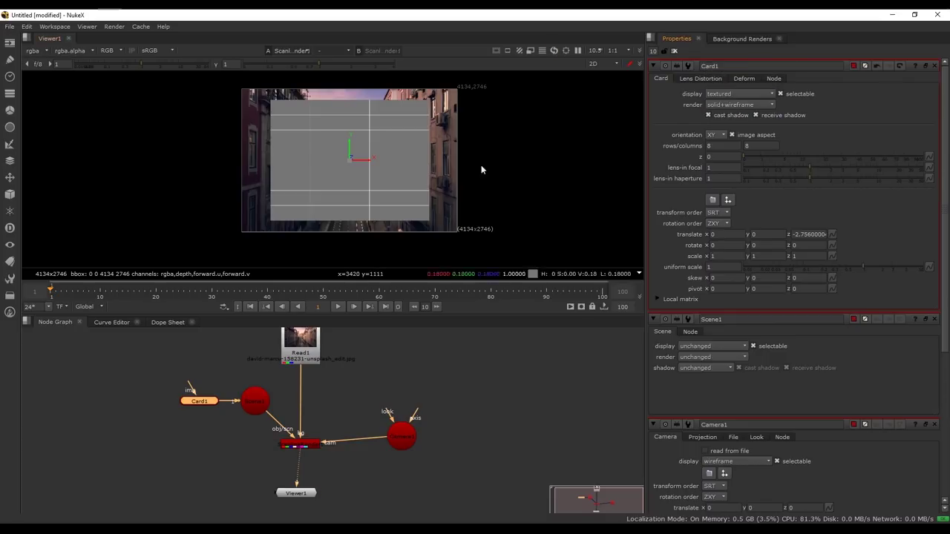
{"action": "scroll", "coordinate": [330, 170], "scroll_direction": "up", "scroll_amount": 5}
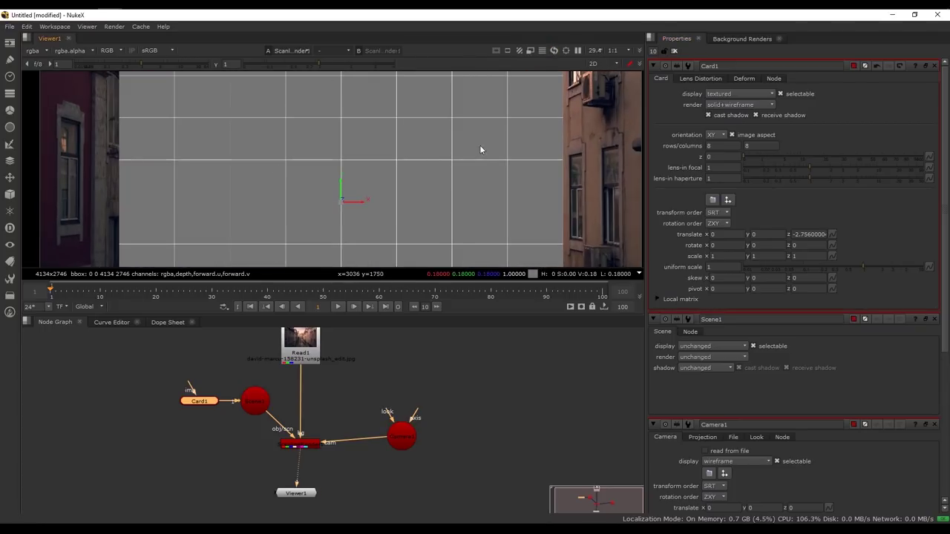
{"action": "scroll", "coordinate": [420, 188], "scroll_direction": "down", "scroll_amount": 4}
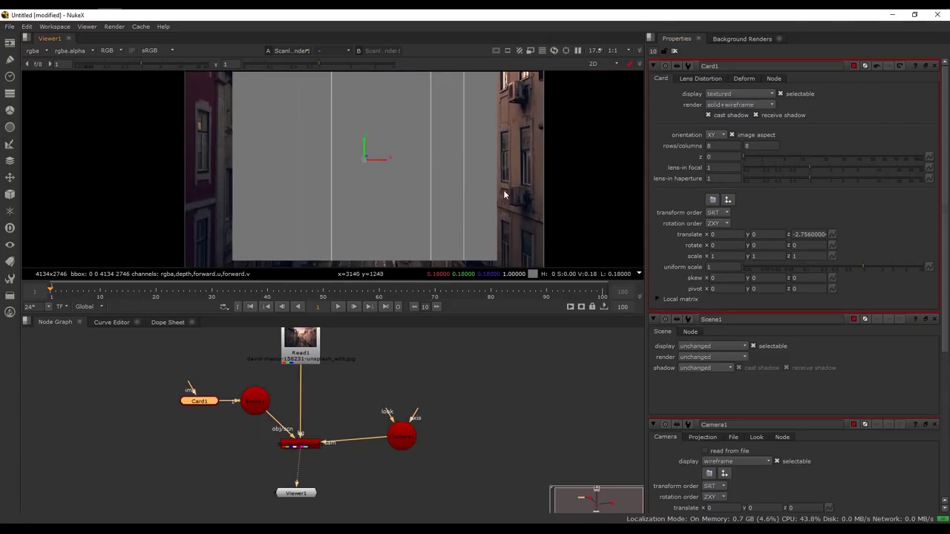
Rotate Card1 by 90 on Y and move it along X to 0.44, beside the pink building
{"action": "left_click", "coordinate": [764, 245]}
{"action": "type", "text": "90"}
{"action": "key", "text": "Return"}
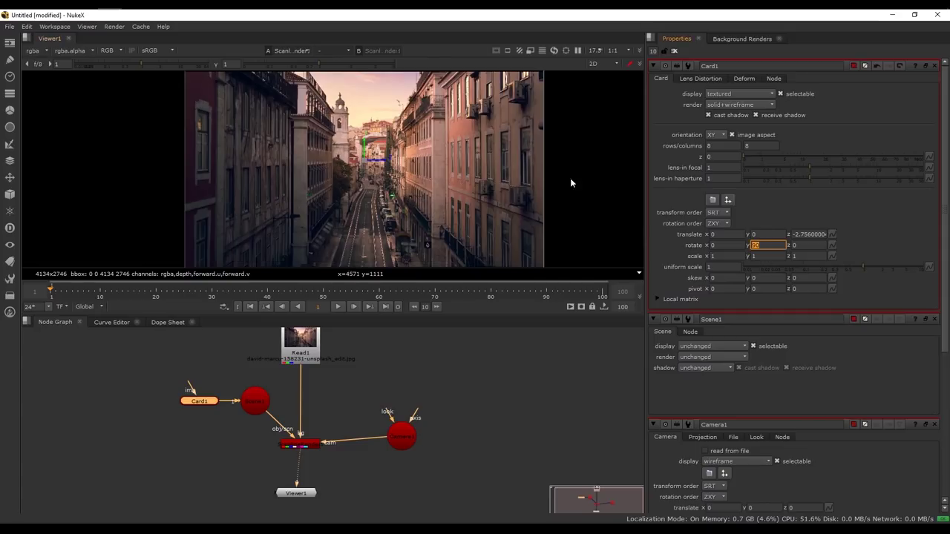
{"action": "left_click_drag", "start_coordinate": [377, 159], "coordinate": [470, 167]}
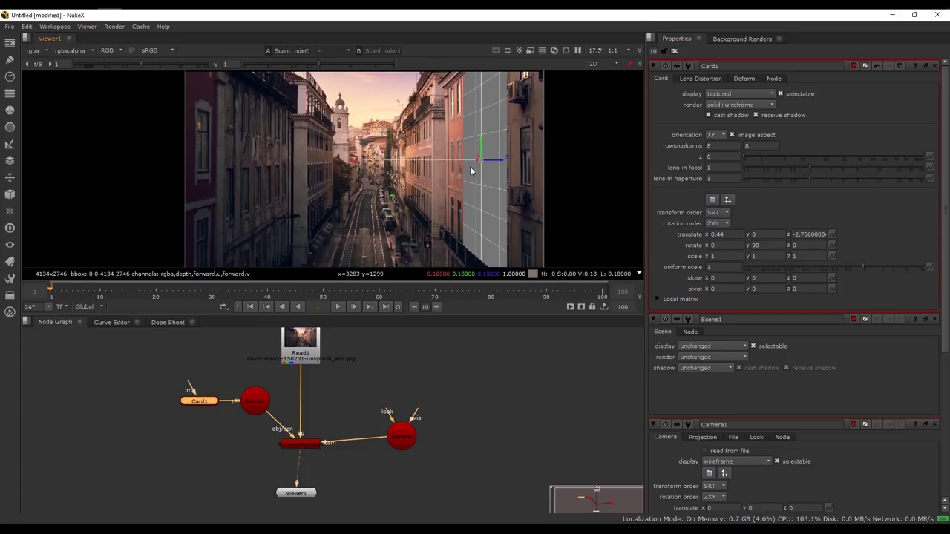
View the Read1 source photo enlarged and examine the perspective of the buildings along the street
{"action": "middle_click_drag", "start_coordinate": [356, 216], "coordinate": [346, 226]}
{"action": "left_click", "coordinate": [300, 343]}
{"action": "key", "text": "1"}
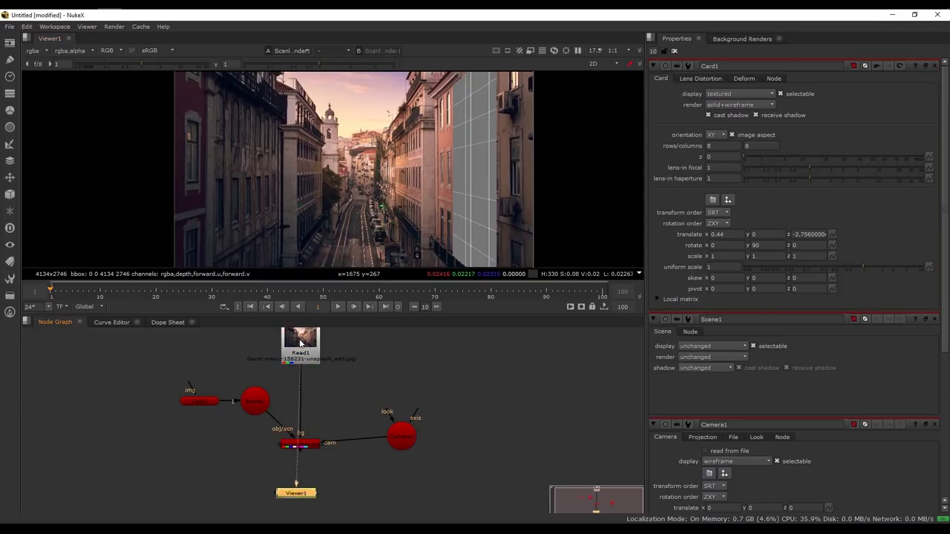
{"action": "key", "text": "space"}
{"action": "middle_click_drag", "start_coordinate": [334, 392], "coordinate": [406, 269]}
{"action": "scroll", "coordinate": [411, 266], "scroll_direction": "up", "scroll_amount": 3}
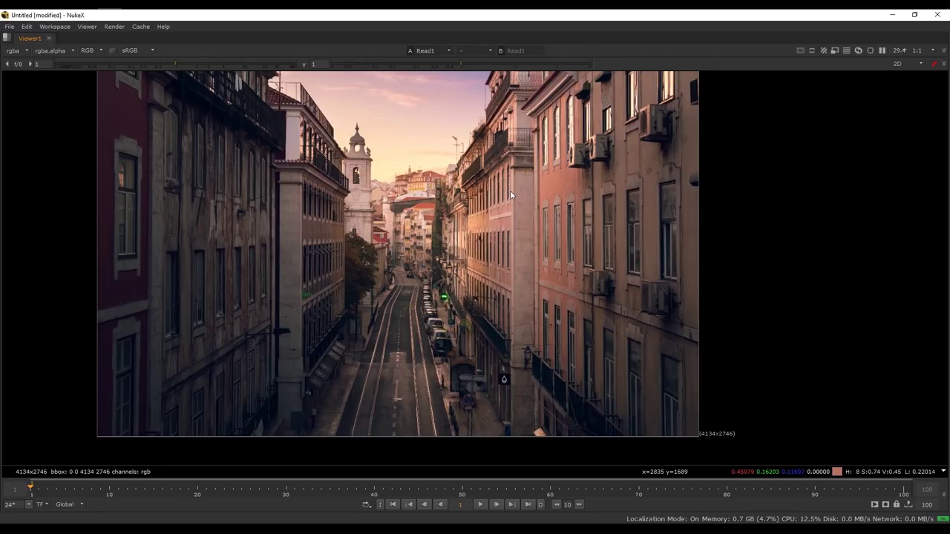
{"action": "middle_click_drag", "start_coordinate": [510, 190], "coordinate": [514, 220]}
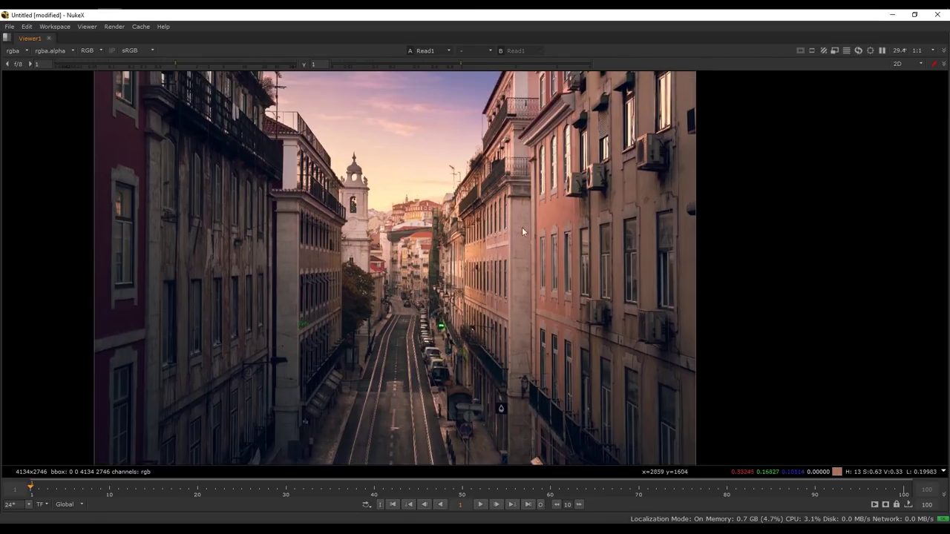
{"action": "key", "text": "space"}
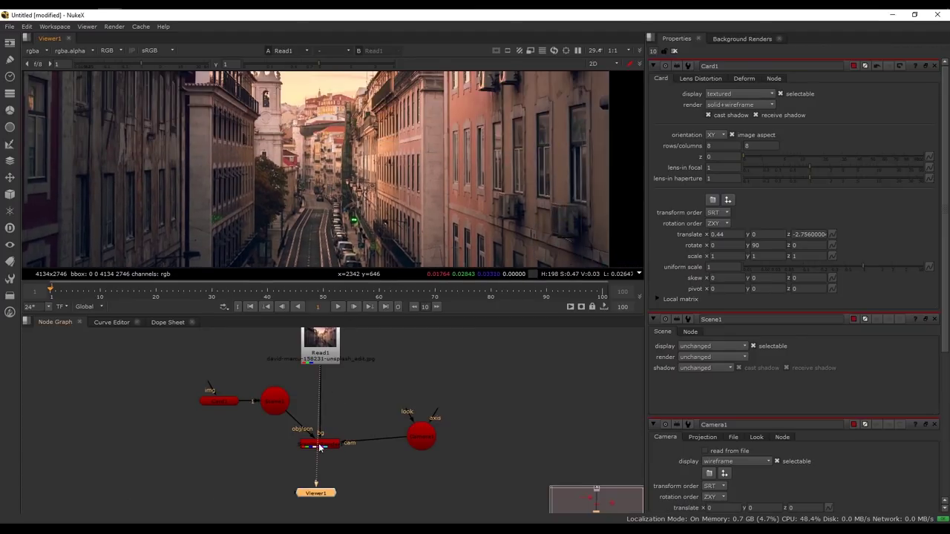
View the ScanlineRender output enlarged to compare the card grid with the building wall
{"action": "left_click", "coordinate": [320, 445]}
{"action": "key", "text": "1"}
{"action": "key", "text": "space"}
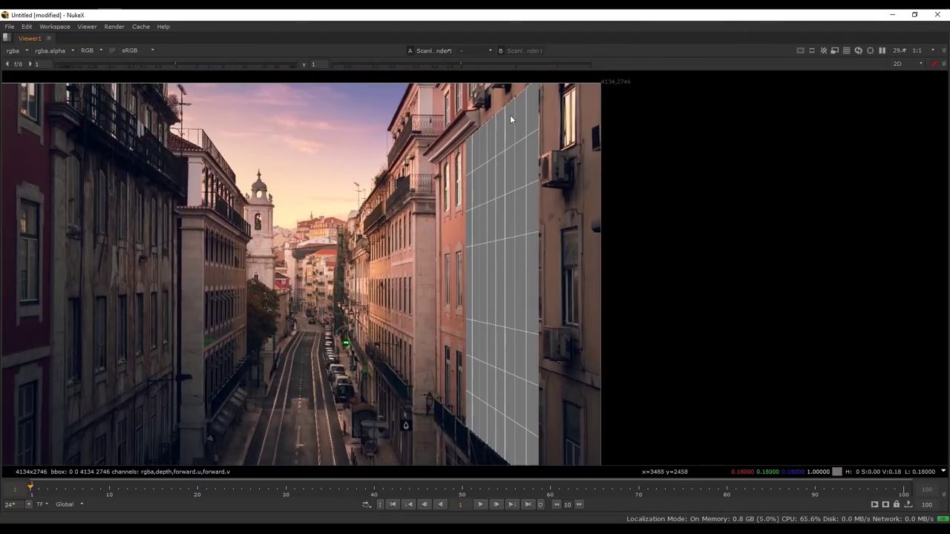
Compare the lower part of the card grid with the building wall in the enlarged render and return to the full workspace
{"action": "middle_click_drag", "start_coordinate": [508, 116], "coordinate": [498, 169]}
{"action": "scroll", "coordinate": [494, 165], "scroll_direction": "down", "scroll_amount": 1}
{"action": "scroll", "coordinate": [495, 165], "scroll_direction": "up", "scroll_amount": 1}
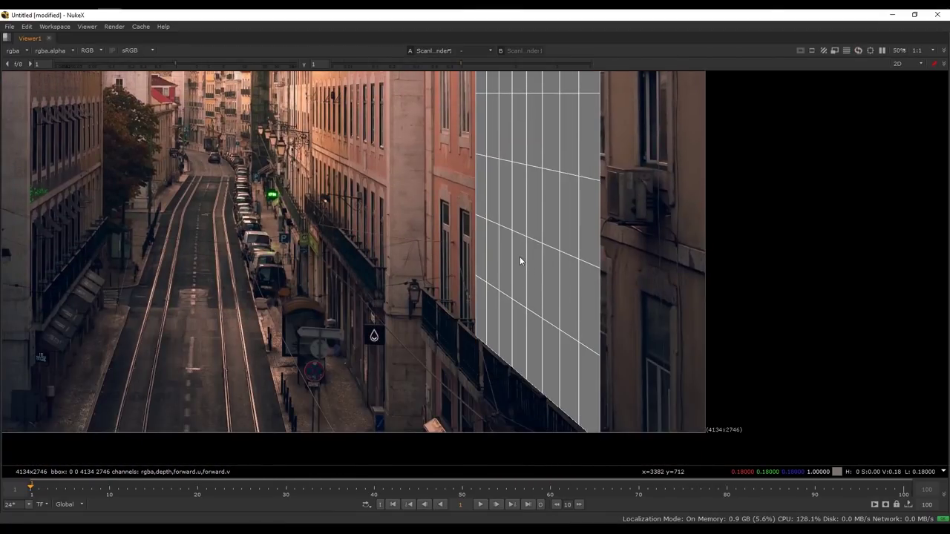
{"action": "key", "text": "space"}
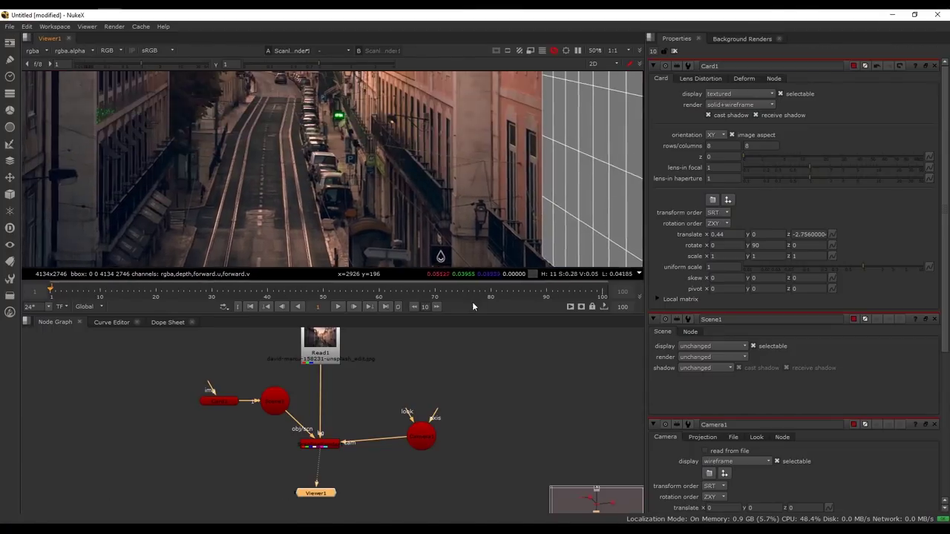
{"action": "scroll", "coordinate": [473, 165], "scroll_direction": "down", "scroll_amount": 3}
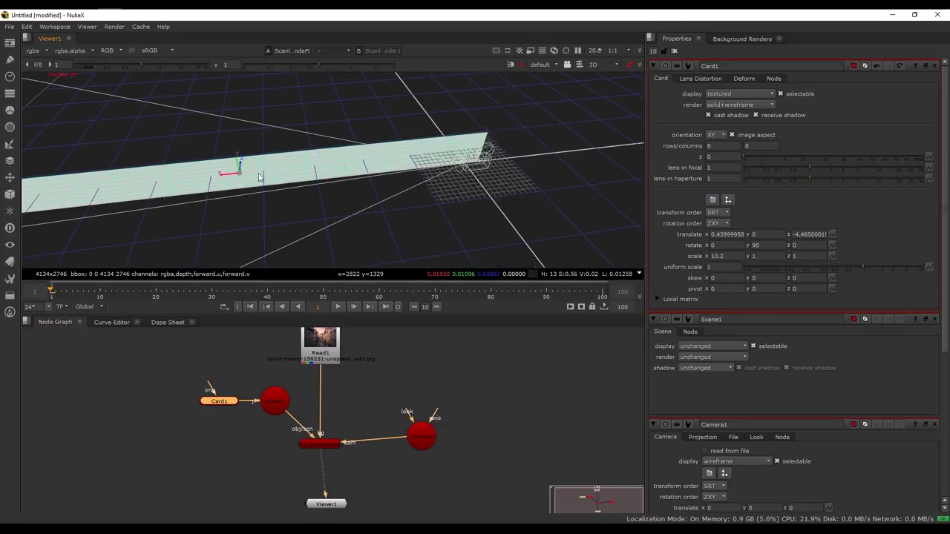
{"action": "left_click", "coordinate": [739, 104]}
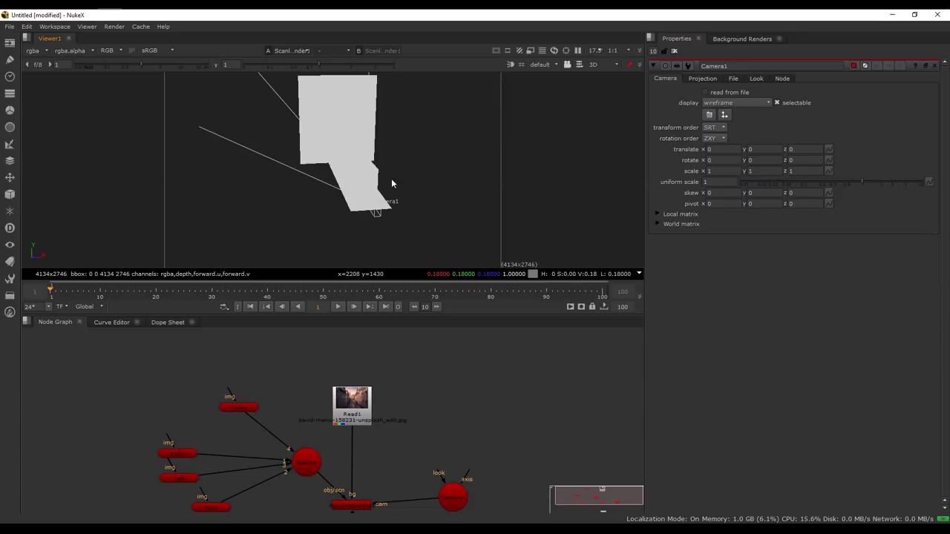
Inspect the arrangement of the wall, floor and back cards relative to the camera in 3D and return to the 2D render
{"action": "left_click_drag", "start_coordinate": [392, 180], "coordinate": [493, 181], "text": "ctrl"}
{"action": "left_click", "coordinate": [380, 217]}
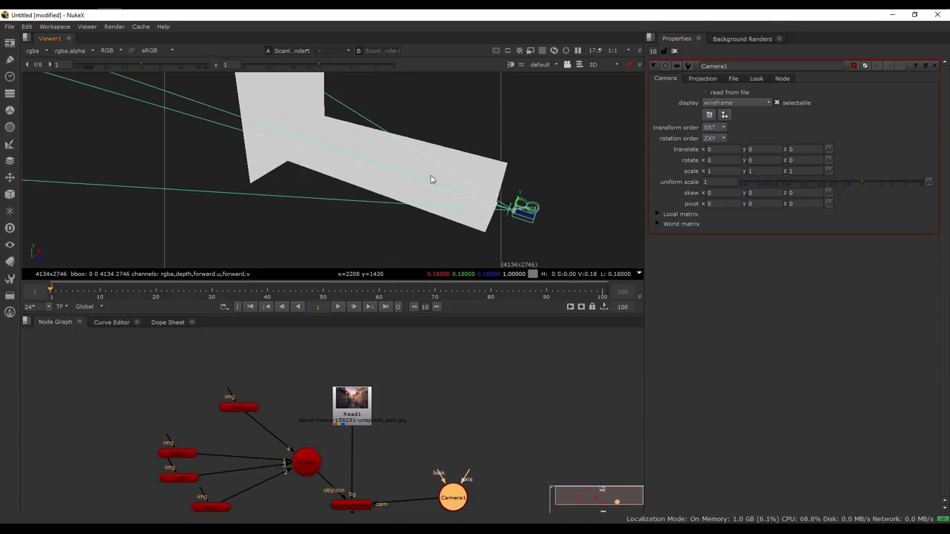
{"action": "left_click", "coordinate": [340, 172]}
{"action": "left_click_drag", "start_coordinate": [340, 173], "coordinate": [184, 193], "text": "ctrl"}
{"action": "key", "text": "Tab"}
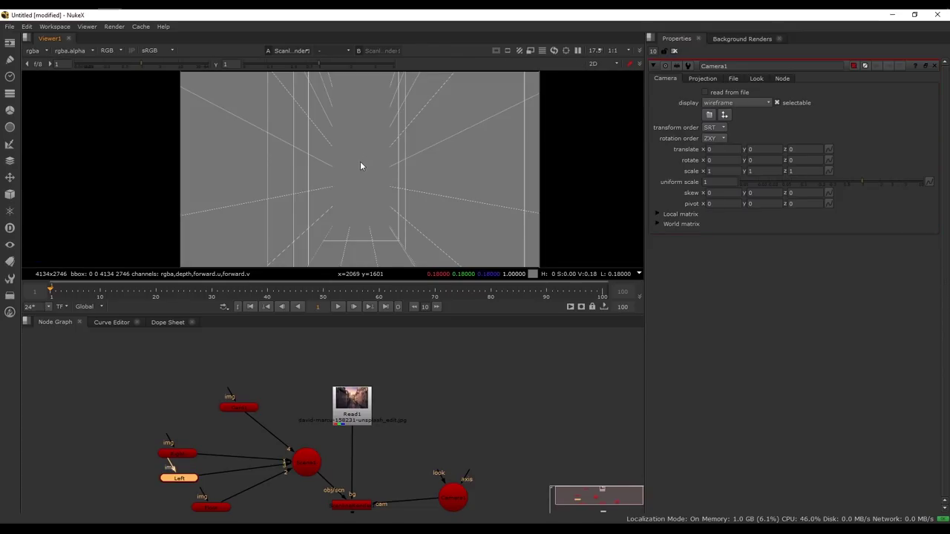
Move Card1, the back card at the end of the street, along Z to about -10.74 and return to the 2D render
{"action": "left_click", "coordinate": [238, 407]}
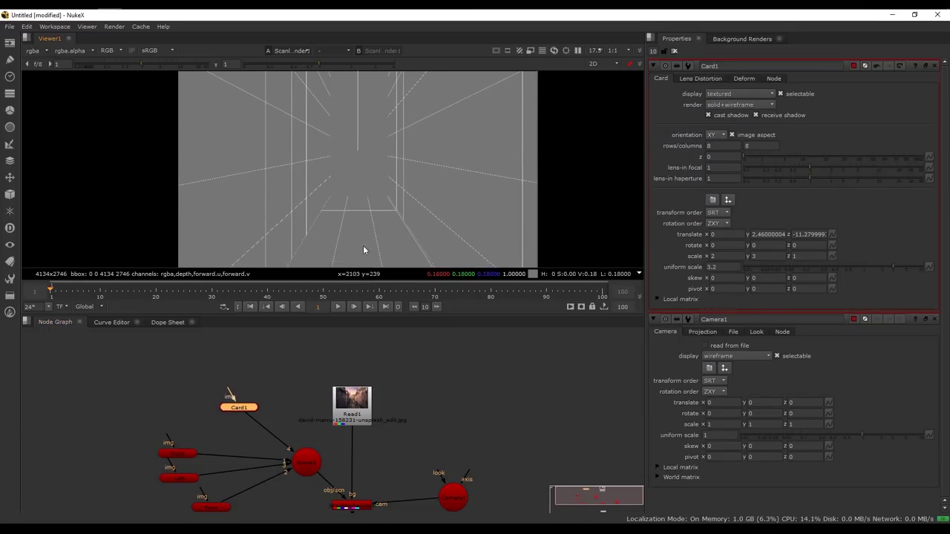
{"action": "middle_click_drag", "start_coordinate": [362, 87], "coordinate": [353, 114]}
{"action": "key", "text": "Tab"}
{"action": "left_click_drag", "start_coordinate": [361, 244], "coordinate": [480, 182], "text": "ctrl"}
{"action": "left_click_drag", "start_coordinate": [349, 182], "coordinate": [395, 123], "text": "ctrl"}
{"action": "left_click", "coordinate": [281, 138]}
{"action": "left_click", "coordinate": [257, 138]}
{"action": "left_click_drag", "start_coordinate": [268, 140], "coordinate": [297, 141]}
{"action": "left_click", "coordinate": [303, 128]}
{"action": "left_click_drag", "start_coordinate": [441, 180], "coordinate": [406, 191], "text": "ctrl"}
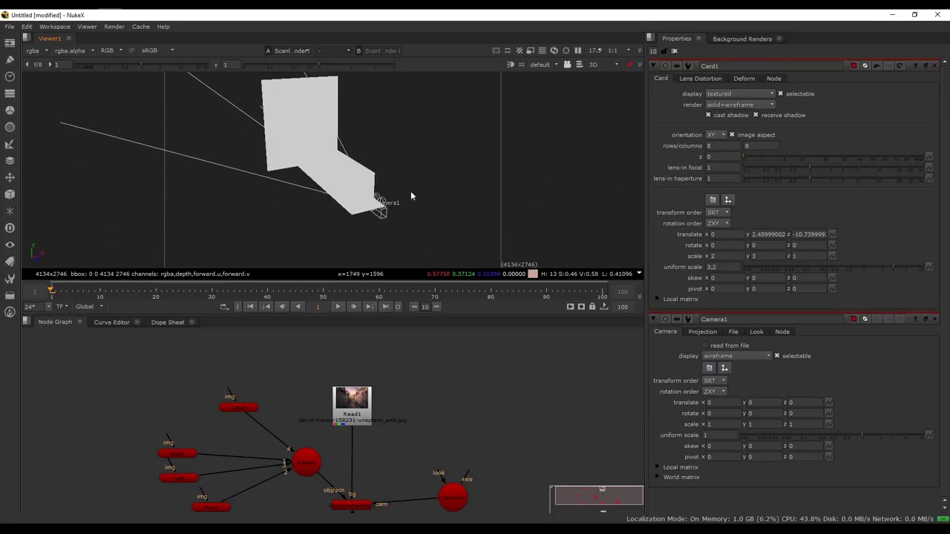
{"action": "key", "text": "Tab"}
Display the Read1 photo and add a Project3D node beside it
{"action": "key", "text": "1"}
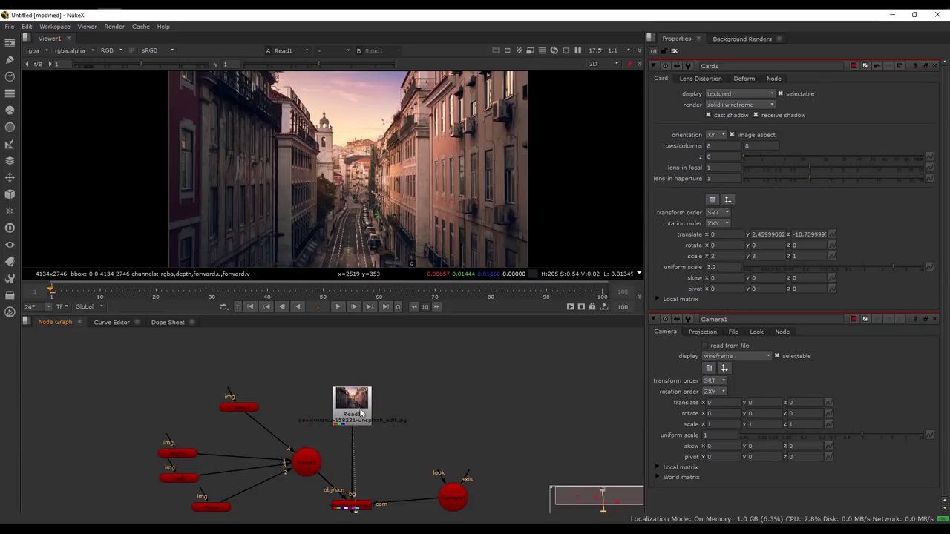
{"action": "left_click_drag", "start_coordinate": [361, 413], "coordinate": [357, 352]}
{"action": "middle_click_drag", "start_coordinate": [258, 355], "coordinate": [259, 396]}
{"action": "left_click", "coordinate": [267, 385]}
{"action": "key", "text": "Tab"}
{"action": "type", "text": "pro"}
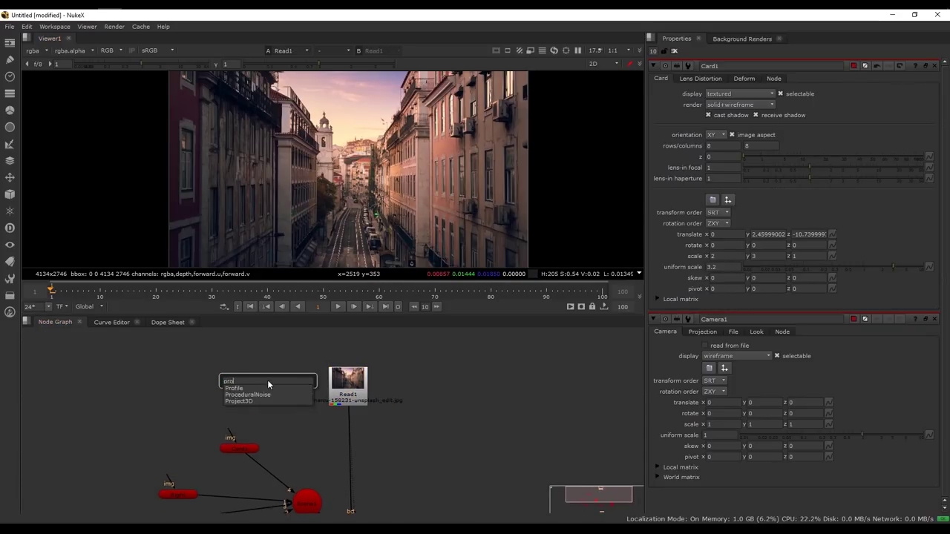
{"action": "type", "text": "j"}
{"action": "key", "text": "Return"}
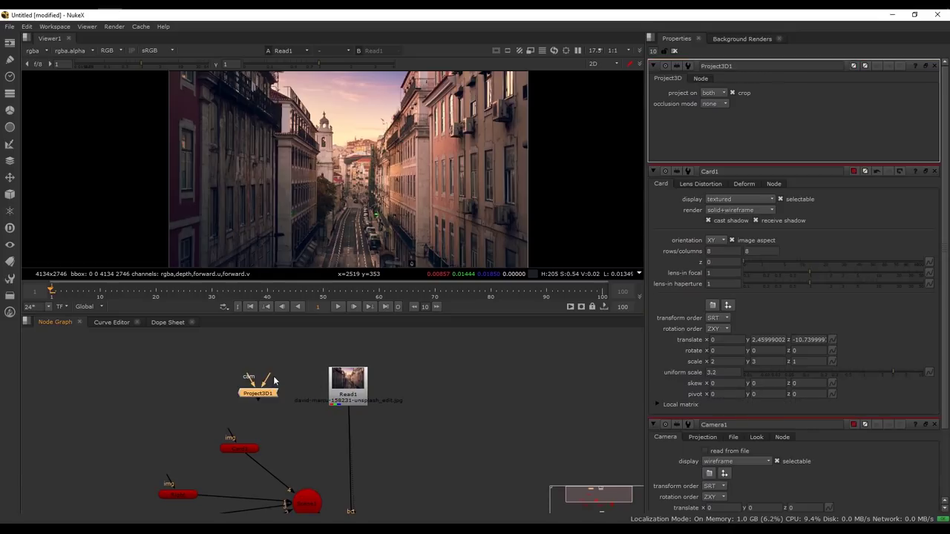
Connect the Read1 photo to the image input of Project3D1
{"action": "scroll", "coordinate": [259, 392], "scroll_direction": "up", "scroll_amount": 4}
{"action": "left_click_drag", "start_coordinate": [341, 362], "coordinate": [454, 376]}
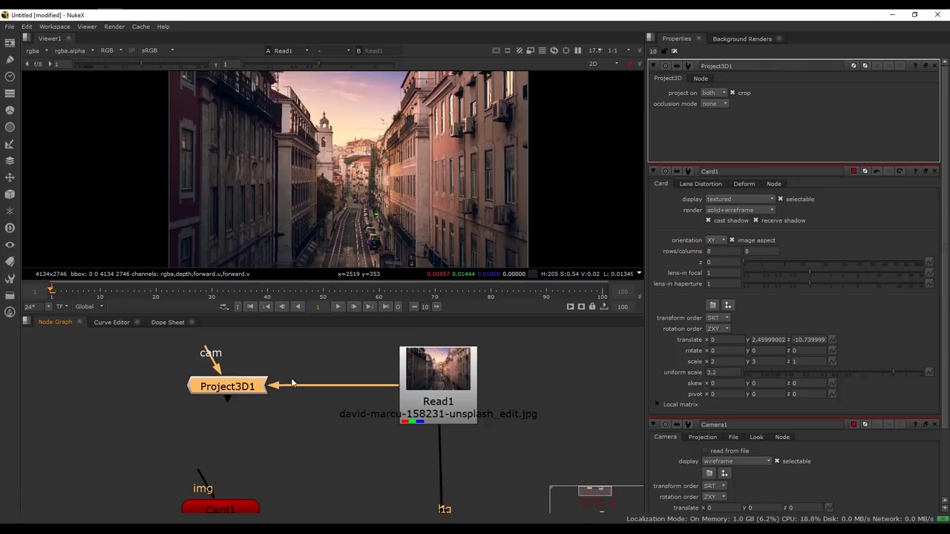
{"action": "scroll", "coordinate": [292, 399], "scroll_direction": "down", "scroll_amount": 6}
Duplicate Camera1, place the copy above Project3D1 and connect it to the projection's cam input
{"action": "left_click_drag", "start_coordinate": [304, 372], "coordinate": [306, 378]}
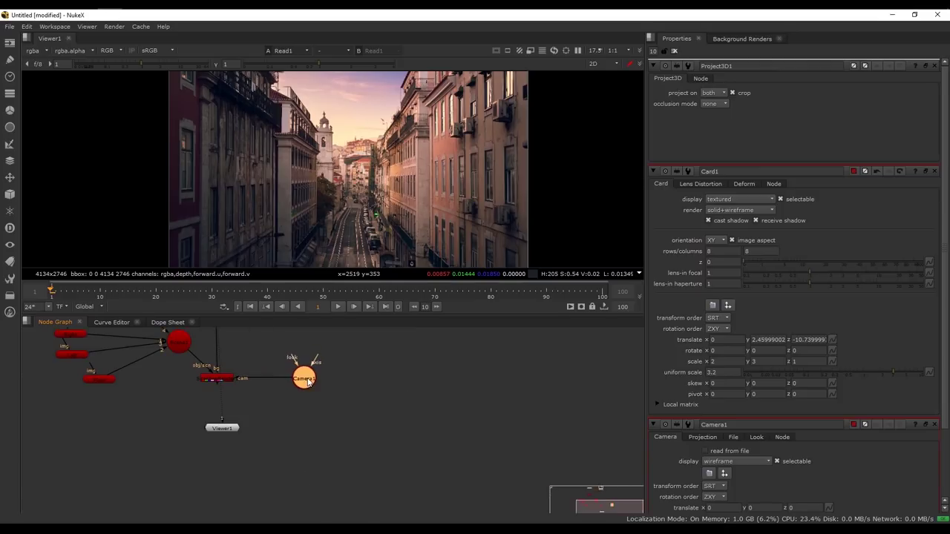
{"action": "left_click", "coordinate": [352, 381]}
{"action": "left_click", "coordinate": [310, 380]}
{"action": "middle_click_drag", "start_coordinate": [327, 381], "coordinate": [397, 510]}
{"action": "middle_click_drag", "start_coordinate": [222, 333], "coordinate": [300, 410]}
{"action": "left_click", "coordinate": [216, 374]}
{"action": "key", "text": "ctrl+v"}
{"action": "left_click_drag", "start_coordinate": [216, 376], "coordinate": [254, 369]}
Rename the duplicated camera as Project_Camera and close all open node properties
{"action": "double_click", "coordinate": [253, 369]}
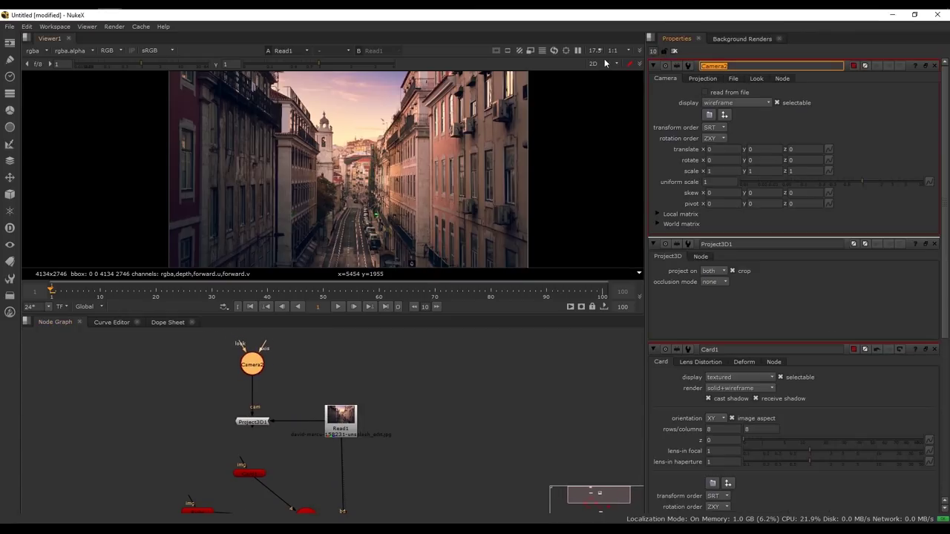
{"action": "type", "text": "Project_"}
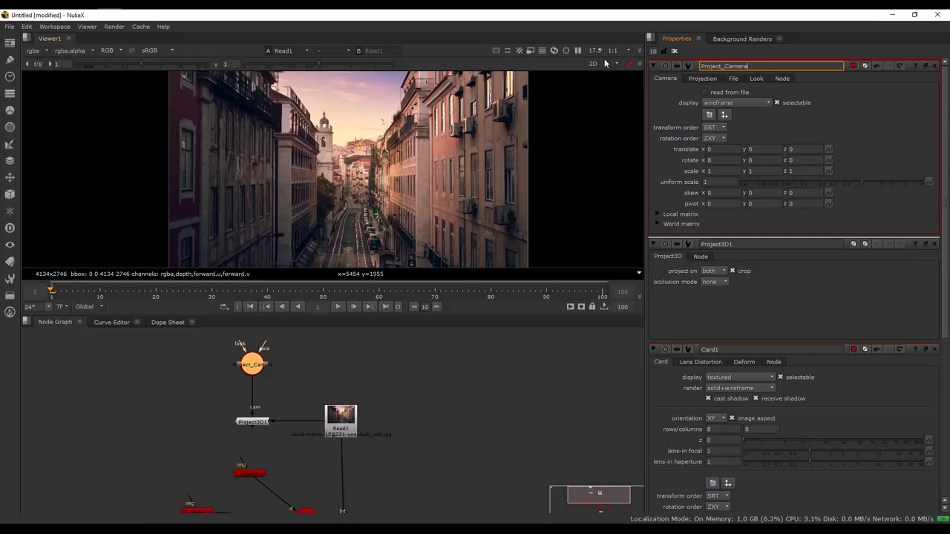
{"action": "left_click", "coordinate": [674, 51]}
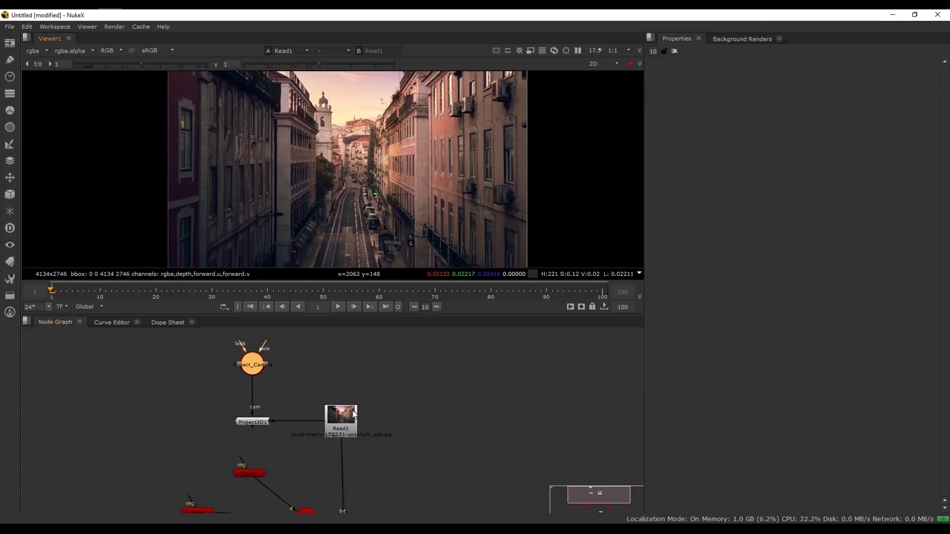
Display the ScanlineRender output in the viewer
{"action": "middle_click_drag", "start_coordinate": [380, 464], "coordinate": [357, 406]}
{"action": "middle_click_drag", "start_coordinate": [394, 440], "coordinate": [349, 408]}
{"action": "scroll", "coordinate": [406, 462], "scroll_direction": "up", "scroll_amount": 4}
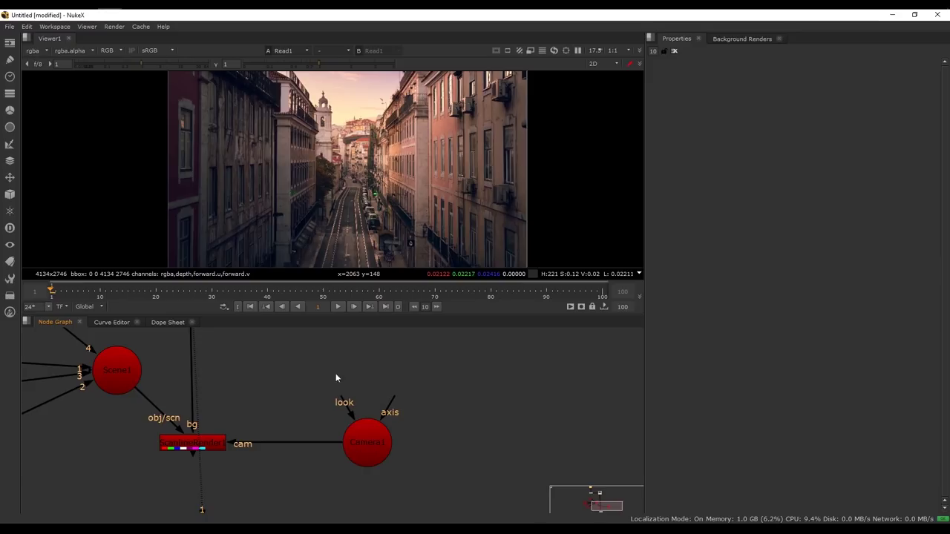
{"action": "middle_click_drag", "start_coordinate": [336, 373], "coordinate": [363, 510]}
{"action": "left_click", "coordinate": [266, 467]}
{"action": "key", "text": "1"}
Connect Card1's img input to Project3D1
{"action": "middle_click_drag", "start_coordinate": [175, 337], "coordinate": [294, 420]}
{"action": "scroll", "coordinate": [280, 427], "scroll_direction": "up", "scroll_amount": 1}
{"action": "middle_click_drag", "start_coordinate": [245, 472], "coordinate": [252, 401]}
{"action": "scroll", "coordinate": [252, 404], "scroll_direction": "down", "scroll_amount": 3}
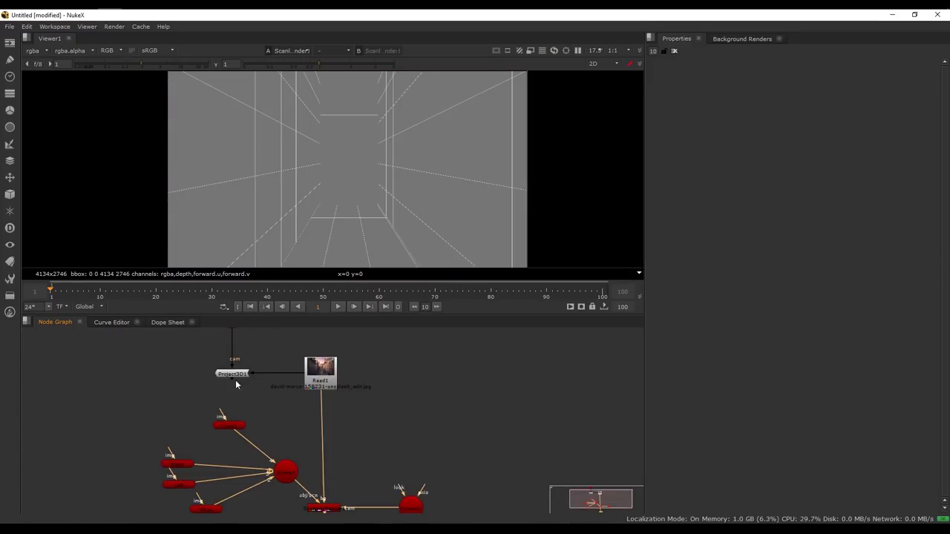
{"action": "scroll", "coordinate": [235, 380], "scroll_direction": "up", "scroll_amount": 3}
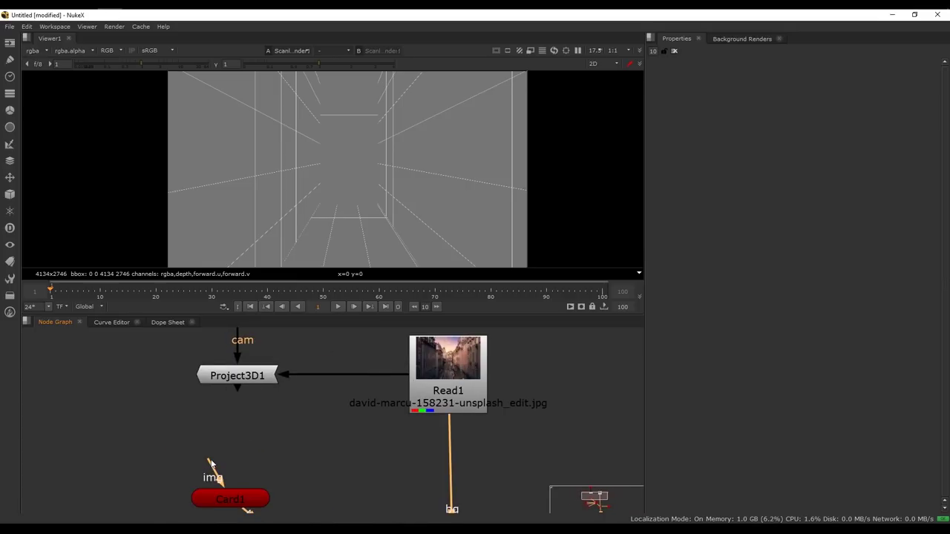
{"action": "left_click_drag", "start_coordinate": [211, 463], "coordinate": [236, 380]}
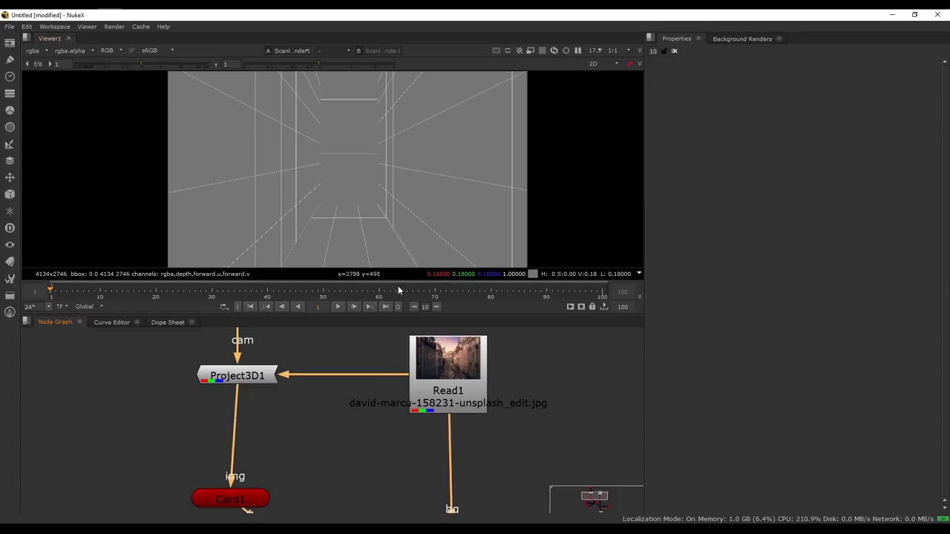
Set Card1's render mode to textured
{"action": "double_click", "coordinate": [240, 500]}
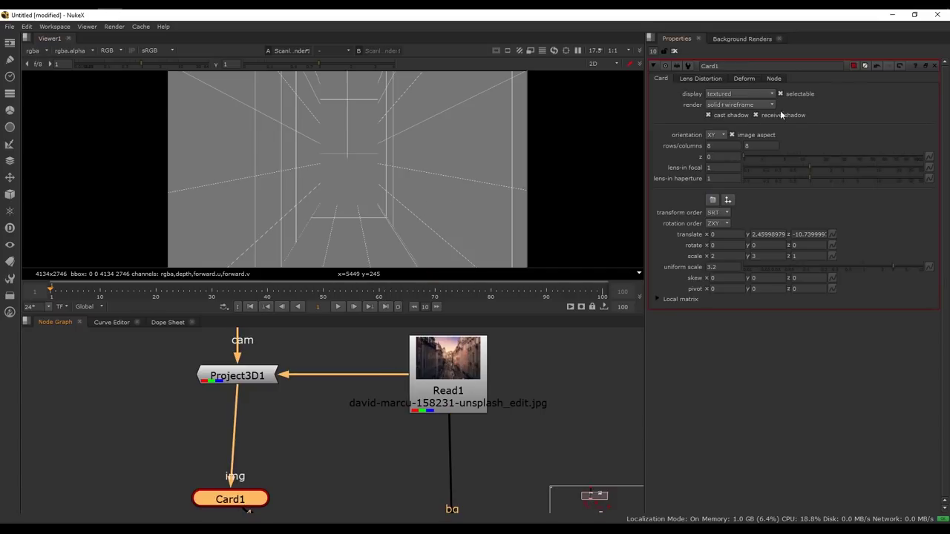
{"action": "left_click", "coordinate": [725, 105]}
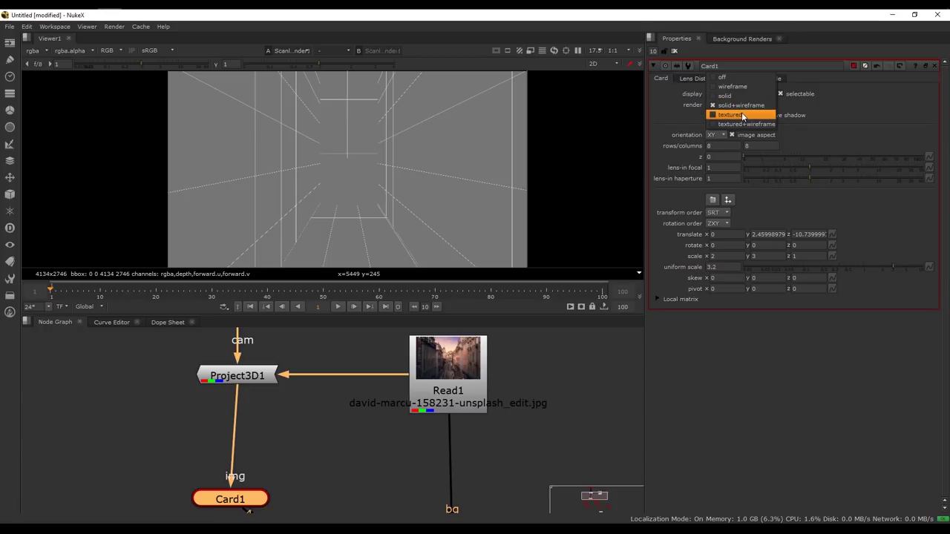
{"action": "left_click", "coordinate": [731, 115]}
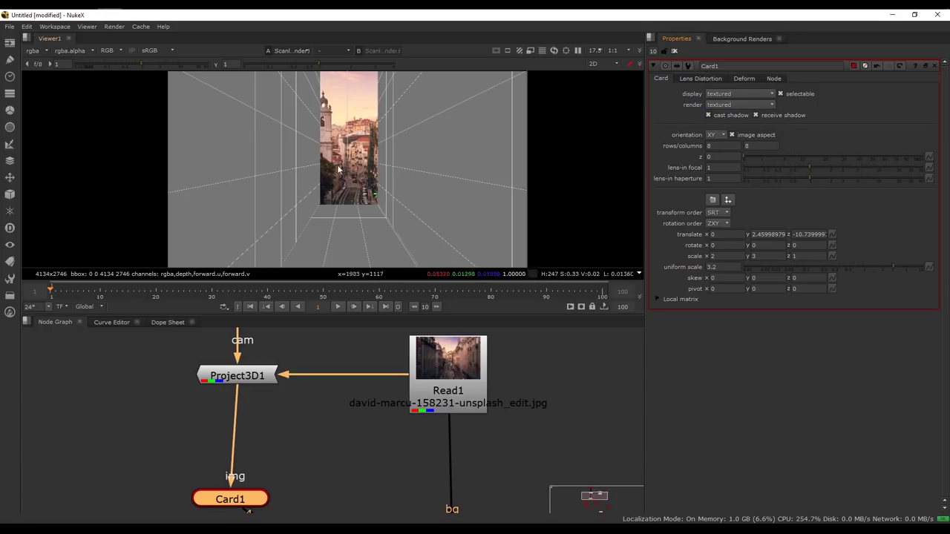
Connect the img inputs of the two side wall cards to Project3D1
{"action": "middle_click_drag", "start_coordinate": [326, 420], "coordinate": [335, 408]}
{"action": "middle_click_drag", "start_coordinate": [280, 482], "coordinate": [340, 369]}
{"action": "scroll", "coordinate": [329, 394], "scroll_direction": "down", "scroll_amount": 3}
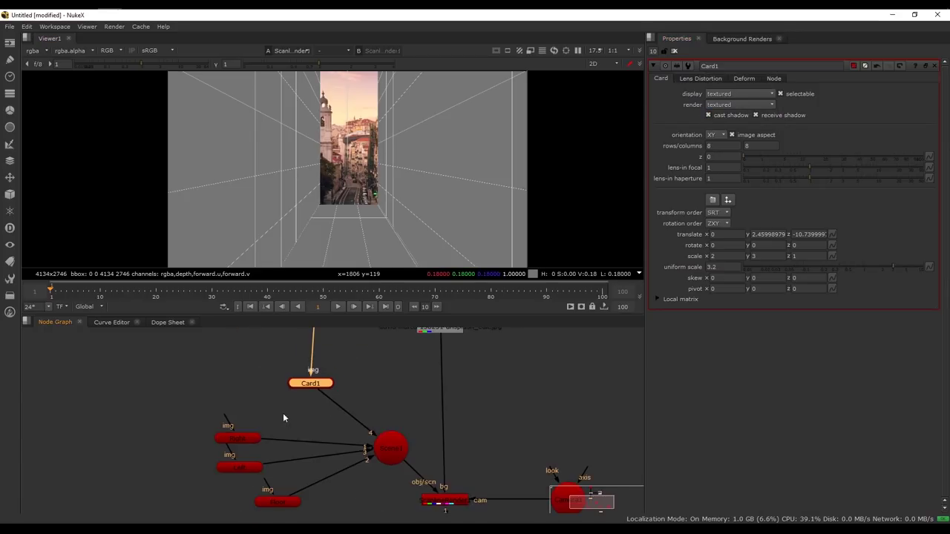
{"action": "middle_click_drag", "start_coordinate": [283, 415], "coordinate": [276, 477]}
{"action": "left_click_drag", "start_coordinate": [223, 476], "coordinate": [307, 377]}
{"action": "middle_click_drag", "start_coordinate": [284, 458], "coordinate": [292, 399]}
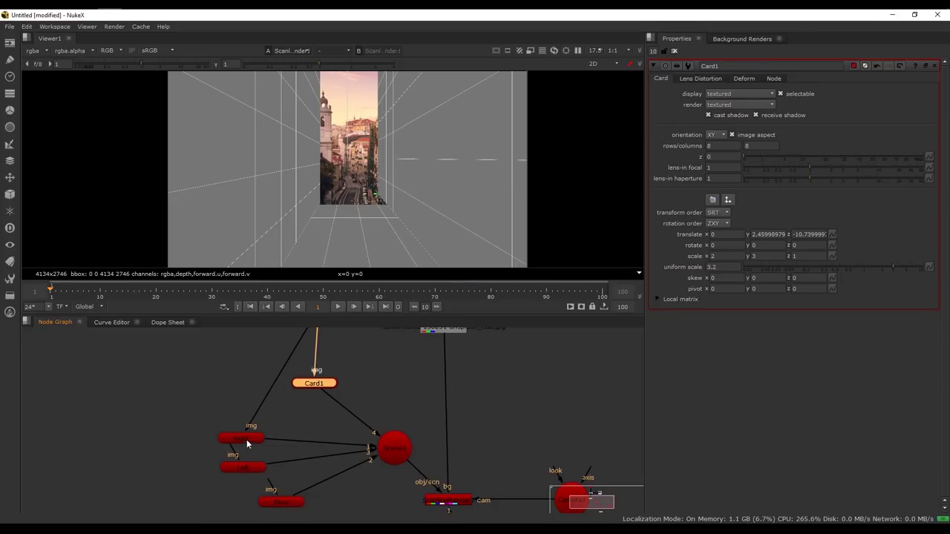
{"action": "left_click", "coordinate": [184, 460]}
{"action": "middle_click_drag", "start_coordinate": [216, 404], "coordinate": [208, 451]}
{"action": "left_click_drag", "start_coordinate": [169, 483], "coordinate": [319, 359]}
Connect the Floor card to Project3D1, set the remaining cards' render mode to textured and close all node properties
{"action": "middle_click_drag", "start_coordinate": [294, 449], "coordinate": [311, 366]}
{"action": "double_click", "coordinate": [289, 466]}
{"action": "key", "text": "f"}
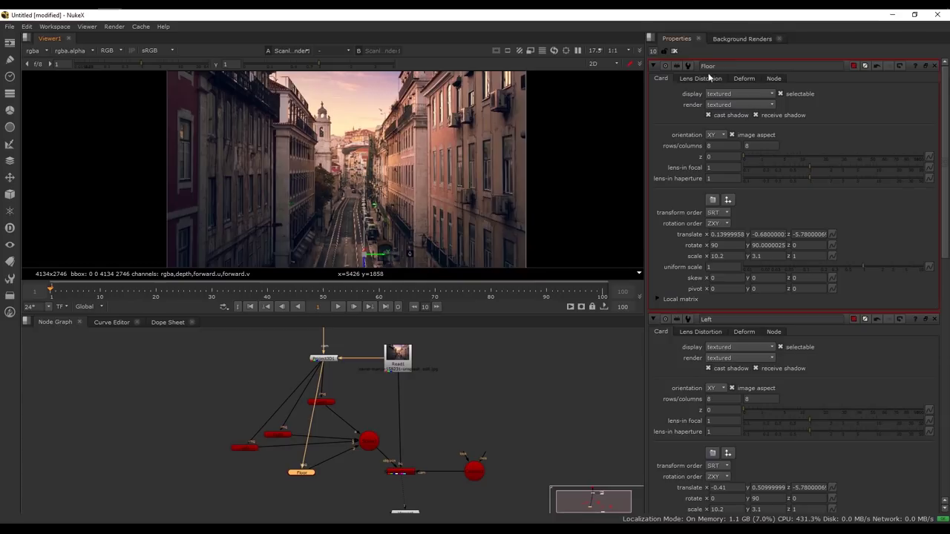
{"action": "left_click", "coordinate": [673, 51]}
Display the original Read1 photo in the viewer for comparison with the projected cards and select Project3D1
{"action": "left_click", "coordinate": [405, 364]}
{"action": "key", "text": "1"}
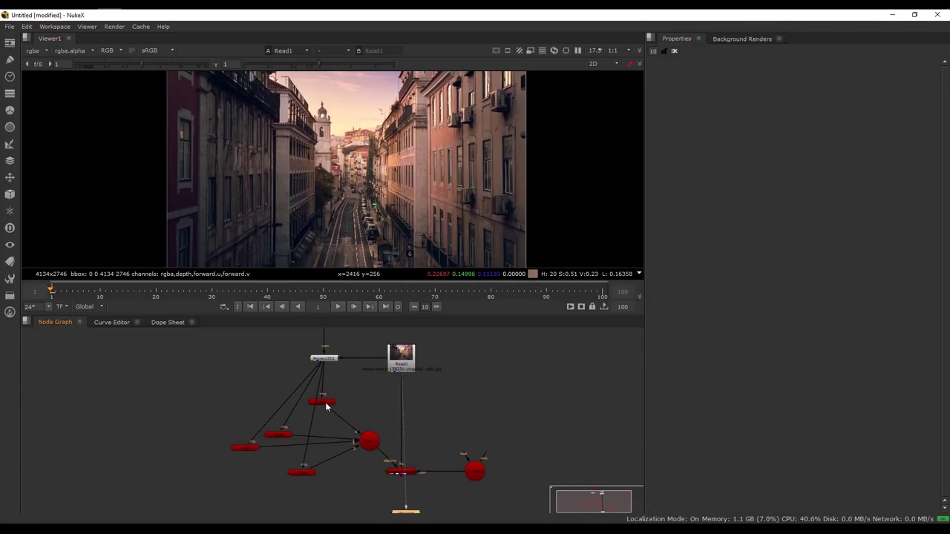
{"action": "left_click", "coordinate": [324, 362]}
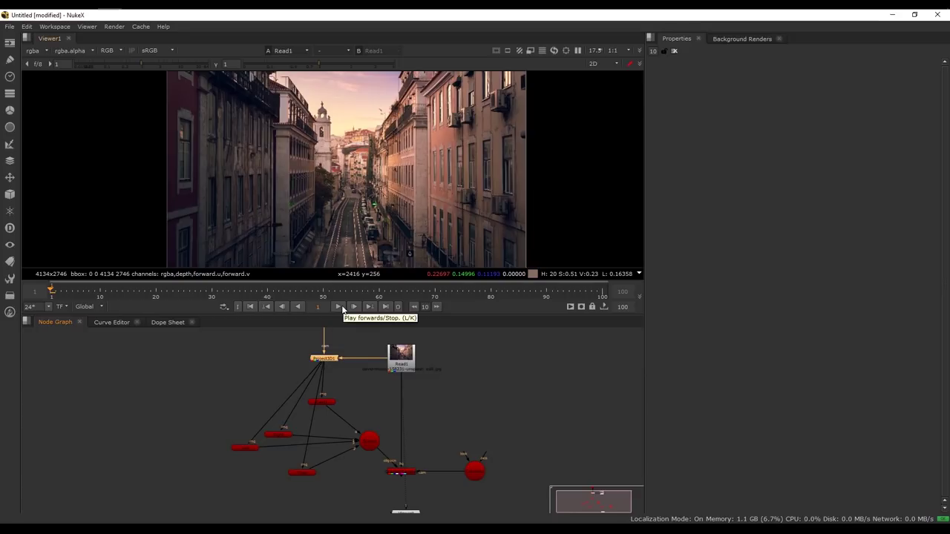
{"action": "middle_click_drag", "start_coordinate": [406, 387], "coordinate": [398, 395]}
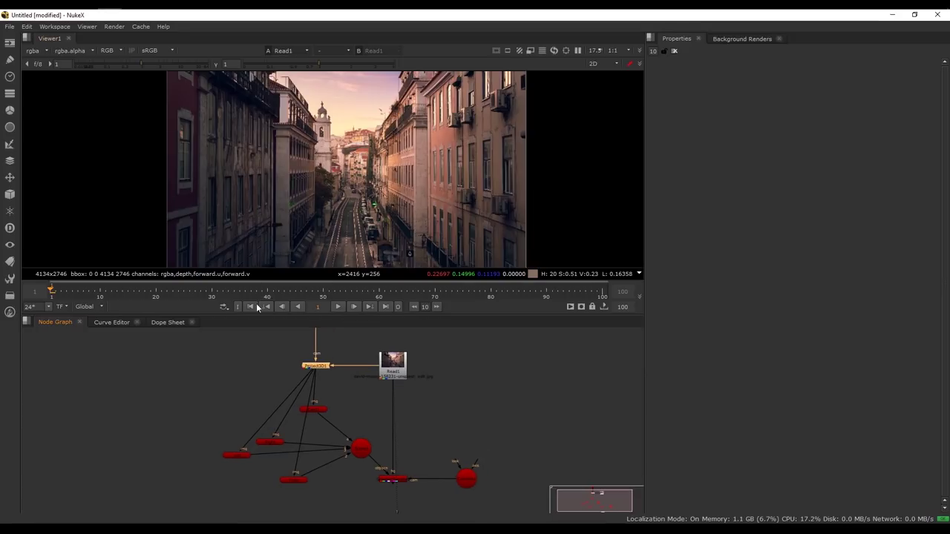
Set a keyframe on Camera1's Z translation with value 0 at frame 1
{"action": "left_click", "coordinate": [472, 483]}
{"action": "middle_click_drag", "start_coordinate": [519, 422], "coordinate": [481, 373]}
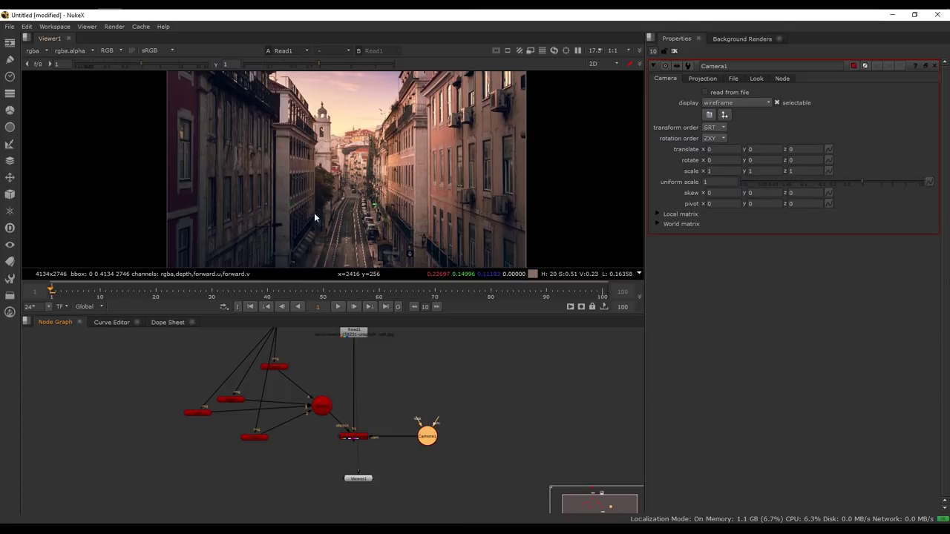
{"action": "right_click", "coordinate": [814, 150]}
{"action": "middle_click_drag", "start_coordinate": [403, 162], "coordinate": [402, 155]}
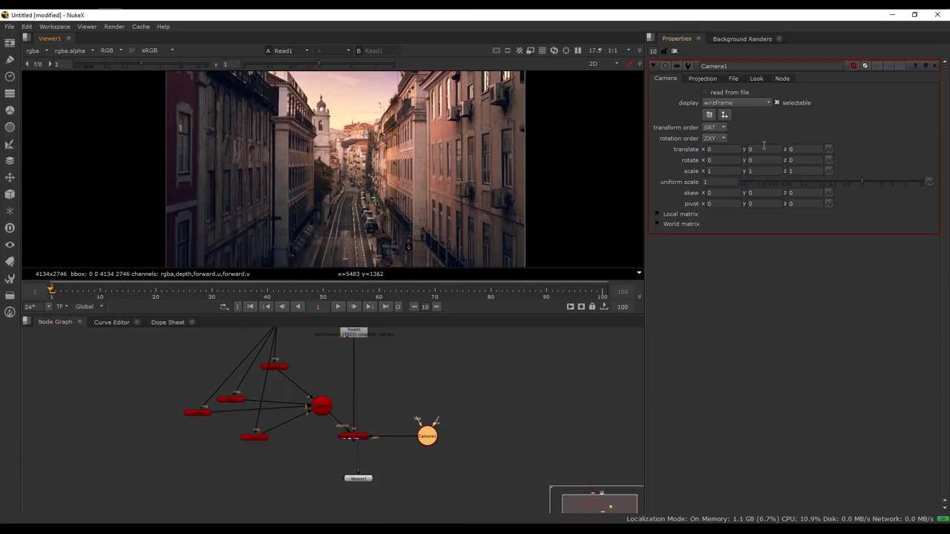
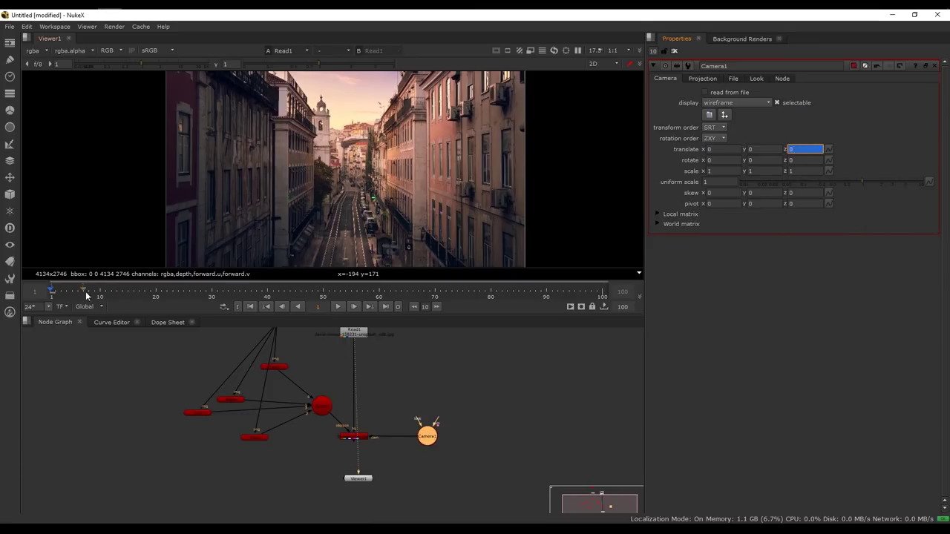
Set the end of the project's frame range to 150
{"action": "key", "text": "s"}
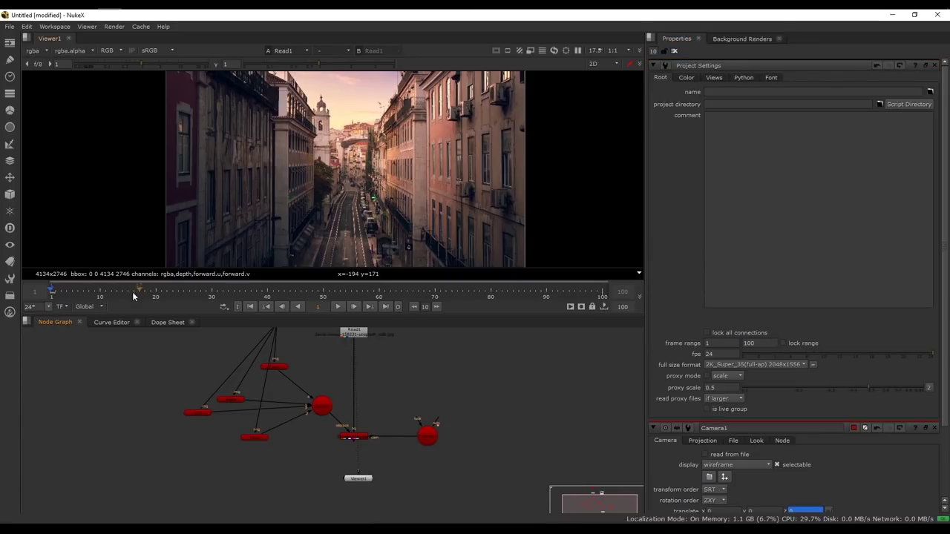
{"action": "double_click", "coordinate": [427, 437]}
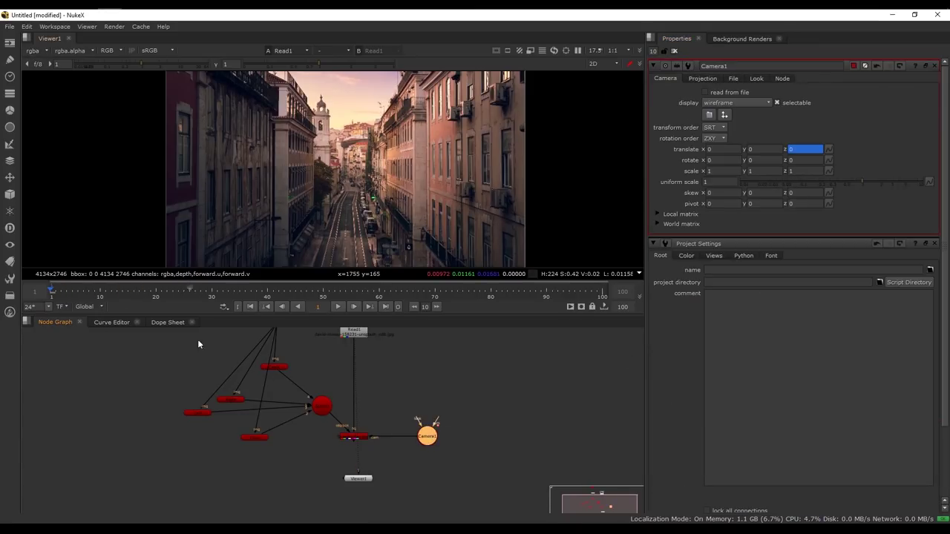
{"action": "left_click", "coordinate": [158, 395]}
{"action": "key", "text": "s"}
{"action": "left_click_drag", "start_coordinate": [759, 343], "coordinate": [663, 343]}
{"action": "type", "text": "150"}
{"action": "key", "text": "Return"}
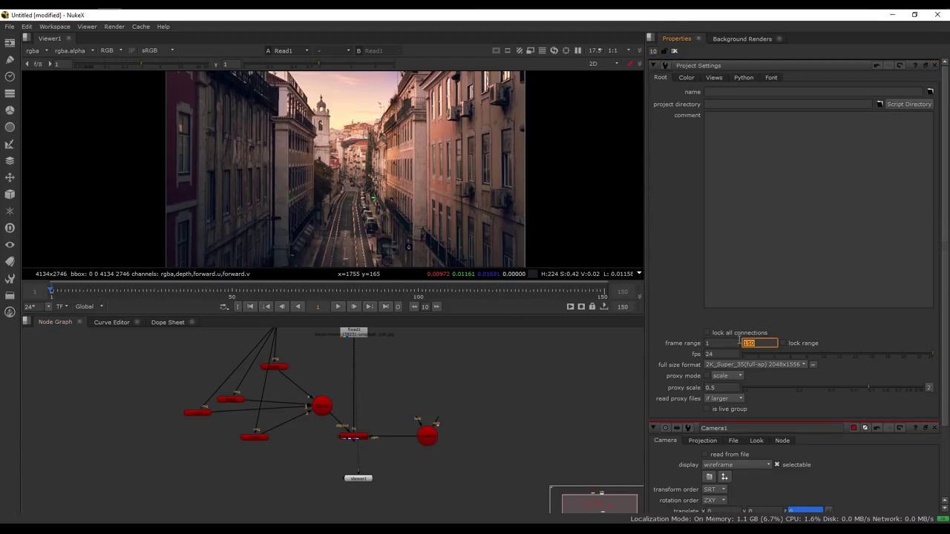
At frame 150, move Camera1 forward in the 3D view to a Z translation of about -0.92
{"action": "left_click", "coordinate": [675, 50]}
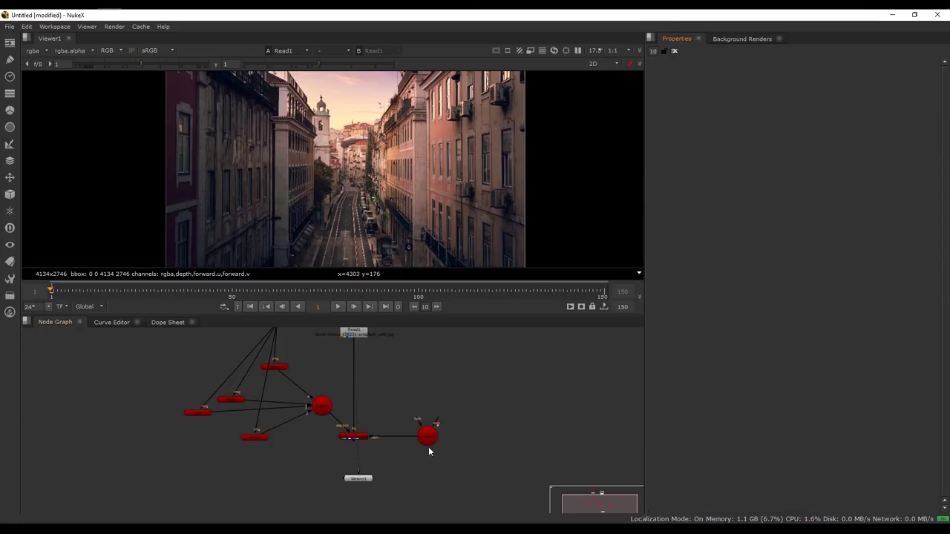
{"action": "double_click", "coordinate": [428, 445]}
{"action": "left_click", "coordinate": [600, 293]}
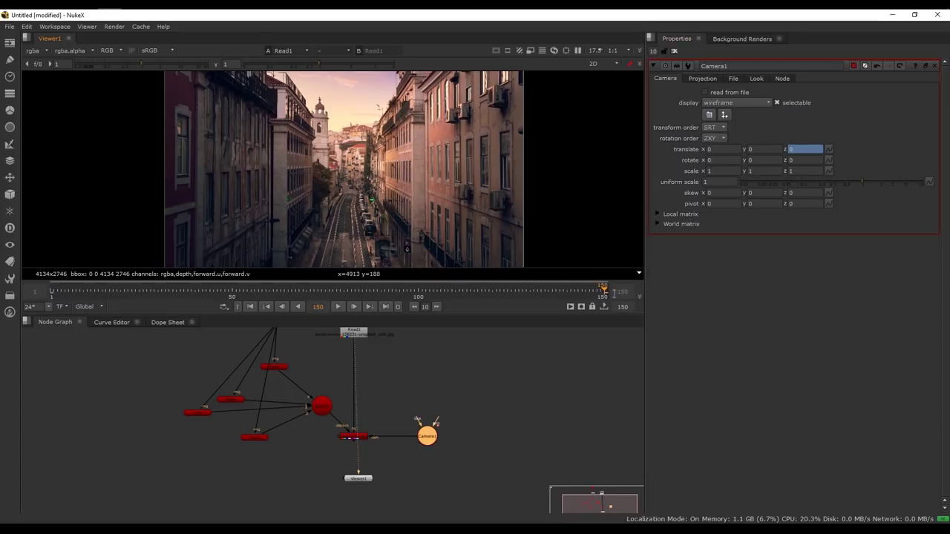
{"action": "key", "text": "Tab"}
{"action": "left_click", "coordinate": [350, 439], "text": "ctrl+shift"}
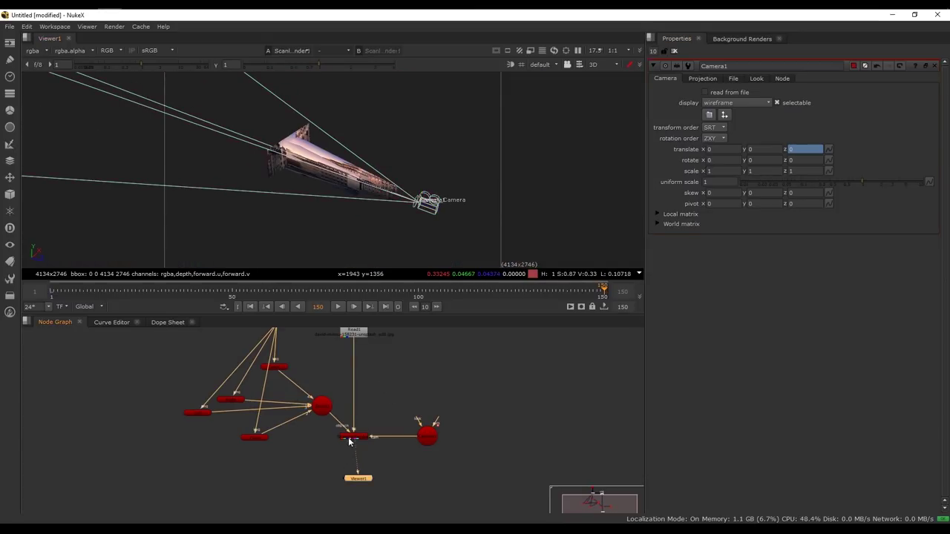
{"action": "scroll", "coordinate": [392, 206], "scroll_direction": "up", "scroll_amount": 3}
{"action": "middle_click_drag", "start_coordinate": [417, 216], "coordinate": [432, 212]}
{"action": "scroll", "coordinate": [431, 213], "scroll_direction": "up", "scroll_amount": 3}
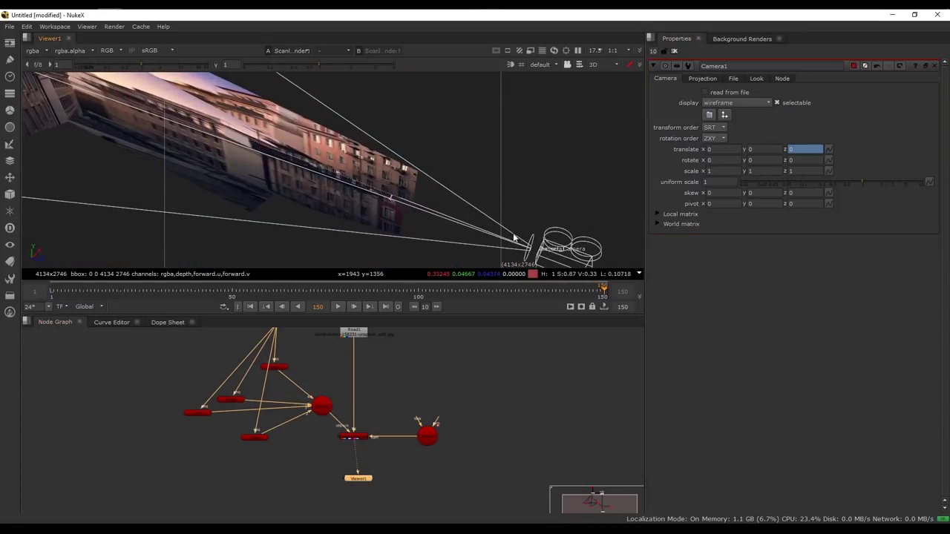
{"action": "middle_click_drag", "start_coordinate": [555, 261], "coordinate": [521, 229]}
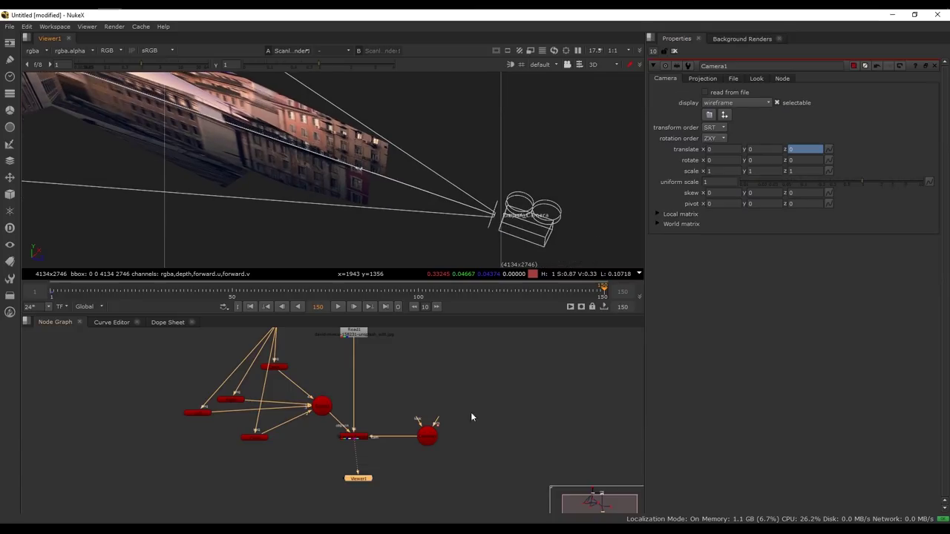
{"action": "left_click", "coordinate": [423, 442]}
{"action": "mouse_move", "coordinate": [523, 230]}
{"action": "left_mouse_down"}
{"action": "mouse_move", "coordinate": [440, 202]}
{"action": "mouse_move", "coordinate": [526, 241]}
{"action": "left_mouse_up"}
Set the display of Project_Camera to off and close its properties
{"action": "middle_click_drag", "start_coordinate": [386, 386], "coordinate": [408, 469]}
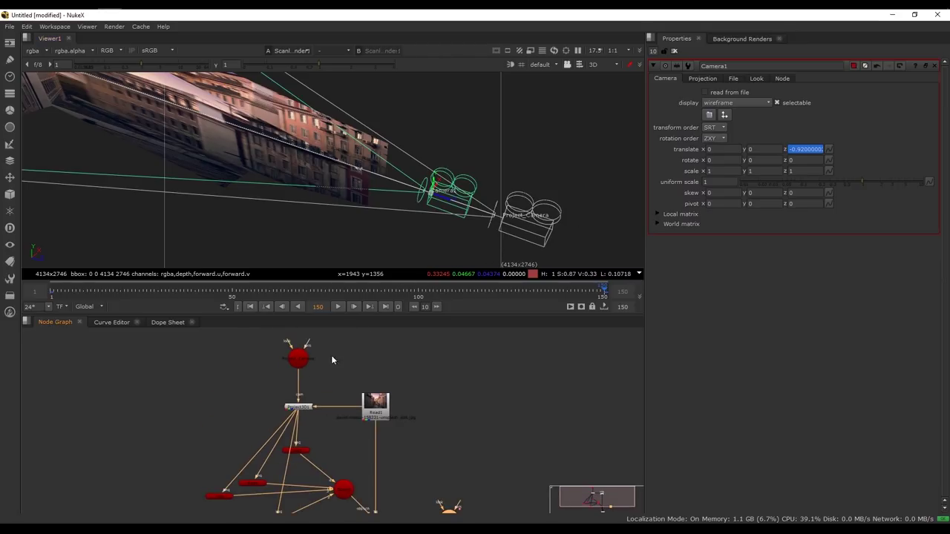
{"action": "double_click", "coordinate": [299, 359]}
{"action": "left_click", "coordinate": [745, 102]}
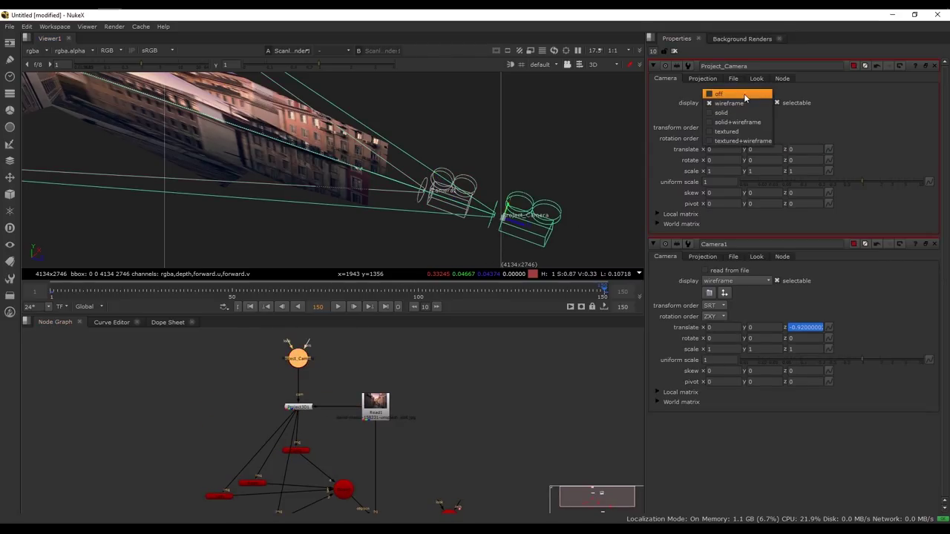
{"action": "left_click", "coordinate": [746, 95]}
{"action": "left_click", "coordinate": [933, 65]}
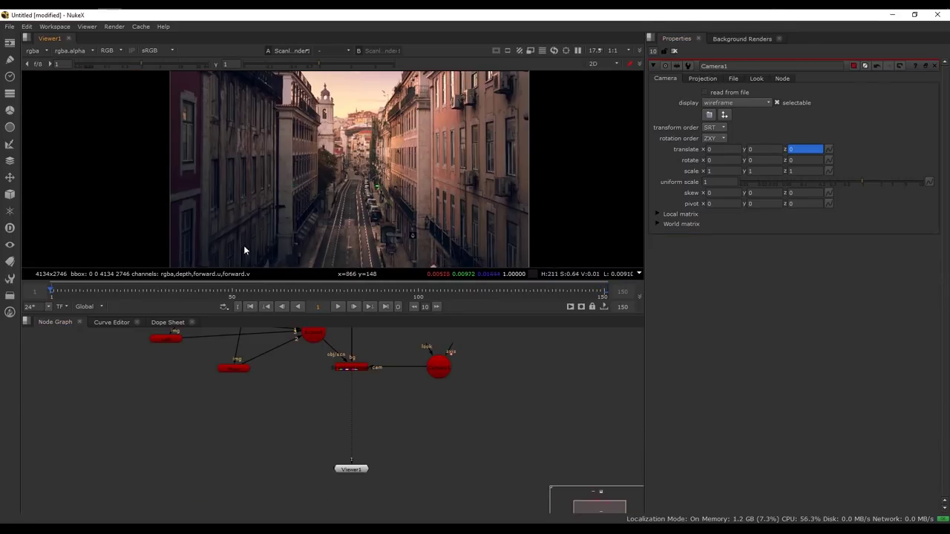
Preview the rendered camera move at frames 47 and 80 and inspect the lower part of the street up close
{"action": "left_click", "coordinate": [220, 290]}
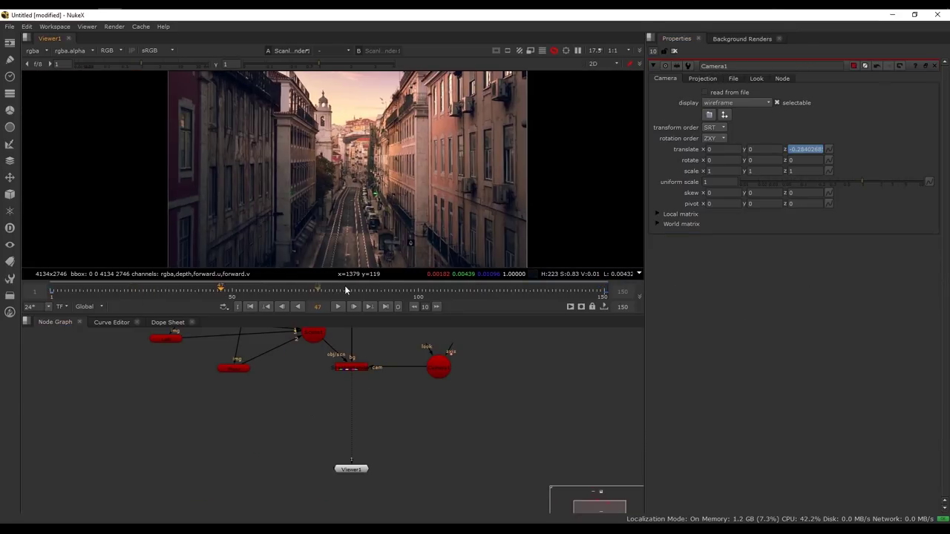
{"action": "left_click", "coordinate": [343, 290]}
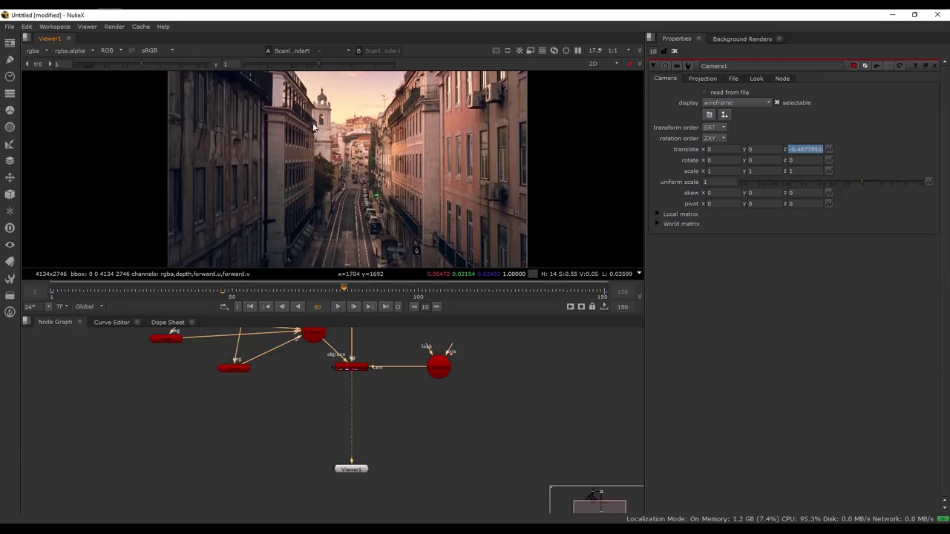
{"action": "scroll", "coordinate": [420, 173], "scroll_direction": "up", "scroll_amount": 1}
{"action": "scroll", "coordinate": [517, 235], "scroll_direction": "up", "scroll_amount": 2}
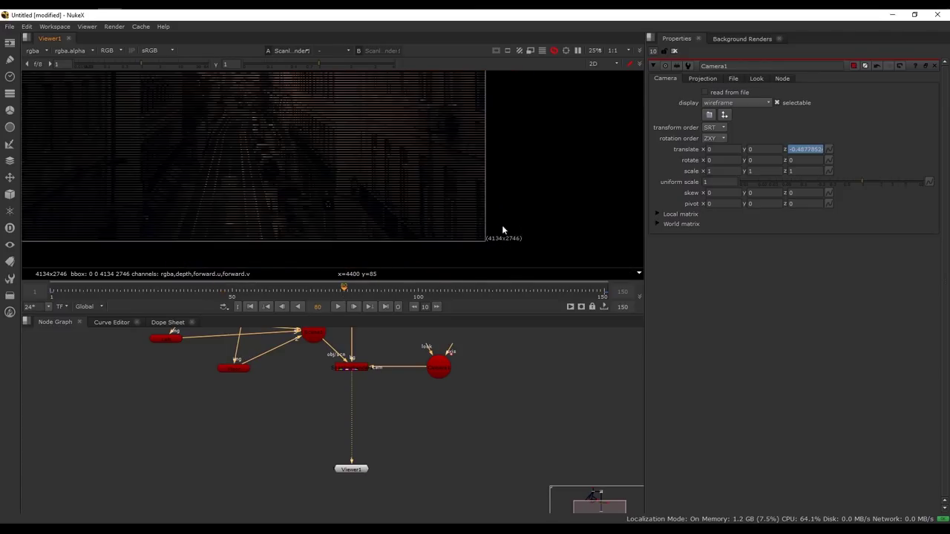
{"action": "middle_click_drag", "start_coordinate": [486, 187], "coordinate": [515, 172]}
Set the project's full size format to HD_1080 1920x1080
{"action": "middle_click_drag", "start_coordinate": [517, 338], "coordinate": [514, 372]}
{"action": "middle_click_drag", "start_coordinate": [411, 387], "coordinate": [410, 477]}
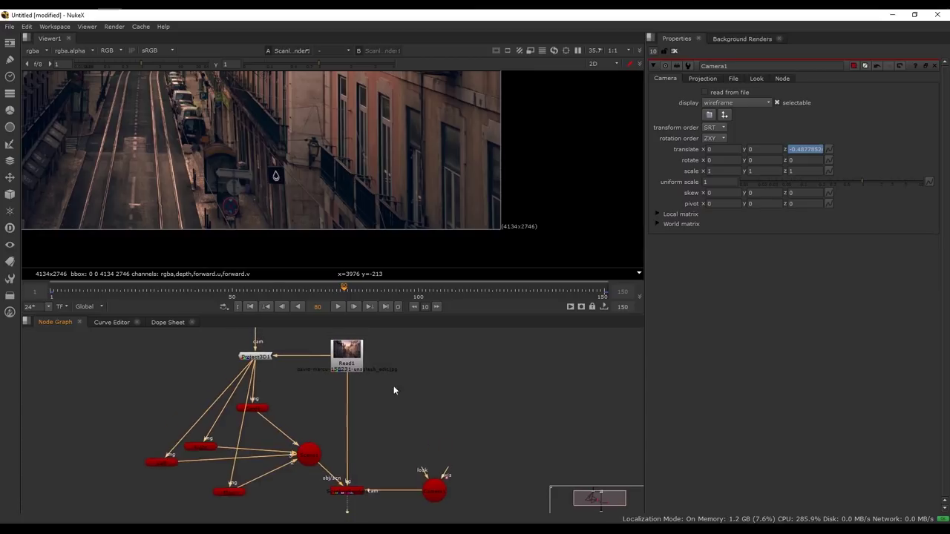
{"action": "scroll", "coordinate": [376, 369], "scroll_direction": "down", "scroll_amount": 3}
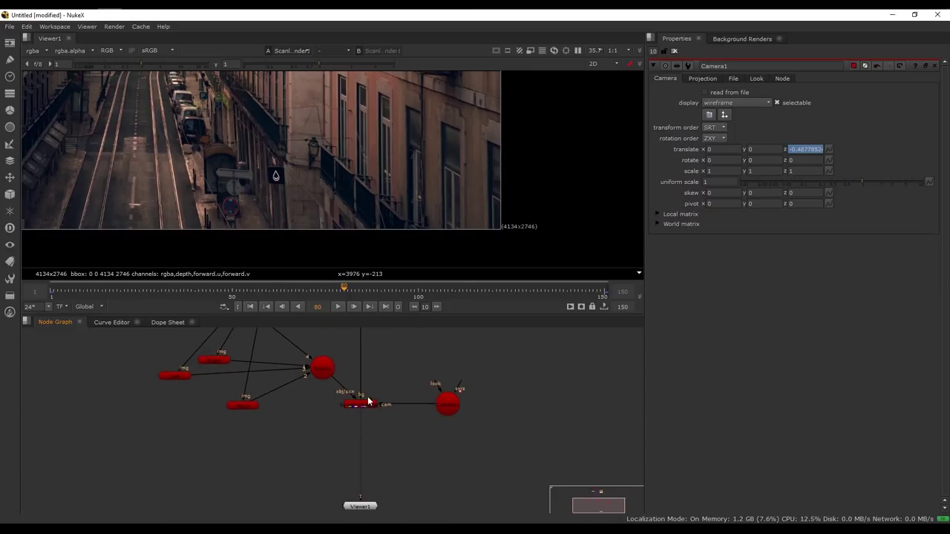
{"action": "scroll", "coordinate": [420, 378], "scroll_direction": "up", "scroll_amount": 2}
{"action": "key", "text": "s"}
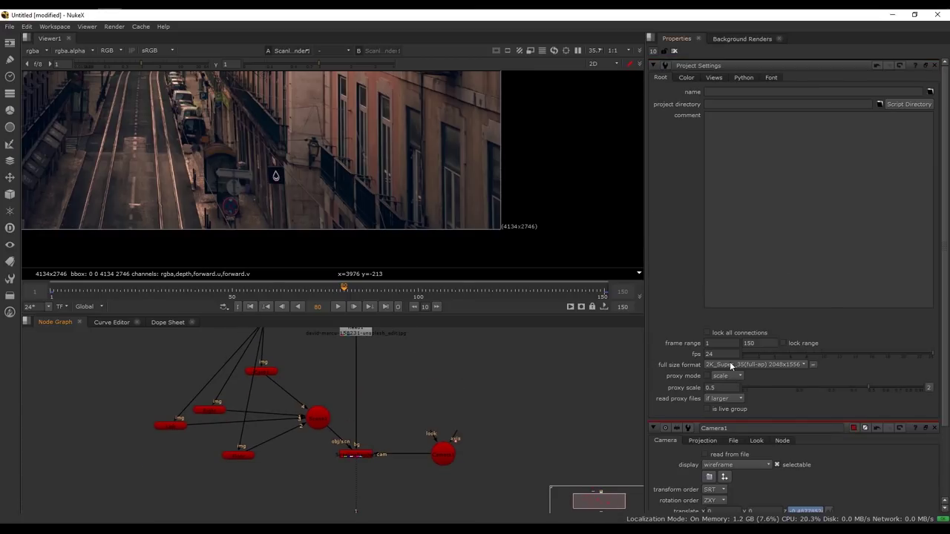
{"action": "left_click", "coordinate": [730, 364]}
{"action": "left_click", "coordinate": [740, 354]}
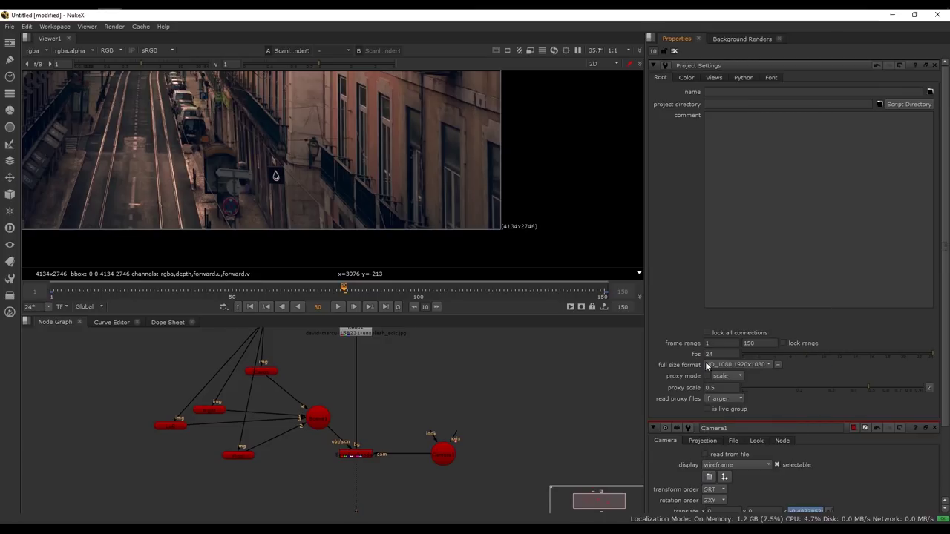
Add a Reformat node after the ScanlineRender node and close all node properties
{"action": "middle_click_drag", "start_coordinate": [427, 405], "coordinate": [440, 373]}
{"action": "left_click", "coordinate": [368, 421]}
{"action": "key", "text": "Tab"}
{"action": "type", "text": "ref"}
{"action": "left_click", "coordinate": [355, 432]}
{"action": "key", "text": "Return"}
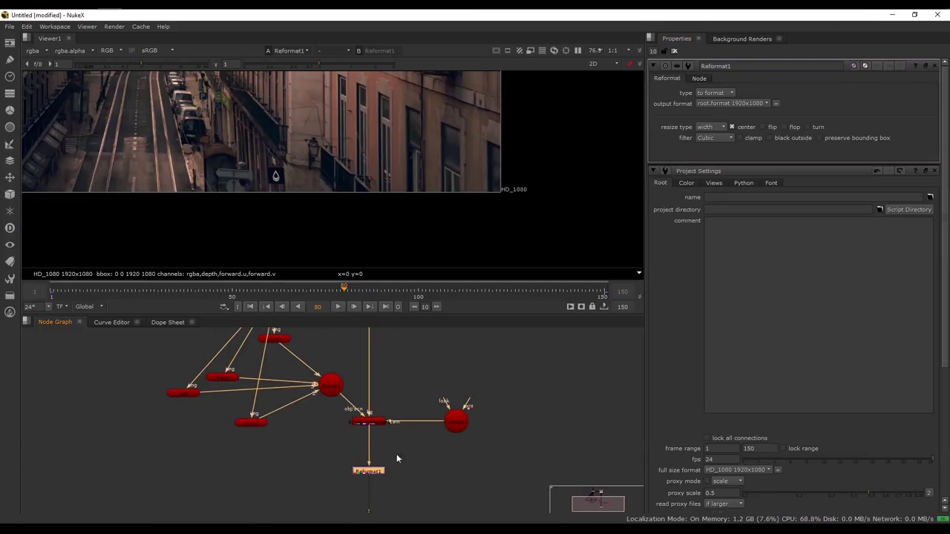
{"action": "left_click", "coordinate": [675, 50]}
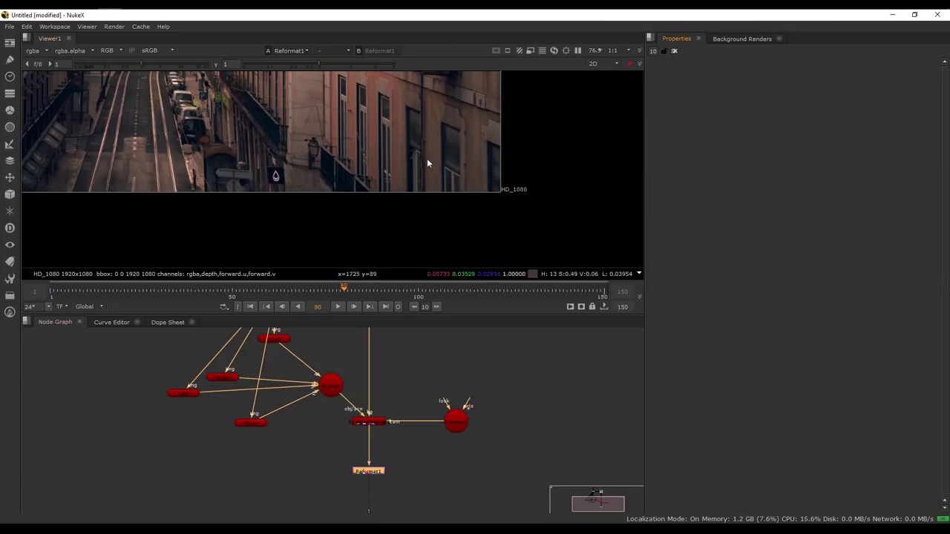
Maximize the viewer and turn on proxy mode to preview the reformatted render at reduced resolution
{"action": "key", "text": "space"}
{"action": "middle_click_drag", "start_coordinate": [512, 260], "coordinate": [514, 316]}
{"action": "scroll", "coordinate": [476, 285], "scroll_direction": "up", "scroll_amount": 2}
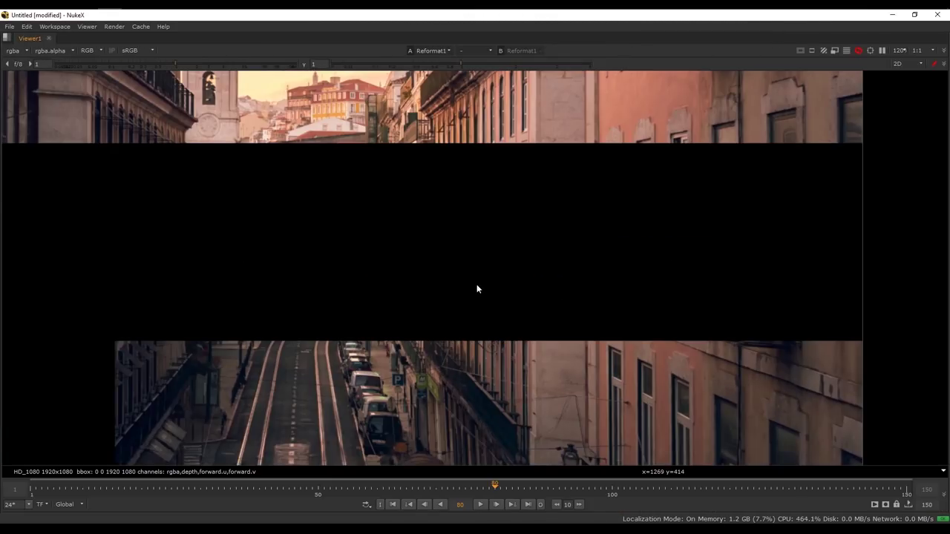
{"action": "scroll", "coordinate": [477, 285], "scroll_direction": "down", "scroll_amount": 2}
{"action": "left_click", "coordinate": [832, 49]}
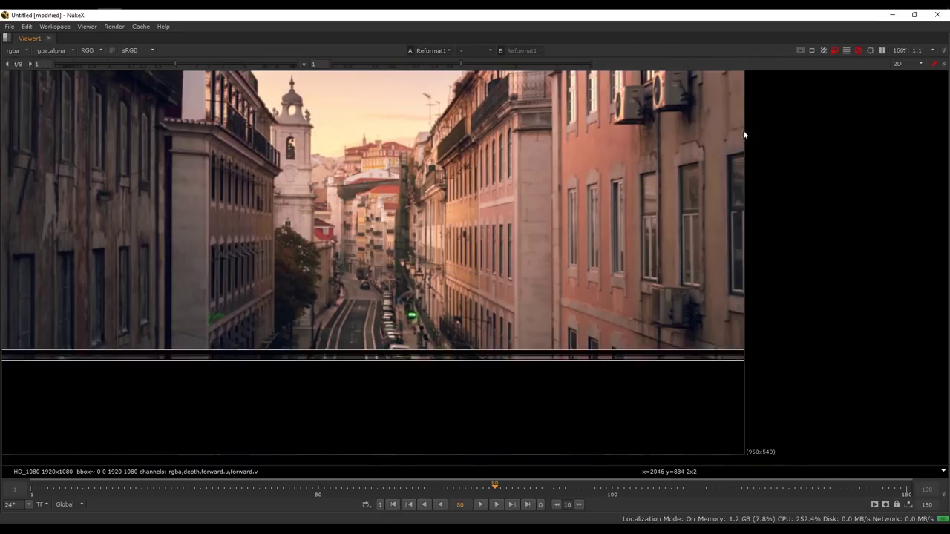
{"action": "key", "text": "minus"}
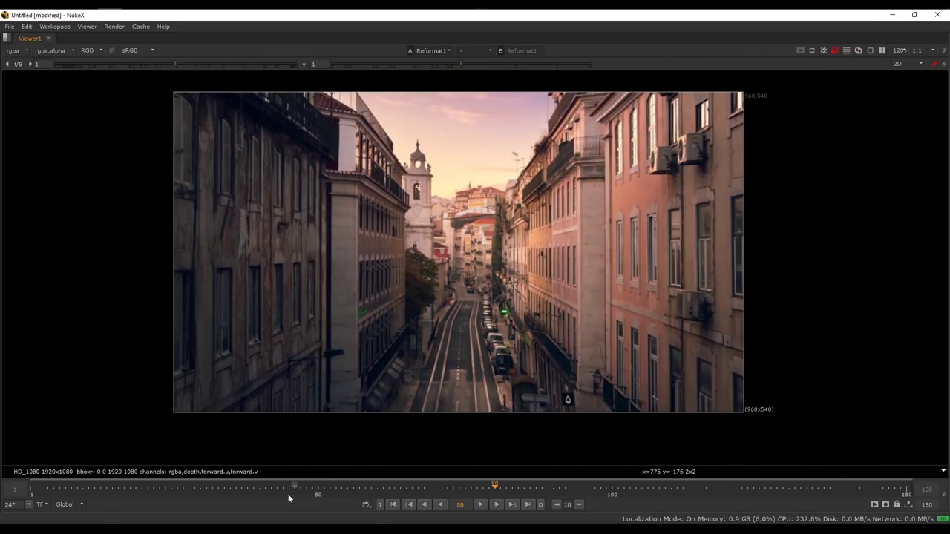
Scrub the timeline from the start to frame 148 and examine the street render for projection problems
{"action": "left_click_drag", "start_coordinate": [35, 496], "coordinate": [659, 492]}
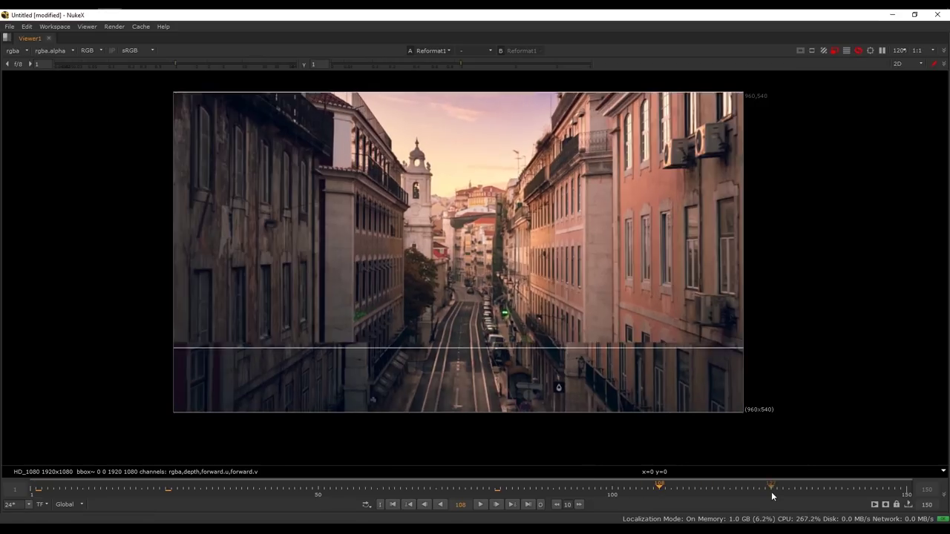
{"action": "left_click", "coordinate": [788, 491]}
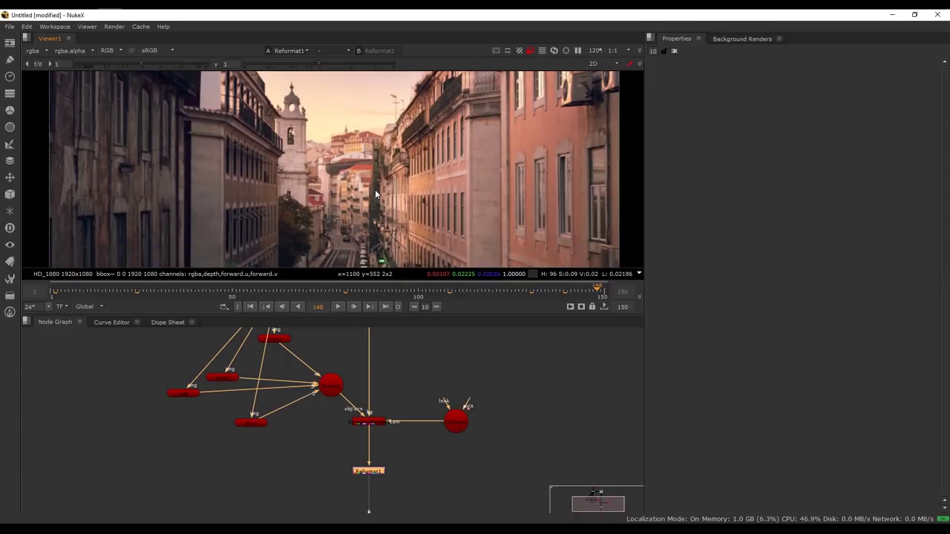
{"action": "scroll", "coordinate": [375, 190], "scroll_direction": "down", "scroll_amount": 5}
{"action": "middle_click_drag", "start_coordinate": [353, 192], "coordinate": [352, 180]}
{"action": "key", "text": "space"}
{"action": "middle_click_drag", "start_coordinate": [312, 232], "coordinate": [311, 229]}
{"action": "middle_click_drag", "start_coordinate": [369, 288], "coordinate": [385, 213]}
{"action": "key", "text": "space"}
Select the Left card in the 3D view and move it outward to an X translation of about -0.474
{"action": "key", "text": "Tab"}
{"action": "scroll", "coordinate": [322, 182], "scroll_direction": "down", "scroll_amount": 4}
{"action": "left_click_drag", "start_coordinate": [322, 182], "coordinate": [406, 188], "text": "ctrl"}
{"action": "scroll", "coordinate": [411, 227], "scroll_direction": "up", "scroll_amount": 5}
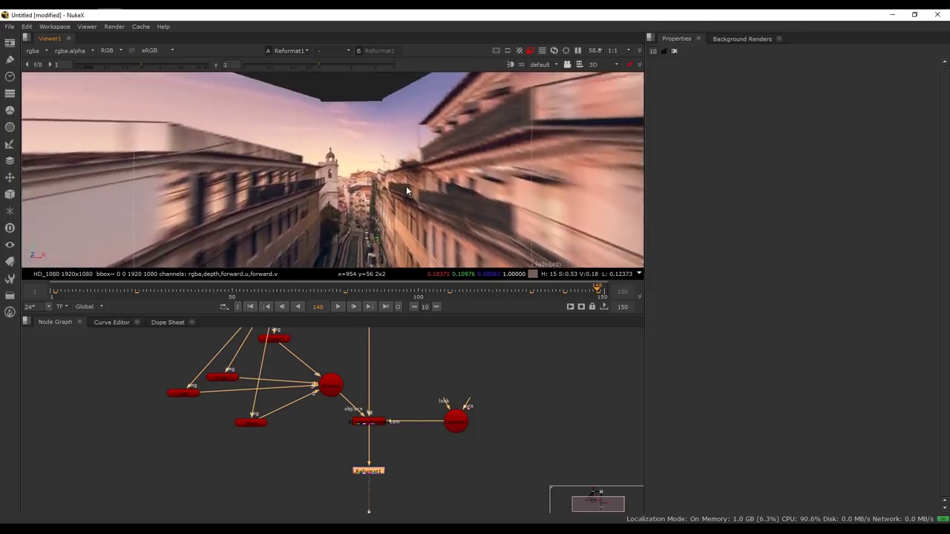
{"action": "scroll", "coordinate": [458, 225], "scroll_direction": "down", "scroll_amount": 7}
{"action": "scroll", "coordinate": [336, 202], "scroll_direction": "up", "scroll_amount": 8}
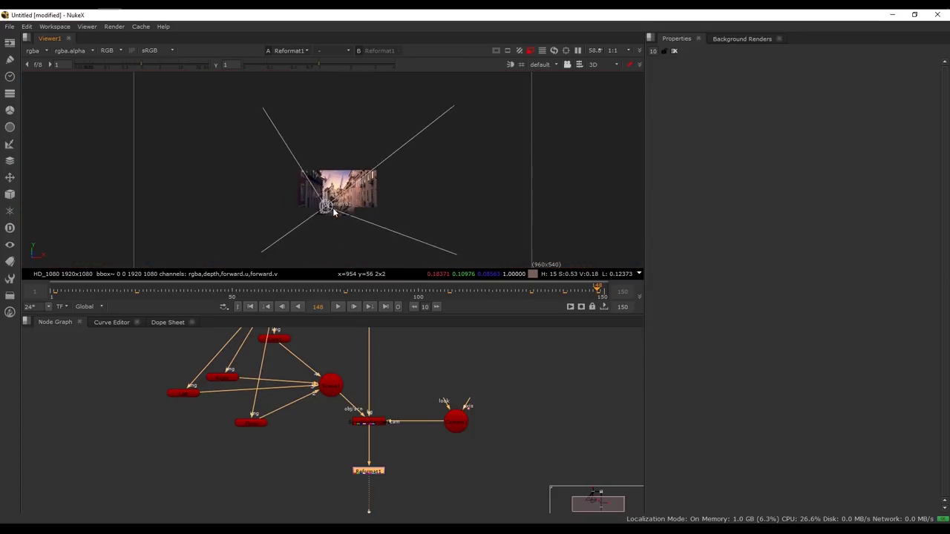
{"action": "scroll", "coordinate": [339, 154], "scroll_direction": "up", "scroll_amount": 5}
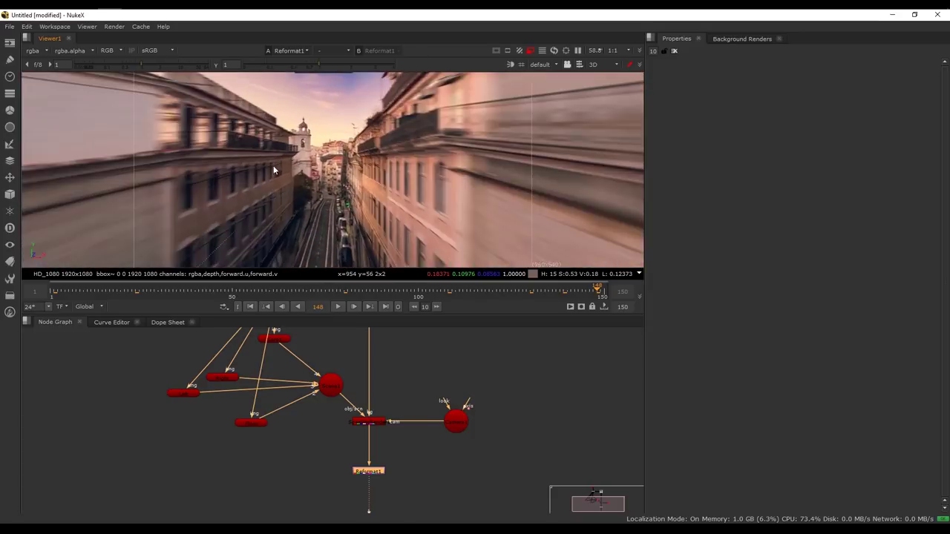
{"action": "double_click", "coordinate": [252, 144]}
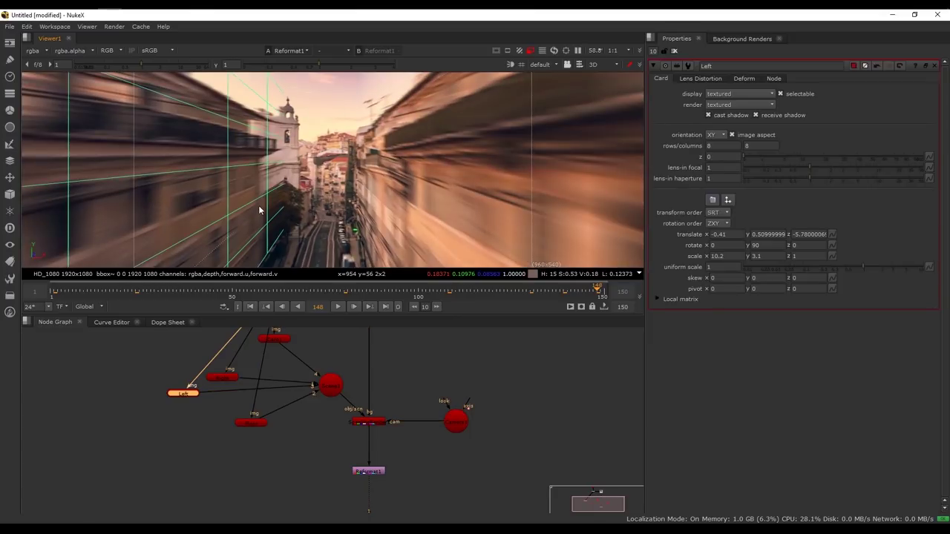
{"action": "left_click_drag", "start_coordinate": [259, 211], "coordinate": [295, 218], "text": "ctrl"}
{"action": "scroll", "coordinate": [285, 193], "scroll_direction": "down", "scroll_amount": 4}
{"action": "left_click_drag", "start_coordinate": [291, 146], "coordinate": [287, 147]}
{"action": "key", "text": "Tab"}
Examine the edge of the left building against the bell tower in the 2D render
{"action": "scroll", "coordinate": [330, 196], "scroll_direction": "up", "scroll_amount": 6}
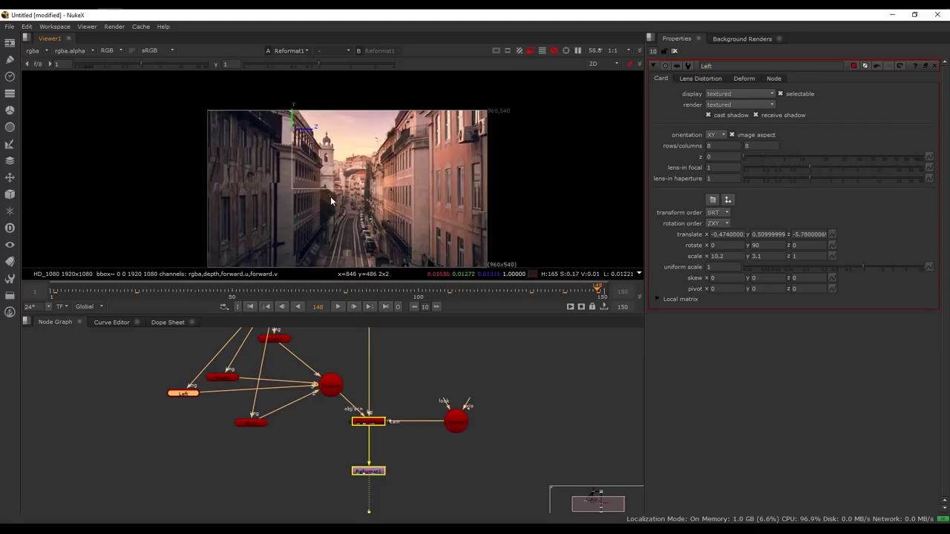
{"action": "middle_click_drag", "start_coordinate": [305, 129], "coordinate": [298, 214]}
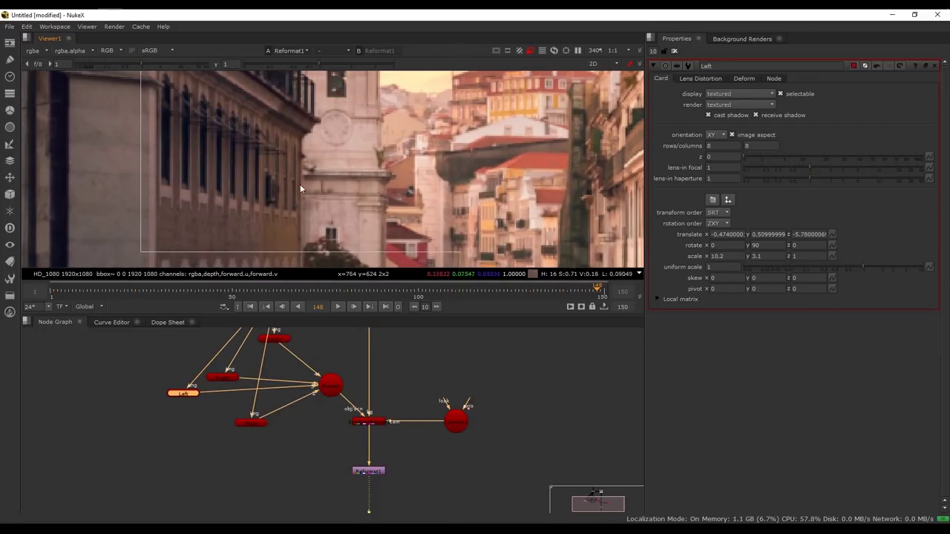
{"action": "mouse_move", "coordinate": [300, 165]}
{"action": "middle_mouse_down"}
{"action": "mouse_move", "coordinate": [291, 191]}
{"action": "mouse_move", "coordinate": [298, 181]}
{"action": "middle_mouse_up"}
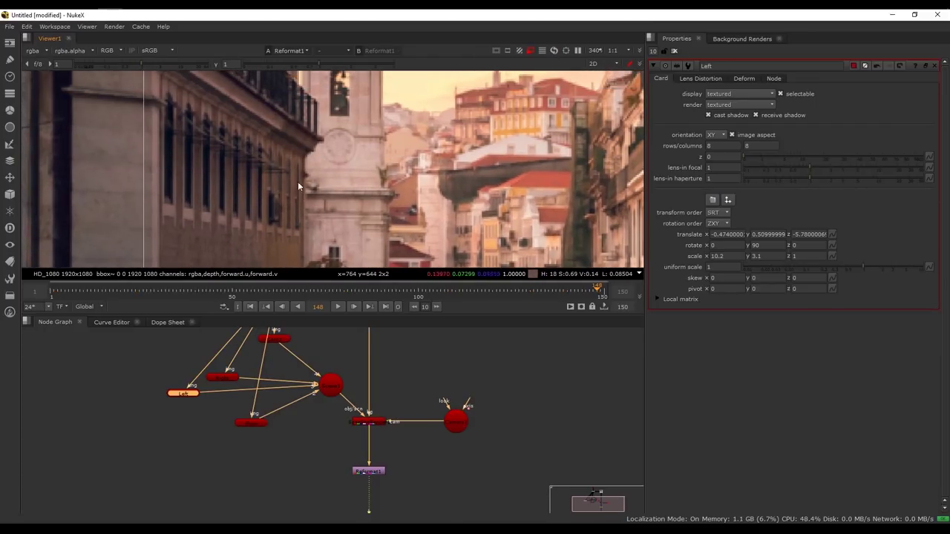
{"action": "middle_click_drag", "start_coordinate": [307, 138], "coordinate": [302, 175]}
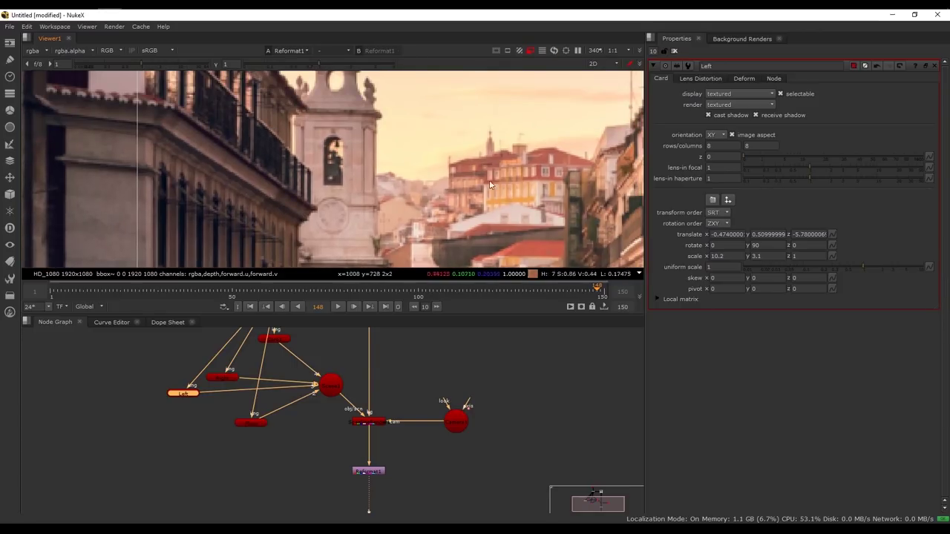
{"action": "middle_click_drag", "start_coordinate": [460, 179], "coordinate": [460, 154]}
Open the properties of Card1 in the 3D view and inspect how the cards line up along the street
{"action": "key", "text": "Tab"}
{"action": "left_click_drag", "start_coordinate": [291, 195], "coordinate": [297, 137], "text": "ctrl"}
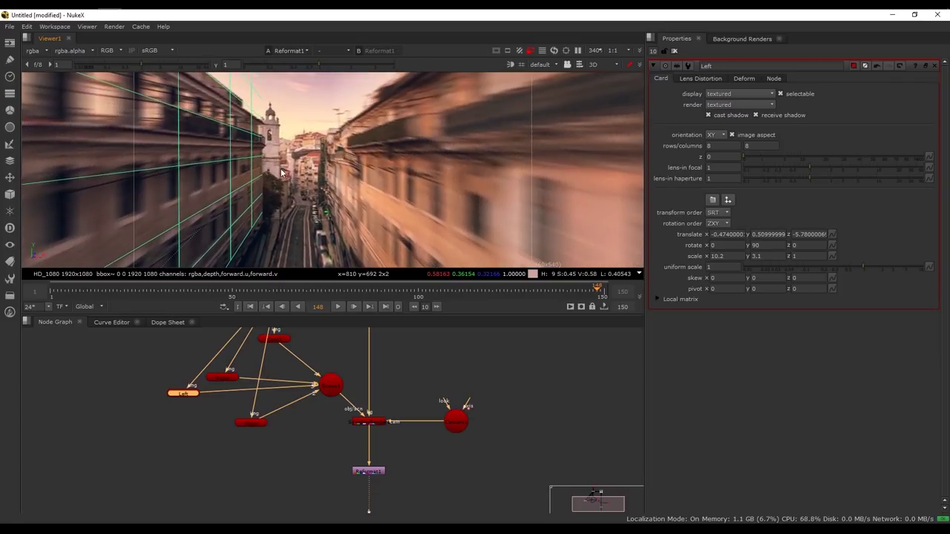
{"action": "left_click_drag", "start_coordinate": [282, 173], "coordinate": [289, 153], "text": "ctrl"}
{"action": "middle_click_drag", "start_coordinate": [289, 153], "coordinate": [223, 176], "text": "alt"}
{"action": "left_click_drag", "start_coordinate": [223, 176], "coordinate": [348, 170], "text": "ctrl"}
{"action": "left_click", "coordinate": [399, 110]}
{"action": "double_click", "coordinate": [399, 110]}
{"action": "key", "text": "f"}
{"action": "middle_click_drag", "start_coordinate": [348, 170], "coordinate": [377, 229], "text": "alt"}
{"action": "left_click_drag", "start_coordinate": [376, 229], "coordinate": [344, 265], "text": "ctrl"}
Select the Right card in the 3D view and move it inward to an X translation of about 0.415
{"action": "double_click", "coordinate": [390, 225]}
{"action": "middle_click_drag", "start_coordinate": [390, 227], "coordinate": [302, 233], "text": "alt"}
{"action": "left_click_drag", "start_coordinate": [301, 233], "coordinate": [491, 138], "text": "ctrl"}
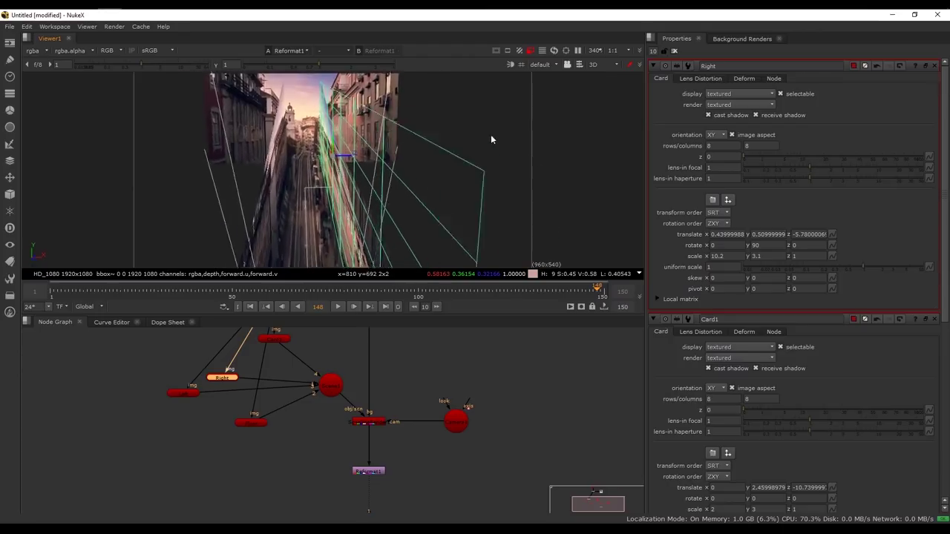
{"action": "middle_click_drag", "start_coordinate": [491, 138], "coordinate": [650, 160], "text": "alt"}
{"action": "left_click_drag", "start_coordinate": [353, 158], "coordinate": [342, 157]}
{"action": "left_click_drag", "start_coordinate": [342, 157], "coordinate": [351, 154], "text": "ctrl"}
Return to the 2D render, close all node properties and check the result in the maximized viewer
{"action": "key", "text": "Tab"}
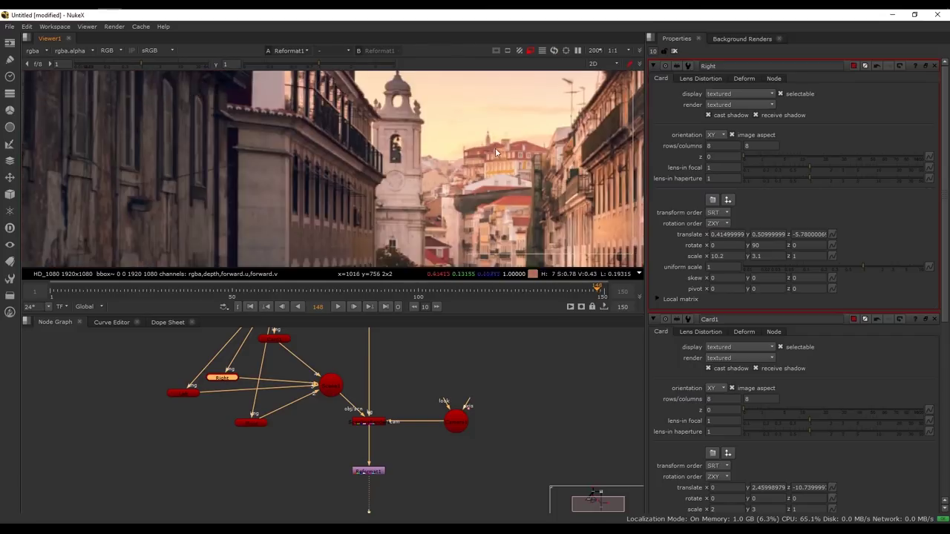
{"action": "left_click", "coordinate": [674, 50]}
{"action": "key", "text": "space"}
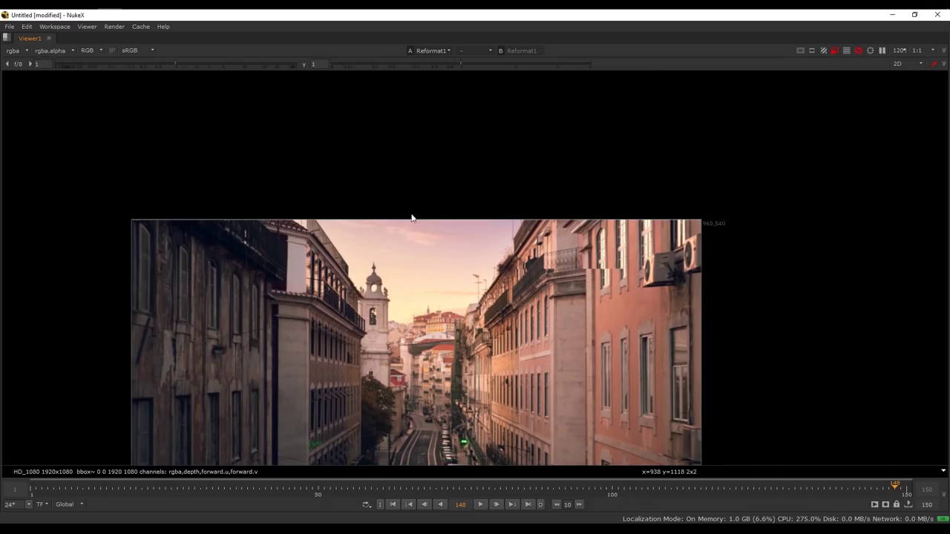
{"action": "key", "text": "space"}
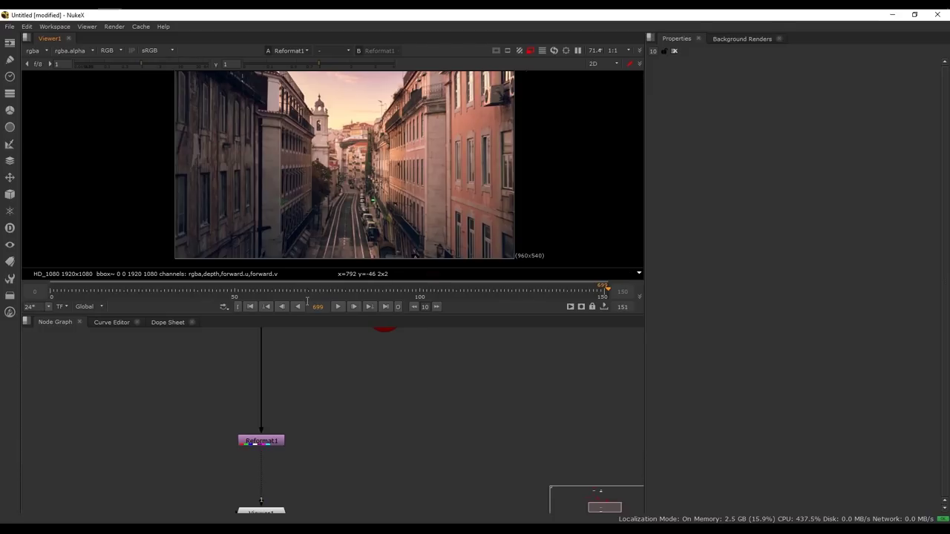
Scrub through the 2D render up to frame 123 and examine the distant buildings and sky between the facades
{"action": "left_click", "coordinate": [265, 307]}
{"action": "left_click", "coordinate": [273, 298]}
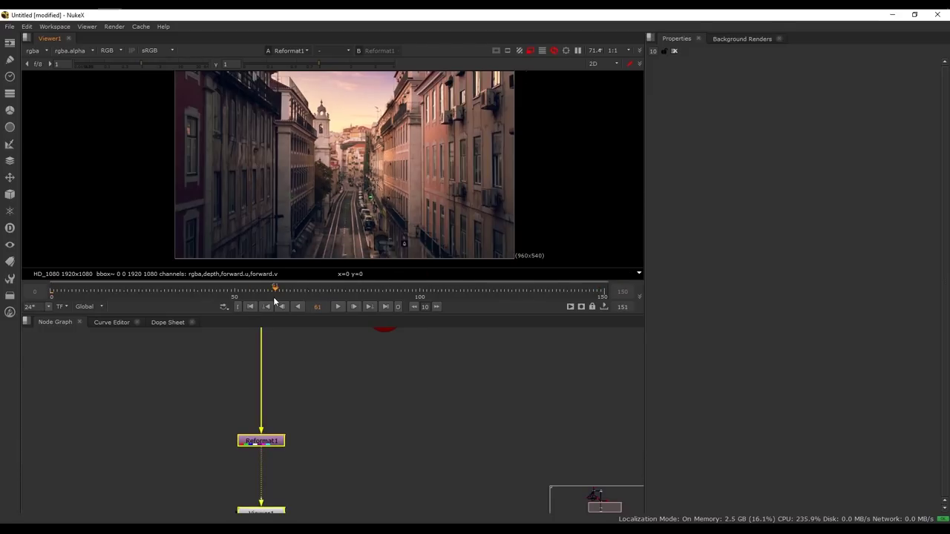
{"action": "left_click", "coordinate": [411, 294]}
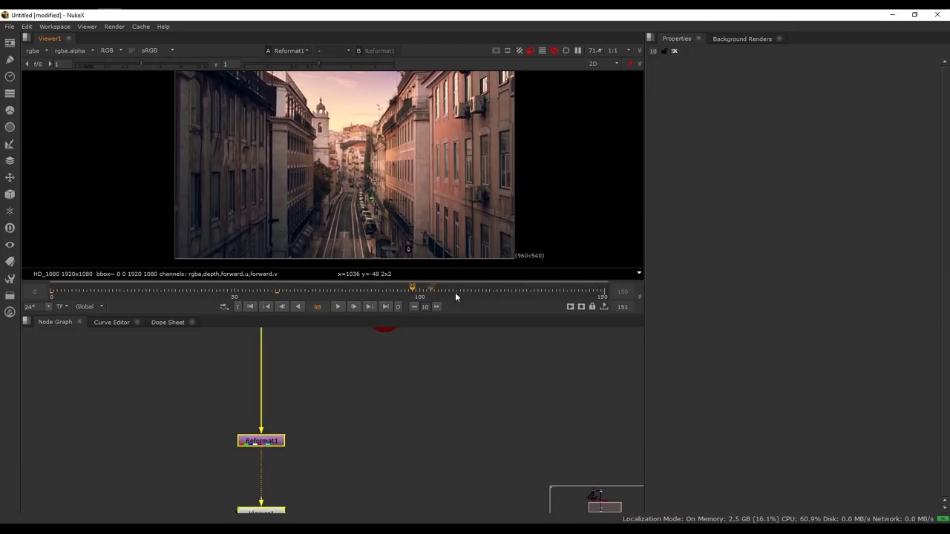
{"action": "left_click", "coordinate": [507, 294]}
{"action": "middle_click_drag", "start_coordinate": [342, 134], "coordinate": [355, 165]}
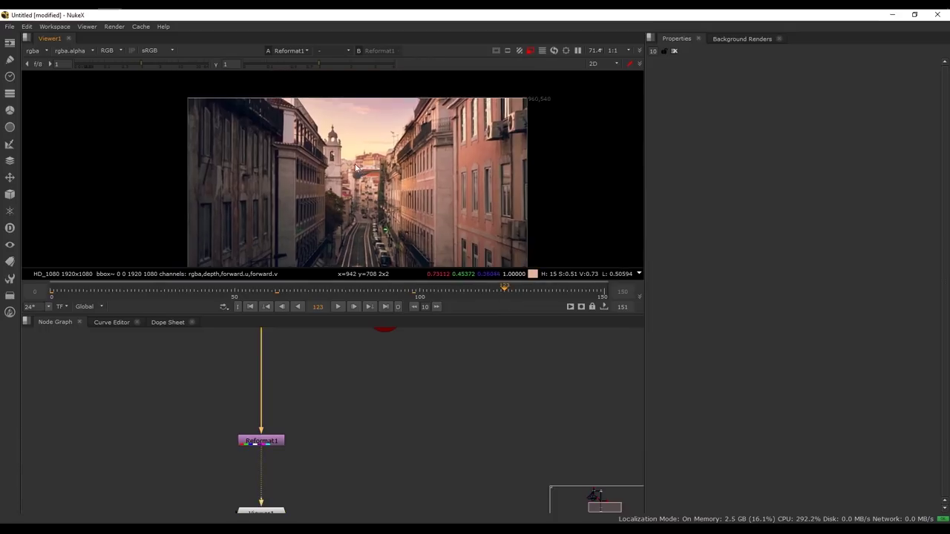
{"action": "scroll", "coordinate": [357, 169], "scroll_direction": "up", "scroll_amount": 5}
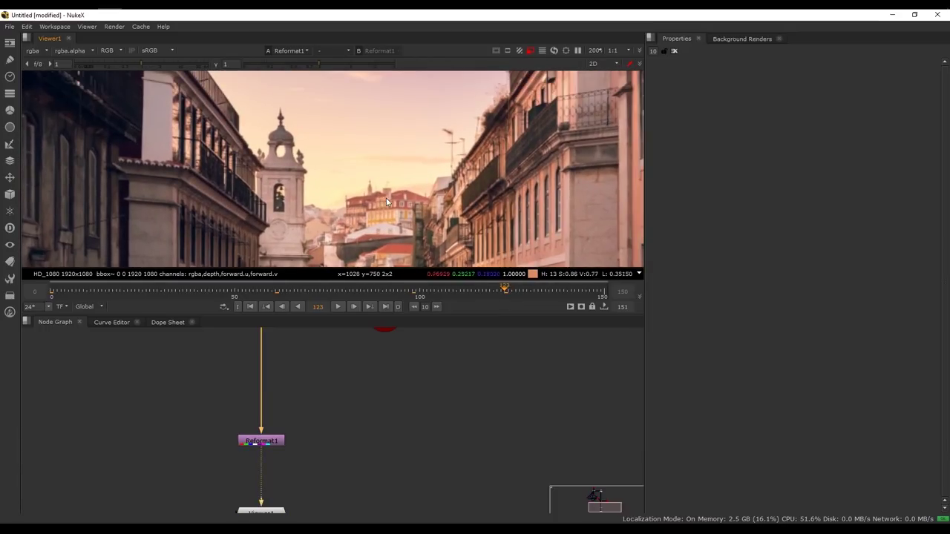
{"action": "scroll", "coordinate": [362, 222], "scroll_direction": "down", "scroll_amount": 2}
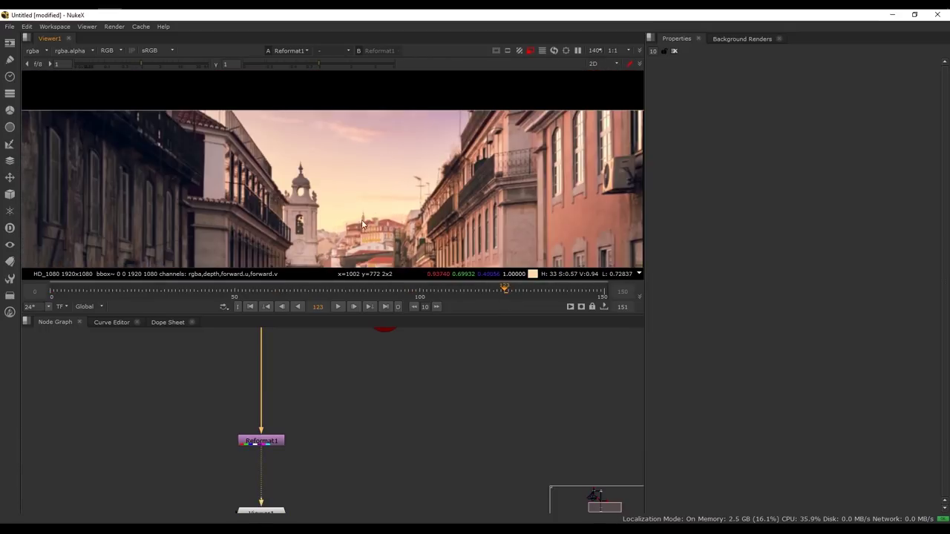
{"action": "scroll", "coordinate": [363, 222], "scroll_direction": "up", "scroll_amount": 2}
{"action": "scroll", "coordinate": [375, 201], "scroll_direction": "up", "scroll_amount": 1}
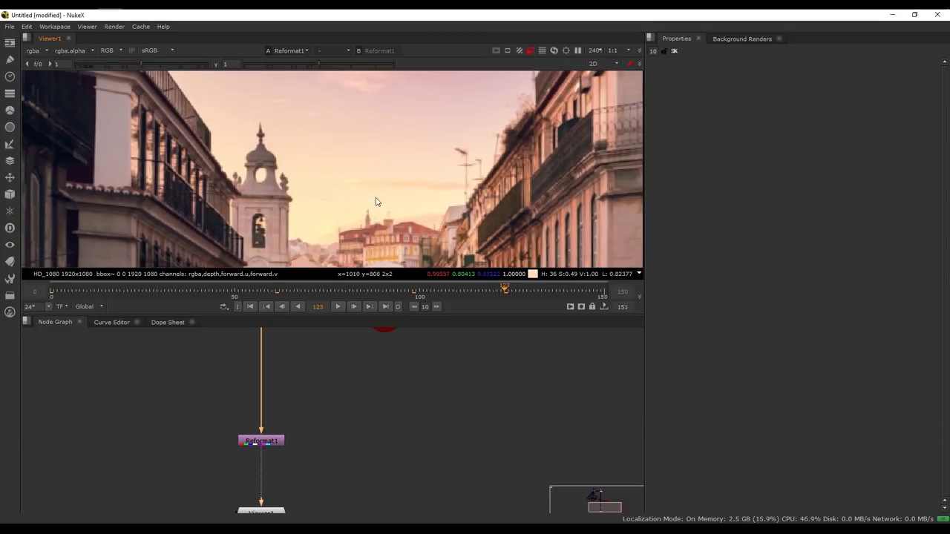
Compare frames 36 and 136 of the camera move in the maximized viewer
{"action": "key", "text": "space"}
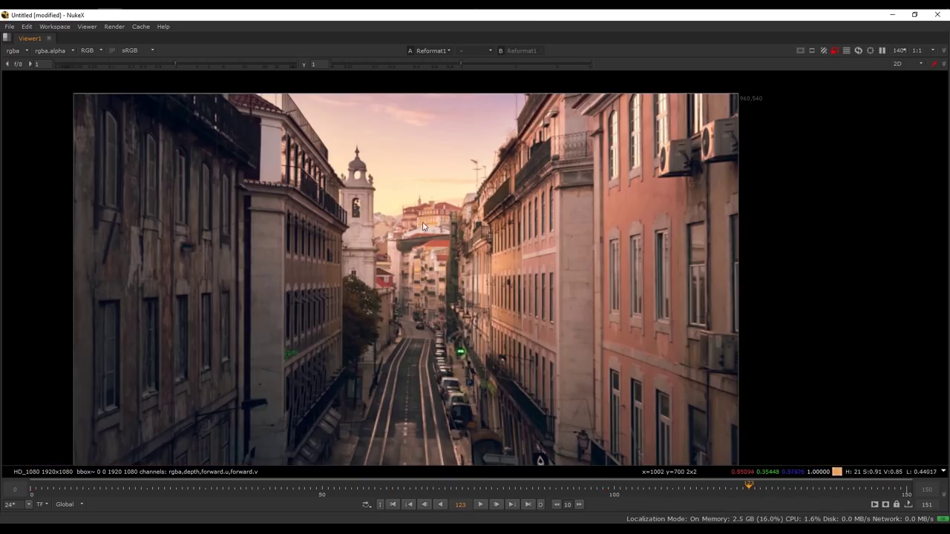
{"action": "left_click", "coordinate": [240, 490]}
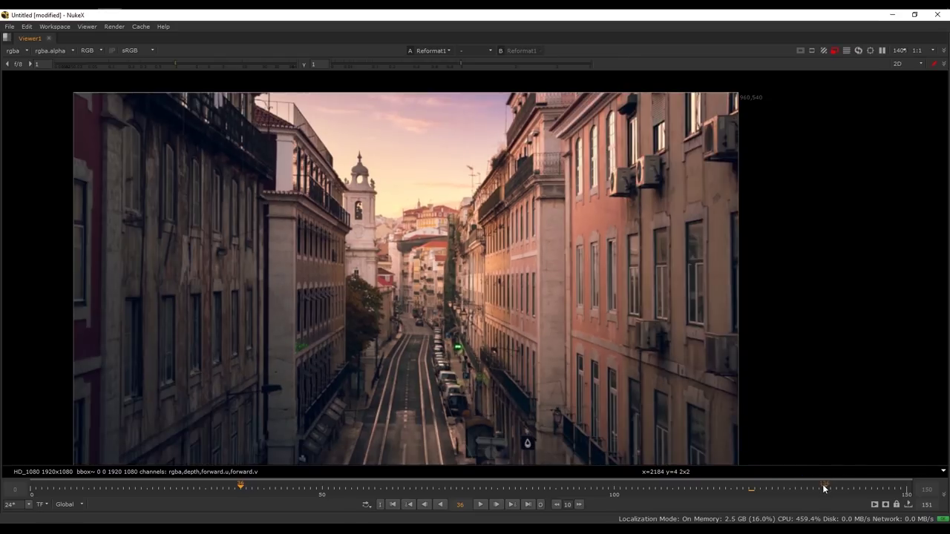
{"action": "left_click", "coordinate": [823, 484]}
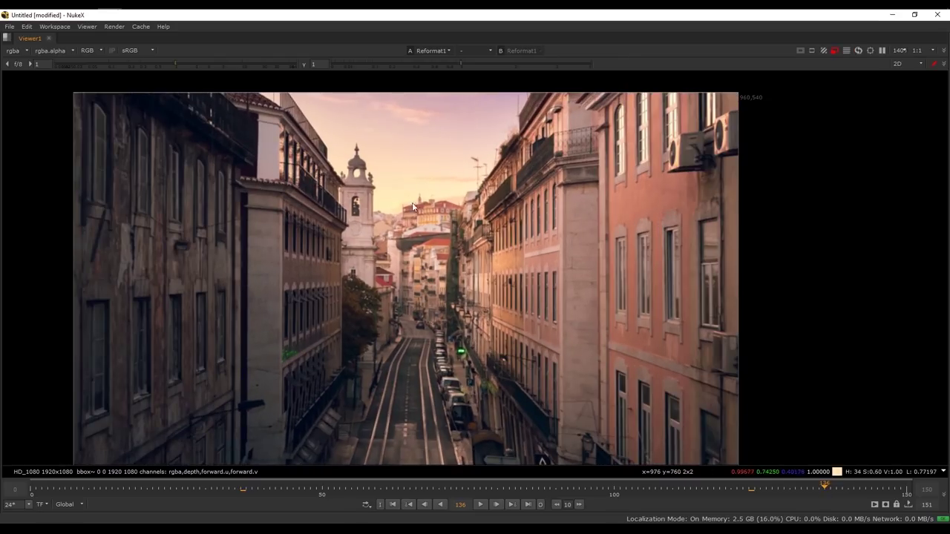
{"action": "key", "text": "space"}
Import the smoke image sequence Straight_Smoke_Plume_4_####.exr, frames 0-978, as a new Read node
{"action": "key", "text": "f"}
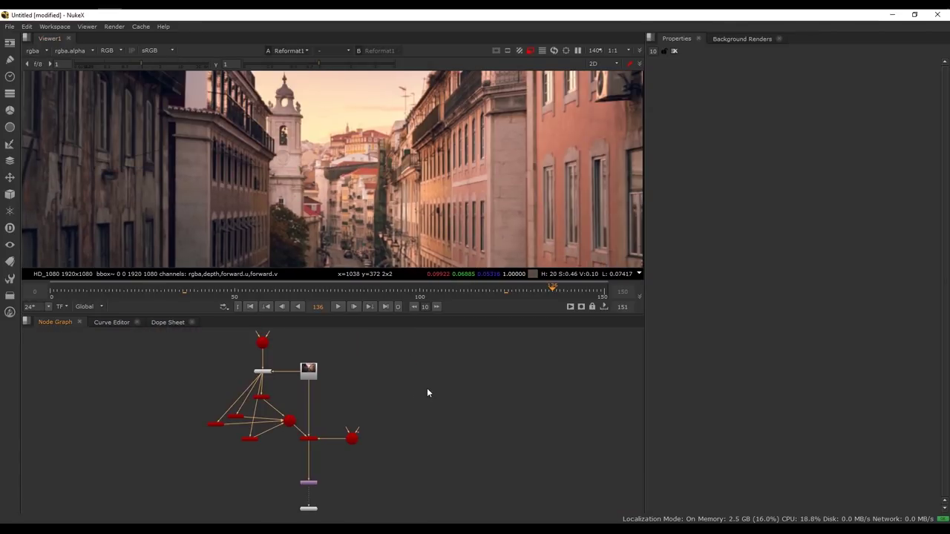
{"action": "key", "text": "r"}
{"action": "left_click", "coordinate": [405, 218]}
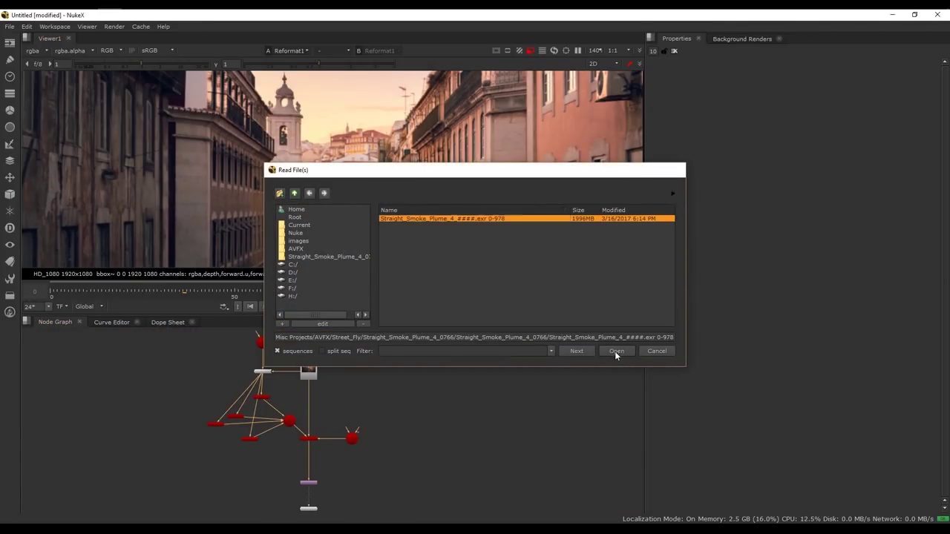
{"action": "left_click", "coordinate": [615, 351]}
{"action": "scroll", "coordinate": [412, 405], "scroll_direction": "up", "scroll_amount": 3}
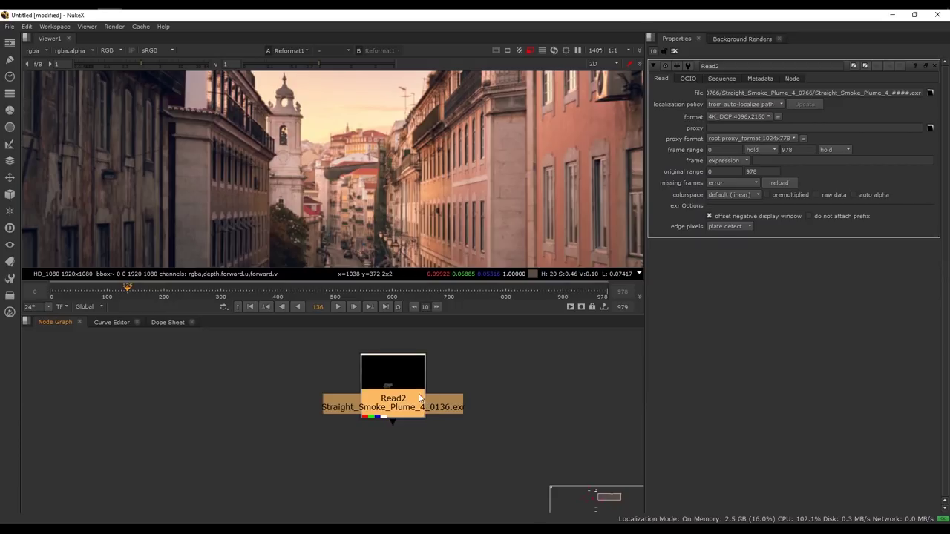
View the smoke plume sequence with its alpha channel and go to frame 700
{"action": "key", "text": "1"}
{"action": "key", "text": "a"}
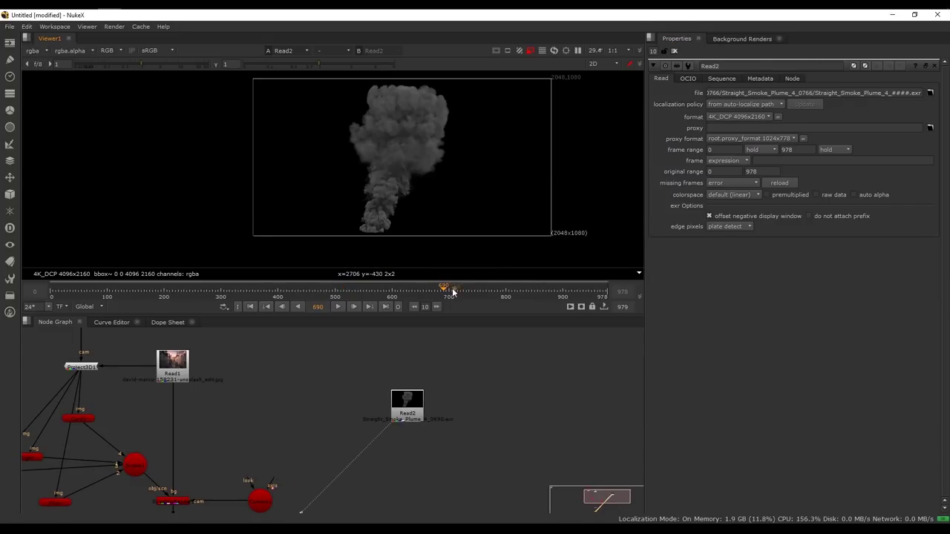
{"action": "left_click", "coordinate": [448, 292]}
{"action": "left_click", "coordinate": [378, 182]}
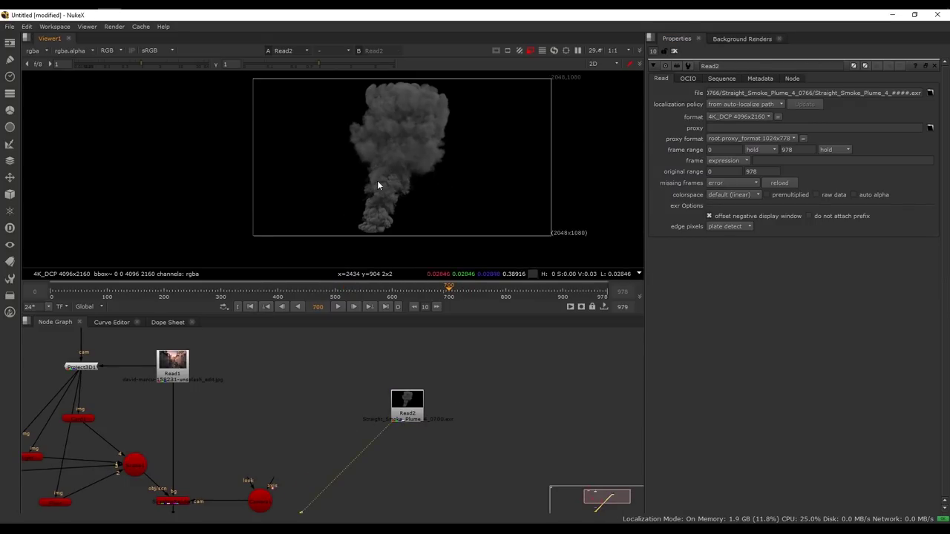
Add a TimeWarp node after the smoke Read node
{"action": "left_click", "coordinate": [407, 401]}
{"action": "key", "text": "Tab"}
{"action": "type", "text": "time"}
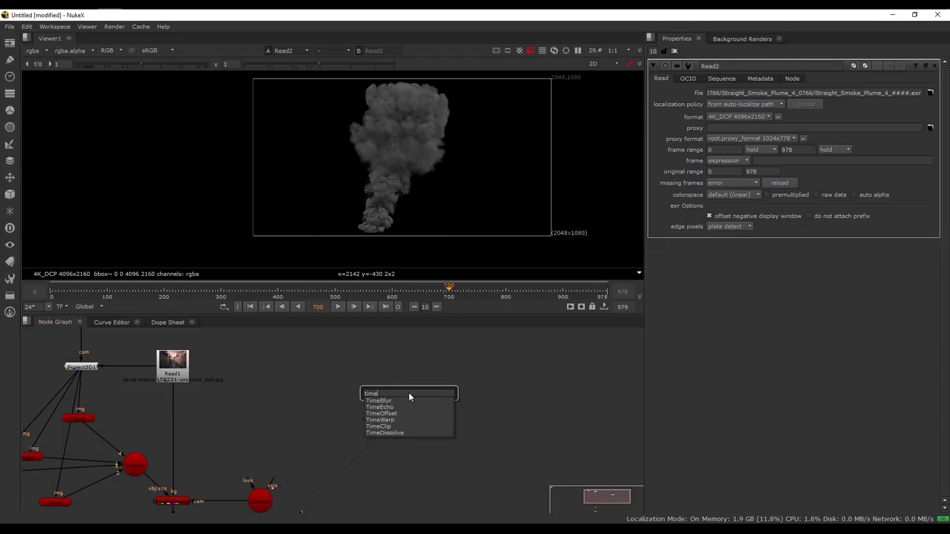
{"action": "key", "text": "Down"}
{"action": "key", "text": "Down"}
{"action": "key", "text": "Down"}
{"action": "key", "text": "Return"}
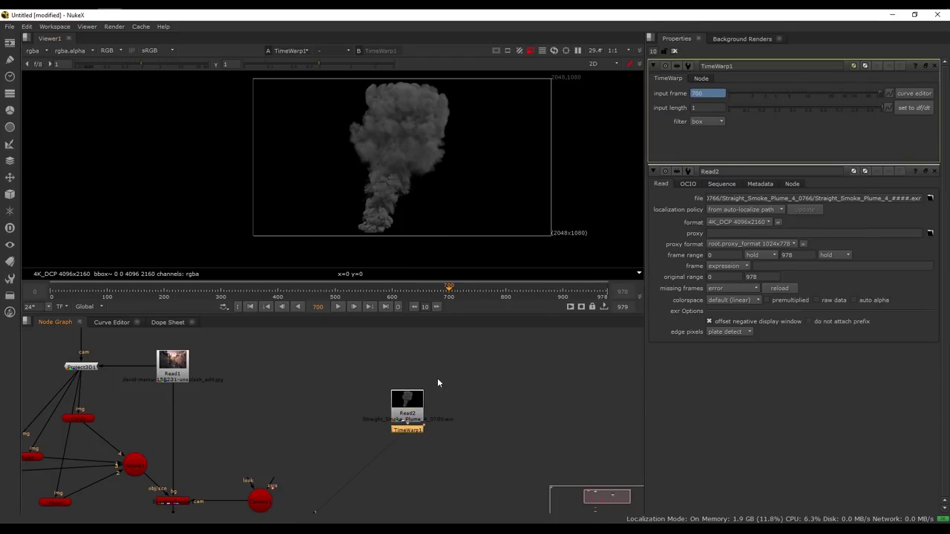
Open the TimeWarp lookup curve in the Curve Editor and set an input frame key at frame 700
{"action": "left_click", "coordinate": [123, 321]}
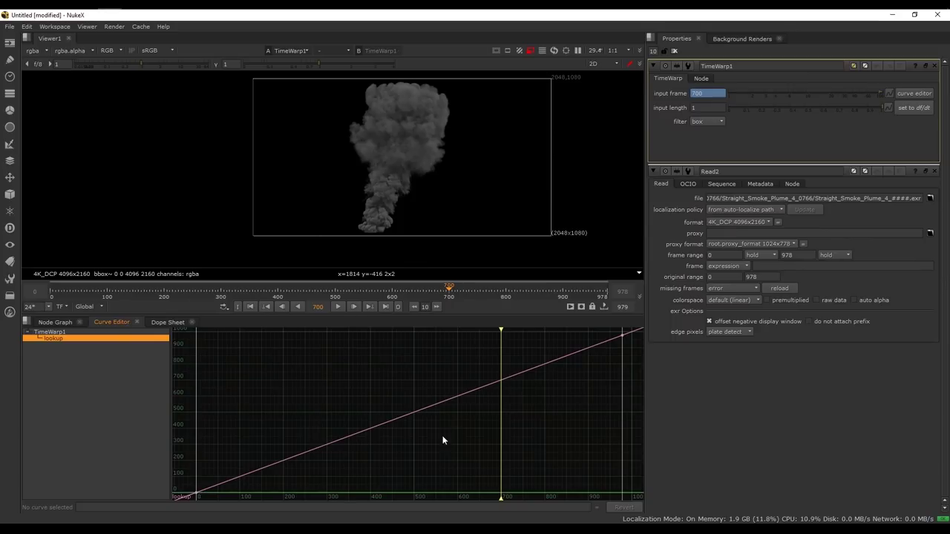
{"action": "right_click", "coordinate": [711, 92]}
{"action": "left_click", "coordinate": [730, 96]}
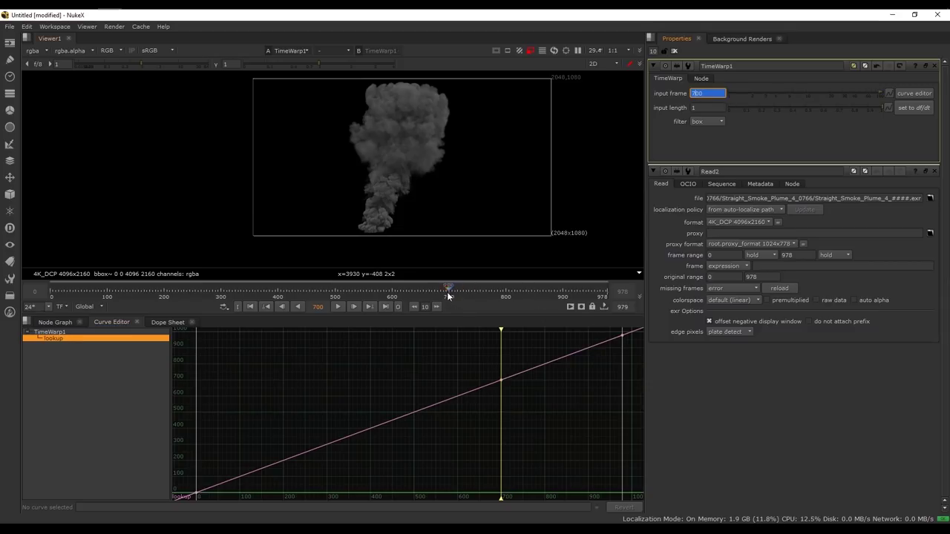
Remove the lookup curve's first key and shift the remaining keys so input frame 700 plays at about frame 0
{"action": "left_click_drag", "start_coordinate": [242, 457], "coordinate": [175, 500]}
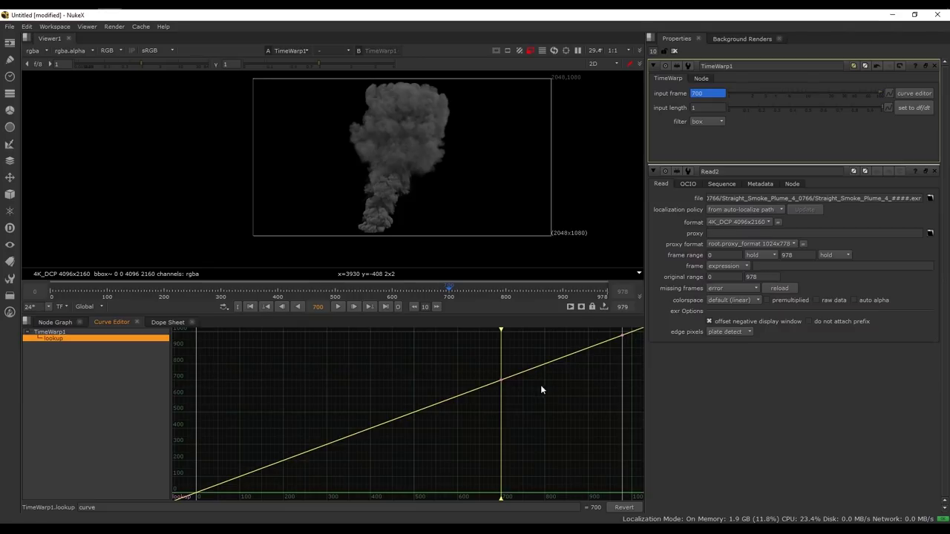
{"action": "left_click_drag", "start_coordinate": [634, 331], "coordinate": [196, 384]}
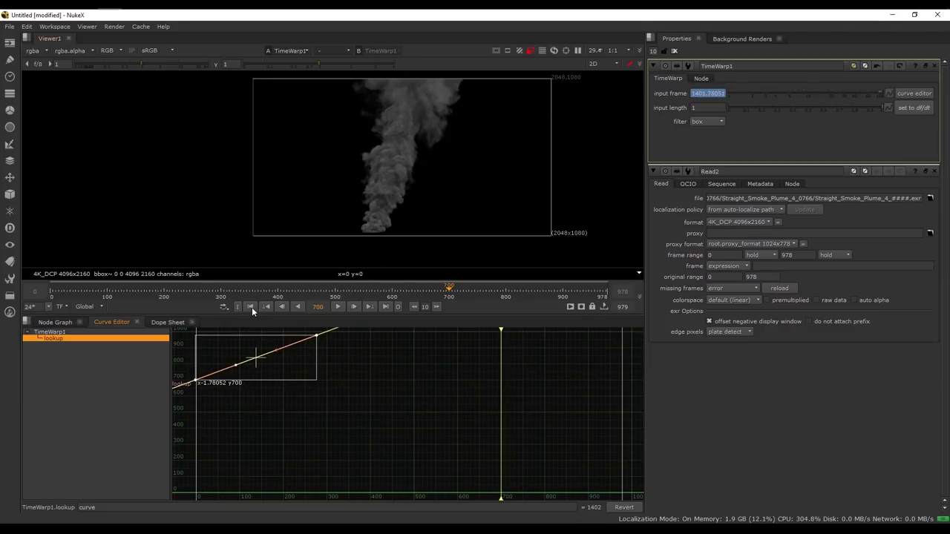
{"action": "left_click", "coordinate": [251, 307]}
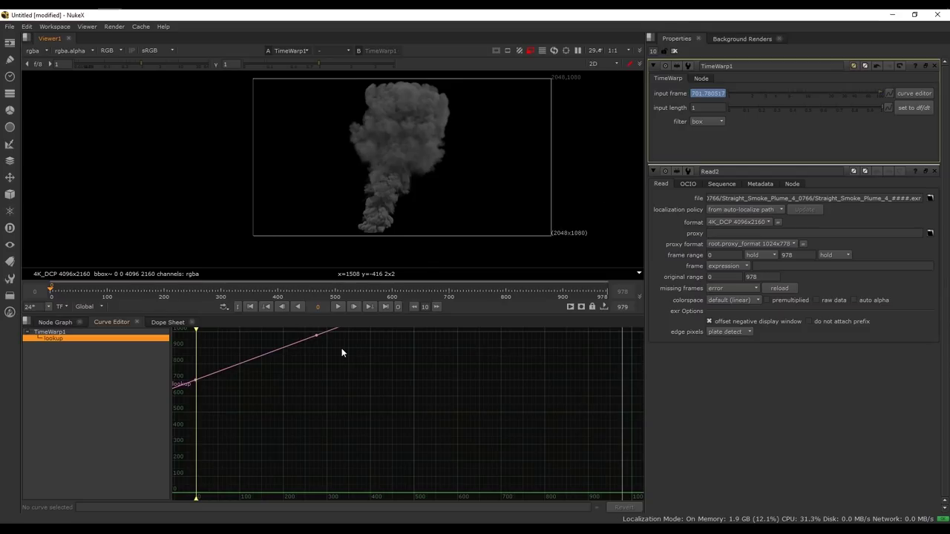
Slow the smoke by lowering the lookup curve's end key to about 864 at frame 276
{"action": "left_click_drag", "start_coordinate": [316, 336], "coordinate": [317, 354], "text": "ctrl+alt"}
{"action": "middle_click_drag", "start_coordinate": [371, 381], "coordinate": [455, 405]}
{"action": "scroll", "coordinate": [383, 394], "scroll_direction": "up", "scroll_amount": 2}
Scrub the retimed smoke around frames 26 to 31 and examine the base of the plume up close
{"action": "left_click_drag", "start_coordinate": [93, 292], "coordinate": [67, 292]}
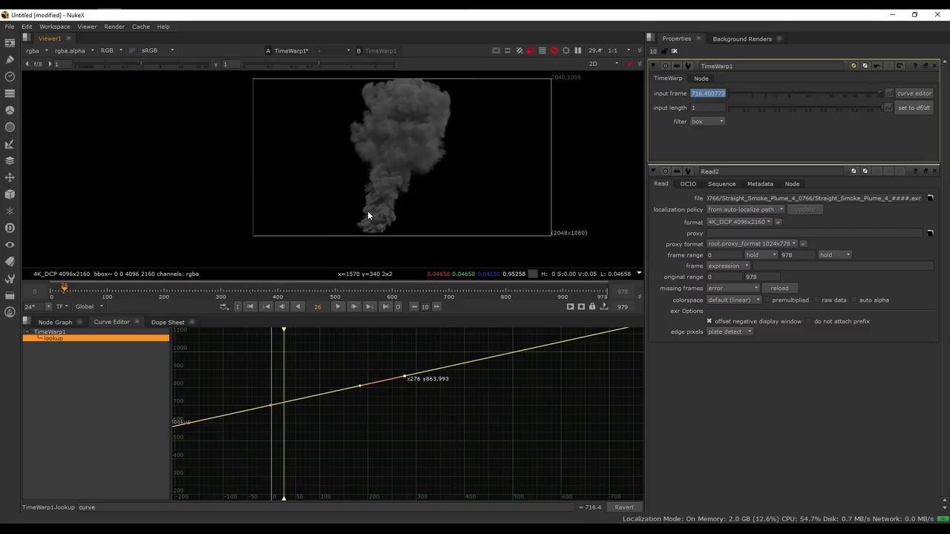
{"action": "scroll", "coordinate": [367, 211], "scroll_direction": "up", "scroll_amount": 3}
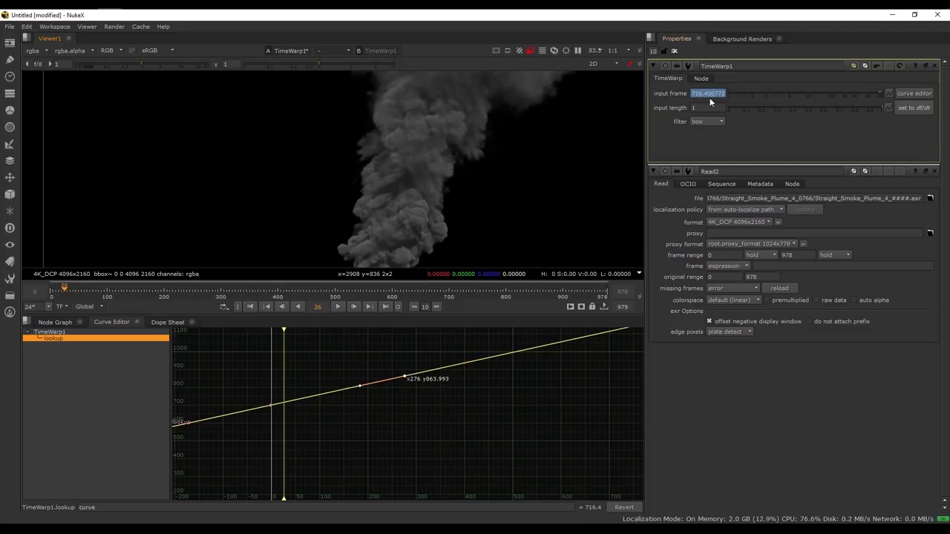
{"action": "scroll", "coordinate": [431, 190], "scroll_direction": "up", "scroll_amount": 5}
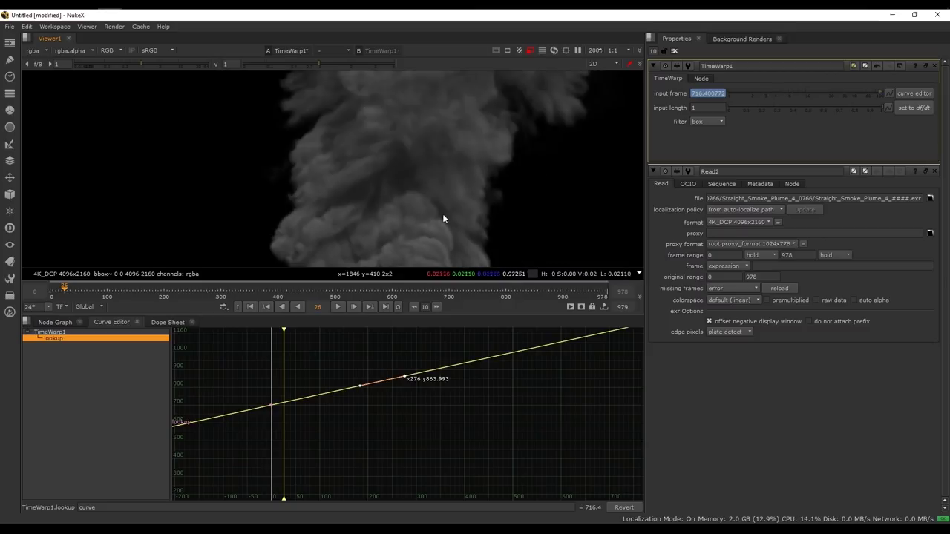
{"action": "middle_click_drag", "start_coordinate": [434, 210], "coordinate": [425, 185]}
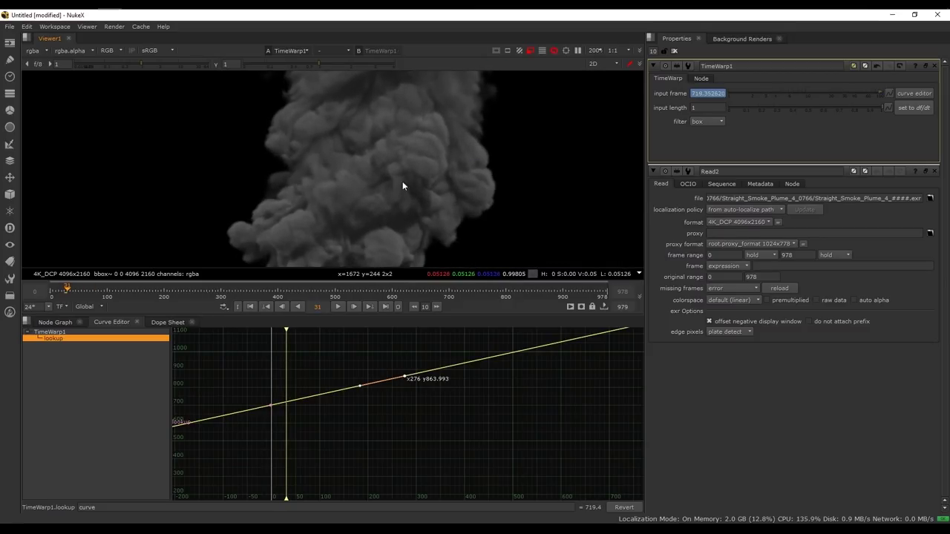
Close all node properties and add a second ScanlineRender node below the smoke TimeWarp in the node graph
{"action": "left_click", "coordinate": [673, 50]}
{"action": "left_click", "coordinate": [66, 322]}
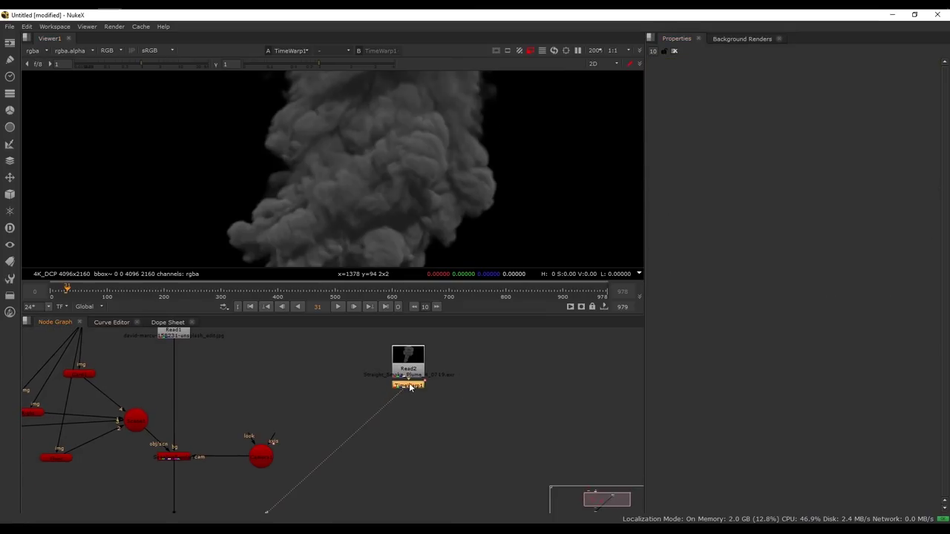
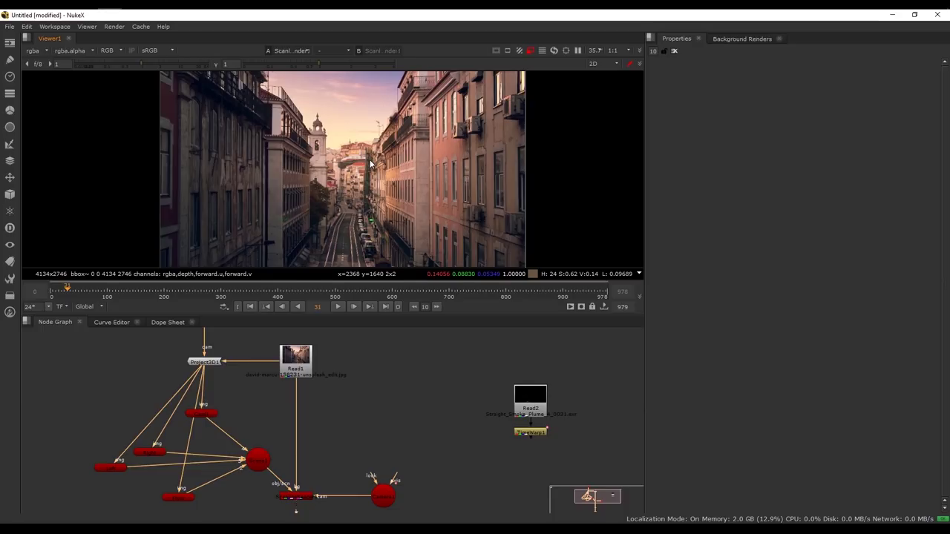
{"action": "middle_click_drag", "start_coordinate": [430, 426], "coordinate": [409, 350]}
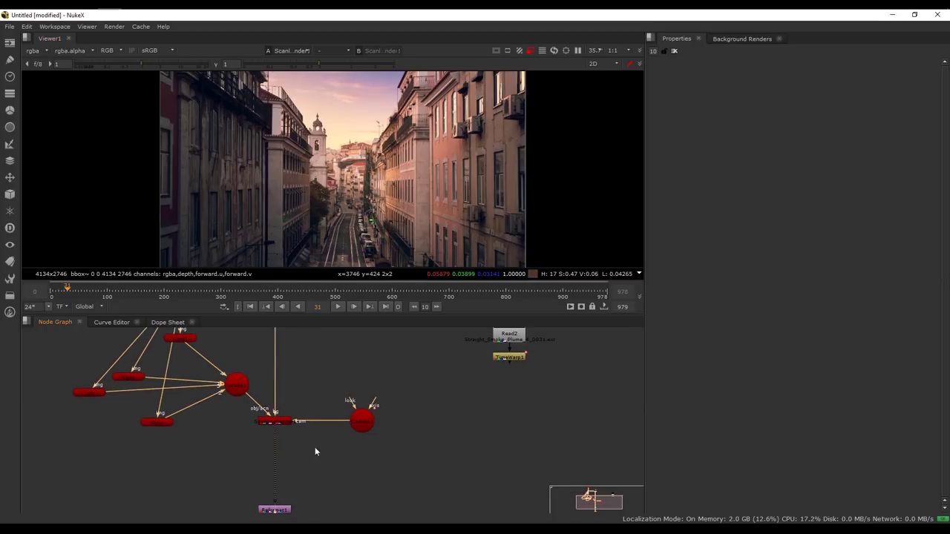
{"action": "middle_click_drag", "start_coordinate": [404, 445], "coordinate": [364, 460]}
{"action": "key", "text": "Tab"}
{"action": "type", "text": "ScannedGrain"}
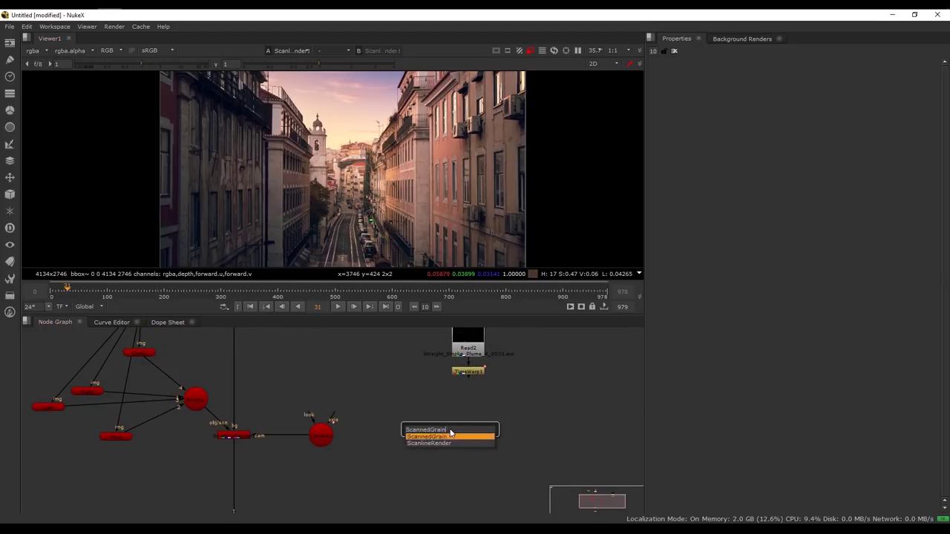
{"action": "key", "text": "Down"}
{"action": "key", "text": "Return"}
Add a Scene node and a Card node beside the smoke TimeWarp for the smoke element
{"action": "key", "text": "Tab"}
{"action": "type", "text": "scene"}
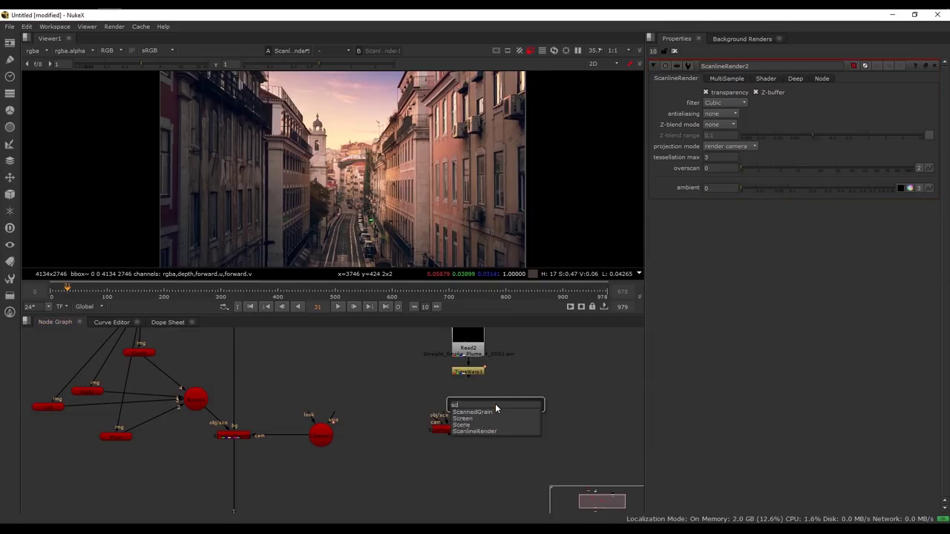
{"action": "key", "text": "Return"}
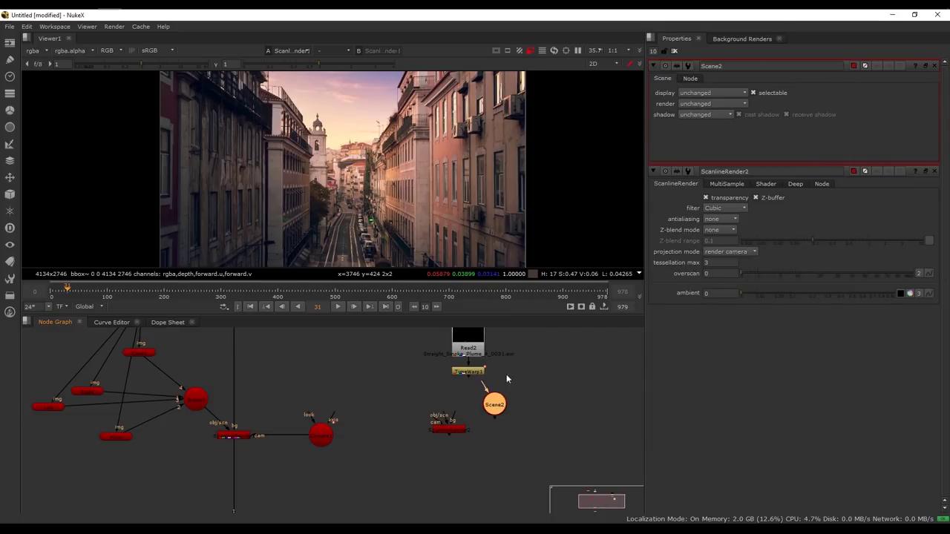
{"action": "key", "text": "Tab"}
{"action": "type", "text": "card"}
{"action": "key", "text": "Return"}
{"action": "middle_click_drag", "start_coordinate": [516, 374], "coordinate": [486, 410]}
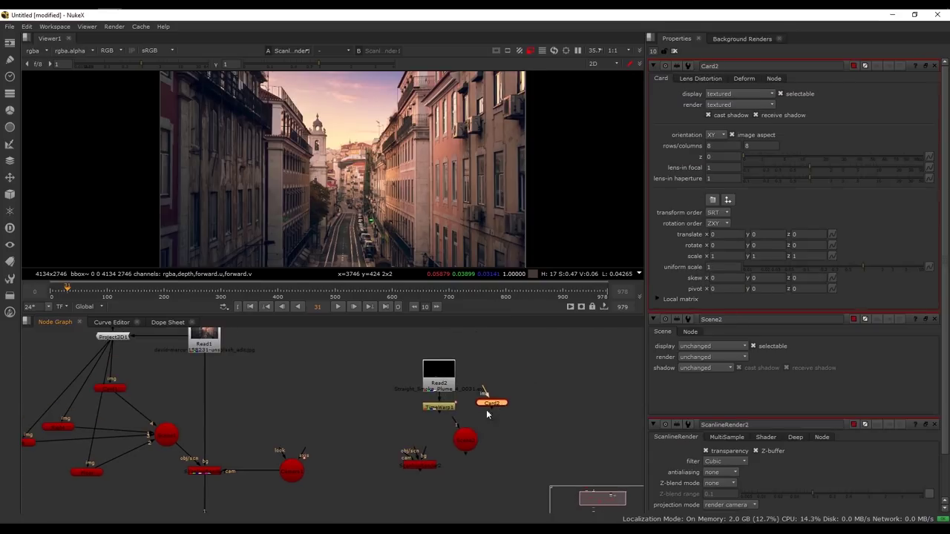
Connect the smoke TimeWarp to the new card, the card through the new scene to the second ScanlineRender, and its cam input to the render camera
{"action": "left_click_drag", "start_coordinate": [469, 440], "coordinate": [470, 459]}
{"action": "left_click_drag", "start_coordinate": [493, 405], "coordinate": [492, 409]}
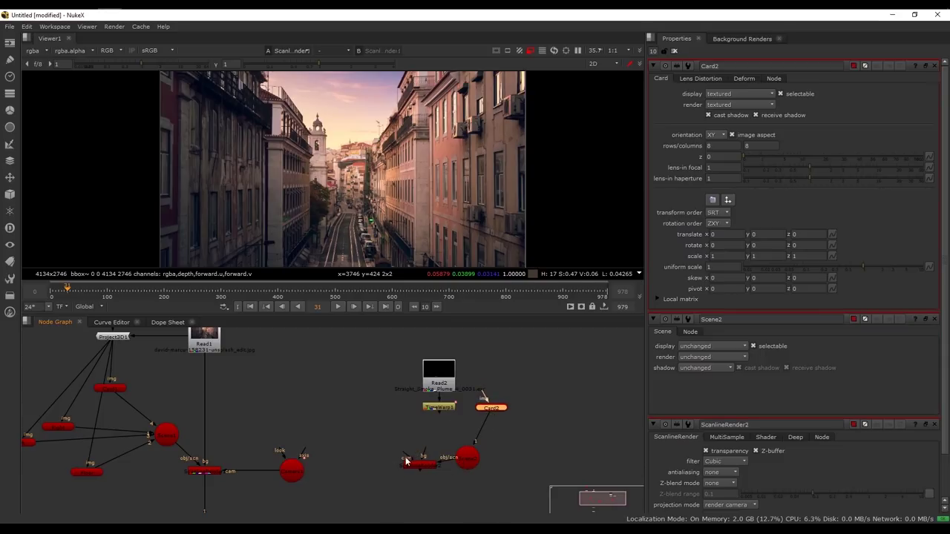
{"action": "left_click_drag", "start_coordinate": [406, 461], "coordinate": [301, 472]}
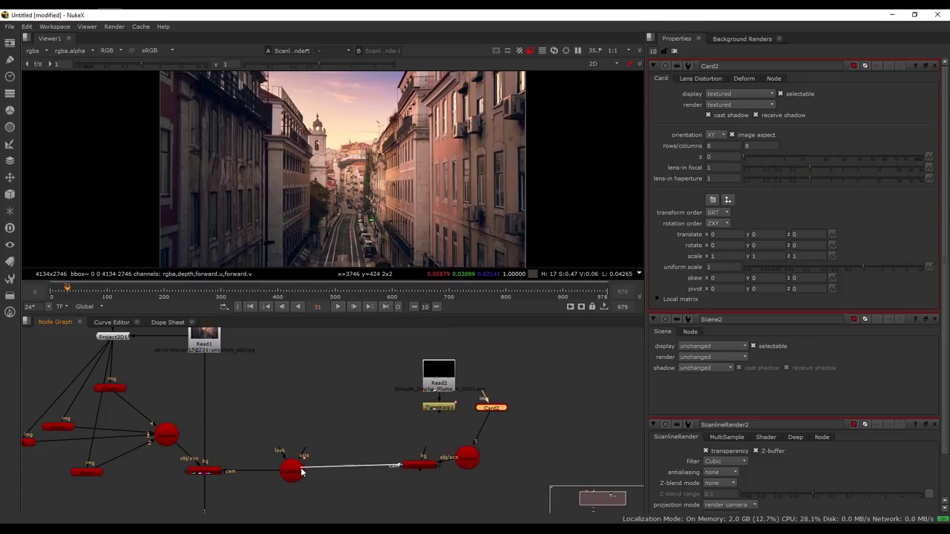
{"action": "left_click", "coordinate": [413, 468]}
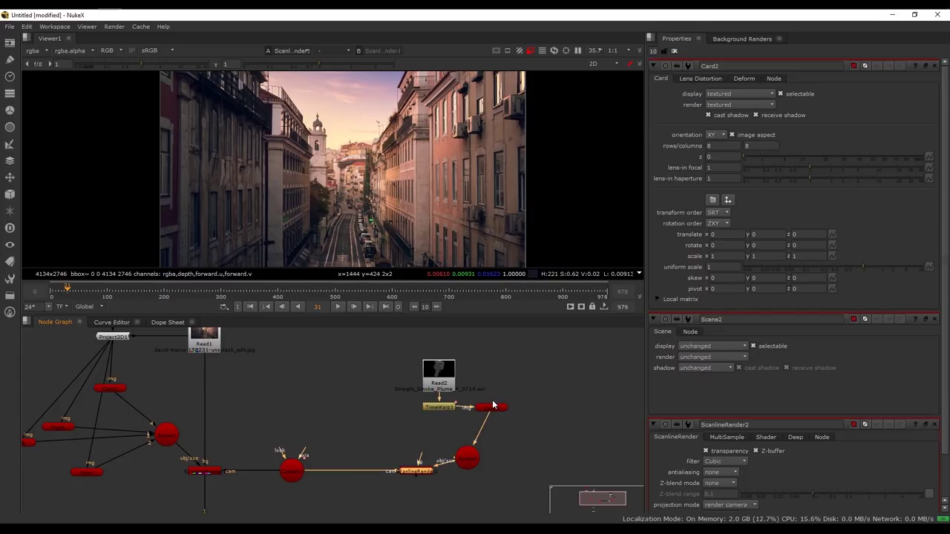
Arrange the smoke nodes so the card sits below the TimeWarp and the scene above the second ScanlineRender, closing all node properties
{"action": "left_click_drag", "start_coordinate": [493, 406], "coordinate": [445, 428]}
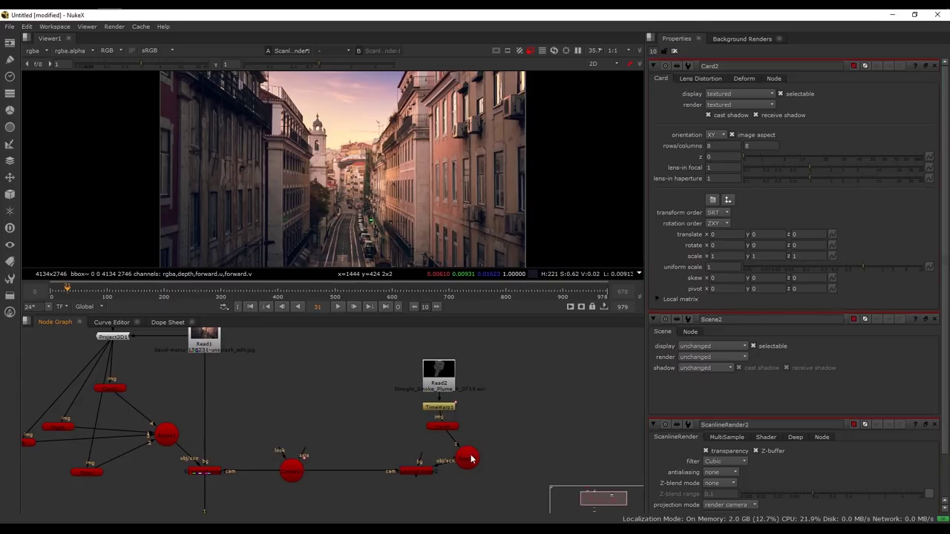
{"action": "left_click_drag", "start_coordinate": [470, 460], "coordinate": [390, 428]}
{"action": "left_click", "coordinate": [674, 50]}
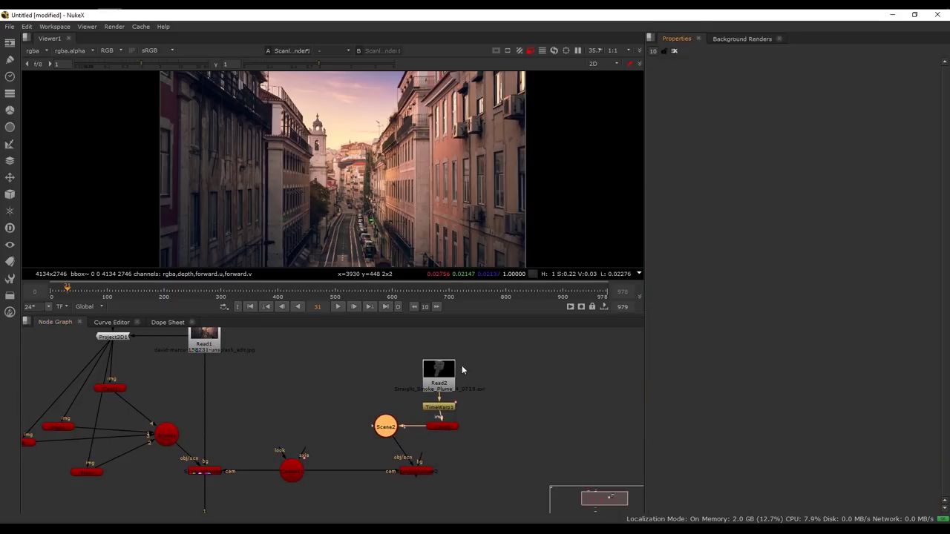
{"action": "left_click_drag", "start_coordinate": [464, 366], "coordinate": [474, 412]}
{"action": "left_click_drag", "start_coordinate": [396, 428], "coordinate": [427, 421]}
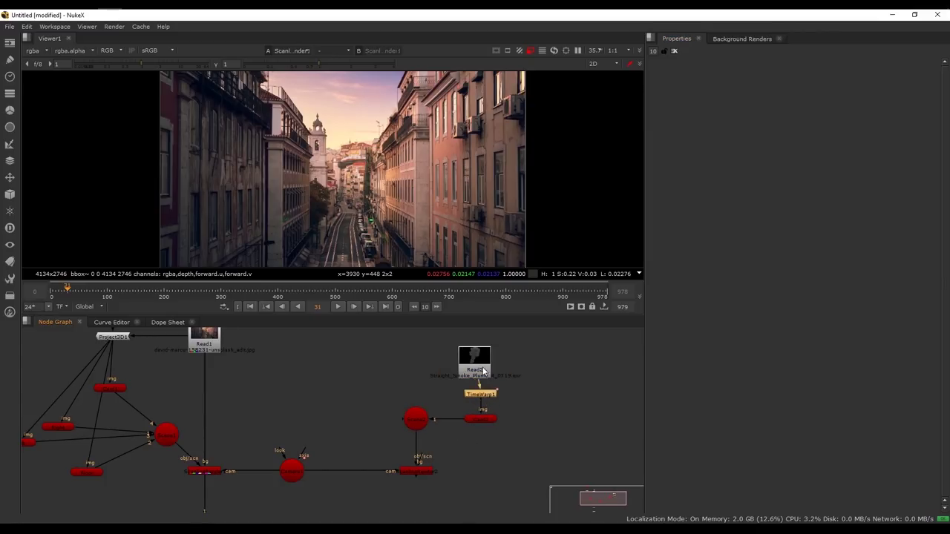
{"action": "left_click_drag", "start_coordinate": [483, 371], "coordinate": [489, 366]}
View the second ScanlineRender in 3D and examine where the smoke card sits relative to the render camera
{"action": "left_click", "coordinate": [415, 472]}
{"action": "key", "text": "1"}
{"action": "key", "text": "Tab"}
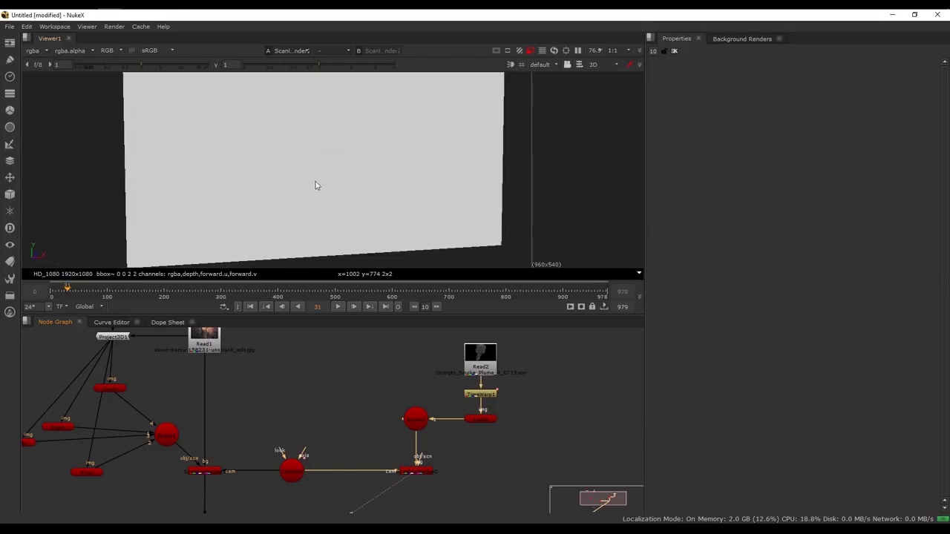
{"action": "scroll", "coordinate": [317, 185], "scroll_direction": "down", "scroll_amount": 8}
{"action": "left_click_drag", "start_coordinate": [305, 188], "coordinate": [401, 197], "text": "ctrl"}
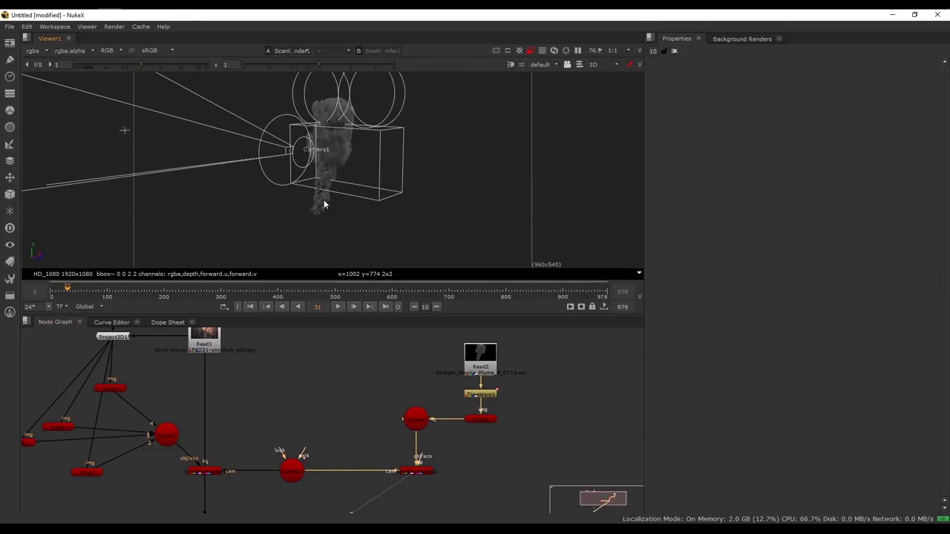
{"action": "left_click_drag", "start_coordinate": [324, 203], "coordinate": [294, 203], "text": "ctrl"}
{"action": "scroll", "coordinate": [320, 219], "scroll_direction": "up", "scroll_amount": 5}
Open the smoke card's properties and move the card away from the render camera to about -2.69 in Z
{"action": "double_click", "coordinate": [302, 257]}
{"action": "left_click_drag", "start_coordinate": [302, 257], "coordinate": [420, 195], "text": "ctrl"}
{"action": "scroll", "coordinate": [354, 186], "scroll_direction": "down", "scroll_amount": 5}
{"action": "left_click_drag", "start_coordinate": [354, 186], "coordinate": [381, 184], "text": "ctrl"}
{"action": "left_click_drag", "start_coordinate": [354, 153], "coordinate": [170, 143]}
{"action": "left_click_drag", "start_coordinate": [304, 184], "coordinate": [405, 193], "text": "ctrl"}
{"action": "scroll", "coordinate": [304, 195], "scroll_direction": "down", "scroll_amount": 5}
{"action": "left_click_drag", "start_coordinate": [345, 164], "coordinate": [245, 159]}
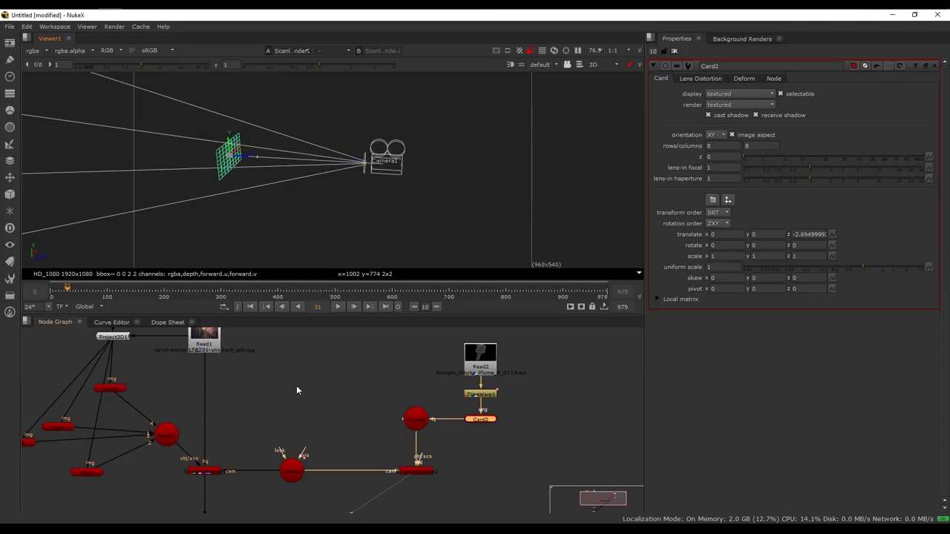
Display the street's ScanlineRender in 3D and push the smoke card deeper into the street to about -9.42 in Z
{"action": "left_click", "coordinate": [207, 473]}
{"action": "key", "text": "1"}
{"action": "left_click_drag", "start_coordinate": [226, 190], "coordinate": [378, 197], "text": "ctrl"}
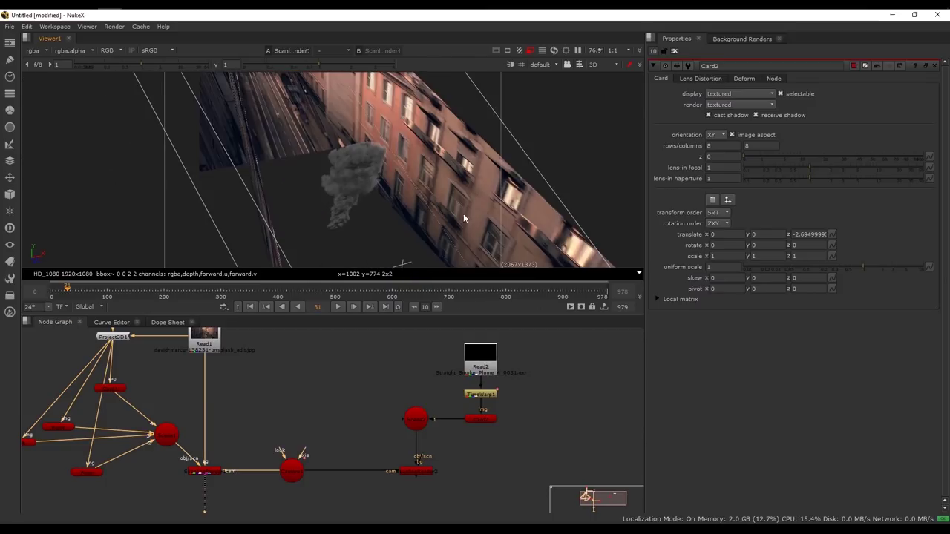
{"action": "middle_click_drag", "start_coordinate": [343, 455], "coordinate": [344, 474]}
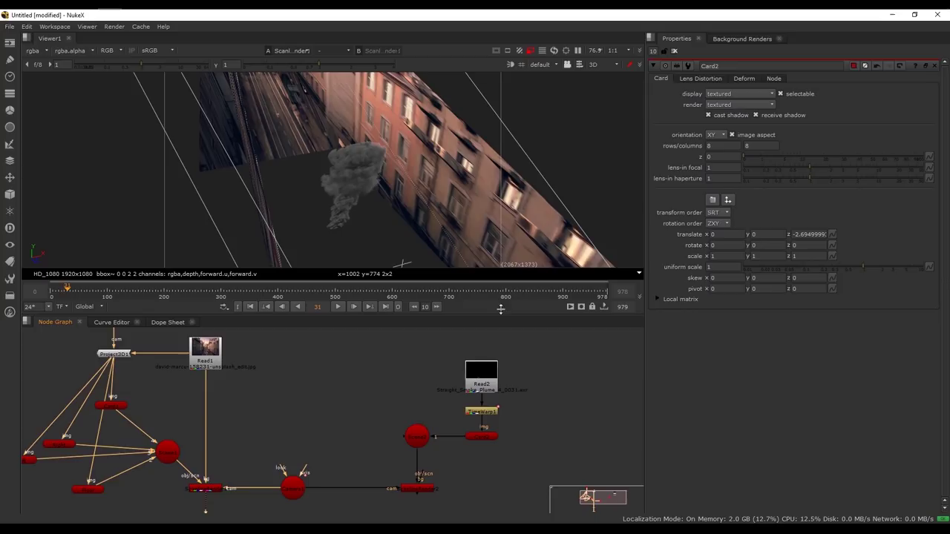
{"action": "left_click", "coordinate": [469, 440]}
{"action": "left_click_drag", "start_coordinate": [417, 230], "coordinate": [482, 210], "text": "ctrl"}
{"action": "scroll", "coordinate": [430, 186], "scroll_direction": "down", "scroll_amount": 4}
{"action": "left_click_drag", "start_coordinate": [390, 155], "coordinate": [120, 163]}
{"action": "middle_click_drag", "start_coordinate": [173, 176], "coordinate": [379, 206]}
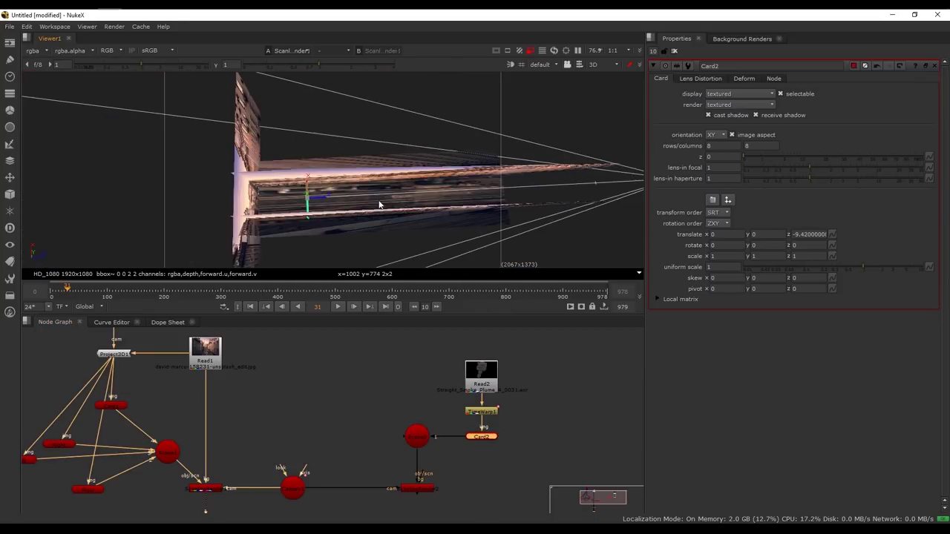
Position the smoke card near the street's far end at about 0.55 in Y and -10.69 in Z
{"action": "left_click_drag", "start_coordinate": [322, 203], "coordinate": [268, 201]}
{"action": "left_click_drag", "start_coordinate": [268, 200], "coordinate": [257, 159], "text": "ctrl"}
{"action": "scroll", "coordinate": [278, 167], "scroll_direction": "up", "scroll_amount": 5}
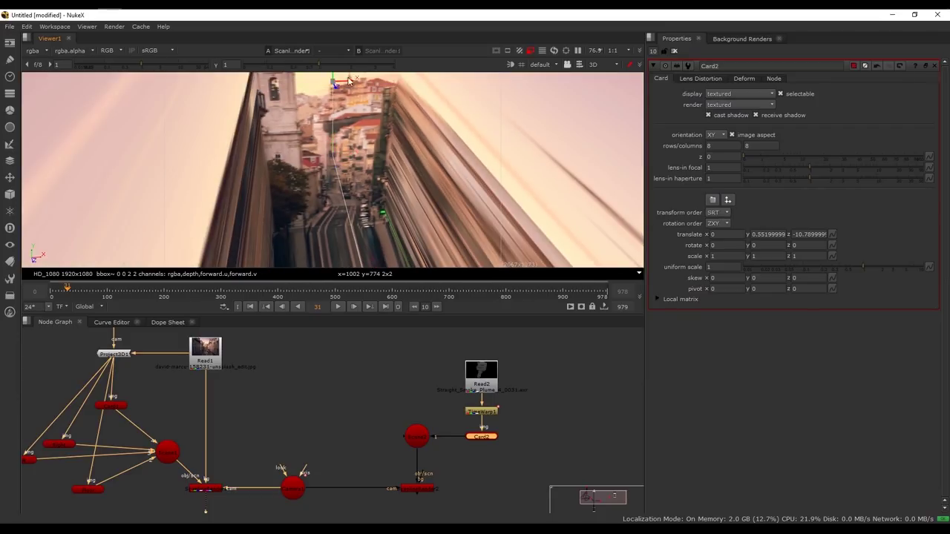
{"action": "mouse_move", "coordinate": [334, 153]}
{"action": "left_mouse_down"}
{"action": "mouse_move", "coordinate": [342, 131]}
{"action": "mouse_move", "coordinate": [338, 146]}
{"action": "left_mouse_up"}
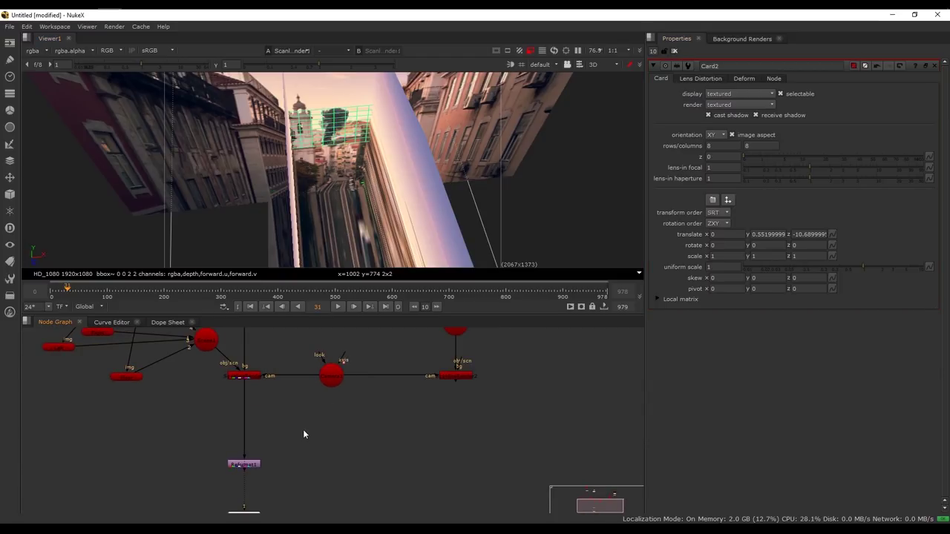
Add a Merge node with the over operation and connect it to the street ScanlineRender and the smoke ScanlineRender
{"action": "key", "text": "Tab"}
{"action": "type", "text": "mer"}
{"action": "key", "text": "Return"}
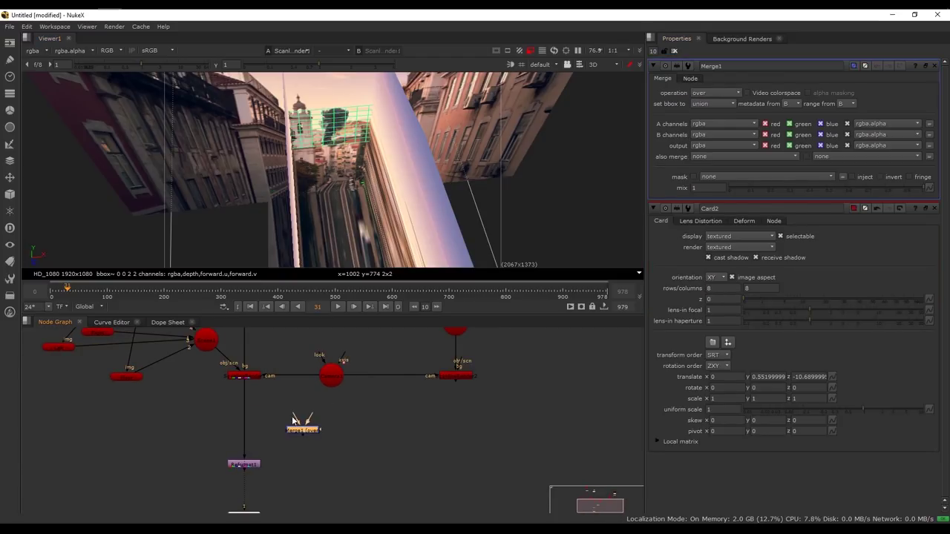
{"action": "left_click_drag", "start_coordinate": [249, 379], "coordinate": [248, 377]}
{"action": "middle_click_drag", "start_coordinate": [231, 350], "coordinate": [254, 396]}
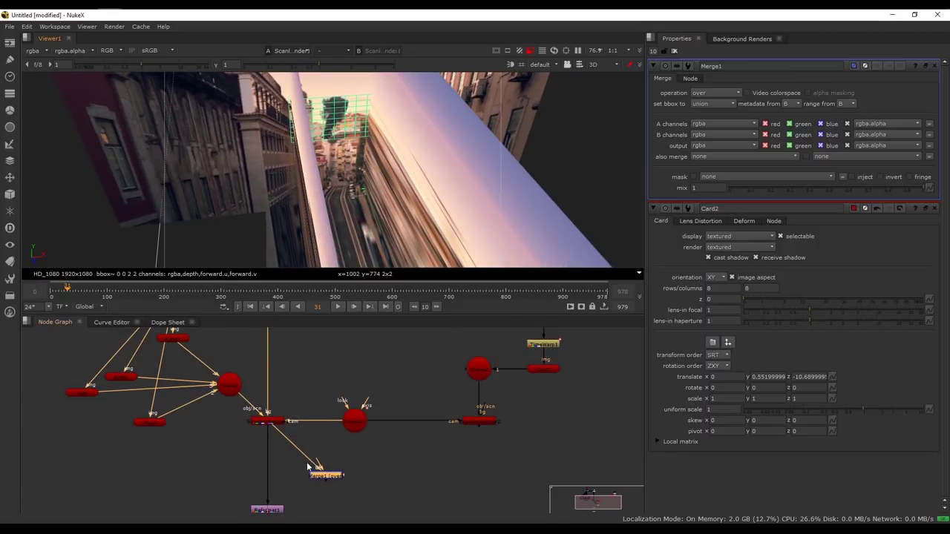
{"action": "left_click_drag", "start_coordinate": [312, 466], "coordinate": [481, 421]}
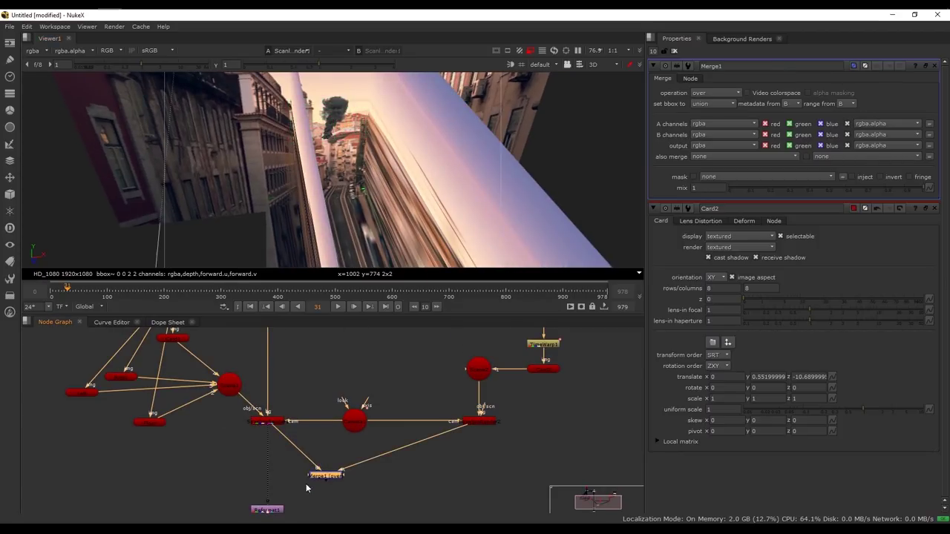
View the Merge result and insert the Merge node between the street ScanlineRender and the Reformat node, aligned in the main pipe
{"action": "key", "text": "1"}
{"action": "left_click", "coordinate": [352, 475]}
{"action": "middle_click_drag", "start_coordinate": [352, 475], "coordinate": [343, 482]}
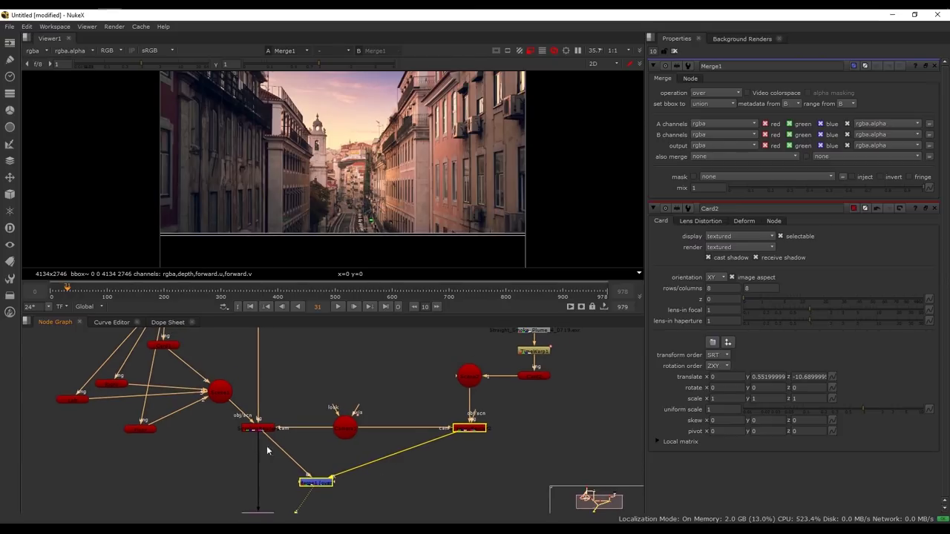
{"action": "middle_click_drag", "start_coordinate": [272, 451], "coordinate": [298, 397]}
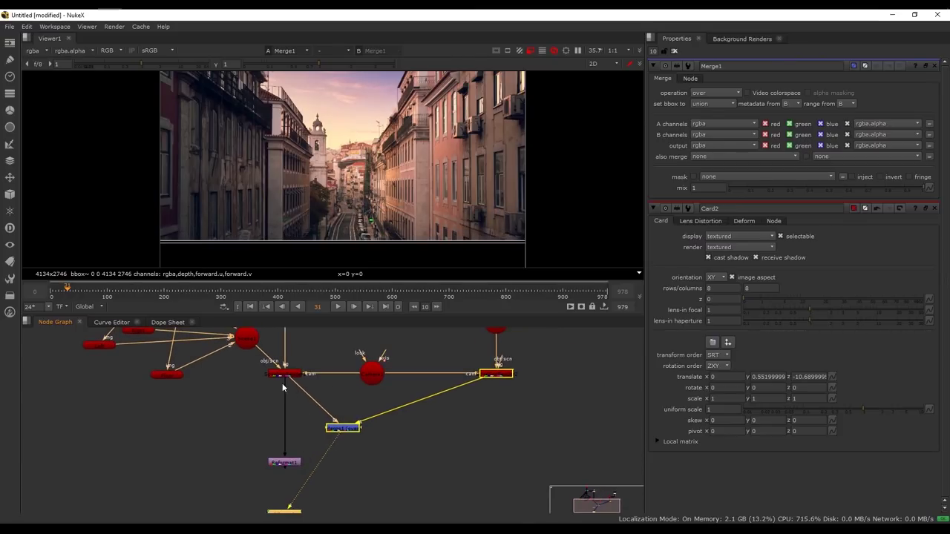
{"action": "left_click_drag", "start_coordinate": [342, 428], "coordinate": [284, 425]}
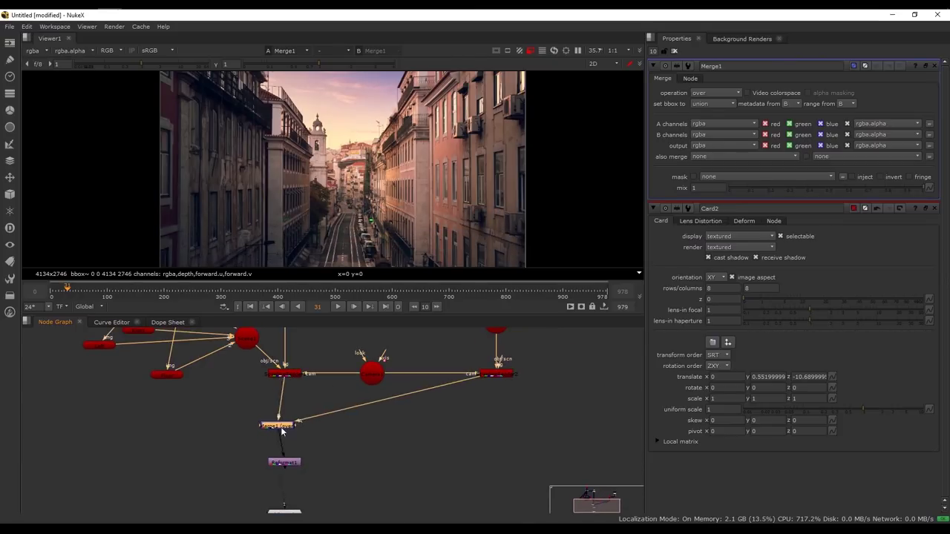
{"action": "left_click", "coordinate": [291, 464]}
{"action": "middle_click_drag", "start_coordinate": [363, 443], "coordinate": [342, 451]}
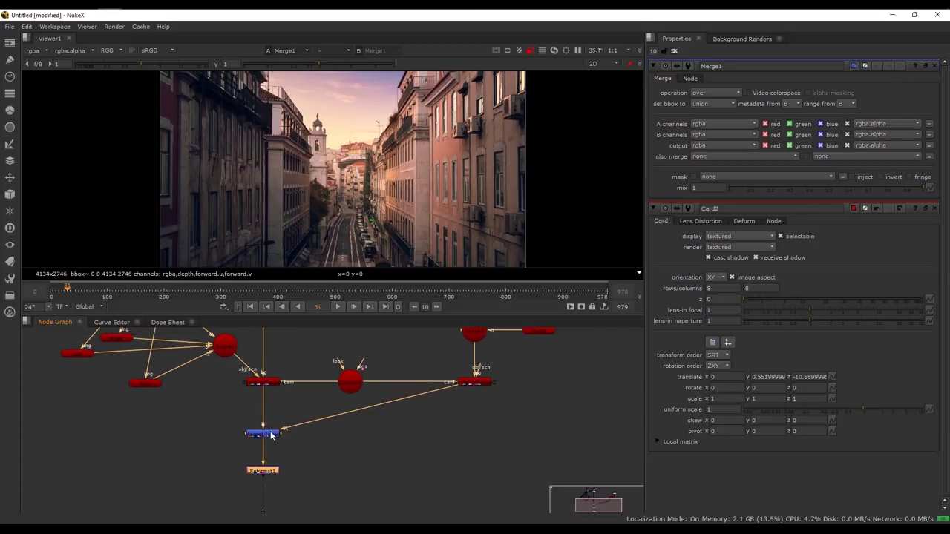
Turn off proxy mode for the viewer and check the distant rooftops in the merged image
{"action": "scroll", "coordinate": [356, 152], "scroll_direction": "up", "scroll_amount": 5}
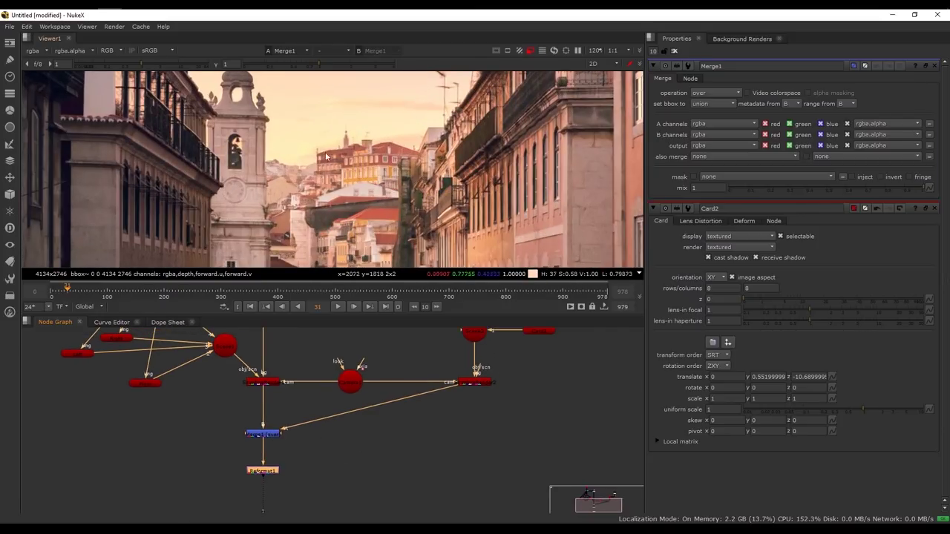
{"action": "scroll", "coordinate": [377, 182], "scroll_direction": "up", "scroll_amount": 4}
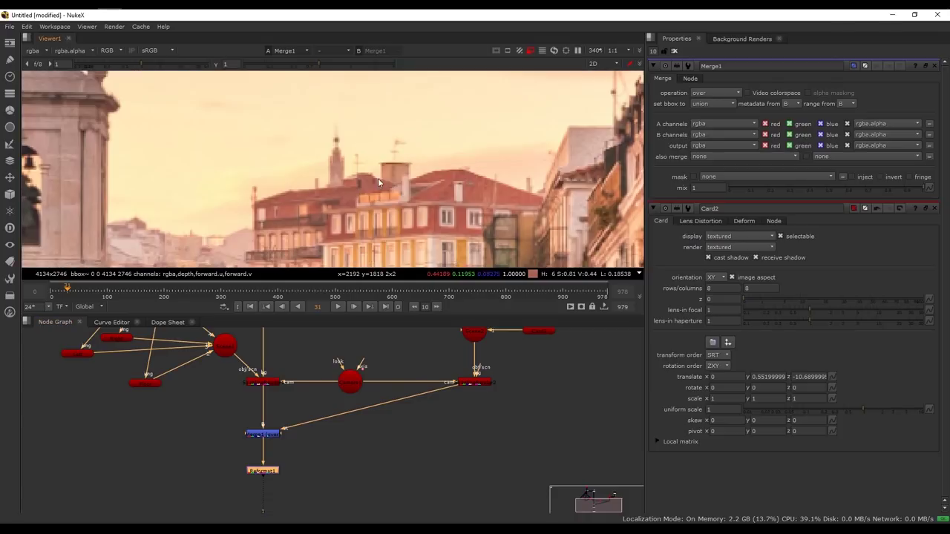
{"action": "left_click", "coordinate": [530, 51]}
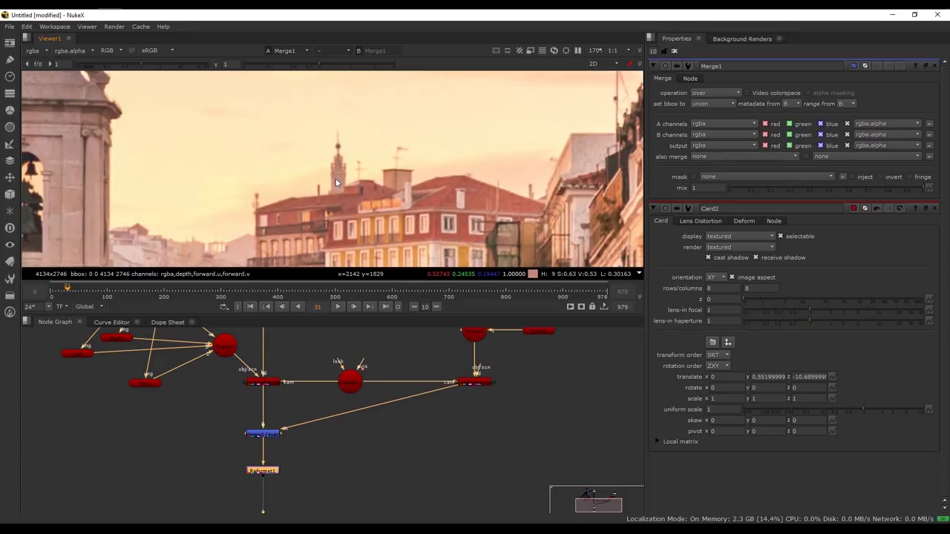
{"action": "scroll", "coordinate": [336, 183], "scroll_direction": "down", "scroll_amount": 3}
{"action": "scroll", "coordinate": [371, 182], "scroll_direction": "down", "scroll_amount": 3}
{"action": "scroll", "coordinate": [428, 183], "scroll_direction": "up", "scroll_amount": 2}
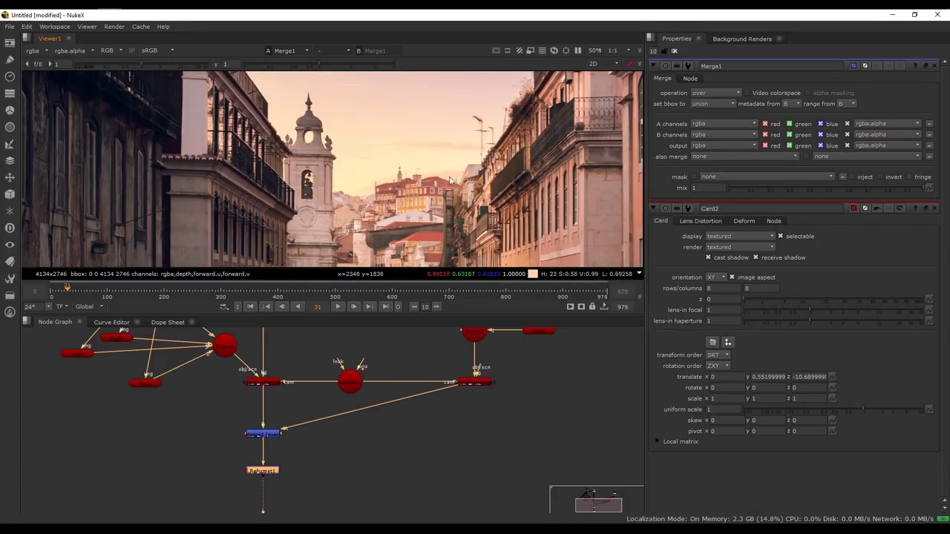
Reopen only the smoke card's properties and move the card to about 3.51 in X and 3.96 in Y
{"action": "middle_click_drag", "start_coordinate": [499, 376], "coordinate": [458, 395]}
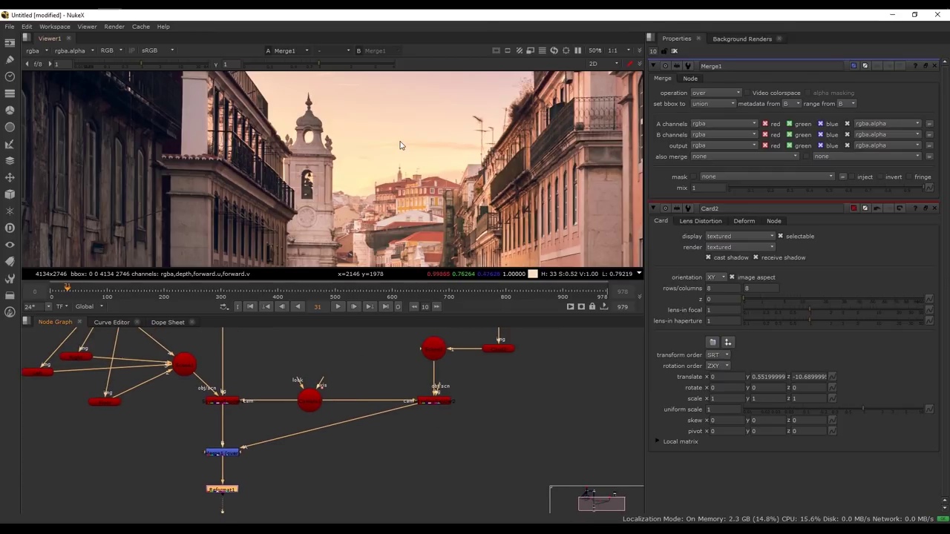
{"action": "middle_click_drag", "start_coordinate": [400, 142], "coordinate": [360, 165]}
{"action": "scroll", "coordinate": [360, 165], "scroll_direction": "down", "scroll_amount": 1}
{"action": "middle_click_drag", "start_coordinate": [459, 329], "coordinate": [452, 404]}
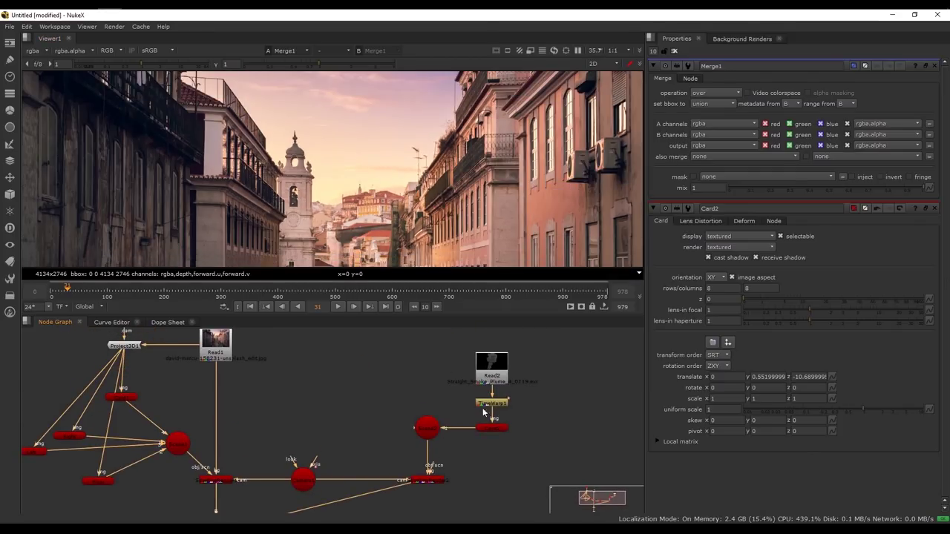
{"action": "double_click", "coordinate": [491, 365]}
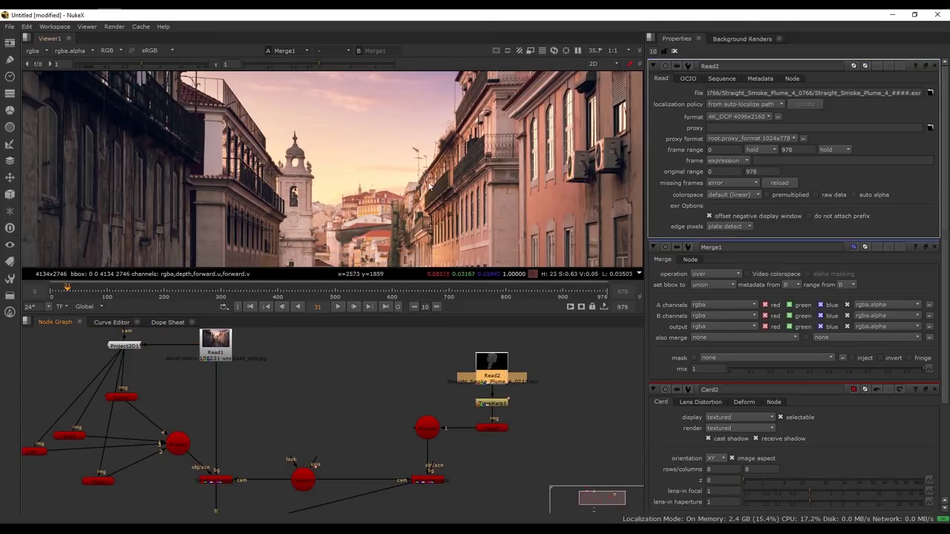
{"action": "left_click", "coordinate": [675, 51]}
{"action": "double_click", "coordinate": [492, 428]}
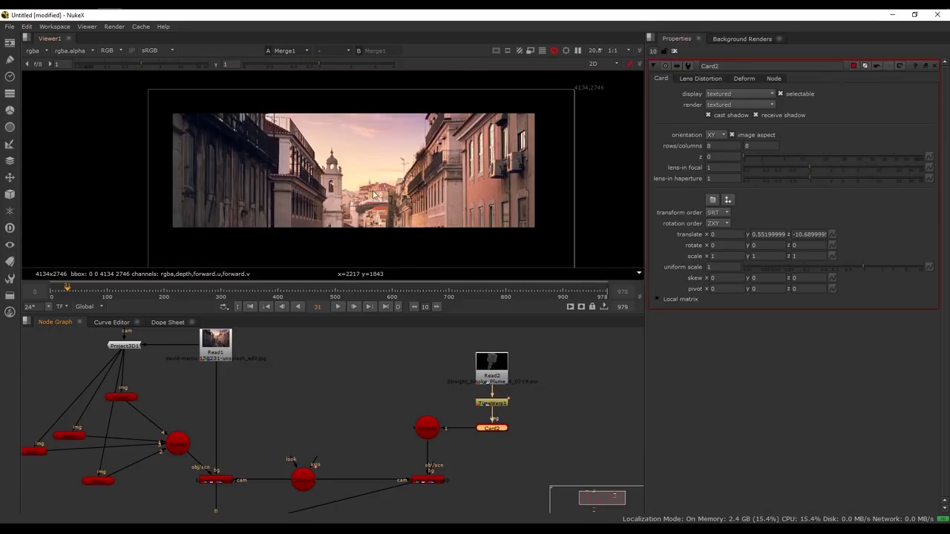
{"action": "left_click_drag", "start_coordinate": [274, 214], "coordinate": [386, 134]}
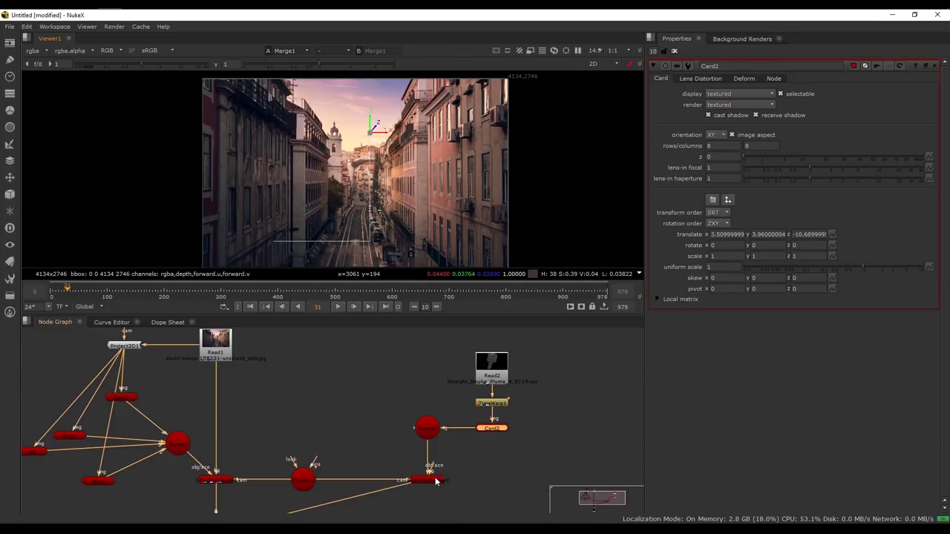
Add a Reformat node directly after the smoke ScanlineRender and set its type to box
{"action": "key", "text": "Tab"}
{"action": "type", "text": "Reformat"}
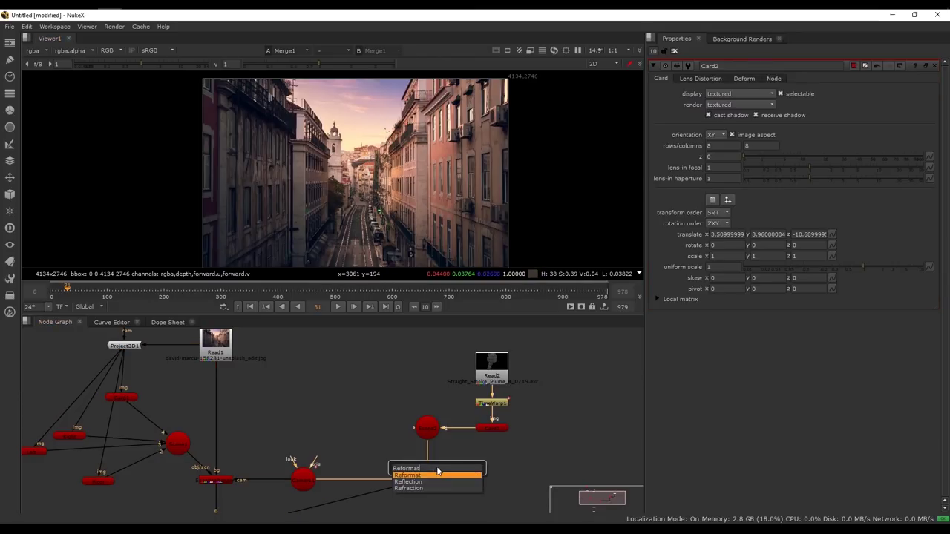
{"action": "key", "text": "Return"}
{"action": "left_click", "coordinate": [714, 93]}
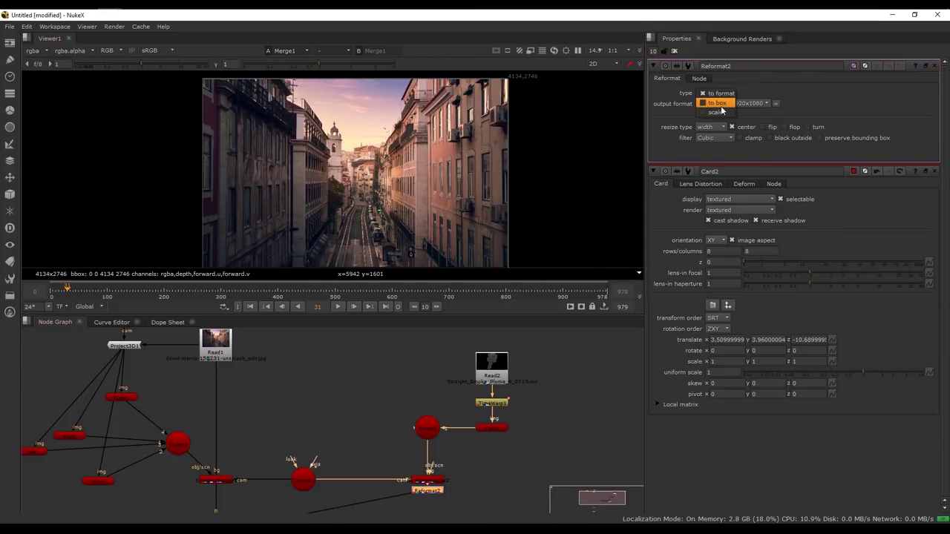
{"action": "left_click", "coordinate": [720, 103]}
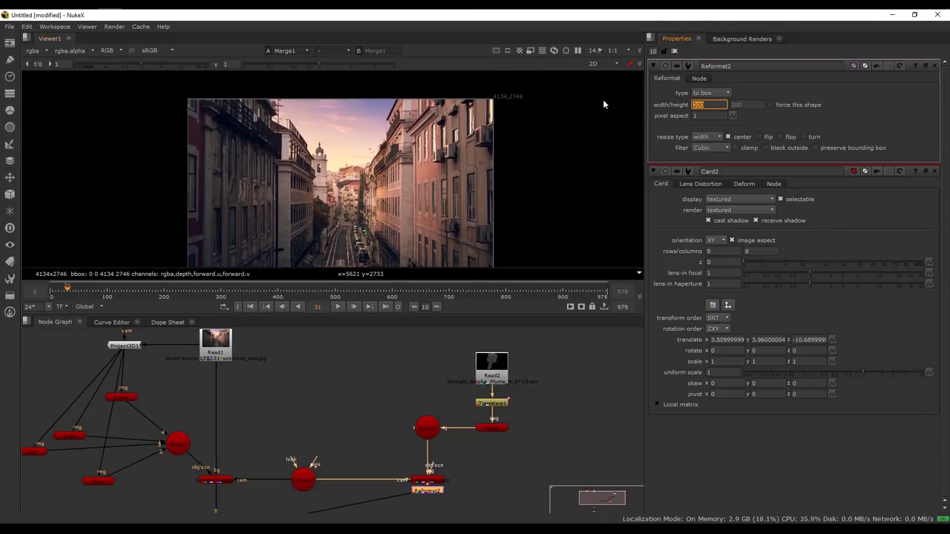
Set the new Reformat's width to 4124 and height to 2746, with the shape forced
{"action": "type", "text": "4124"}
{"action": "key", "text": "Return"}
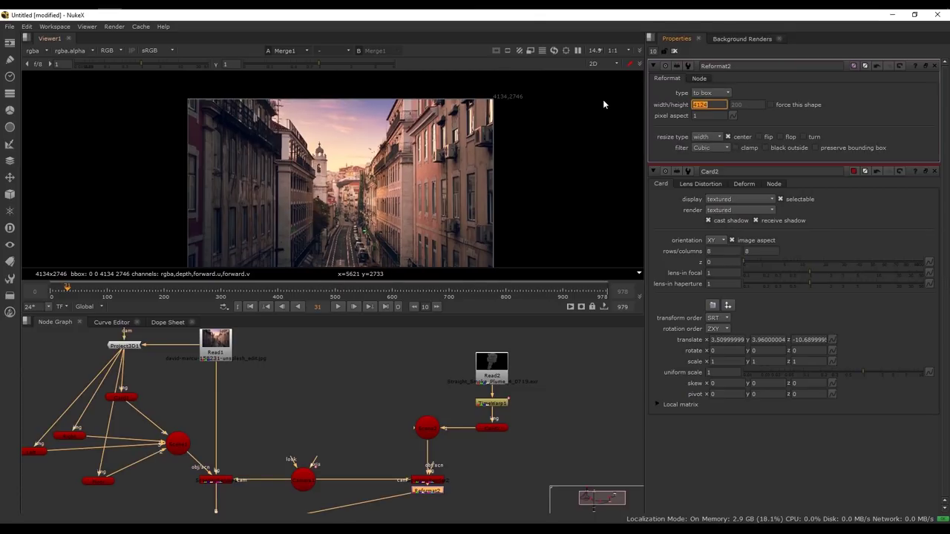
{"action": "left_click", "coordinate": [770, 105]}
{"action": "key", "text": "Tab"}
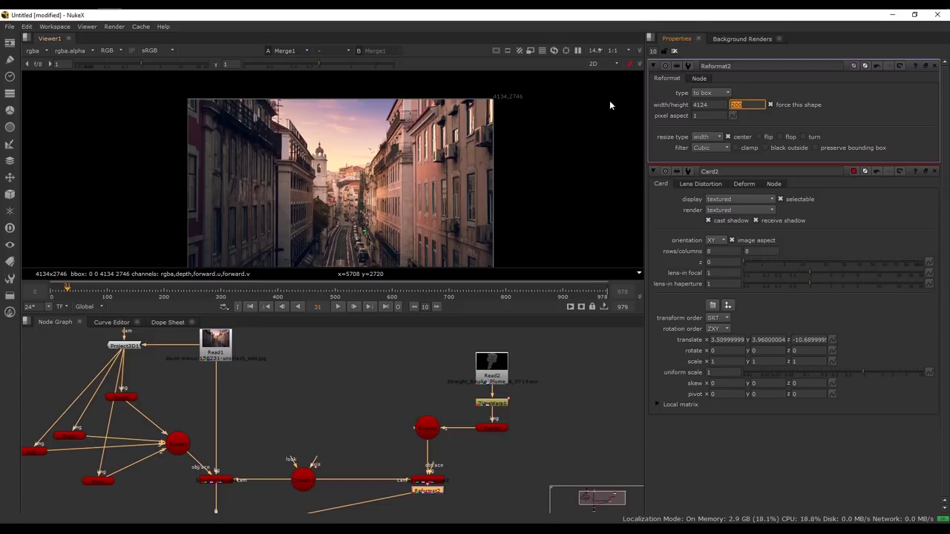
{"action": "type", "text": "2746"}
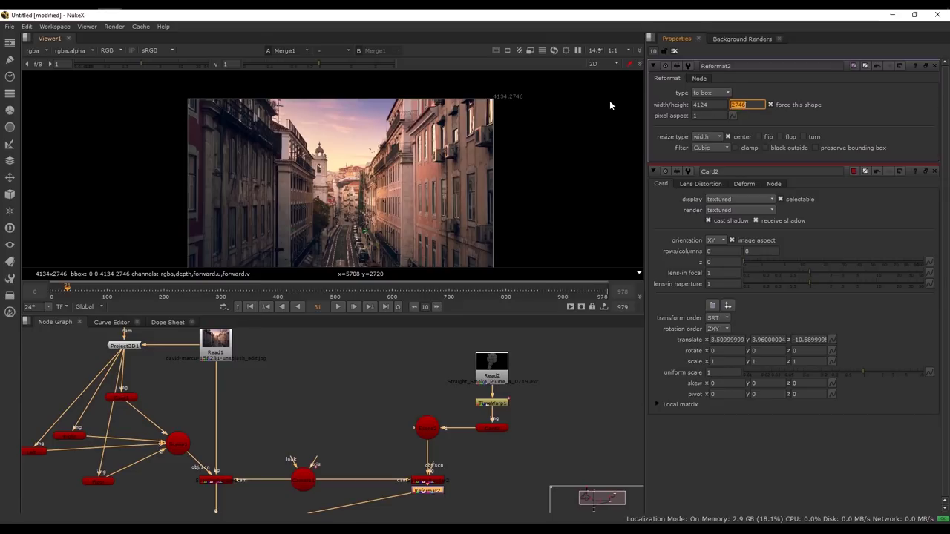
{"action": "key", "text": "Return"}
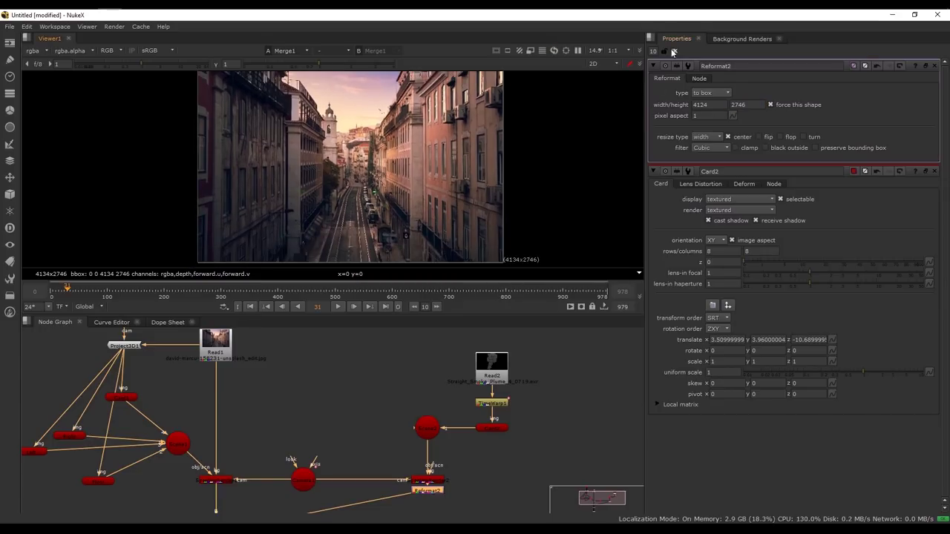
{"action": "middle_click_drag", "start_coordinate": [481, 440], "coordinate": [482, 416]}
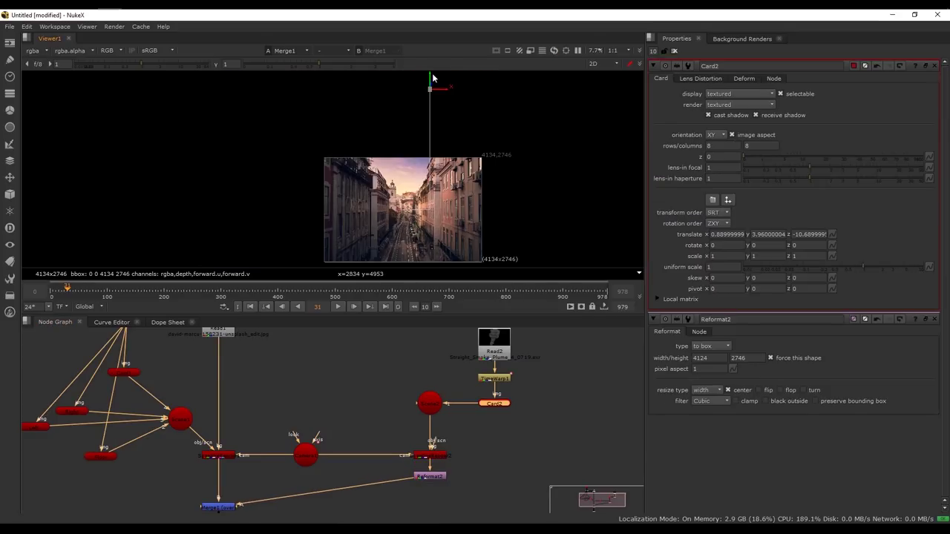
Move the smoke card over the distant rooftops, to about 0.21 in X and 0.95 in Y, and set its uniform scale to 3
{"action": "left_click_drag", "start_coordinate": [416, 158], "coordinate": [409, 189]}
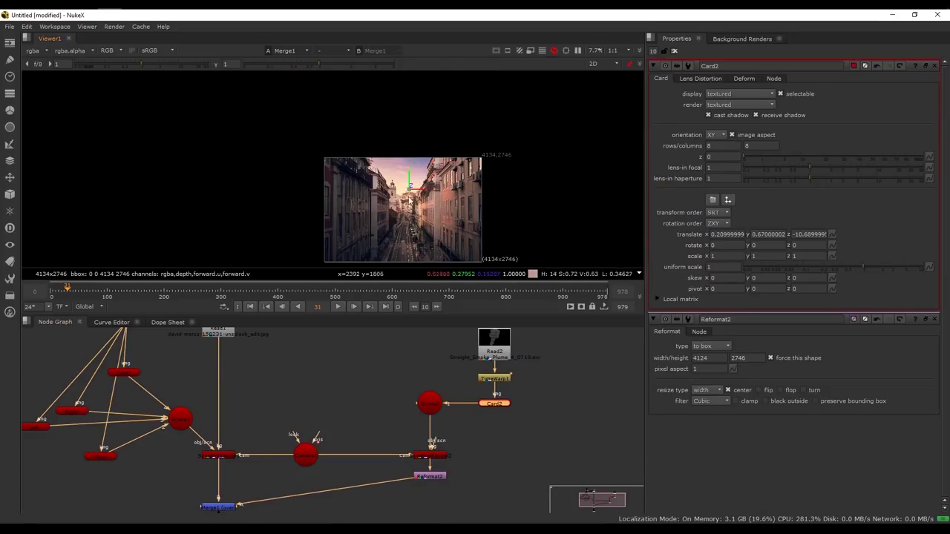
{"action": "scroll", "coordinate": [411, 200], "scroll_direction": "up", "scroll_amount": 3}
{"action": "scroll", "coordinate": [412, 200], "scroll_direction": "up", "scroll_amount": 2}
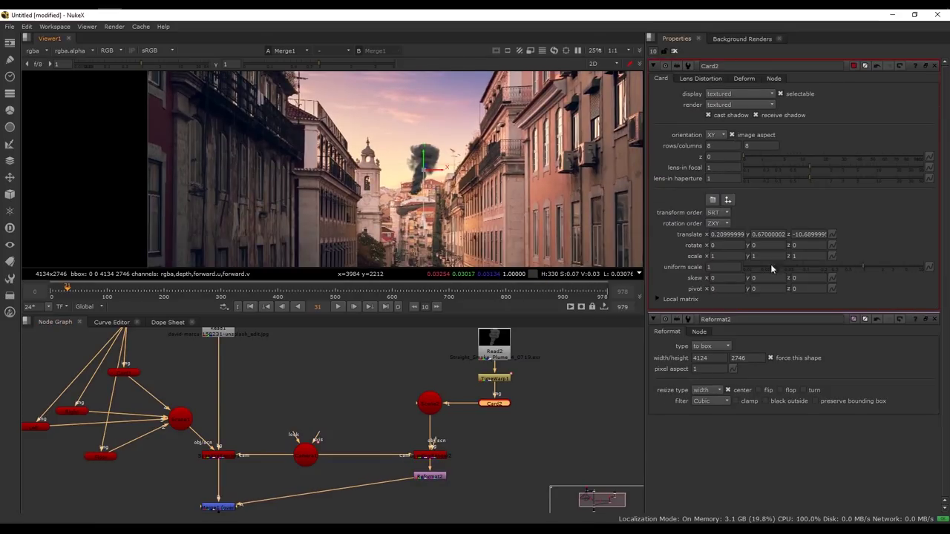
{"action": "left_click_drag", "start_coordinate": [871, 269], "coordinate": [891, 266]}
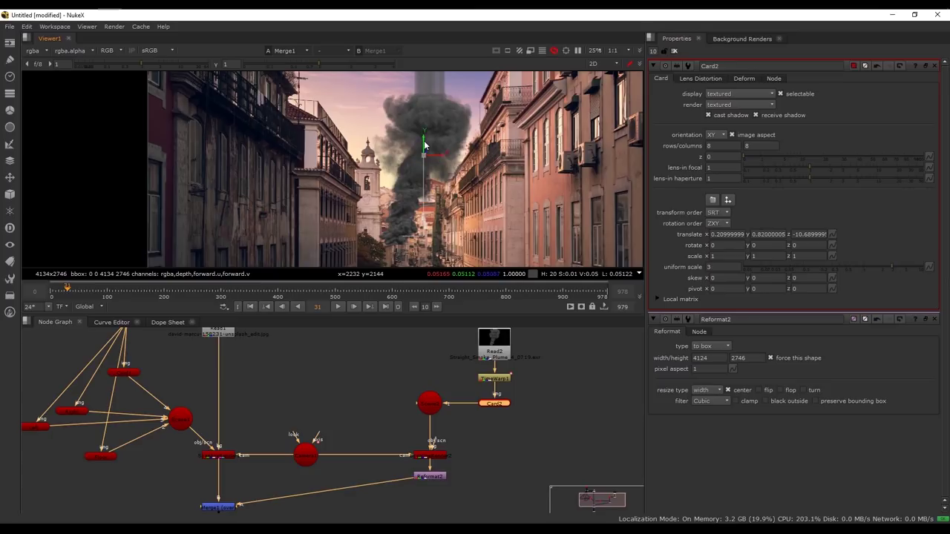
Set the resize type of the Reformat after the smoke render to fill
{"action": "double_click", "coordinate": [430, 476]}
{"action": "left_click", "coordinate": [711, 136]}
{"action": "left_click", "coordinate": [711, 165]}
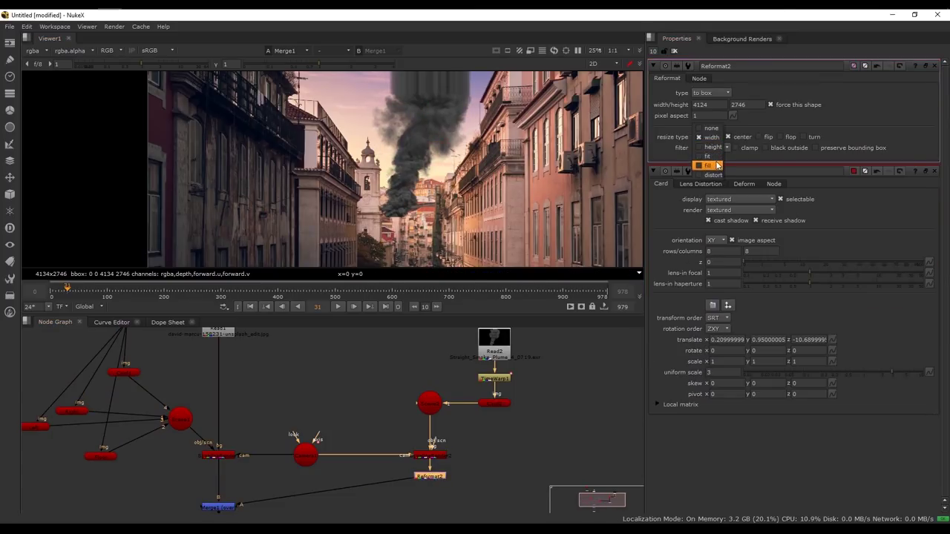
{"action": "middle_click_drag", "start_coordinate": [420, 192], "coordinate": [420, 179]}
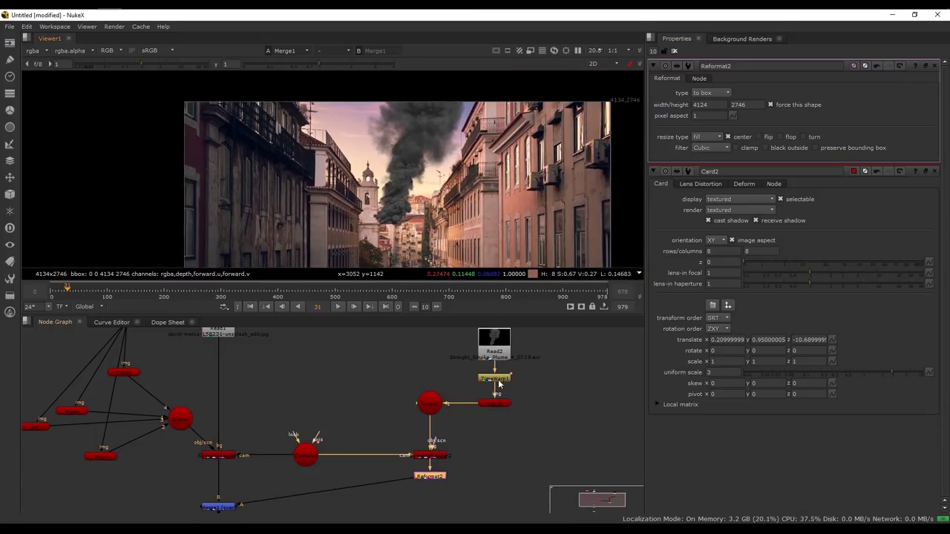
Shift the smoke card's pivot to -0.065 in X and -0.265 in Y, and move the card to about 0.23 in X and 0.555 in Y
{"action": "double_click", "coordinate": [494, 404]}
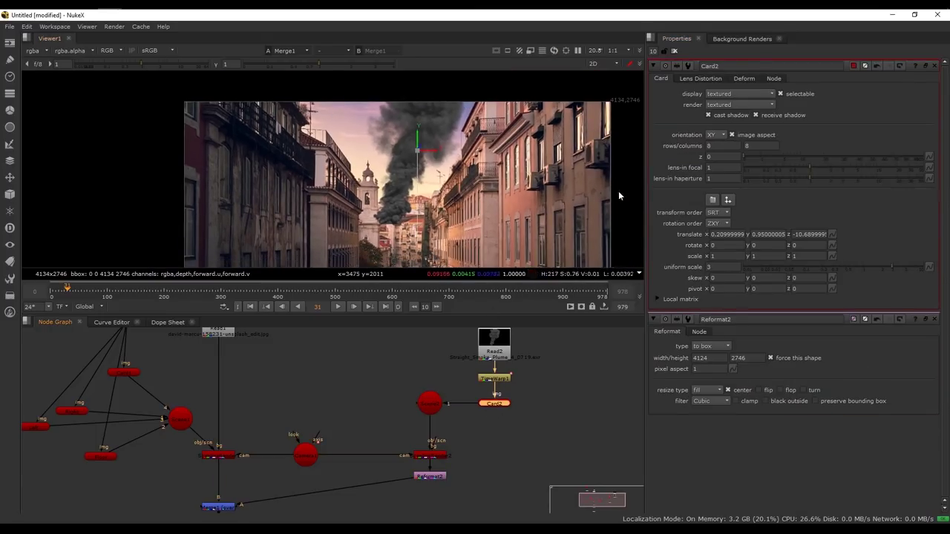
{"action": "left_click_drag", "start_coordinate": [776, 289], "coordinate": [727, 295], "text": "ctrl"}
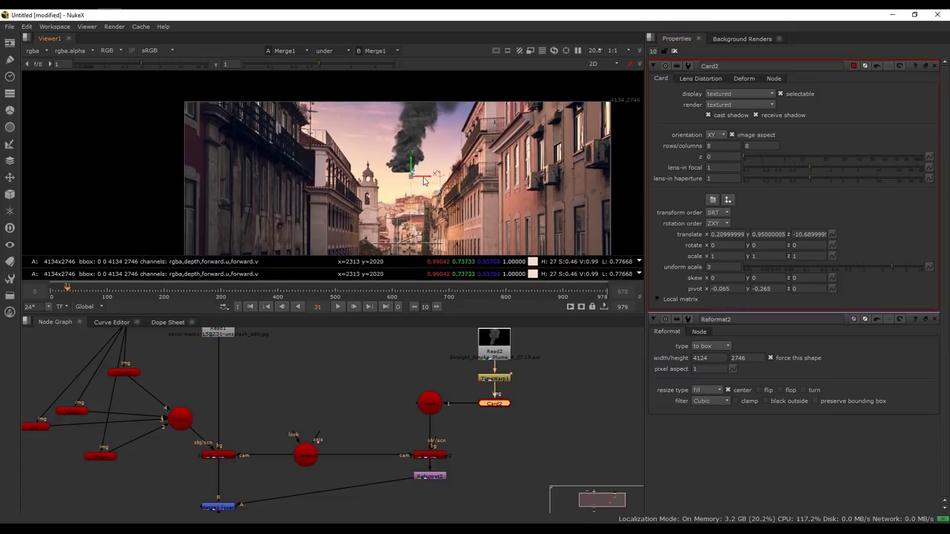
{"action": "left_click_drag", "start_coordinate": [418, 177], "coordinate": [413, 198]}
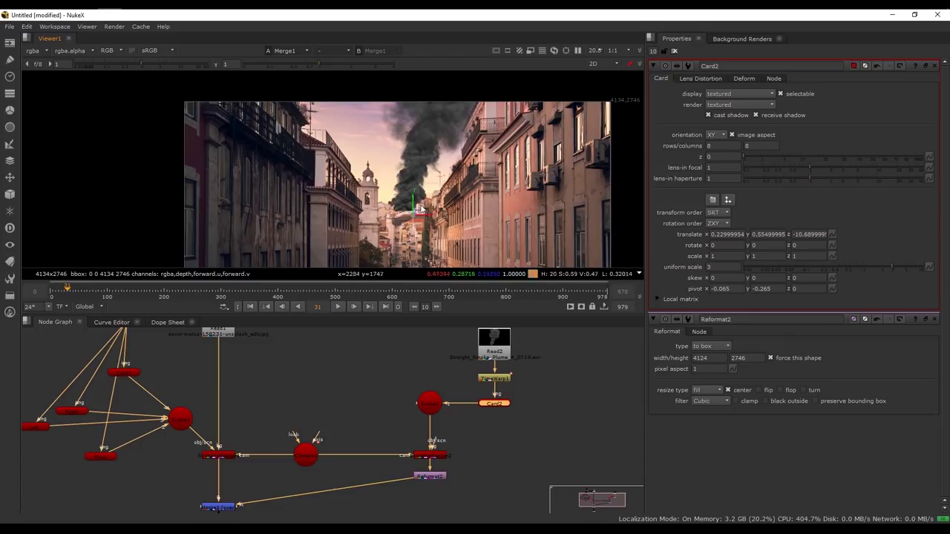
Reduce the smoke card's uniform scale to 2.3 and nudge the card to about 0.564 in Y so its base sits on the rooftops
{"action": "scroll", "coordinate": [414, 198], "scroll_direction": "up", "scroll_amount": 2}
{"action": "scroll", "coordinate": [449, 213], "scroll_direction": "up", "scroll_amount": 3}
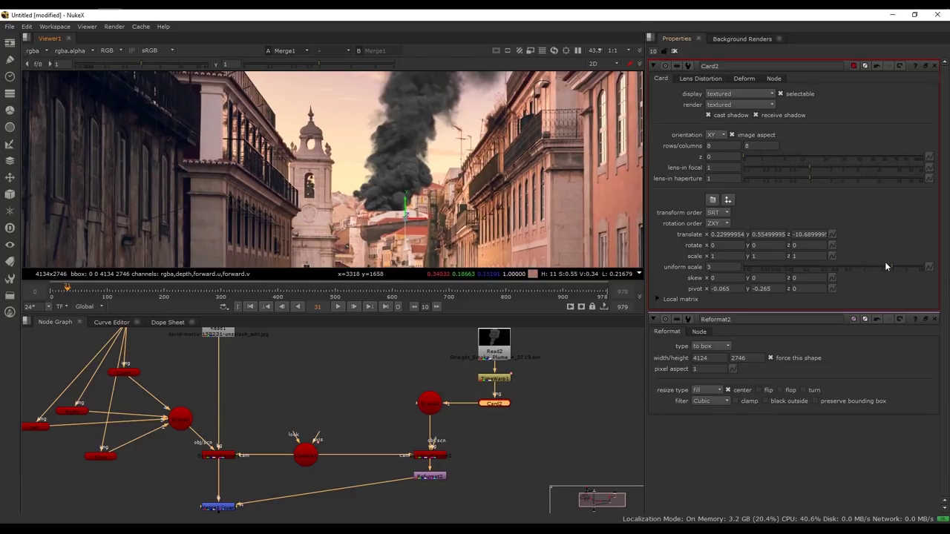
{"action": "middle_click_drag", "start_coordinate": [447, 130], "coordinate": [446, 189]}
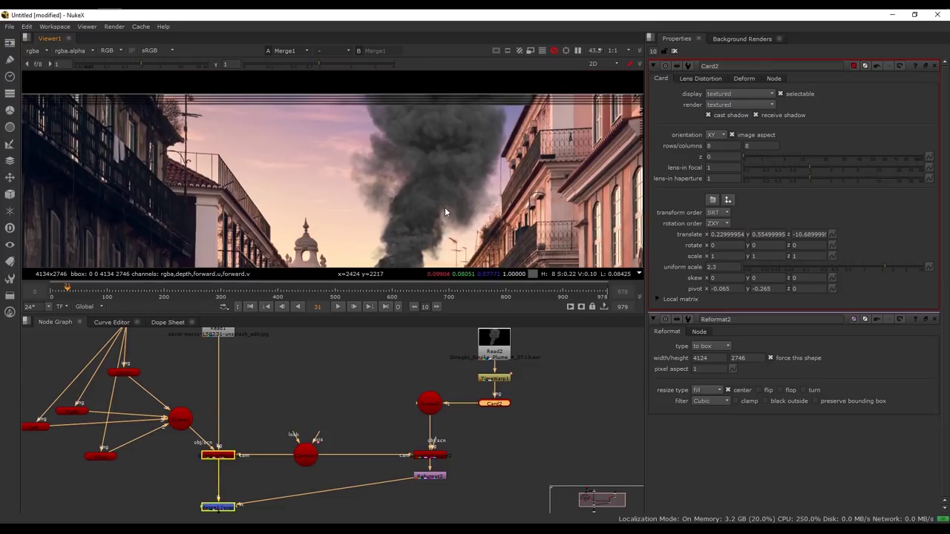
{"action": "middle_click_drag", "start_coordinate": [450, 201], "coordinate": [456, 121]}
{"action": "left_click_drag", "start_coordinate": [406, 231], "coordinate": [406, 229]}
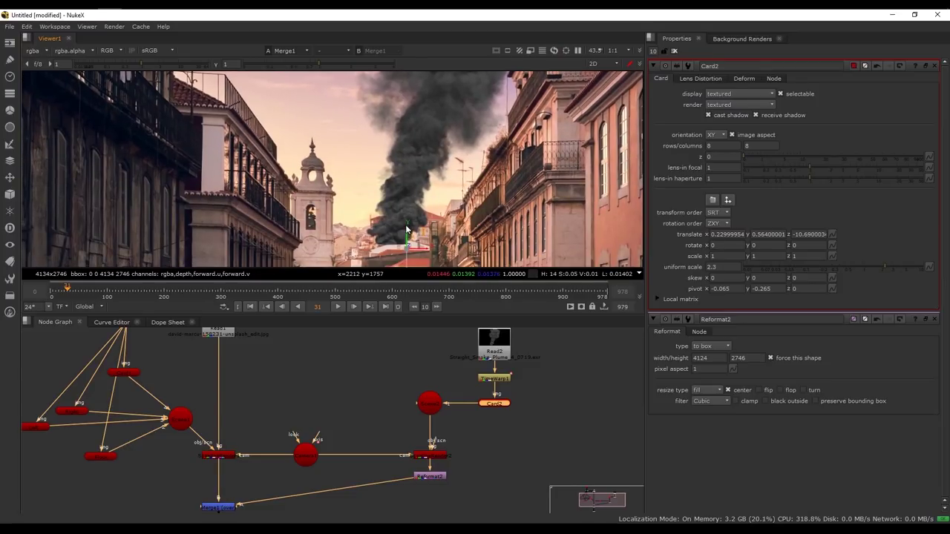
Inspect the smoke's base and size against the rooftops in a maximized viewer, and return to the normal layout
{"action": "scroll", "coordinate": [442, 176], "scroll_direction": "up", "scroll_amount": 5}
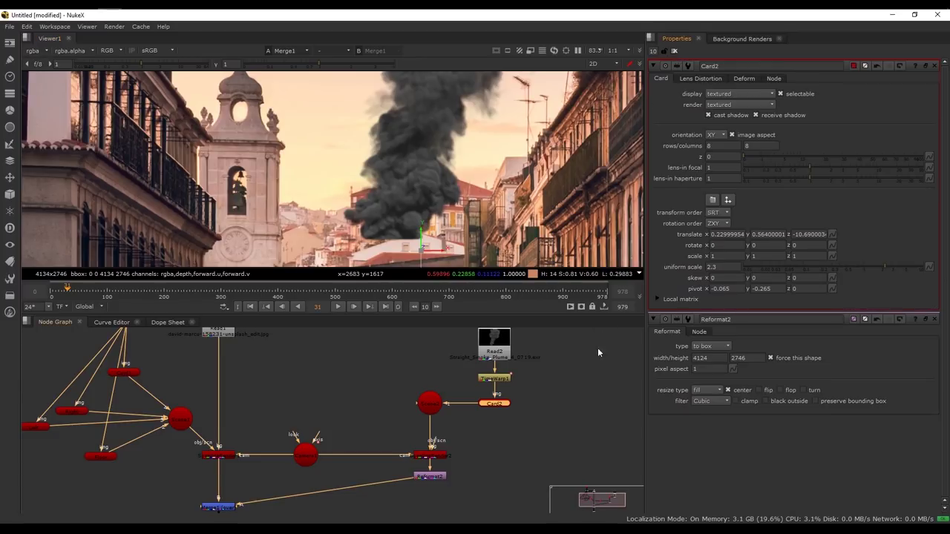
{"action": "middle_click_drag", "start_coordinate": [566, 398], "coordinate": [582, 348]}
{"action": "key", "text": "space"}
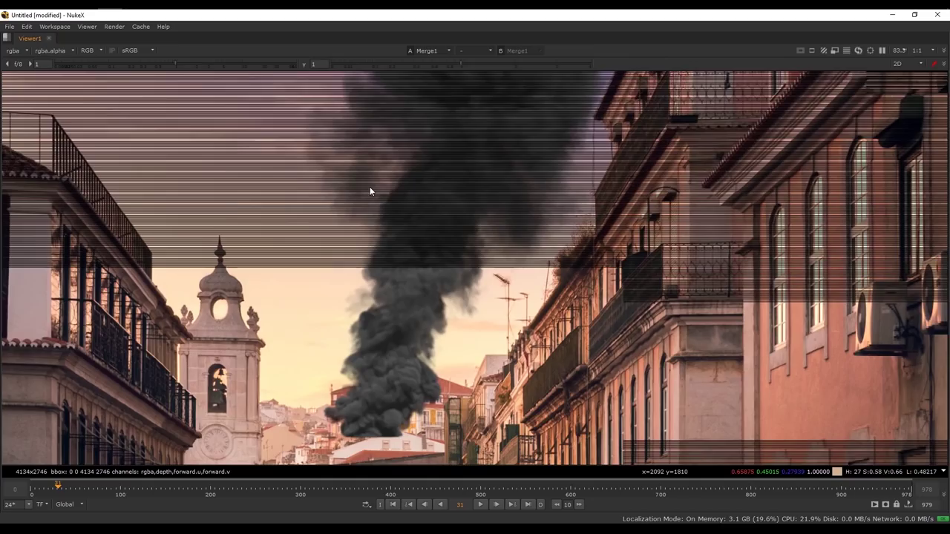
{"action": "scroll", "coordinate": [456, 252], "scroll_direction": "down", "scroll_amount": 4}
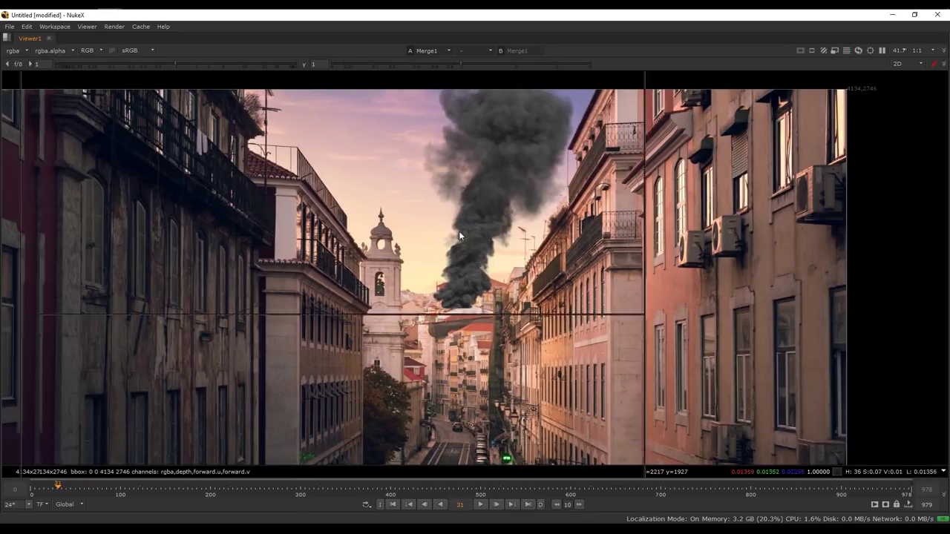
{"action": "key", "text": "space"}
{"action": "scroll", "coordinate": [450, 162], "scroll_direction": "up", "scroll_amount": 5}
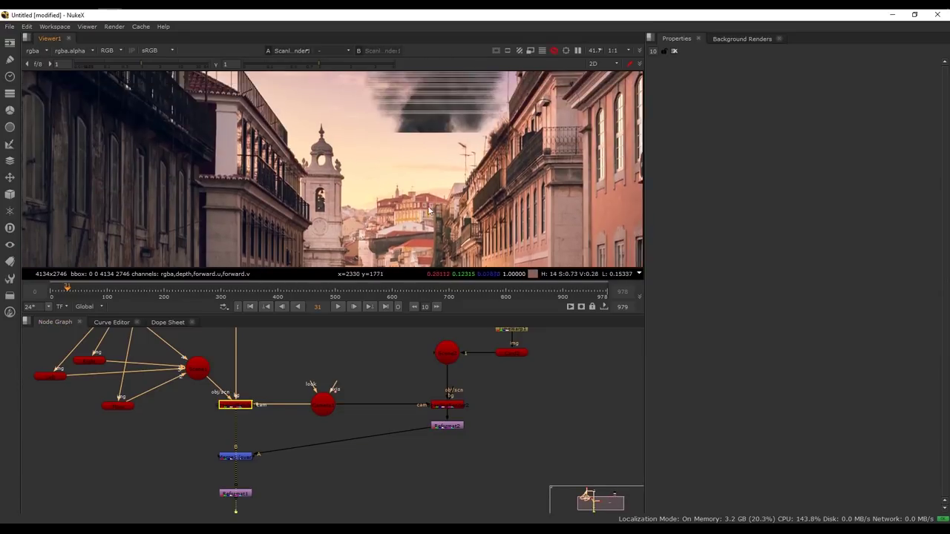
Add a Keyer node fed by the street ScanlineRender, view its output and place it beside the main branch
{"action": "left_click", "coordinate": [191, 411]}
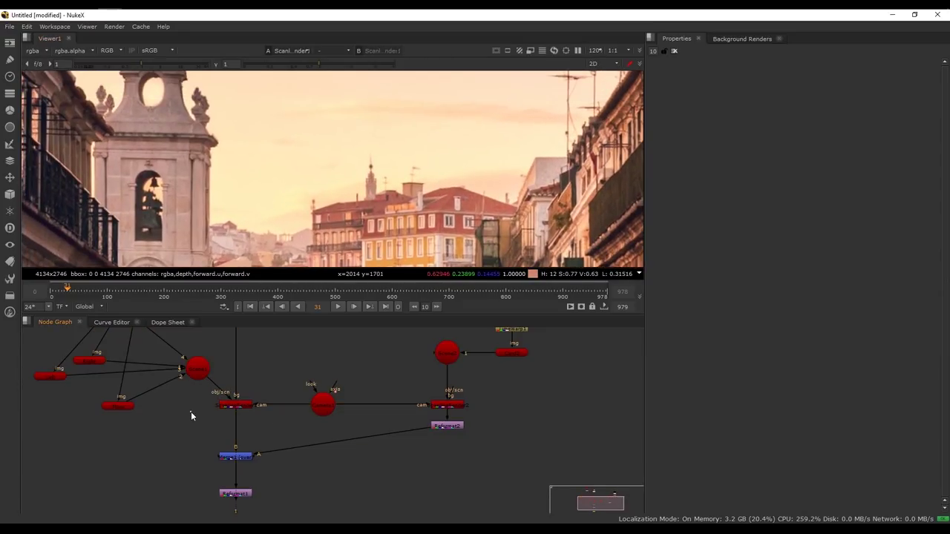
{"action": "key", "text": "Tab"}
{"action": "type", "text": "key"}
{"action": "key", "text": "Return"}
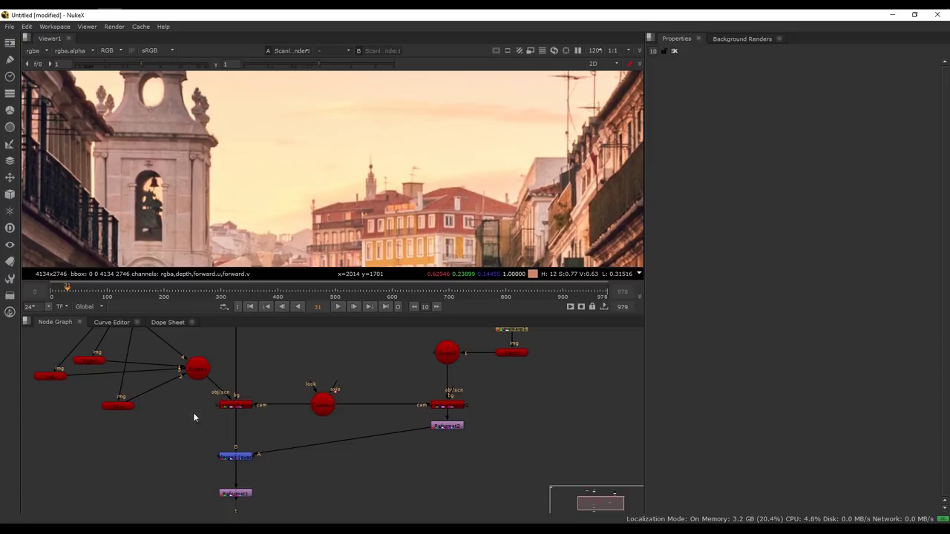
{"action": "mouse_move", "coordinate": [185, 397]}
{"action": "left_mouse_down"}
{"action": "mouse_move", "coordinate": [243, 408]}
{"action": "mouse_move", "coordinate": [192, 427]}
{"action": "left_mouse_up"}
{"action": "key", "text": "1"}
{"action": "left_click", "coordinate": [191, 428]}
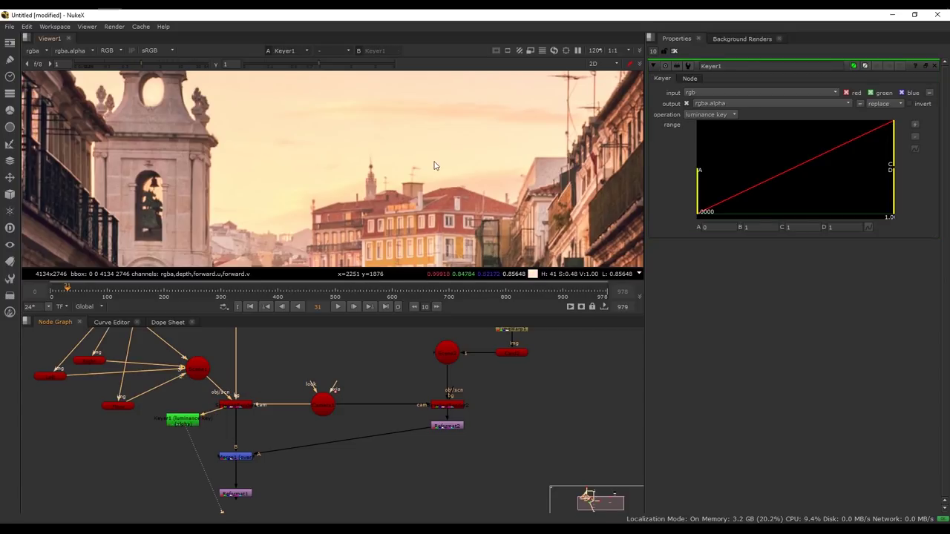
View the alpha and set the Keyer's luminance range to about 0.60 for A and 0.75 for B to isolate the sky
{"action": "key", "text": "a"}
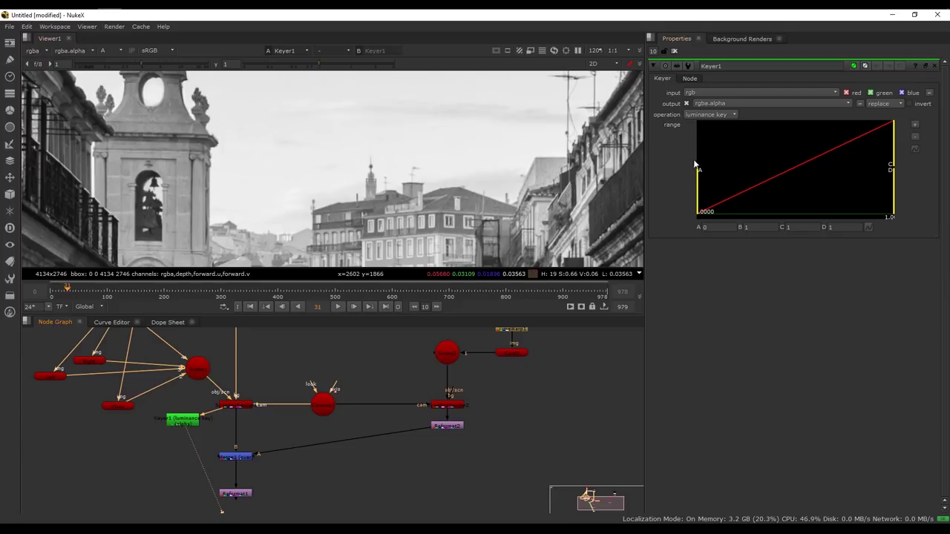
{"action": "left_click_drag", "start_coordinate": [700, 174], "coordinate": [831, 183]}
{"action": "scroll", "coordinate": [404, 197], "scroll_direction": "up", "scroll_amount": 2}
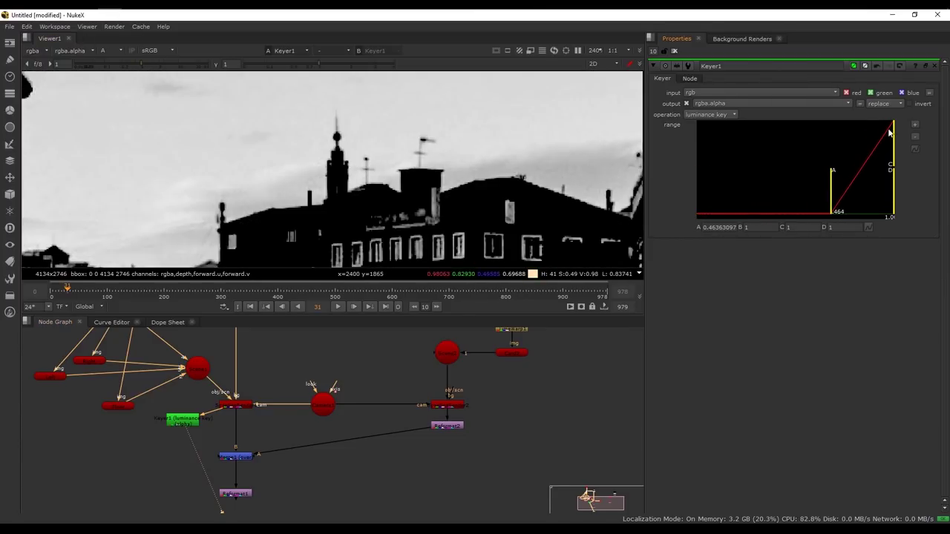
{"action": "left_click_drag", "start_coordinate": [893, 133], "coordinate": [869, 138]}
{"action": "left_click_drag", "start_coordinate": [827, 190], "coordinate": [850, 186]}
{"action": "scroll", "coordinate": [351, 223], "scroll_direction": "down", "scroll_amount": 5}
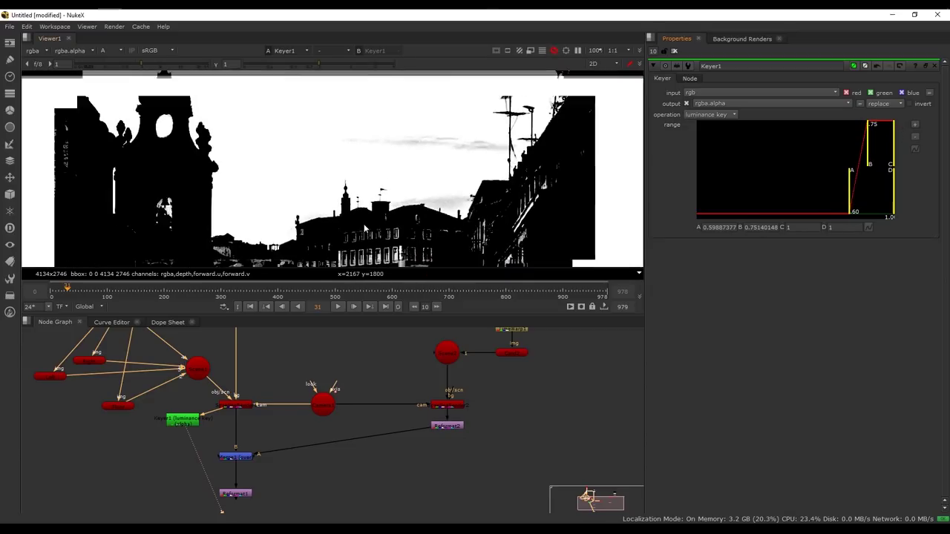
Refine the luminance key along the roofline by setting range A to about 0.61 and B to about 0.69
{"action": "scroll", "coordinate": [352, 197], "scroll_direction": "up", "scroll_amount": 5}
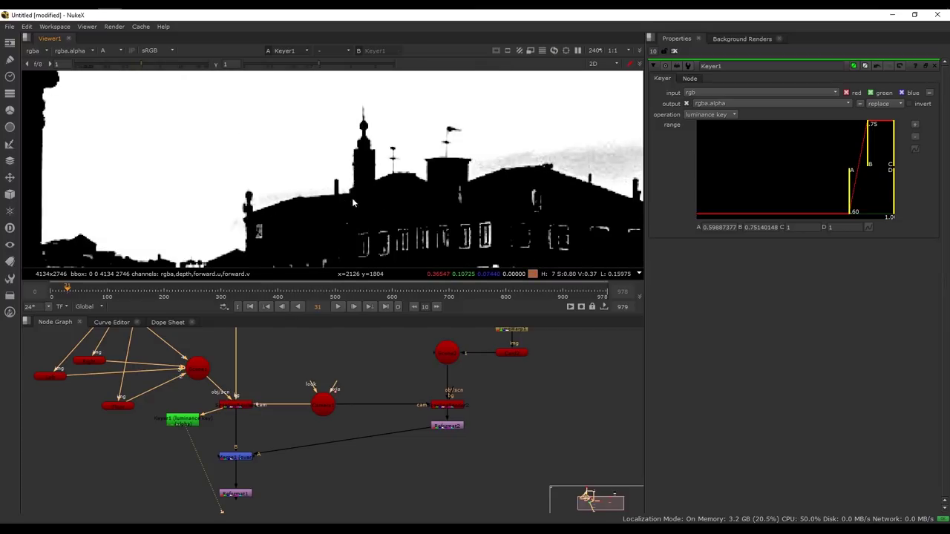
{"action": "left_click_drag", "start_coordinate": [852, 185], "coordinate": [853, 185]}
{"action": "middle_click_drag", "start_coordinate": [533, 169], "coordinate": [526, 190]}
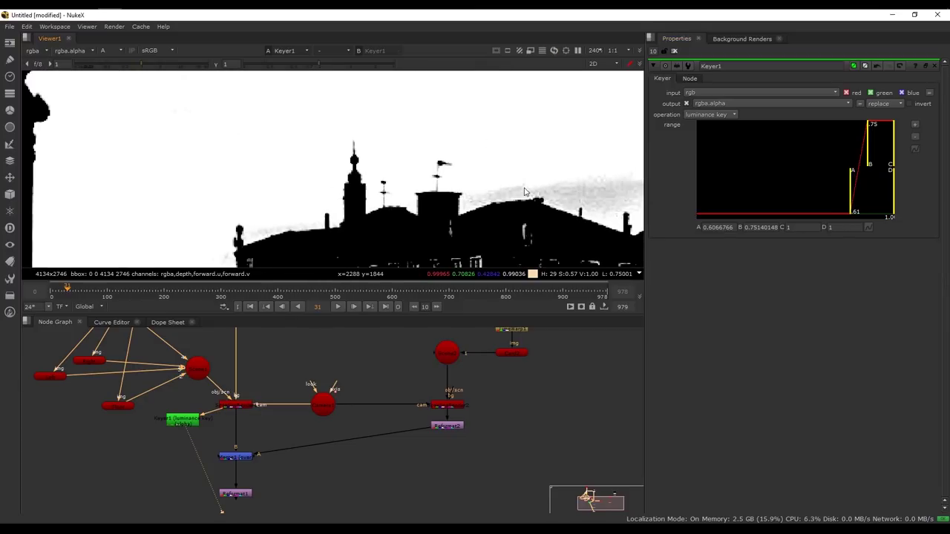
{"action": "left_click_drag", "start_coordinate": [865, 141], "coordinate": [861, 141]}
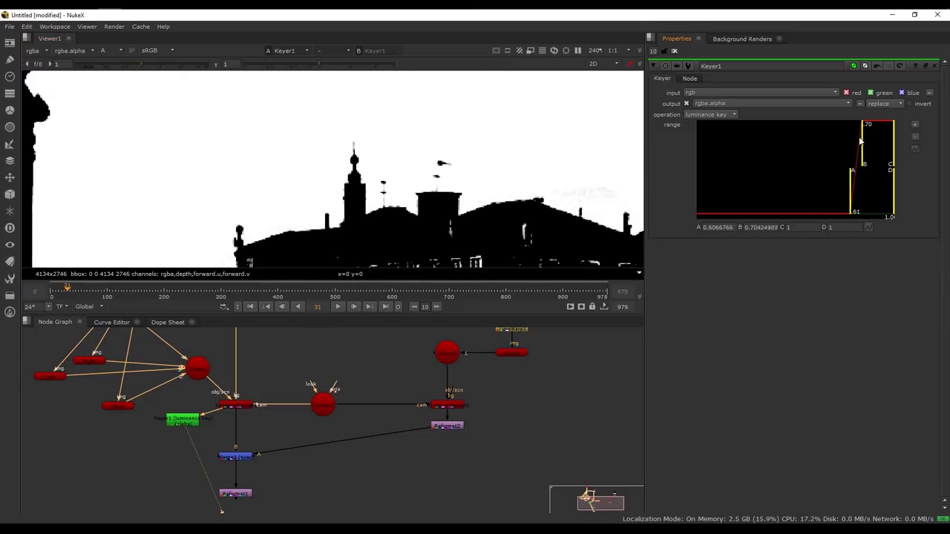
{"action": "middle_click_drag", "start_coordinate": [371, 222], "coordinate": [347, 196]}
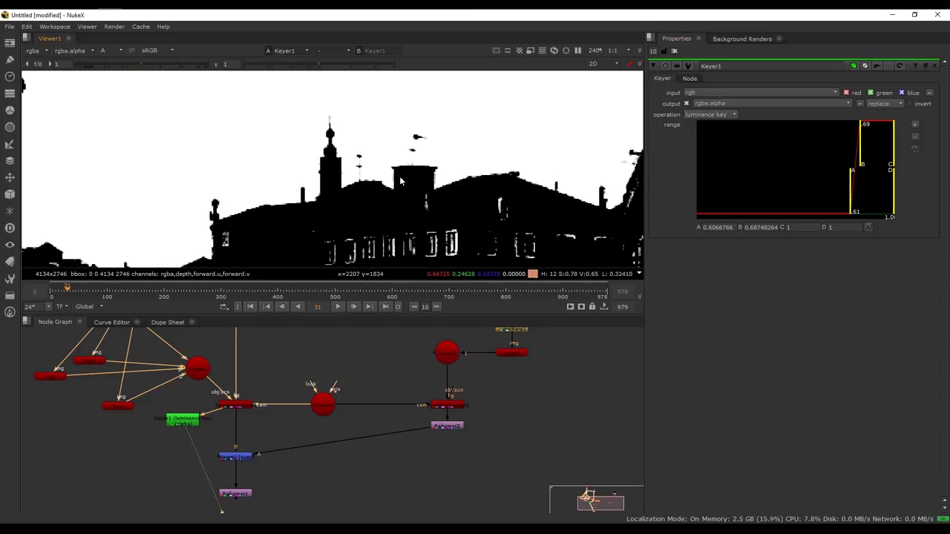
Add a Roto node directly after the Keyer and show its alpha around the distant buildings
{"action": "left_click", "coordinate": [161, 440]}
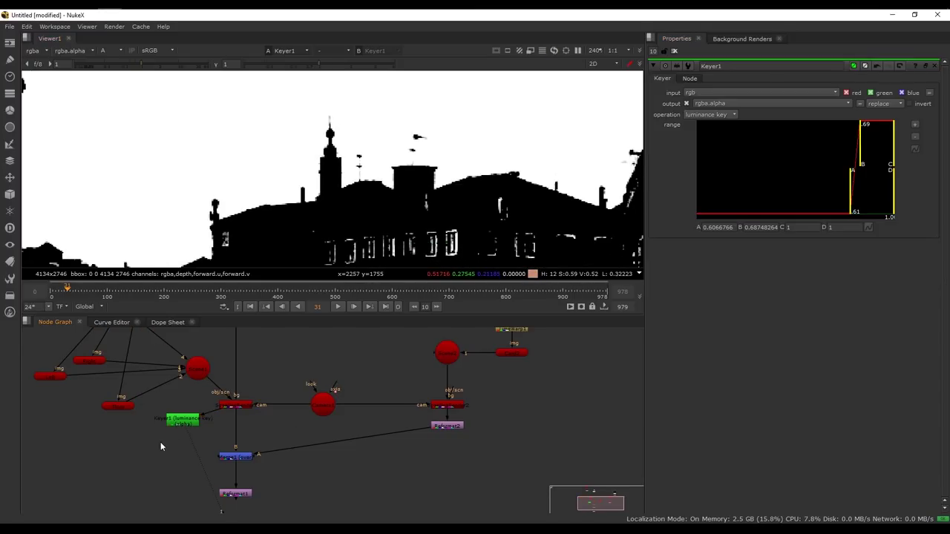
{"action": "key", "text": "o"}
{"action": "left_click_drag", "start_coordinate": [159, 444], "coordinate": [183, 452]}
{"action": "scroll", "coordinate": [358, 211], "scroll_direction": "down", "scroll_amount": 2}
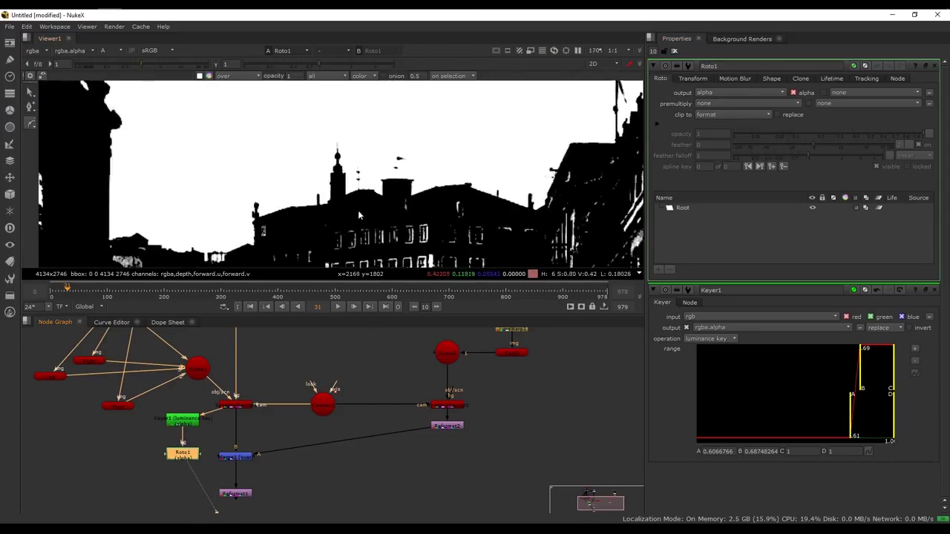
{"action": "scroll", "coordinate": [358, 215], "scroll_direction": "down", "scroll_amount": 1}
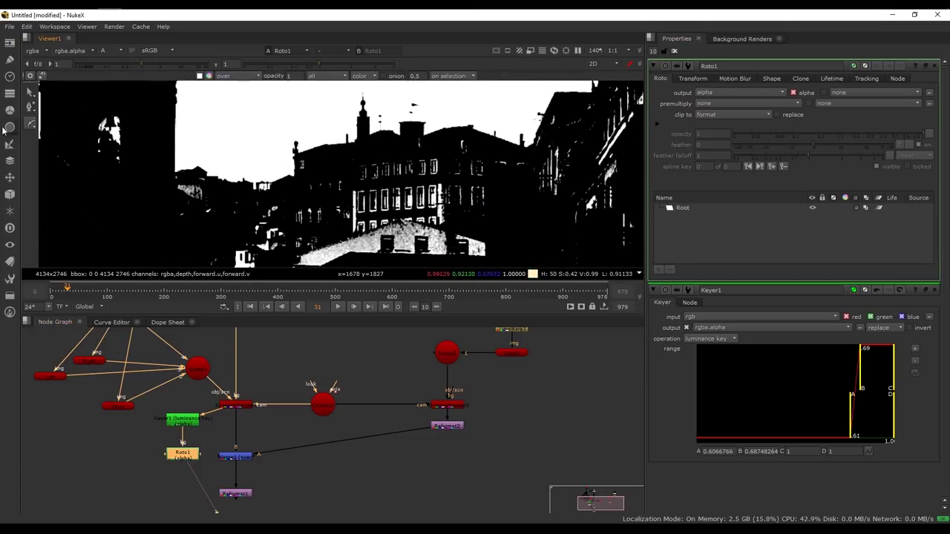
Draw a closed Bezier shape over the distant buildings just below the roofline and set its blending mode to minus
{"action": "left_click", "coordinate": [366, 140]}
{"action": "left_click", "coordinate": [388, 137]}
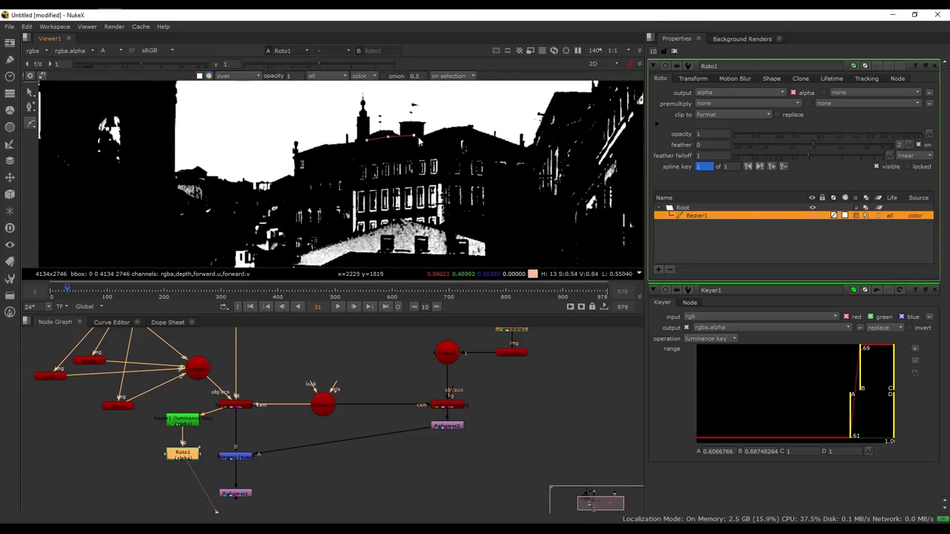
{"action": "left_click", "coordinate": [536, 153]}
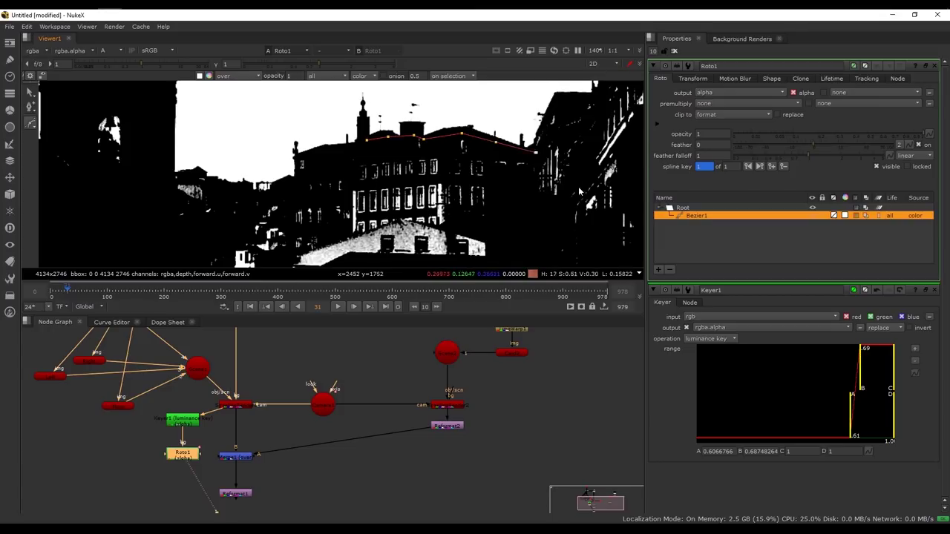
{"action": "middle_click_drag", "start_coordinate": [550, 186], "coordinate": [527, 154]}
{"action": "left_click", "coordinate": [601, 227]}
{"action": "middle_click_drag", "start_coordinate": [562, 216], "coordinate": [558, 178]}
{"action": "left_click", "coordinate": [531, 238]}
{"action": "left_click", "coordinate": [233, 216]}
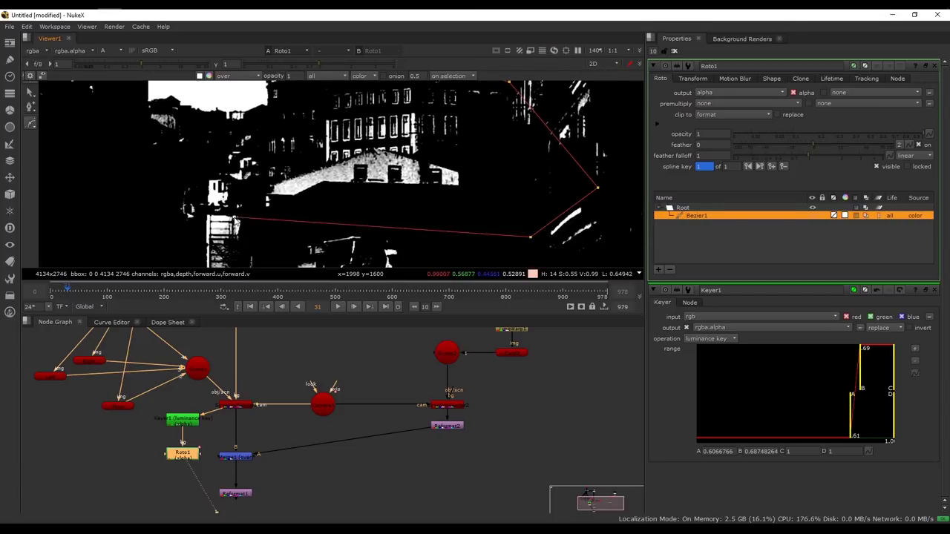
{"action": "middle_click_drag", "start_coordinate": [184, 161], "coordinate": [170, 239]}
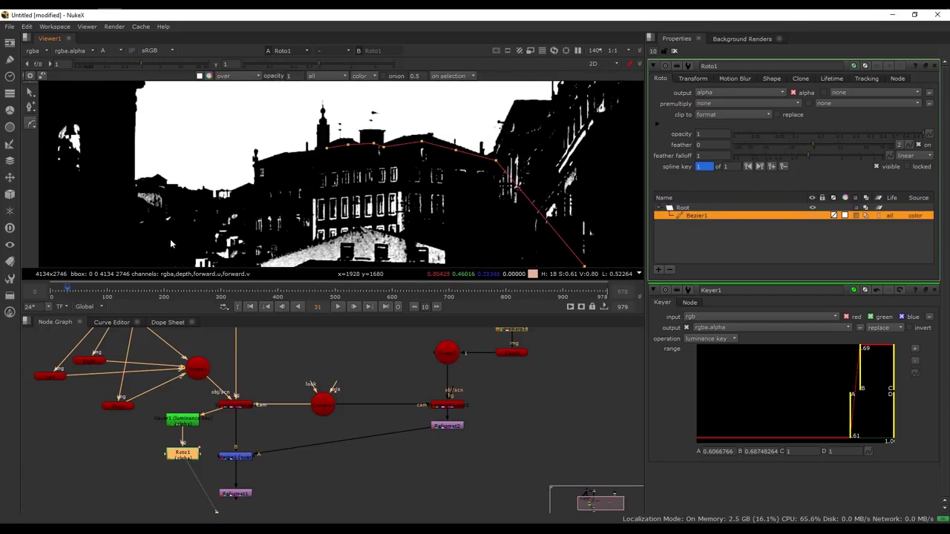
{"action": "left_click", "coordinate": [264, 166]}
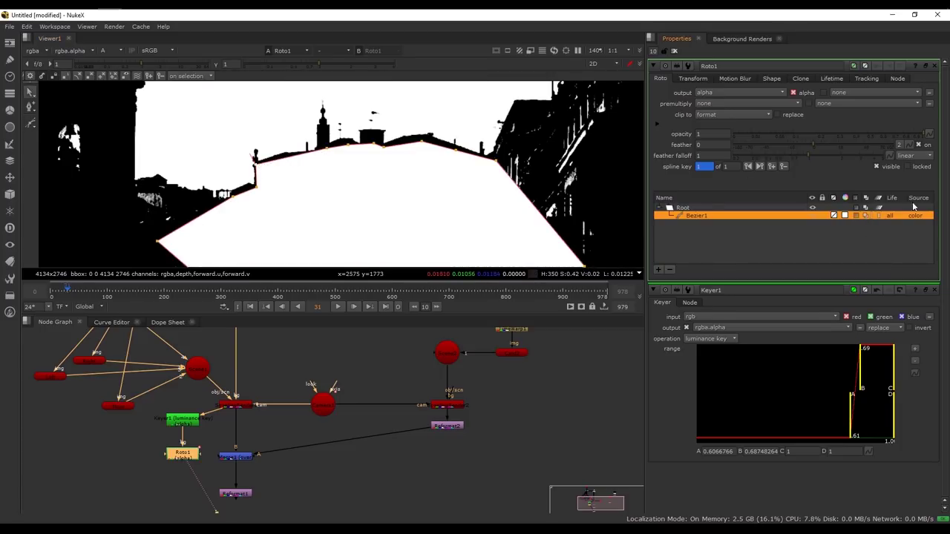
{"action": "left_click", "coordinate": [911, 215]}
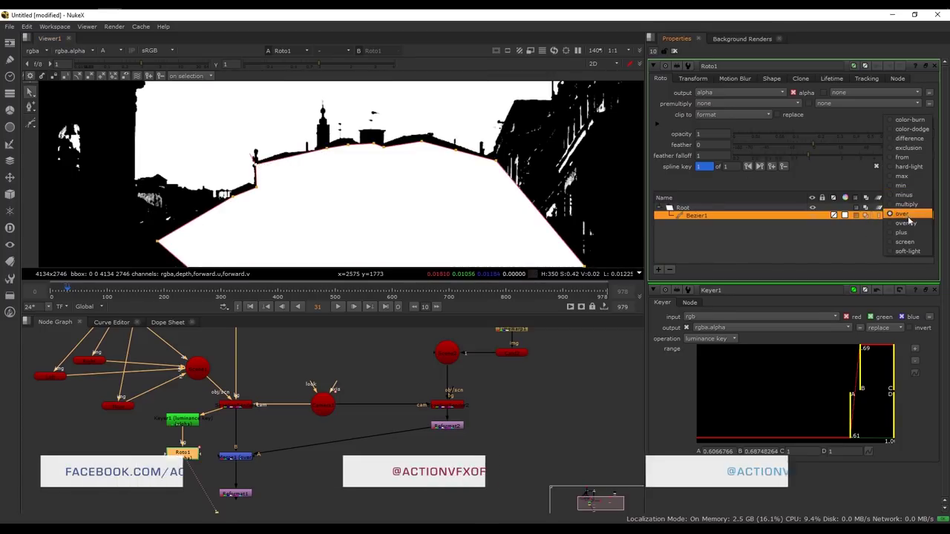
{"action": "left_click", "coordinate": [904, 195]}
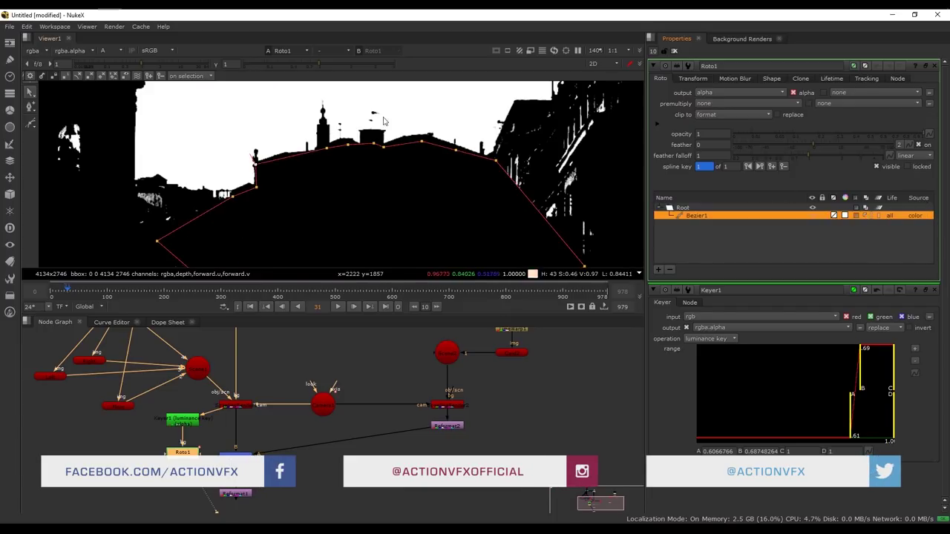
Key Bezier1 at frame 0, shifting the whole shape and nudging its upper corner points to fit just below the roofline
{"action": "left_click", "coordinate": [675, 50]}
{"action": "scroll", "coordinate": [222, 258], "scroll_direction": "down", "scroll_amount": 3}
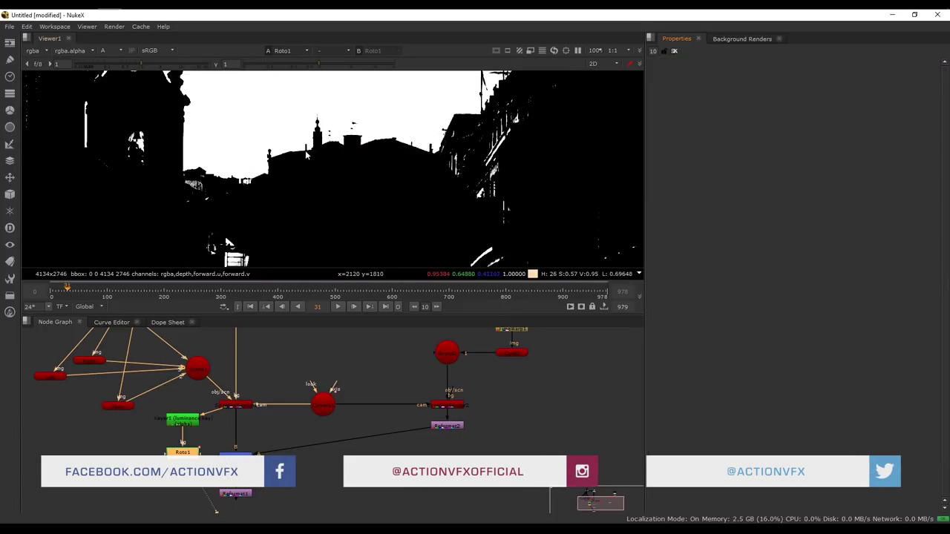
{"action": "double_click", "coordinate": [183, 453]}
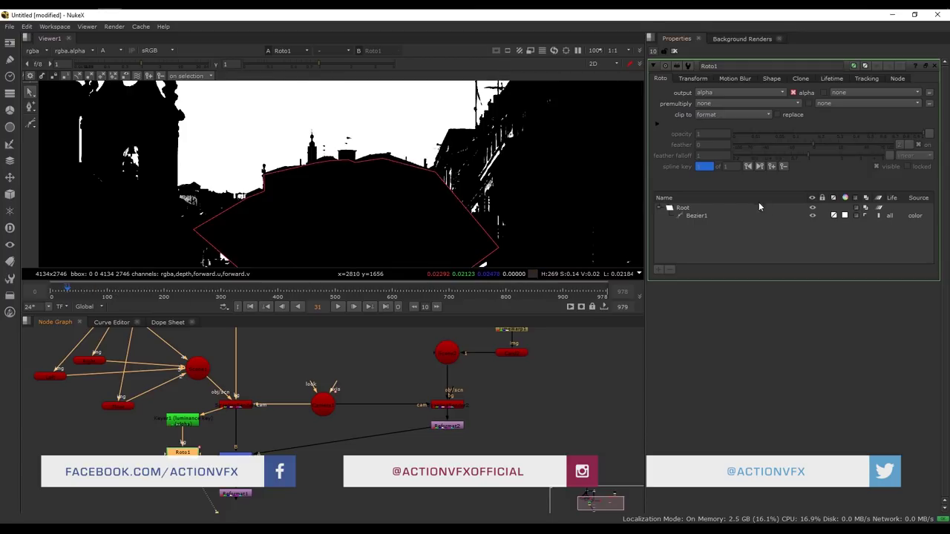
{"action": "left_click", "coordinate": [697, 216]}
{"action": "left_click", "coordinate": [52, 295]}
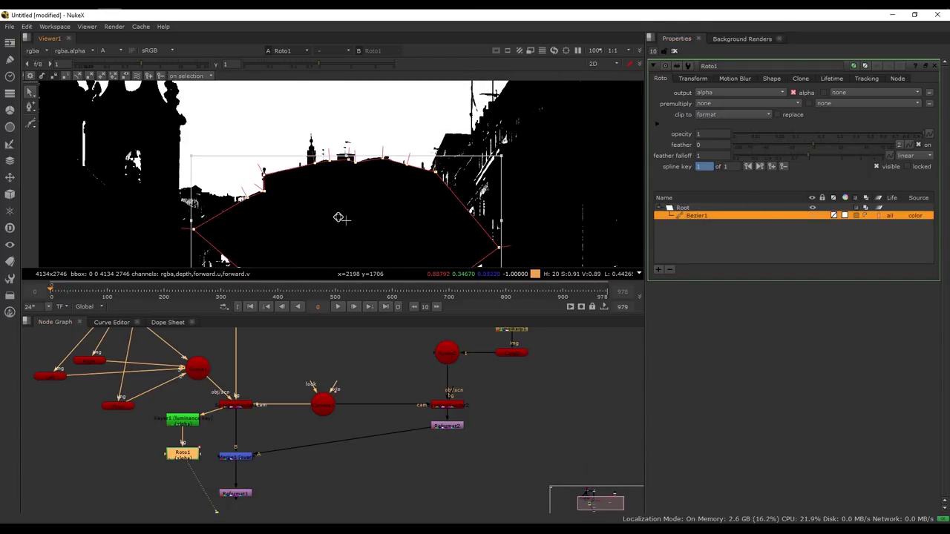
{"action": "left_click_drag", "start_coordinate": [339, 213], "coordinate": [344, 223]}
{"action": "left_click", "coordinate": [410, 181]}
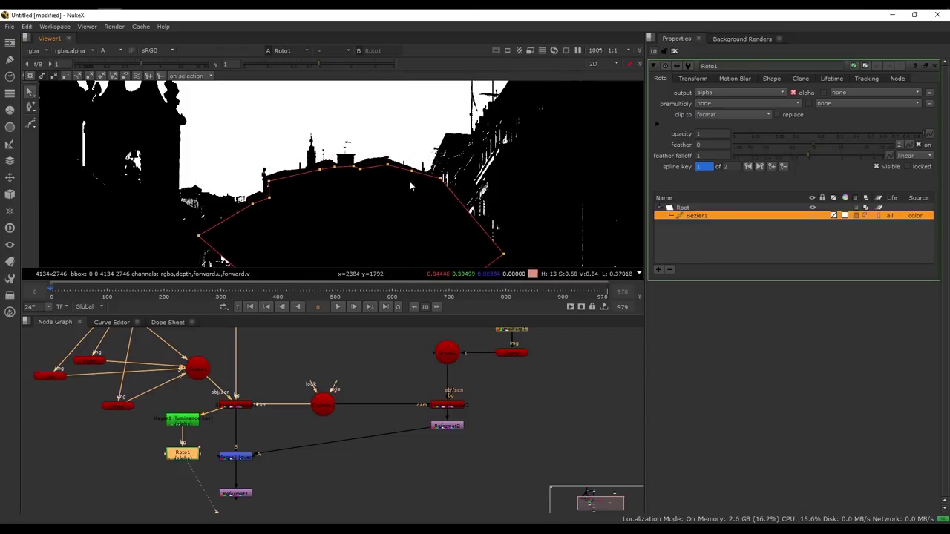
{"action": "left_click_drag", "start_coordinate": [269, 181], "coordinate": [265, 179]}
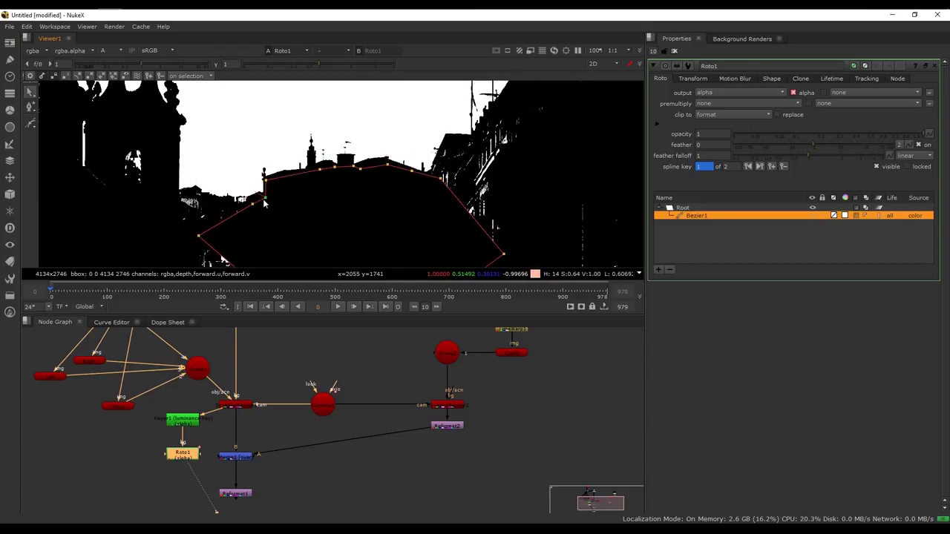
Select all points of Bezier1 and move the shape up at frame 102 to follow the roofline
{"action": "scroll", "coordinate": [268, 202], "scroll_direction": "down", "scroll_amount": 2}
{"action": "middle_click_drag", "start_coordinate": [267, 202], "coordinate": [280, 178]}
{"action": "left_click_drag", "start_coordinate": [221, 131], "coordinate": [737, 329]}
{"action": "scroll", "coordinate": [317, 196], "scroll_direction": "up", "scroll_amount": 2}
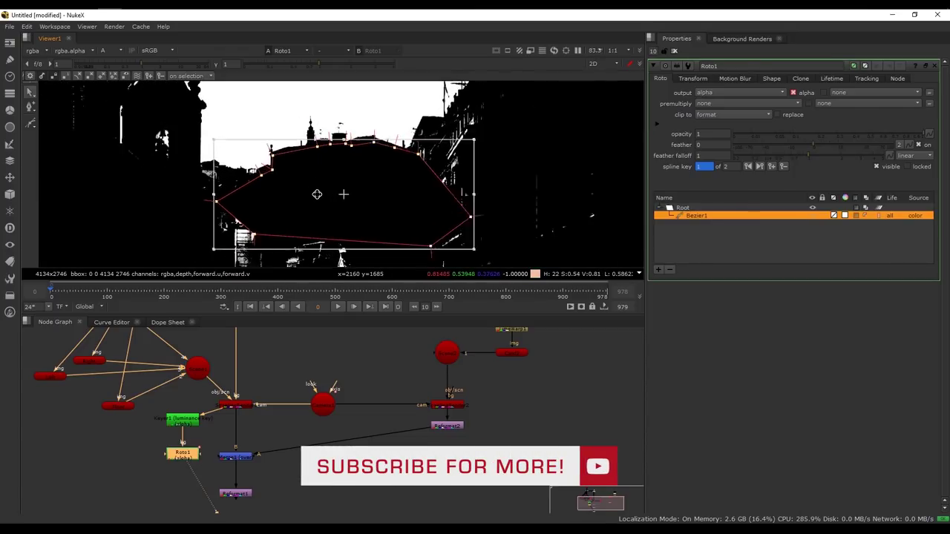
{"action": "left_click", "coordinate": [108, 297]}
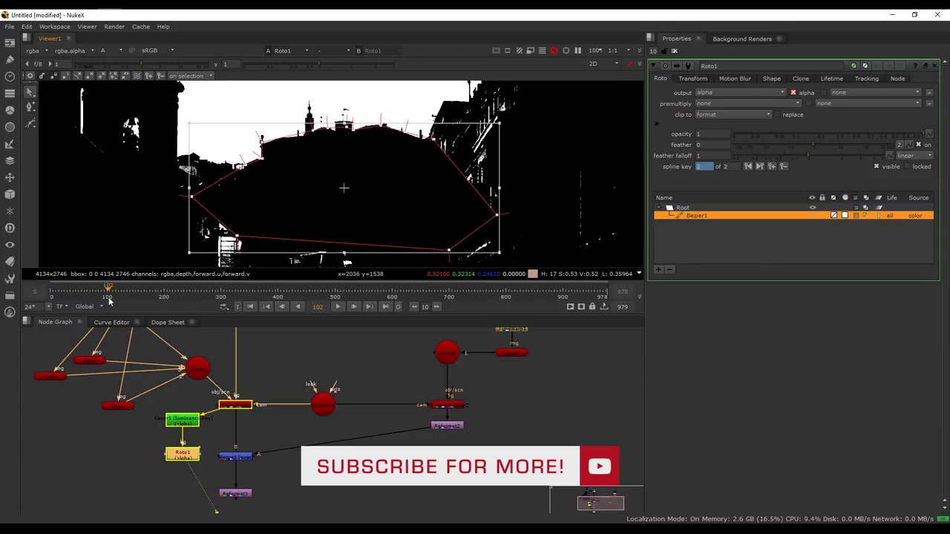
{"action": "left_click_drag", "start_coordinate": [345, 180], "coordinate": [351, 155]}
Go to frame 150 and set the project's last frame to 150 in the project settings
{"action": "left_click", "coordinate": [164, 296]}
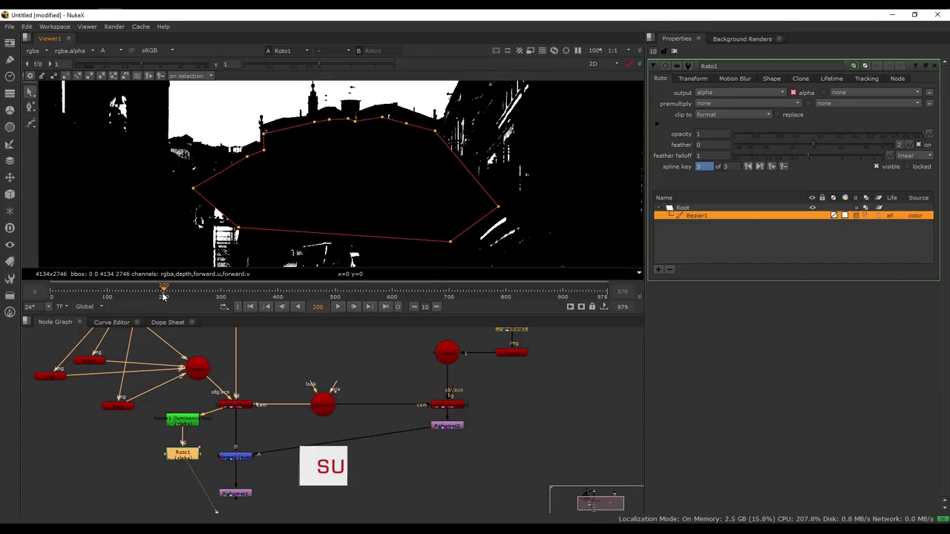
{"action": "left_click", "coordinate": [138, 297]}
{"action": "left_click", "coordinate": [92, 307]}
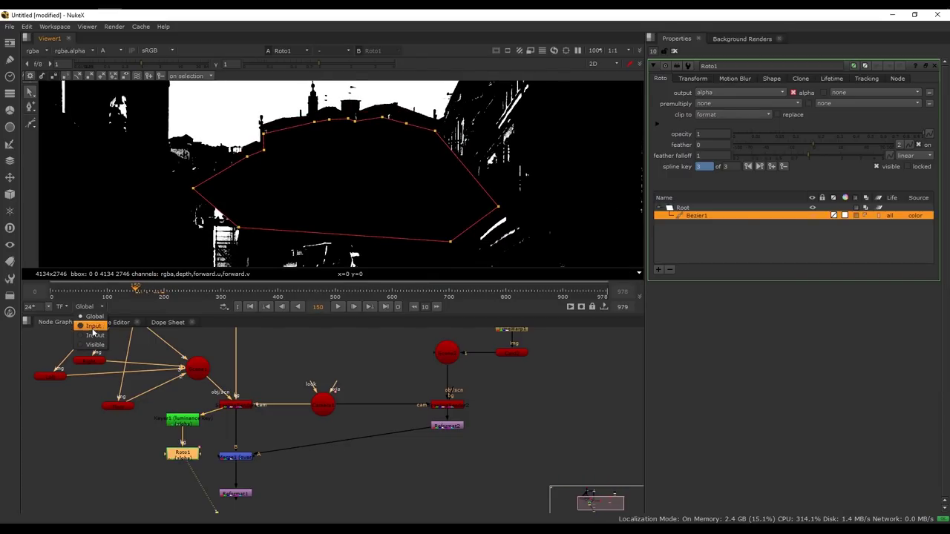
{"action": "left_click", "coordinate": [95, 334]}
{"action": "left_click", "coordinate": [77, 443]}
{"action": "key", "text": "s"}
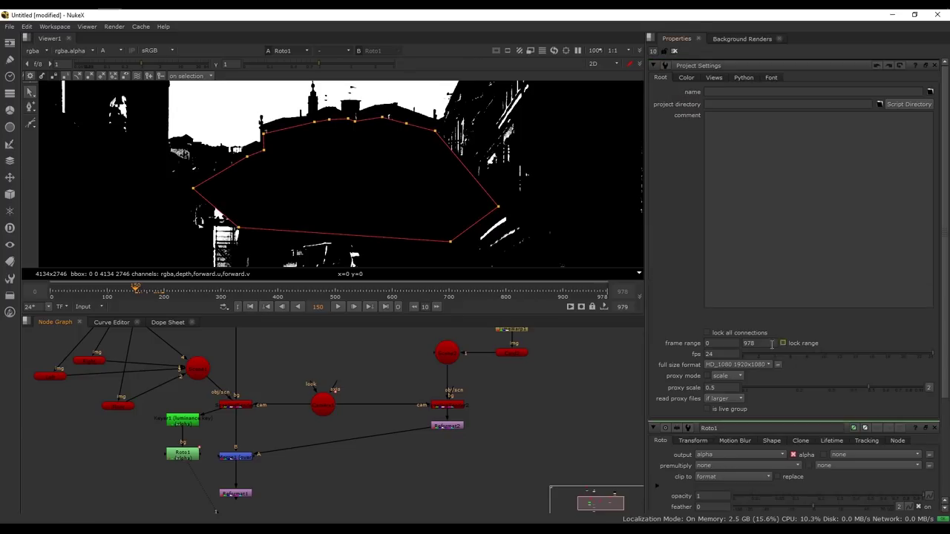
{"action": "double_click", "coordinate": [772, 345]}
{"action": "type", "text": "150"}
{"action": "key", "text": "Return"}
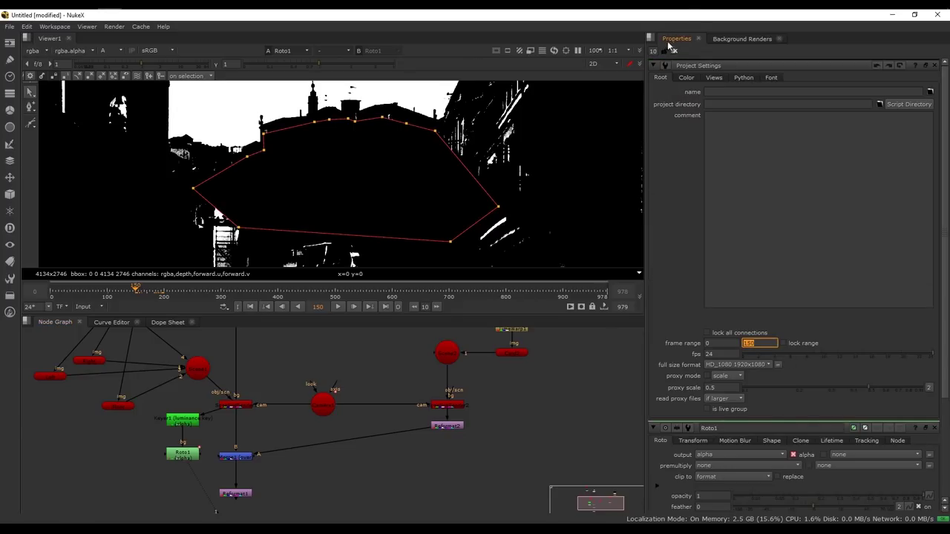
{"action": "left_click", "coordinate": [934, 65]}
Set the timeline range to Global and key Bezier1 at frame 150, moving it slightly to fit the roofline
{"action": "left_click", "coordinate": [690, 236]}
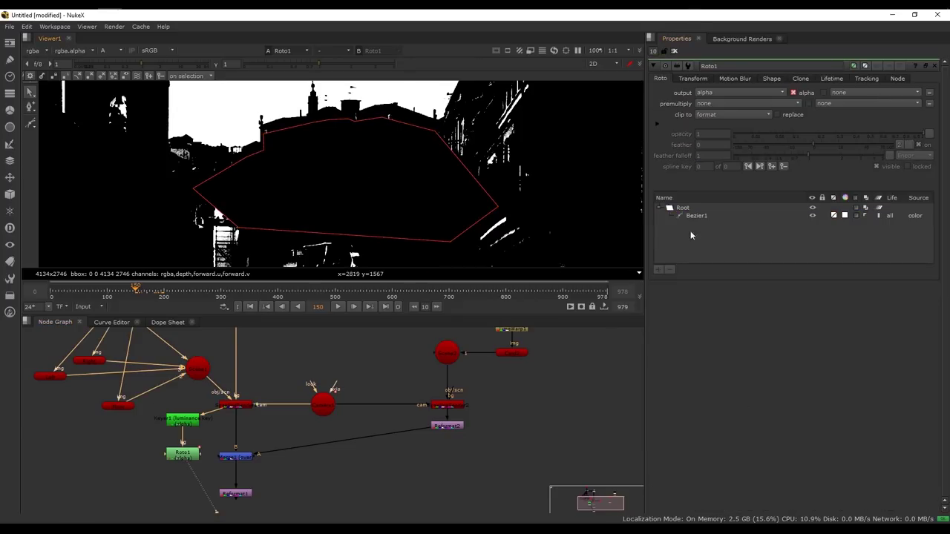
{"action": "left_click", "coordinate": [703, 214]}
{"action": "left_click", "coordinate": [88, 306]}
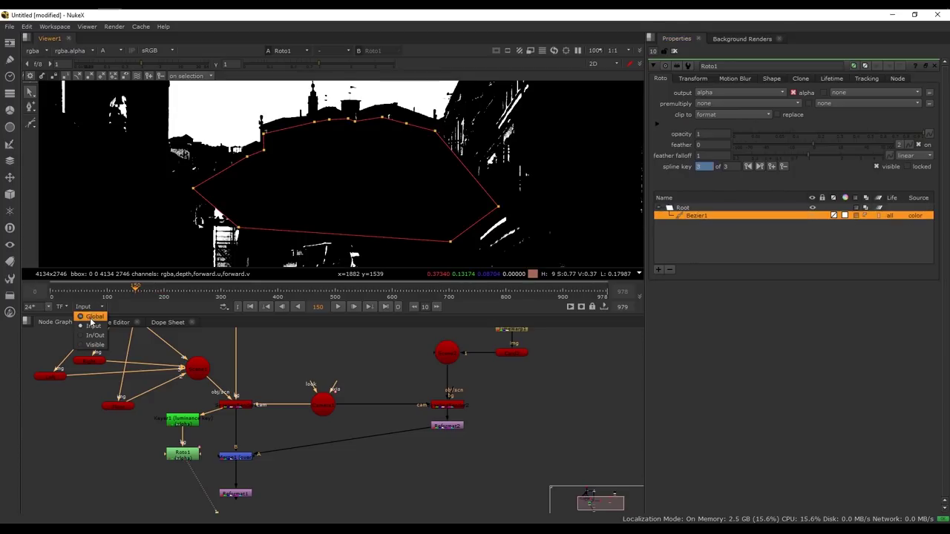
{"action": "left_click", "coordinate": [94, 316]}
{"action": "middle_click_drag", "start_coordinate": [372, 123], "coordinate": [370, 151]}
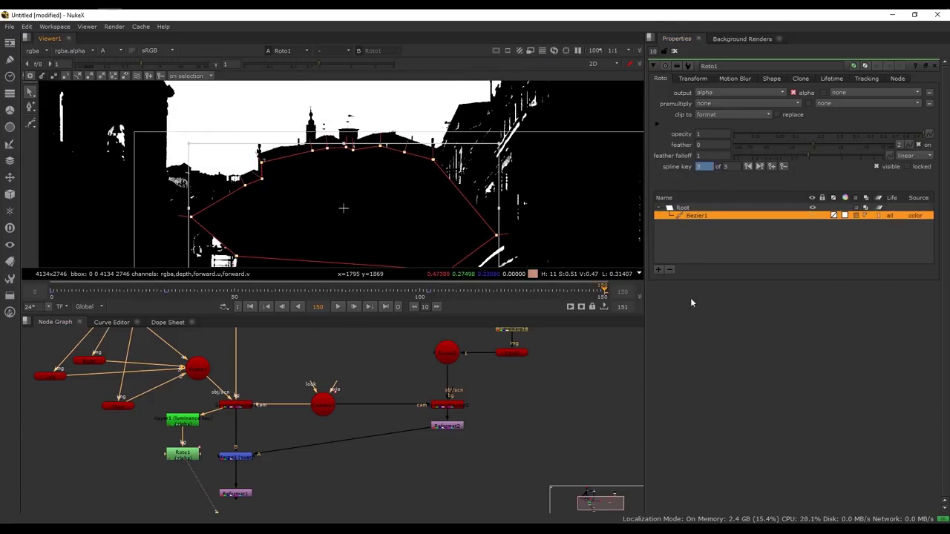
{"action": "left_click_drag", "start_coordinate": [380, 203], "coordinate": [382, 198]}
{"action": "left_click", "coordinate": [269, 132]}
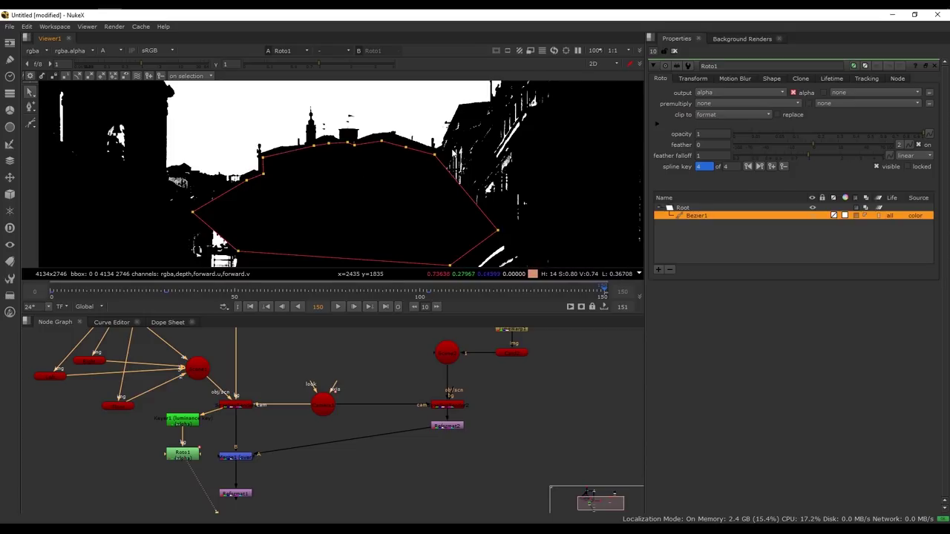
Close the Roto properties and check the wider matte around the buildings and sky at frame 150
{"action": "left_click", "coordinate": [674, 51]}
{"action": "scroll", "coordinate": [404, 132], "scroll_direction": "down", "scroll_amount": 3}
{"action": "middle_click_drag", "start_coordinate": [403, 133], "coordinate": [387, 222]}
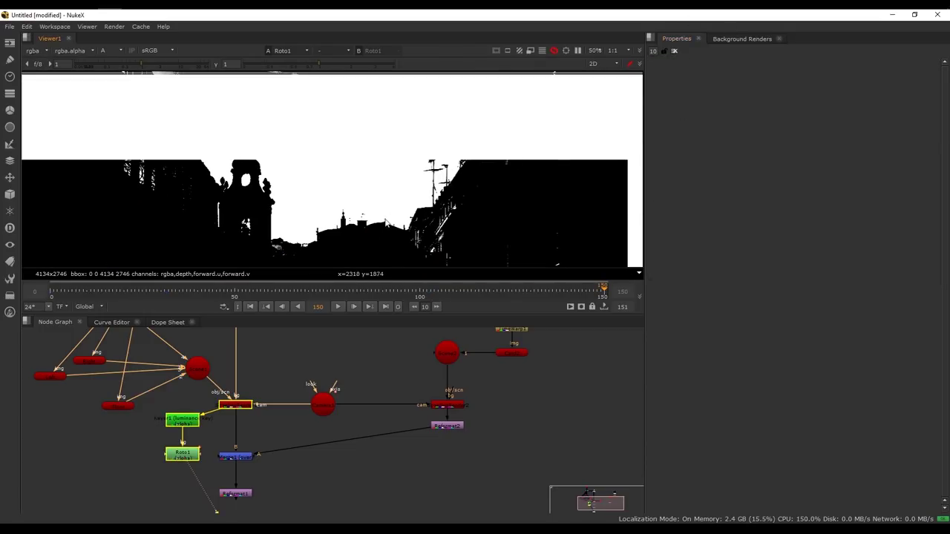
Draw a second closed Bezier in Roto1 at frame 150 that fills the upper sky between the buildings, above the bell tower
{"action": "left_click", "coordinate": [186, 458]}
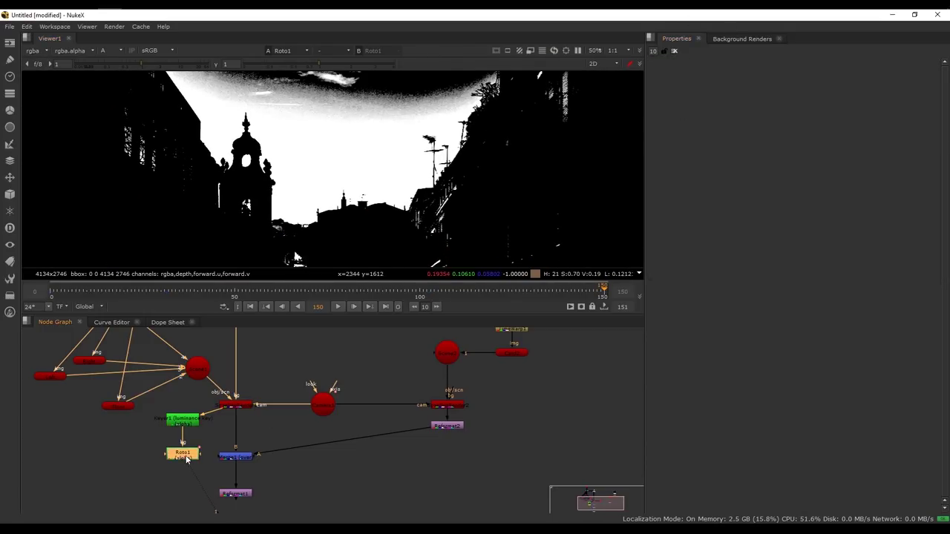
{"action": "double_click", "coordinate": [185, 458]}
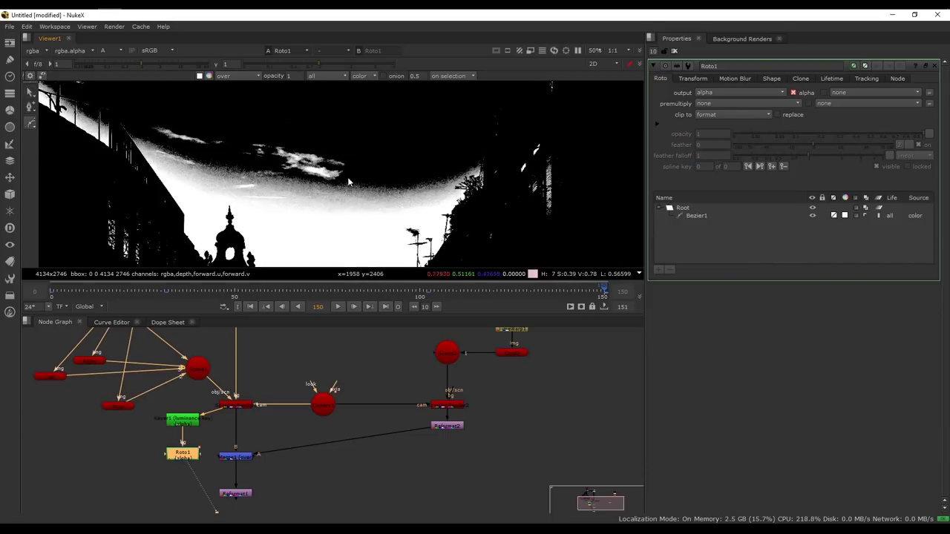
{"action": "left_click", "coordinate": [443, 225]}
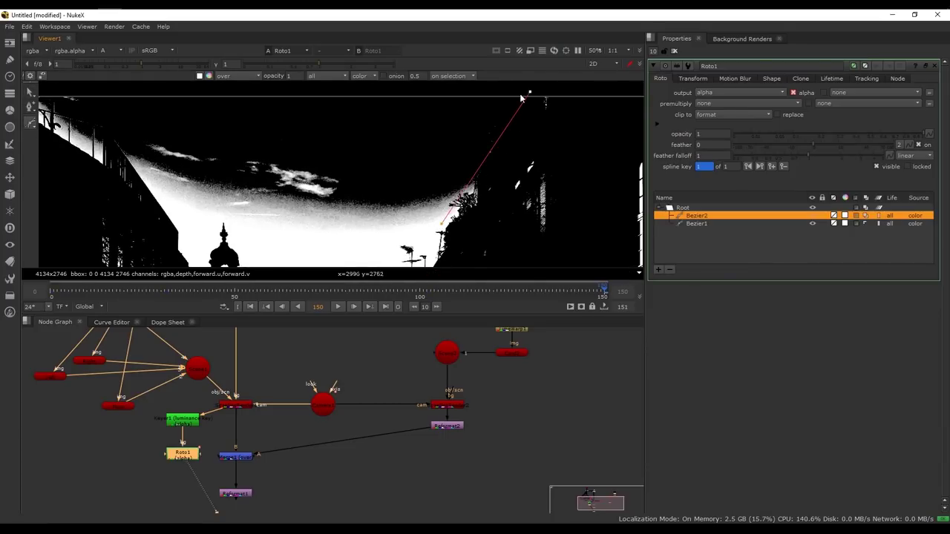
{"action": "left_click", "coordinate": [565, 93]}
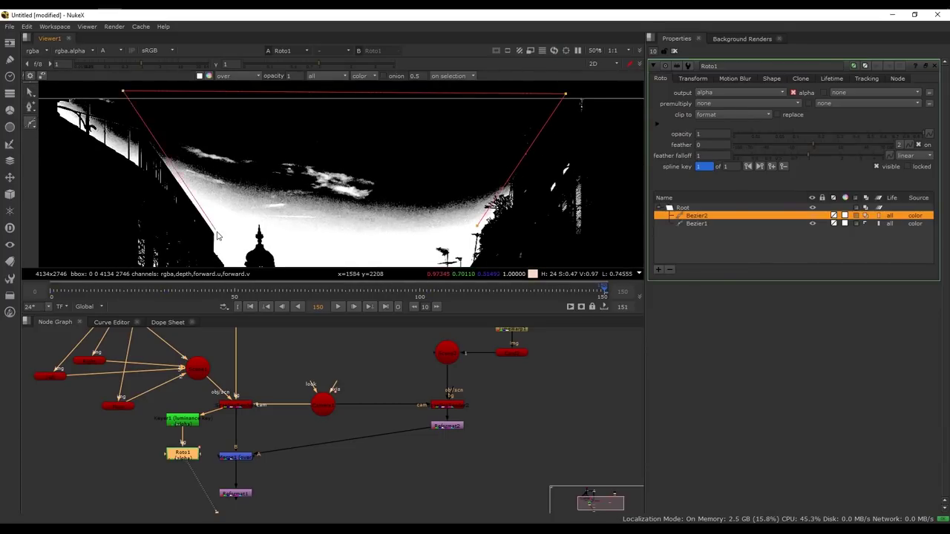
{"action": "left_click", "coordinate": [283, 248]}
{"action": "middle_click_drag", "start_coordinate": [376, 240], "coordinate": [360, 198]}
{"action": "left_click", "coordinate": [461, 184]}
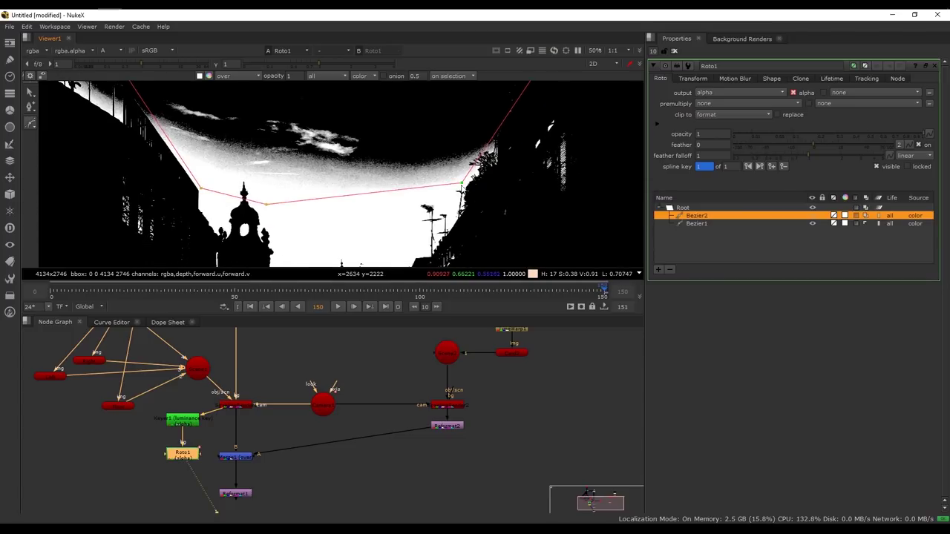
{"action": "left_click_drag", "start_coordinate": [267, 205], "coordinate": [271, 209]}
{"action": "middle_click_drag", "start_coordinate": [342, 250], "coordinate": [351, 226]}
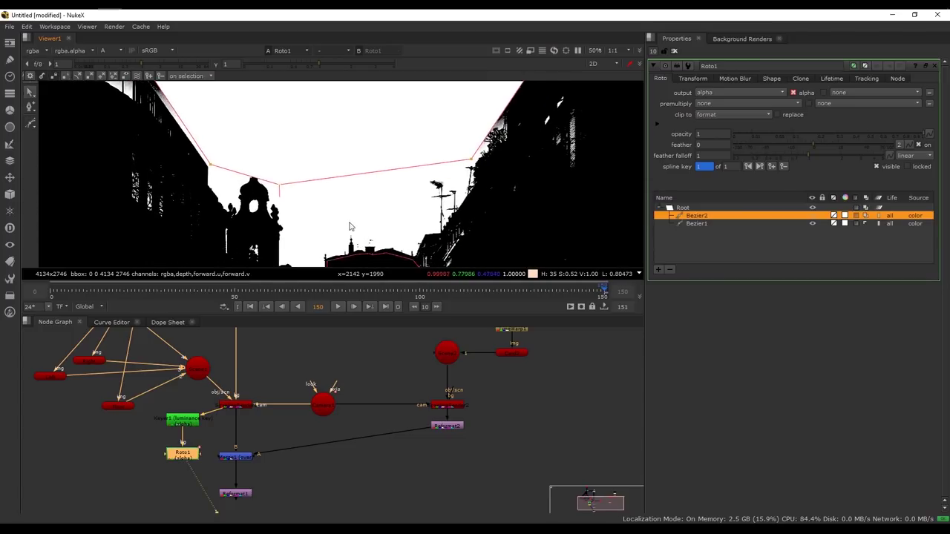
{"action": "left_click", "coordinate": [678, 52]}
Adjust the lower points of Roto1's Bezier2 at frame 50 so the shape fits between the rooftops
{"action": "scroll", "coordinate": [347, 172], "scroll_direction": "down", "scroll_amount": 2}
{"action": "double_click", "coordinate": [191, 455]}
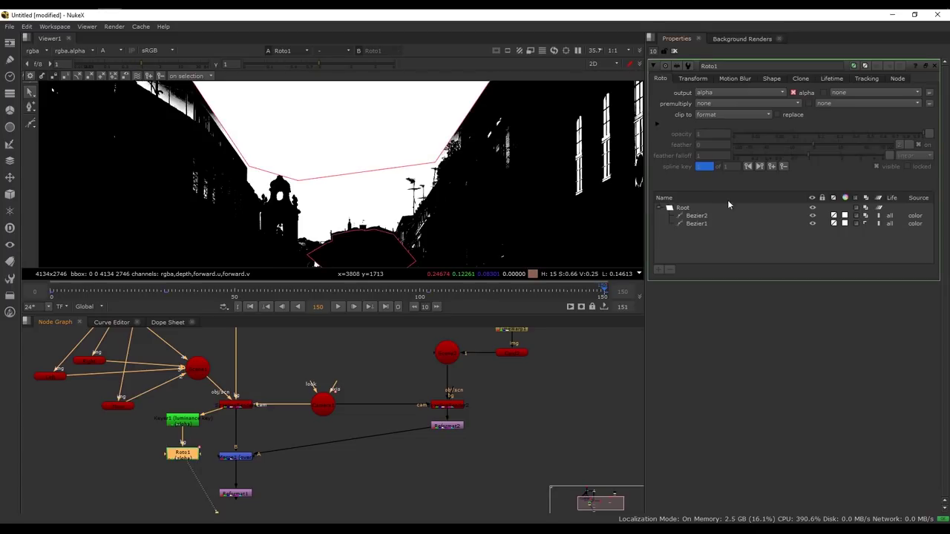
{"action": "left_click", "coordinate": [711, 222]}
{"action": "left_click", "coordinate": [712, 216]}
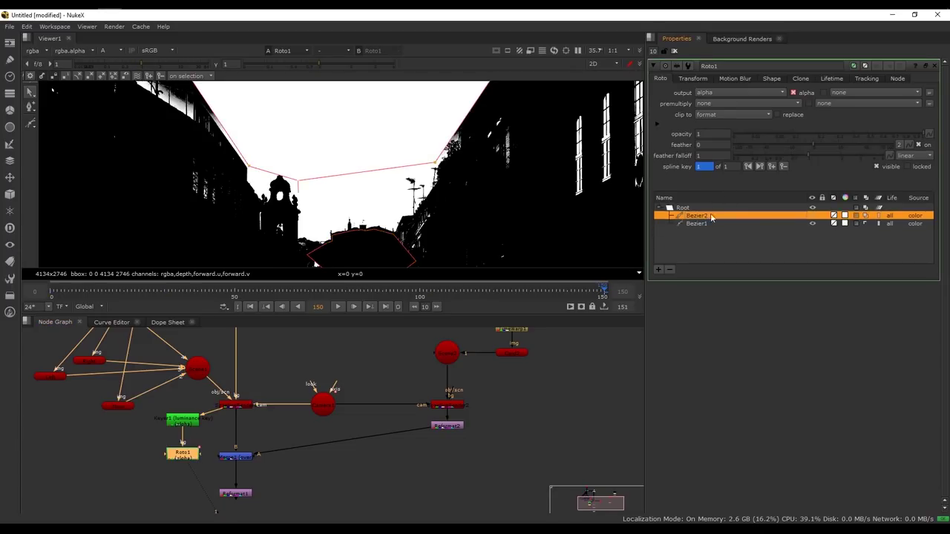
{"action": "left_click", "coordinate": [232, 295]}
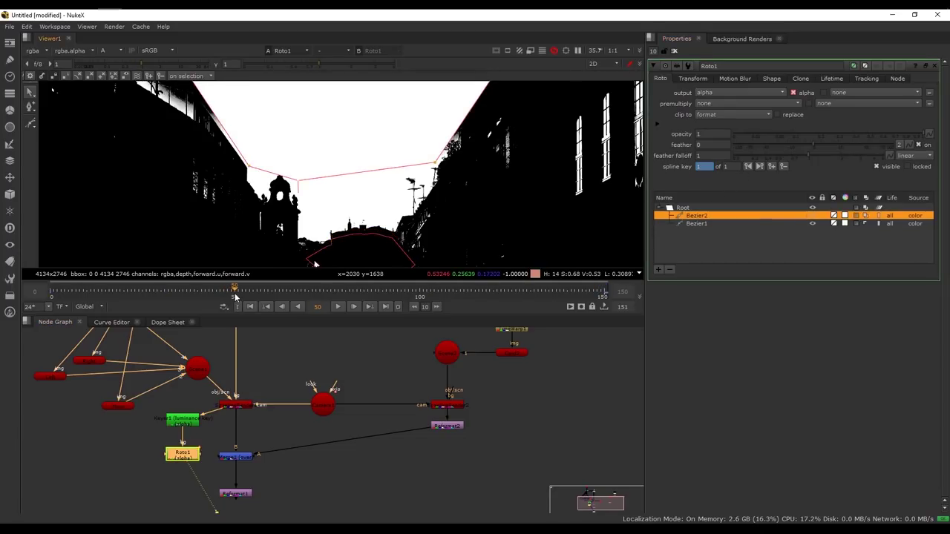
{"action": "scroll", "coordinate": [212, 135], "scroll_direction": "down", "scroll_amount": 5}
{"action": "scroll", "coordinate": [238, 195], "scroll_direction": "up", "scroll_amount": 4}
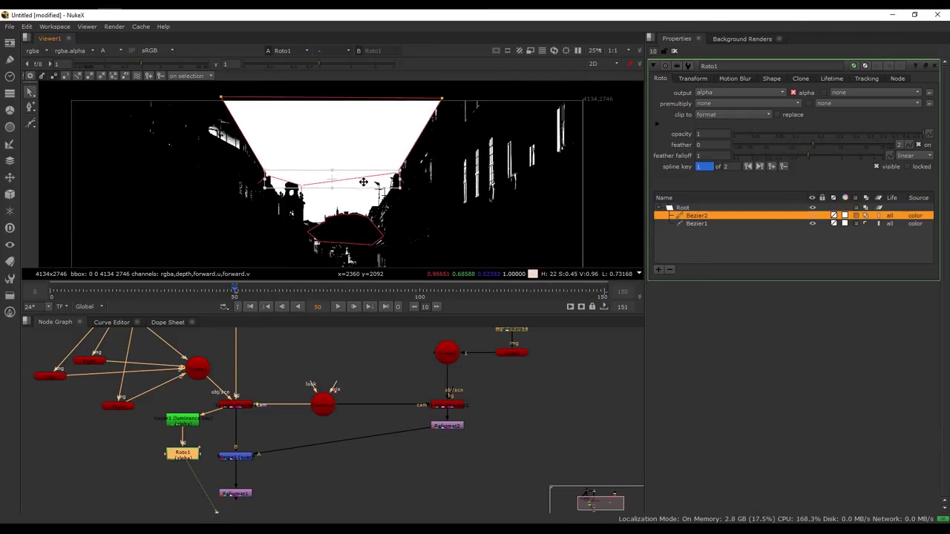
{"action": "left_click", "coordinate": [437, 190]}
{"action": "left_click_drag", "start_coordinate": [363, 183], "coordinate": [393, 178]}
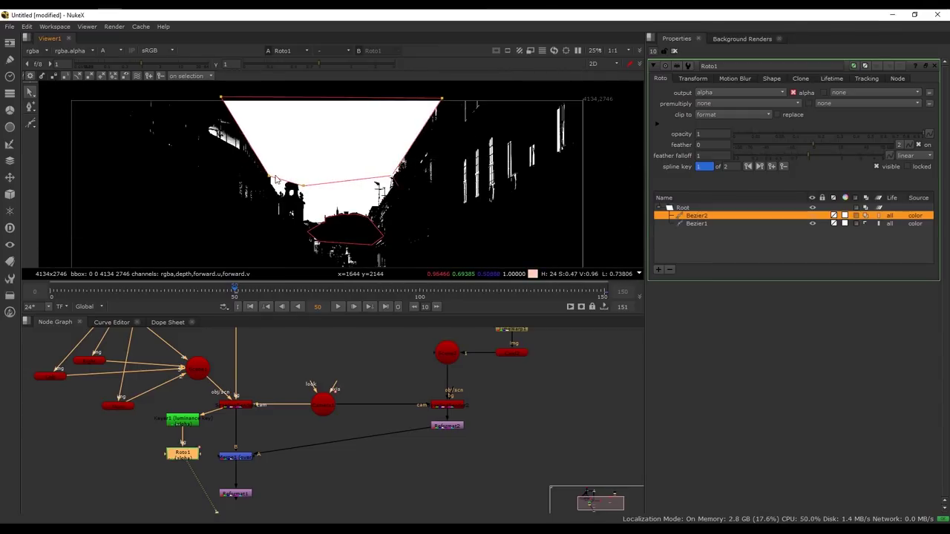
Move Bezier2's upper-left corner slightly up and right at frame 0, and inspect the matte along the skyline
{"action": "left_click", "coordinate": [50, 290]}
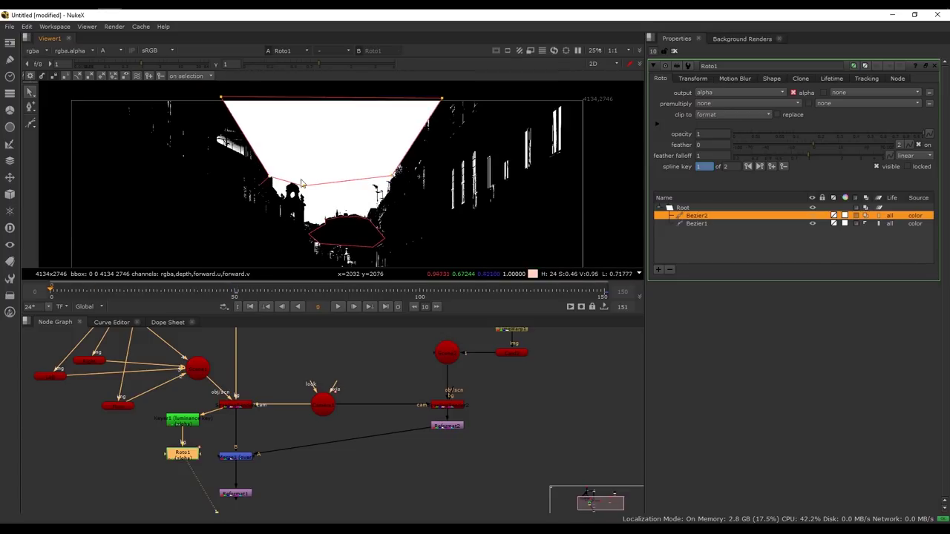
{"action": "left_click_drag", "start_coordinate": [221, 98], "coordinate": [223, 92]}
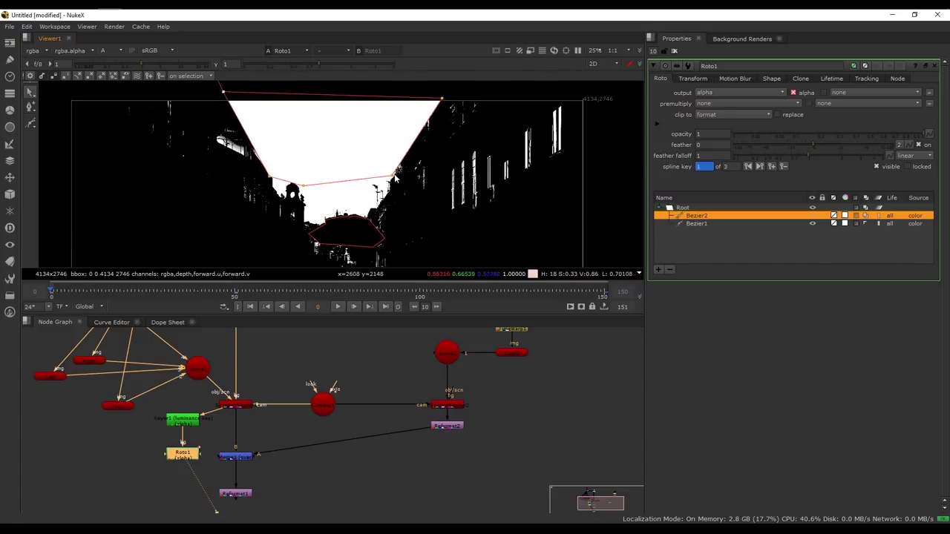
{"action": "left_click", "coordinate": [675, 50]}
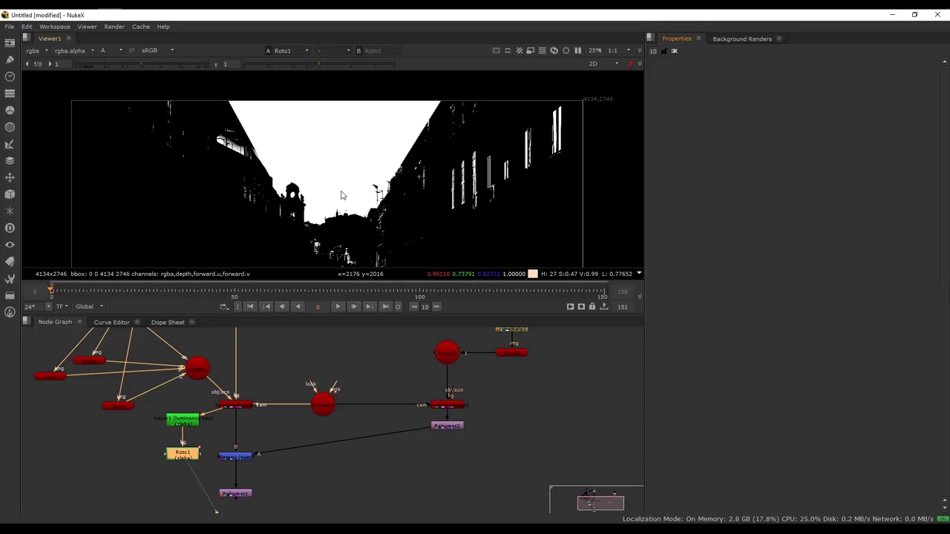
{"action": "scroll", "coordinate": [341, 195], "scroll_direction": "up", "scroll_amount": 8}
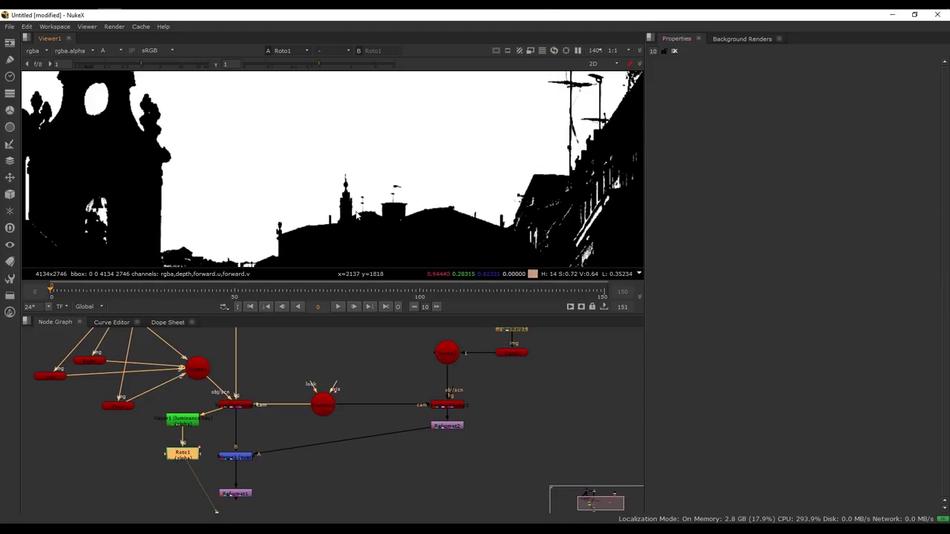
{"action": "scroll", "coordinate": [356, 237], "scroll_direction": "down", "scroll_amount": 7}
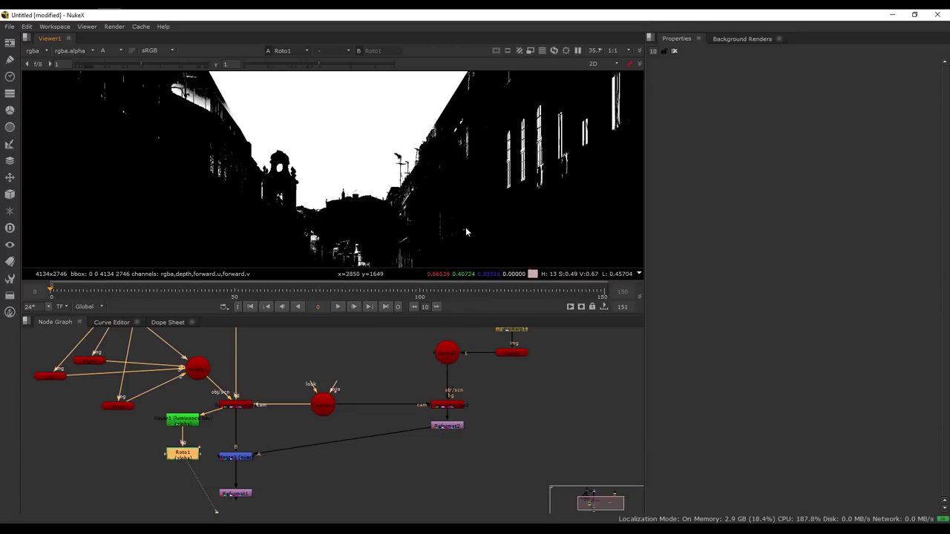
Show the Merge1 output in the viewer in full colour instead of alpha
{"action": "left_click", "coordinate": [322, 433]}
{"action": "middle_click_drag", "start_coordinate": [298, 465], "coordinate": [319, 431]}
{"action": "left_click", "coordinate": [247, 425]}
{"action": "key", "text": "1"}
{"action": "left_click", "coordinate": [300, 438]}
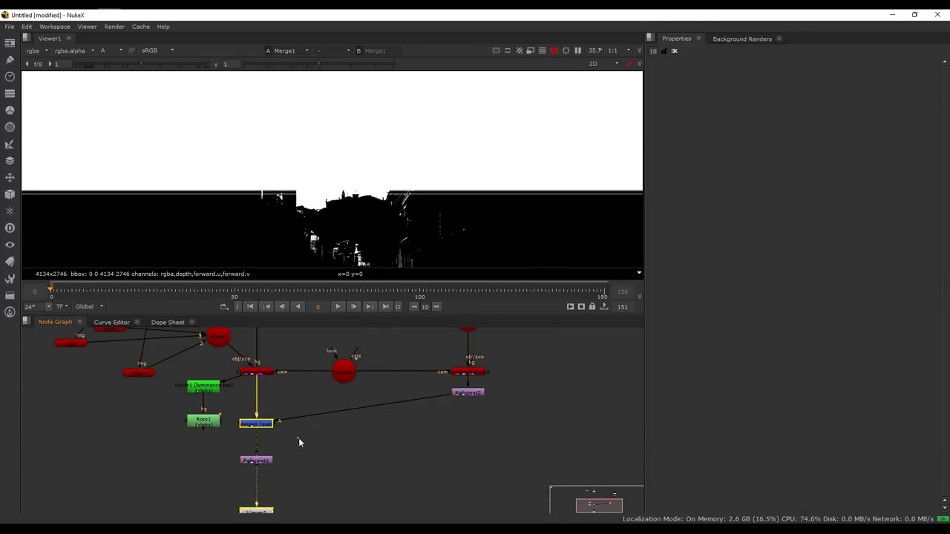
{"action": "left_click", "coordinate": [299, 441]}
{"action": "scroll", "coordinate": [277, 395], "scroll_direction": "up", "scroll_amount": 3}
{"action": "key", "text": "a"}
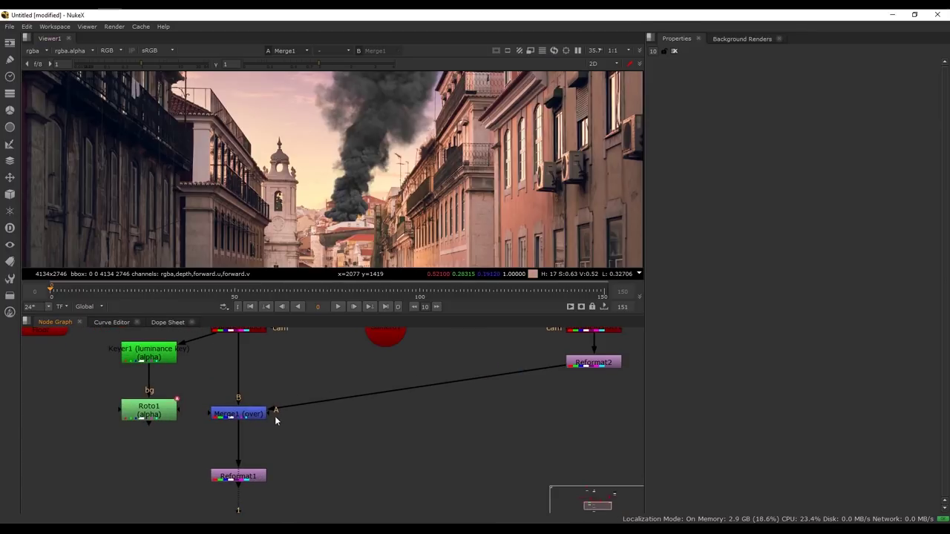
Connect Merge1's mask input to Roto1 and check the smoke behind the distant rooftops
{"action": "left_click_drag", "start_coordinate": [293, 439], "coordinate": [156, 413]}
{"action": "left_click", "coordinate": [234, 416]}
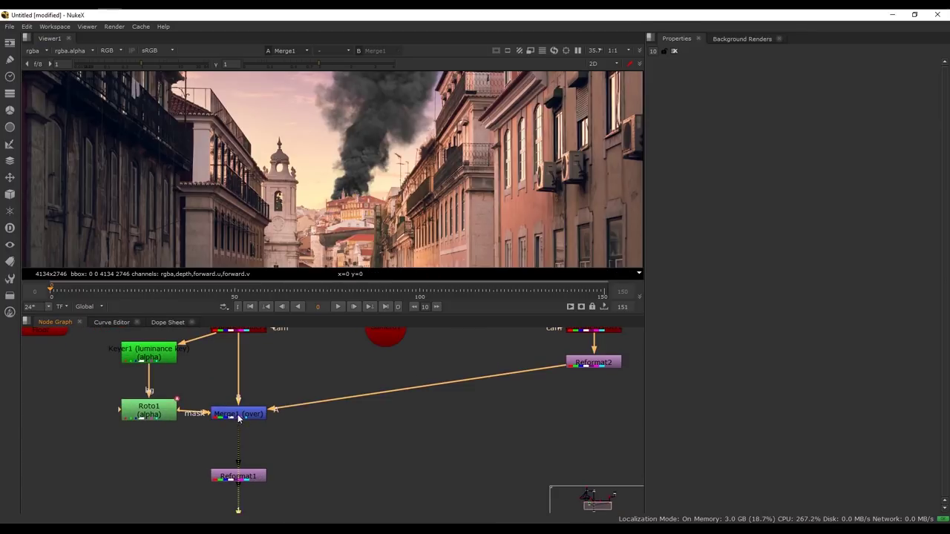
{"action": "double_click", "coordinate": [238, 416]}
{"action": "scroll", "coordinate": [466, 206], "scroll_direction": "up", "scroll_amount": 6}
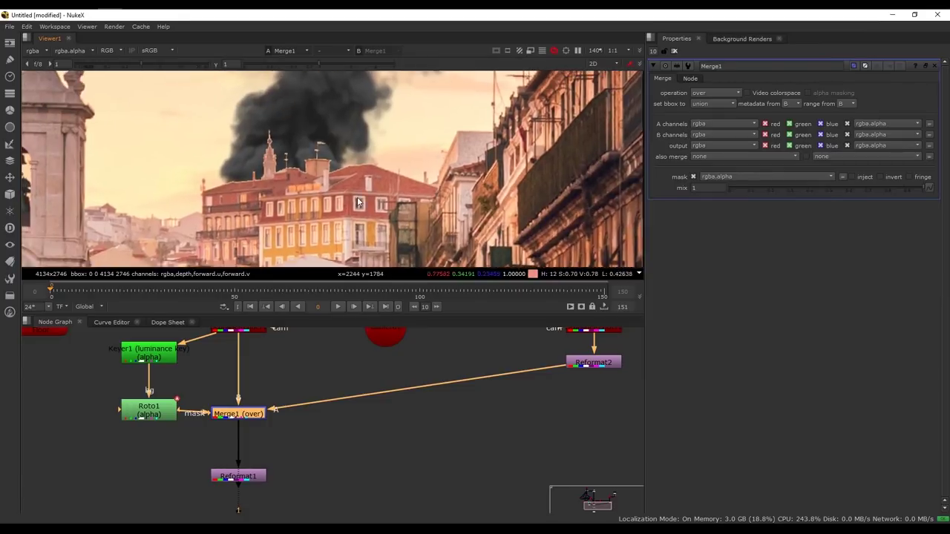
{"action": "left_click", "coordinate": [674, 52]}
Add an Erode (blur) node after Roto1 in the Merge1 mask branch
{"action": "left_click", "coordinate": [156, 413]}
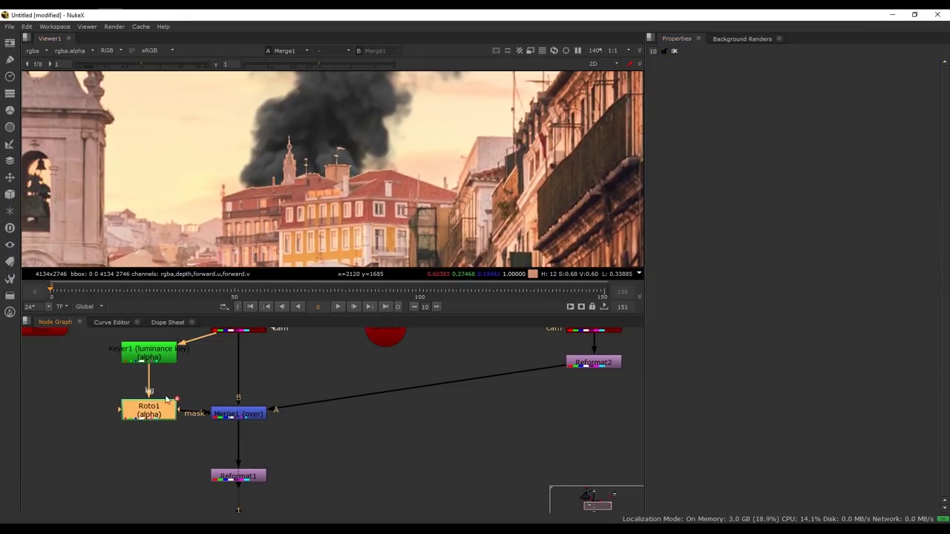
{"action": "key", "text": "Tab"}
{"action": "type", "text": "erode"}
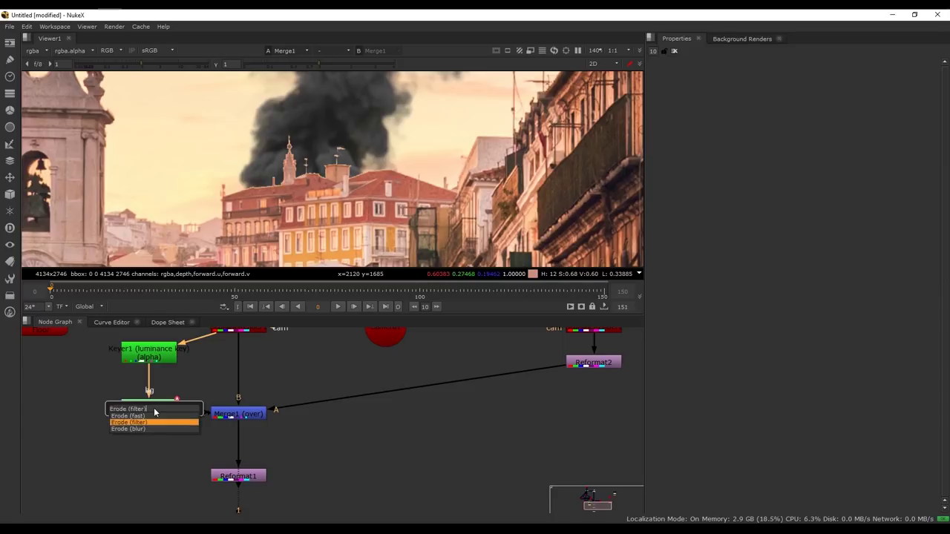
{"action": "key", "text": "Return"}
{"action": "scroll", "coordinate": [319, 149], "scroll_direction": "up", "scroll_amount": 4}
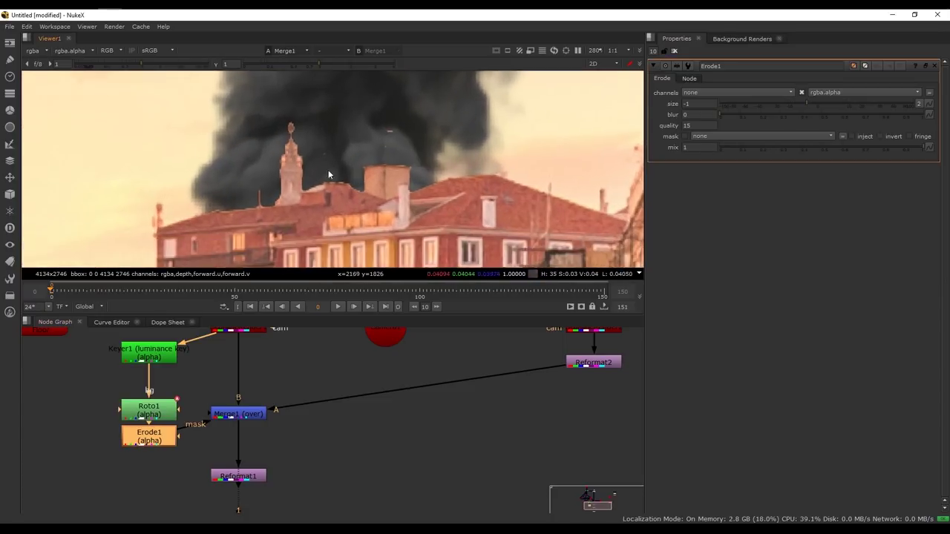
Set Erode1's size to -1.2 and its blur to 0.06 to refine the smoke mask edges
{"action": "left_click_drag", "start_coordinate": [796, 108], "coordinate": [806, 106]}
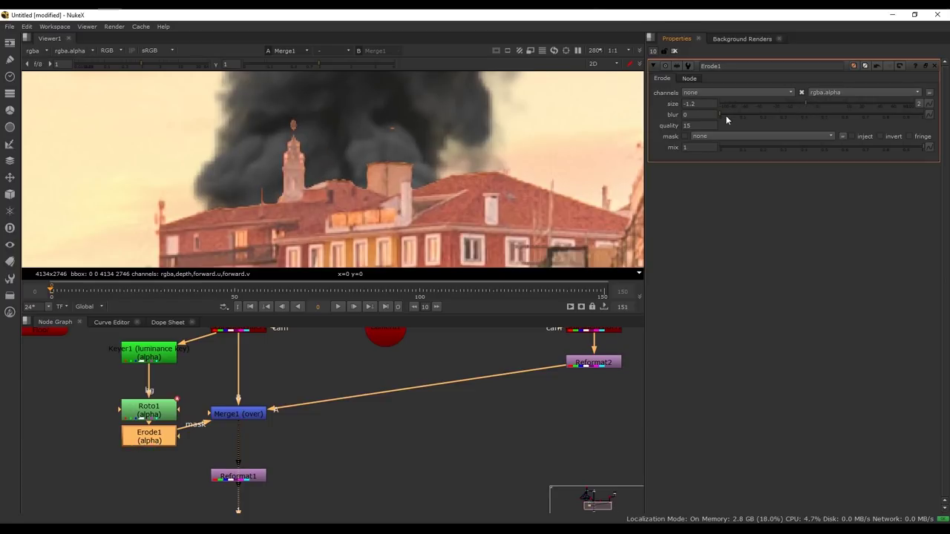
{"action": "left_click_drag", "start_coordinate": [725, 115], "coordinate": [732, 114]}
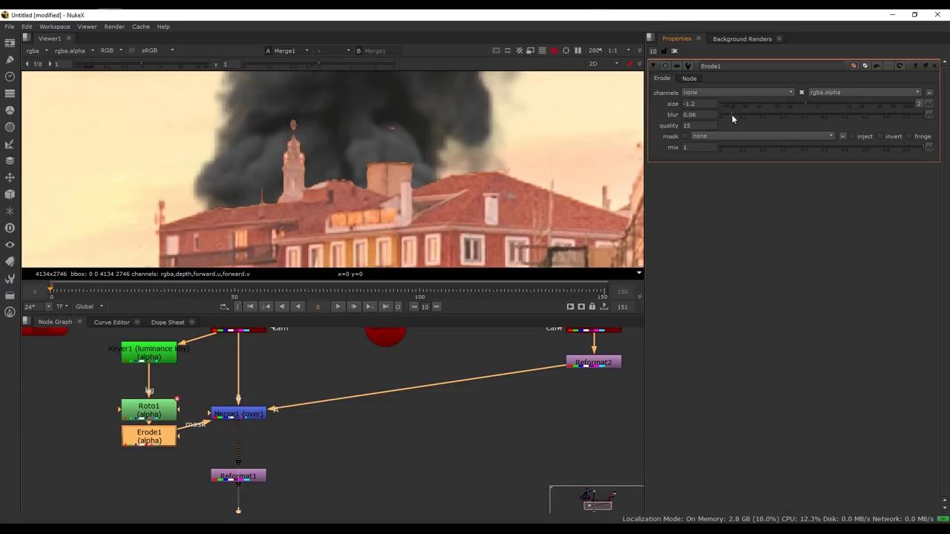
{"action": "left_click", "coordinate": [674, 50]}
{"action": "scroll", "coordinate": [358, 222], "scroll_direction": "up", "scroll_amount": 3}
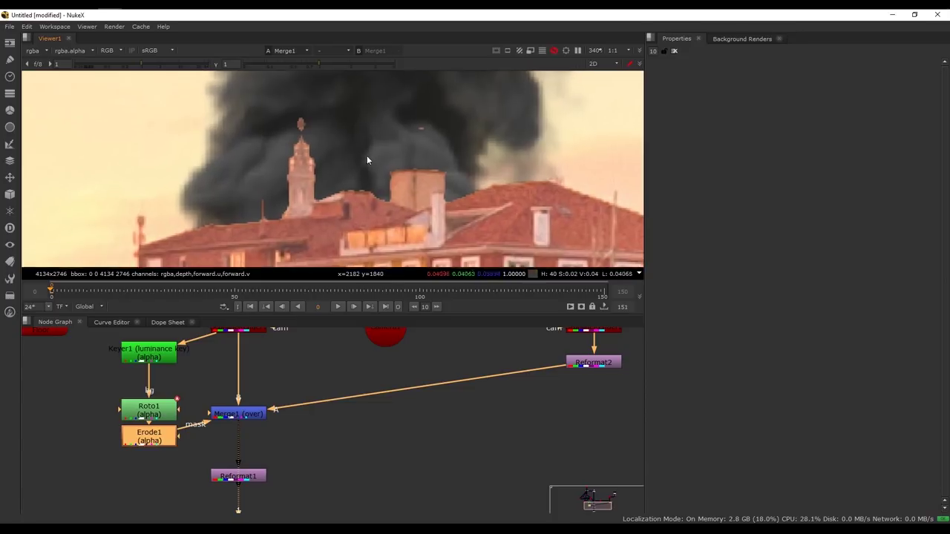
Move Merge1, Reformat1 and the Viewer node down to make room below Merge1, and view the Reformat1 output
{"action": "left_click", "coordinate": [239, 416]}
{"action": "left_click_drag", "start_coordinate": [240, 418], "coordinate": [239, 441]}
{"action": "middle_click_drag", "start_coordinate": [313, 449], "coordinate": [347, 376]}
{"action": "left_click_drag", "start_coordinate": [282, 406], "coordinate": [283, 452]}
{"action": "key", "text": "1"}
{"action": "middle_click_drag", "start_coordinate": [285, 479], "coordinate": [294, 436]}
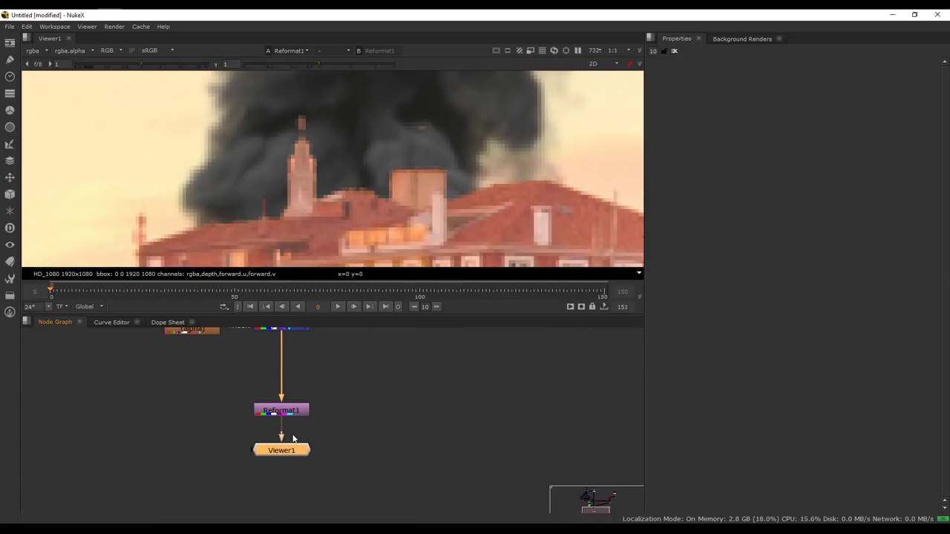
{"action": "left_click_drag", "start_coordinate": [292, 449], "coordinate": [293, 490]}
{"action": "left_click_drag", "start_coordinate": [295, 411], "coordinate": [295, 441]}
{"action": "middle_click_drag", "start_coordinate": [326, 385], "coordinate": [320, 439]}
View Merge1, insert a Defocus node between it and Reformat1, and set its defocus to 1
{"action": "left_click", "coordinate": [287, 383]}
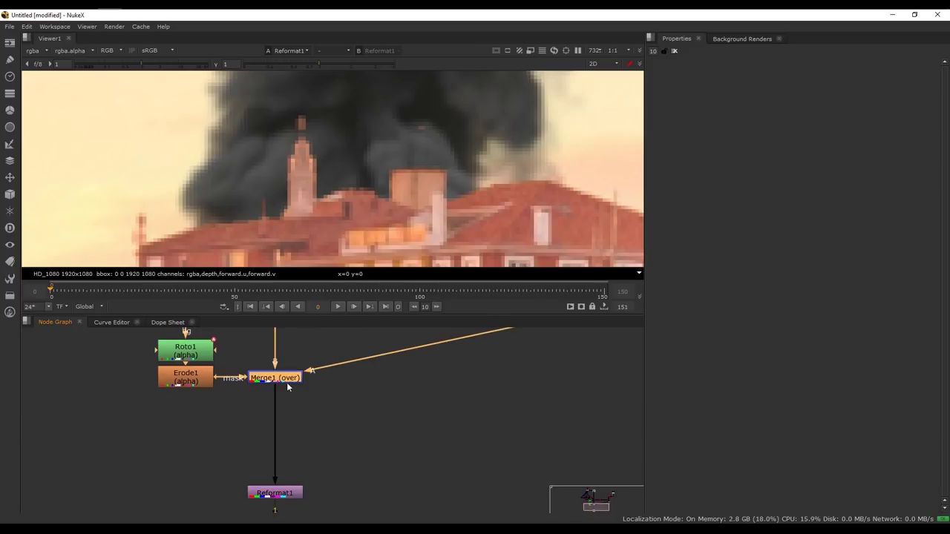
{"action": "key", "text": "1"}
{"action": "left_click", "coordinate": [306, 381]}
{"action": "key", "text": "Tab"}
{"action": "type", "text": "defocus"}
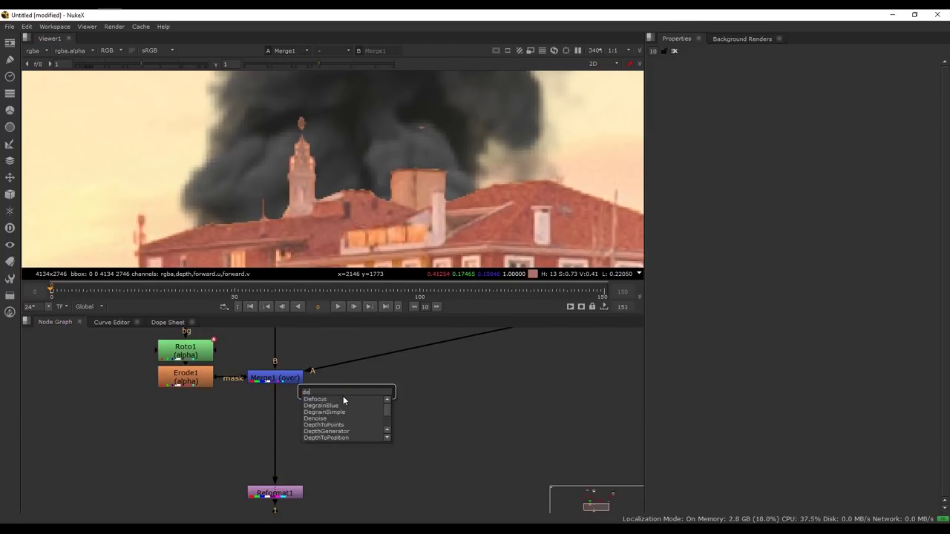
{"action": "key", "text": "Return"}
{"action": "left_click_drag", "start_coordinate": [341, 394], "coordinate": [268, 420]}
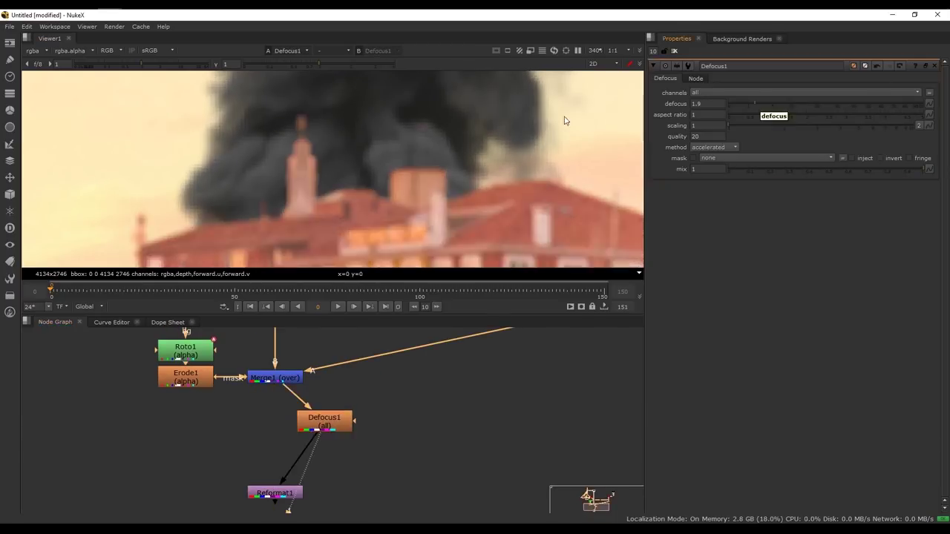
{"action": "left_click_drag", "start_coordinate": [755, 105], "coordinate": [752, 105]}
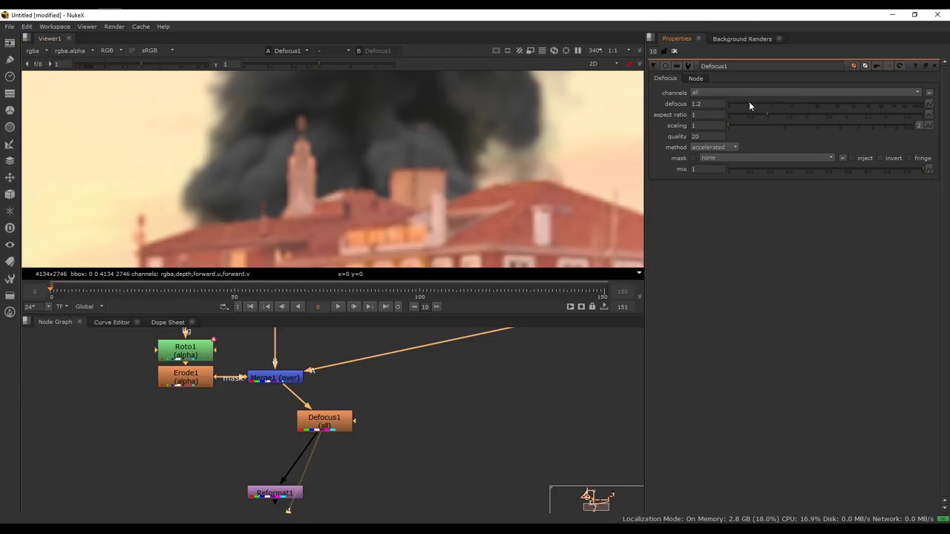
{"action": "left_click", "coordinate": [748, 103]}
Add a new Roto node beside Defocus1 and connect it to the Defocus mask input
{"action": "left_click", "coordinate": [428, 415]}
{"action": "key", "text": "o"}
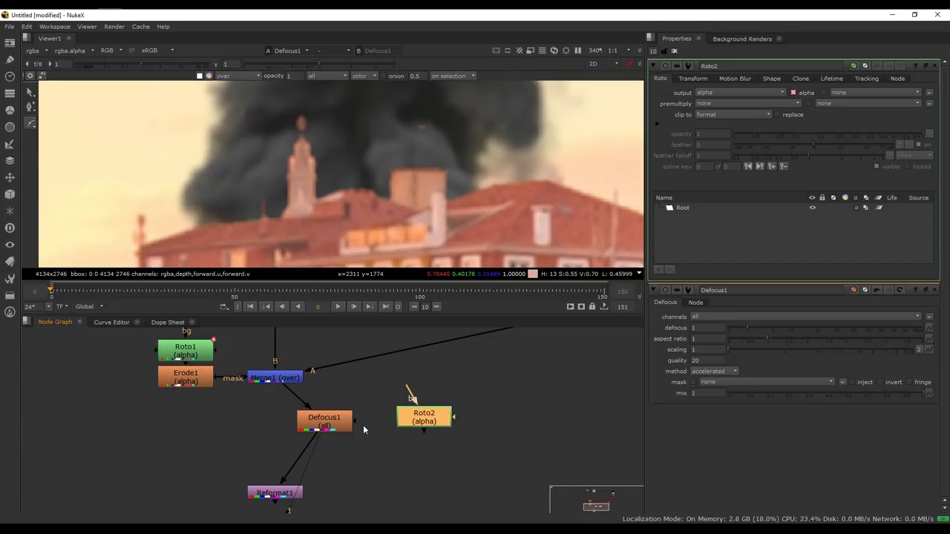
{"action": "left_click_drag", "start_coordinate": [423, 427], "coordinate": [423, 425]}
Draw a closed Bezier in Roto2 around the small tower and the distant rooftops at frame 0
{"action": "left_click", "coordinate": [296, 107]}
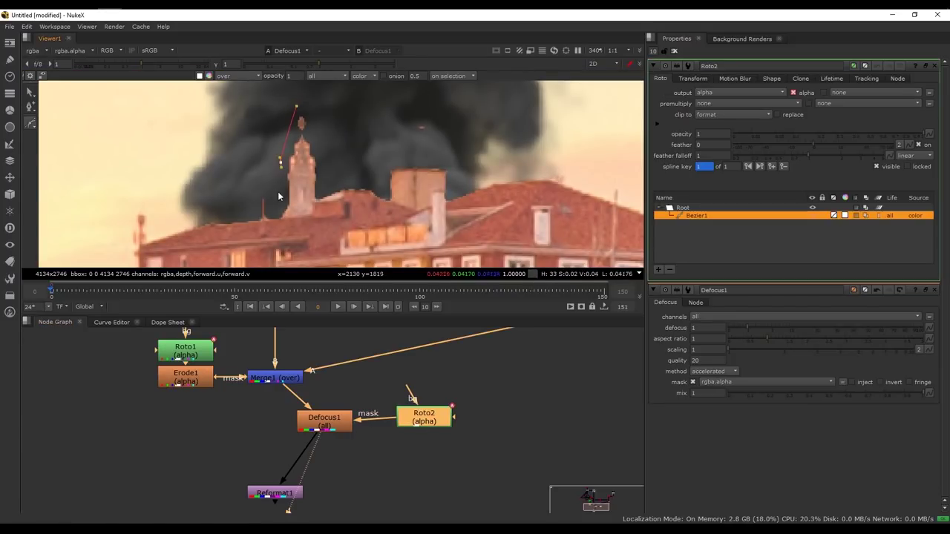
{"action": "left_click", "coordinate": [226, 247]}
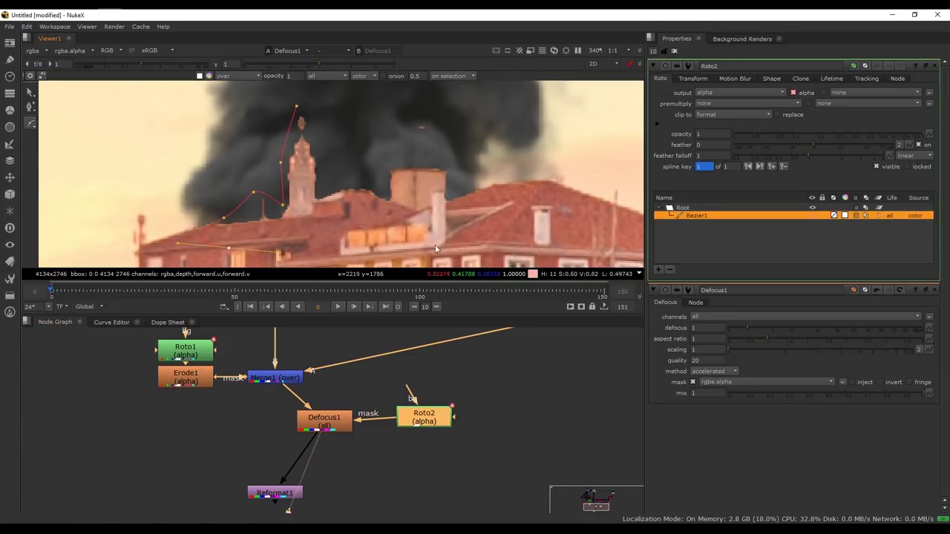
{"action": "left_click", "coordinate": [296, 107]}
Open the Defocus1 properties and set Roto2's clip to option to no clip
{"action": "double_click", "coordinate": [334, 422]}
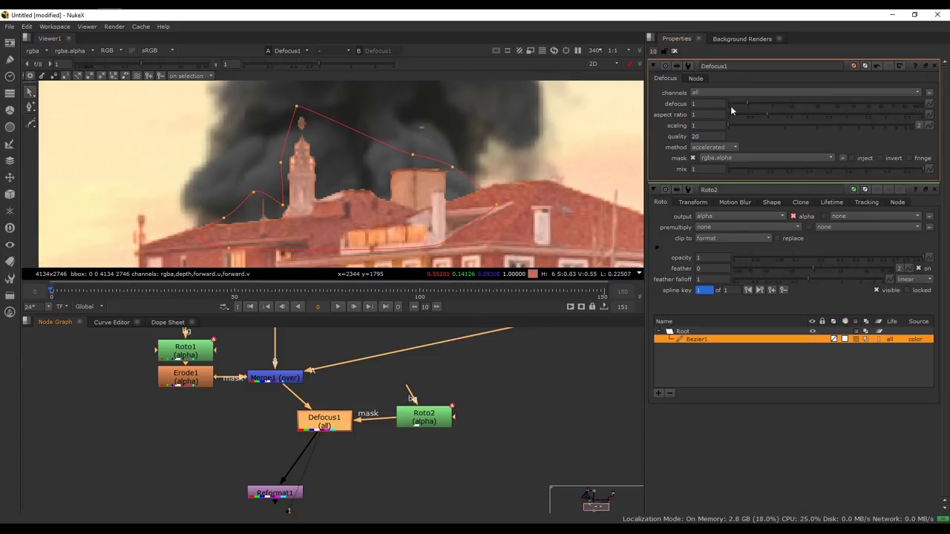
{"action": "left_click", "coordinate": [731, 238]}
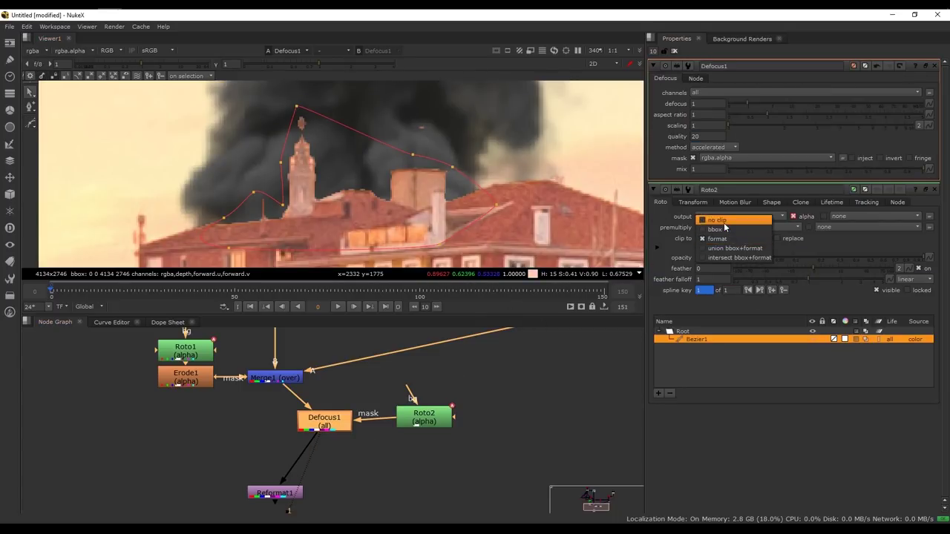
{"action": "left_click", "coordinate": [726, 220]}
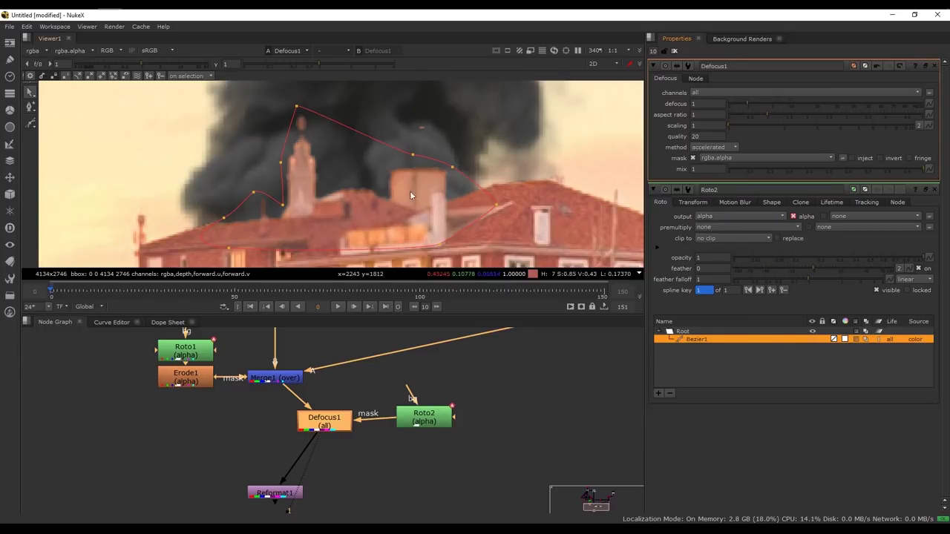
Refine the Roto2 Bezier beside the tower at frame 0 and key it at frame 50 to follow the tower and rooftops
{"action": "middle_click_drag", "start_coordinate": [438, 215], "coordinate": [446, 211]}
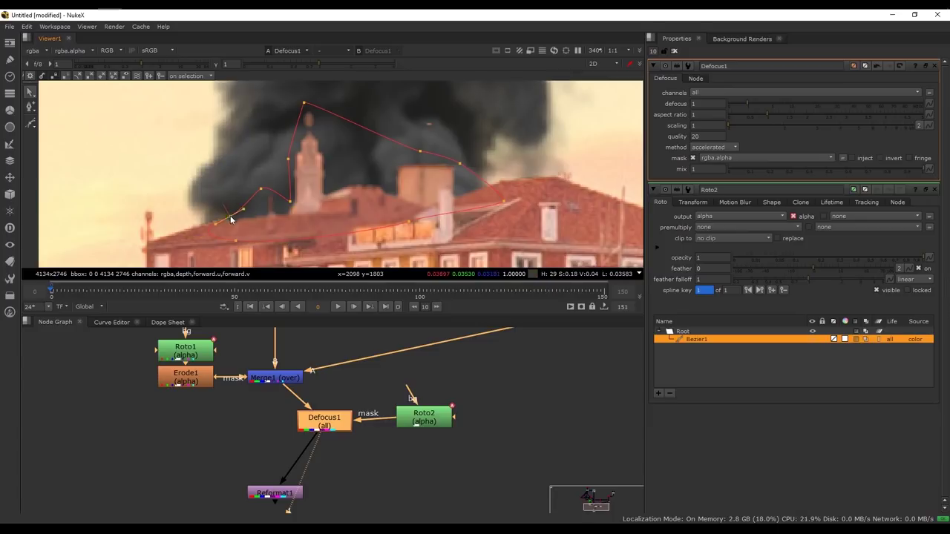
{"action": "left_click", "coordinate": [261, 191]}
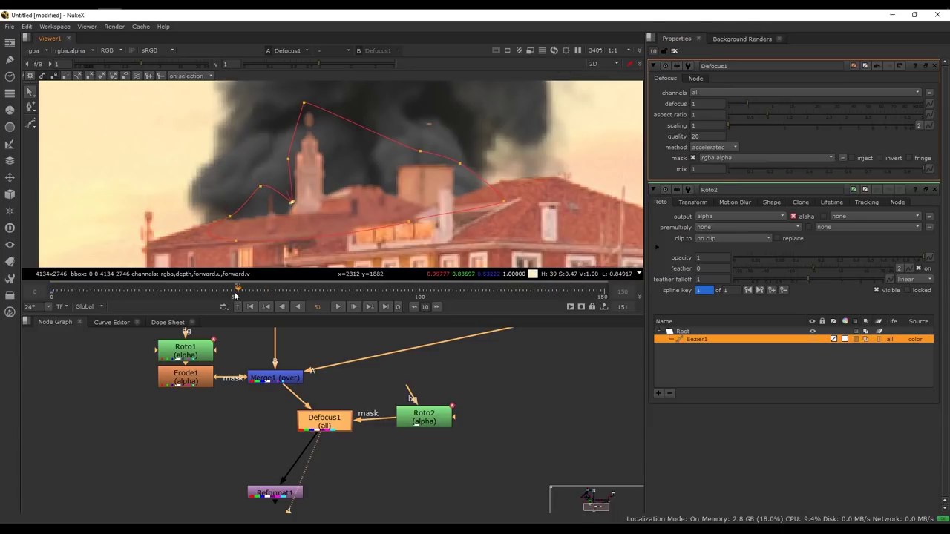
{"action": "left_click", "coordinate": [237, 291]}
{"action": "left_click_drag", "start_coordinate": [343, 176], "coordinate": [346, 162]}
{"action": "left_click", "coordinate": [572, 165]}
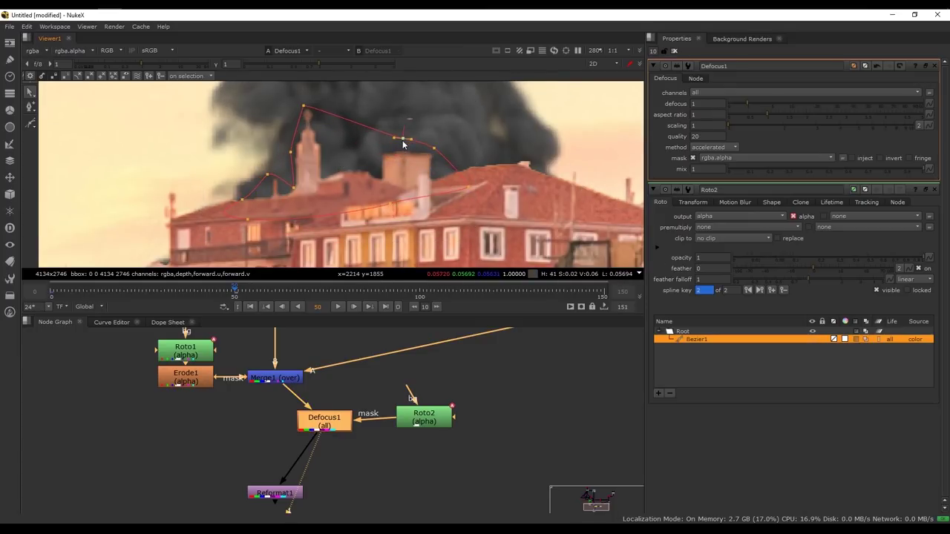
At frame 150, move the whole Roto2 Bezier up over the distant rooftops and adjust its points around the tower
{"action": "left_click", "coordinate": [604, 296]}
{"action": "scroll", "coordinate": [300, 169], "scroll_direction": "down", "scroll_amount": 2}
{"action": "key", "text": "ctrl+a"}
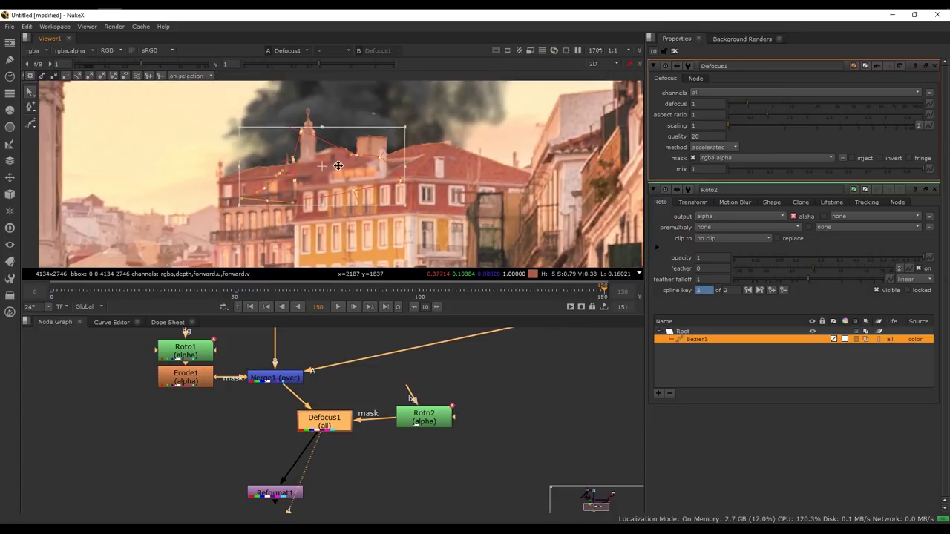
{"action": "left_click_drag", "start_coordinate": [338, 165], "coordinate": [338, 145]}
{"action": "left_click", "coordinate": [300, 113]}
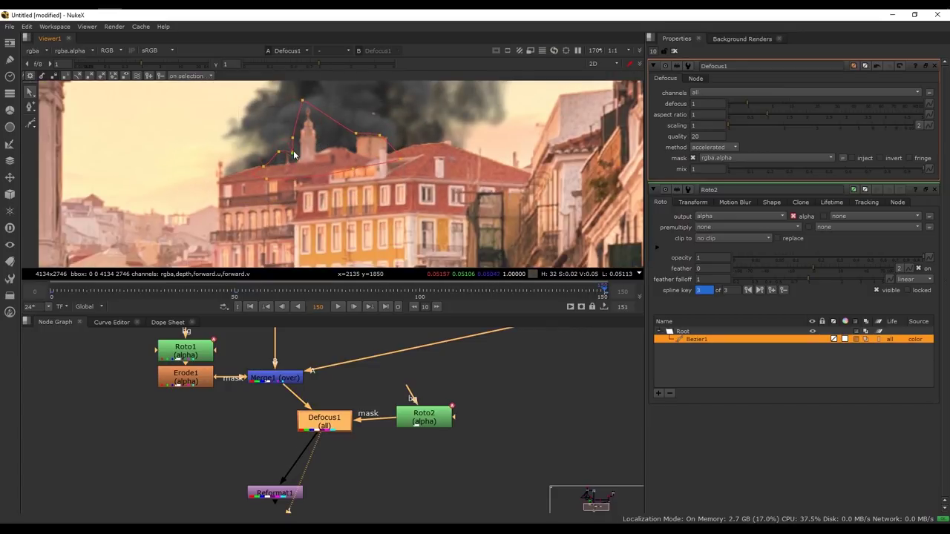
Close the open node properties and inspect the smoke composite in an enlarged viewer
{"action": "left_click", "coordinate": [674, 51]}
{"action": "key", "text": "space"}
{"action": "scroll", "coordinate": [413, 197], "scroll_direction": "down", "scroll_amount": 5}
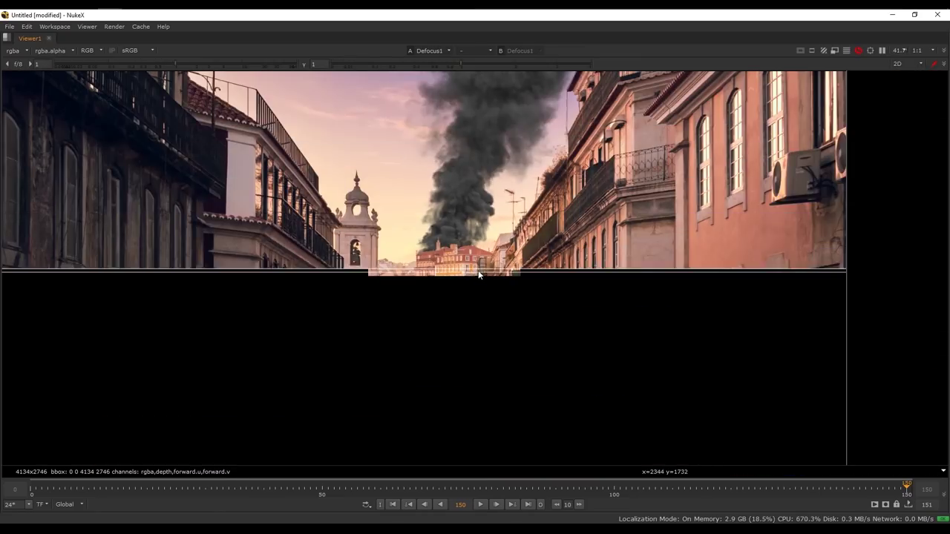
{"action": "middle_click_drag", "start_coordinate": [452, 238], "coordinate": [409, 209]}
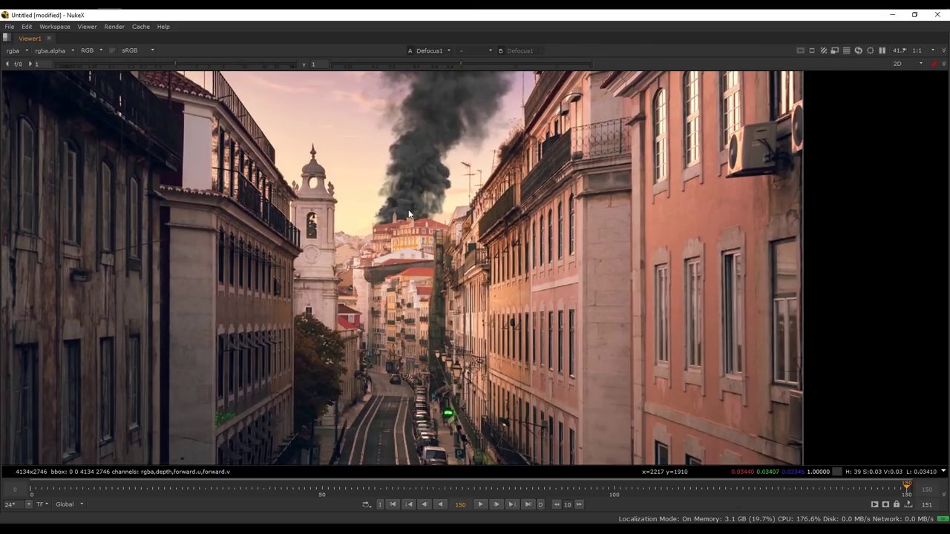
{"action": "scroll", "coordinate": [409, 209], "scroll_direction": "down", "scroll_amount": 1}
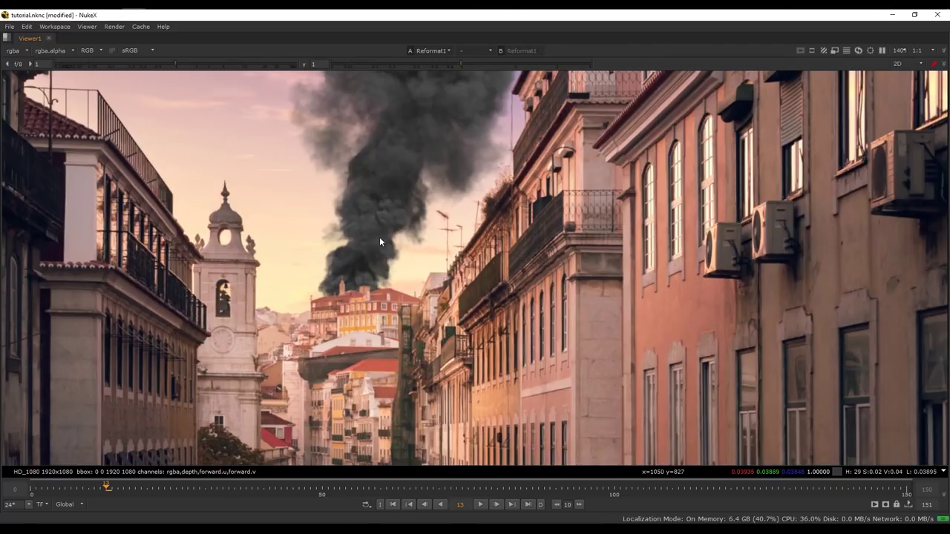
{"action": "middle_click_drag", "start_coordinate": [379, 236], "coordinate": [400, 246]}
Add a ColorCorrect node to the smoke branch between Reformat2 and Merge1
{"action": "key", "text": "space"}
{"action": "middle_click_drag", "start_coordinate": [405, 389], "coordinate": [370, 492]}
{"action": "middle_click_drag", "start_coordinate": [430, 404], "coordinate": [576, 409]}
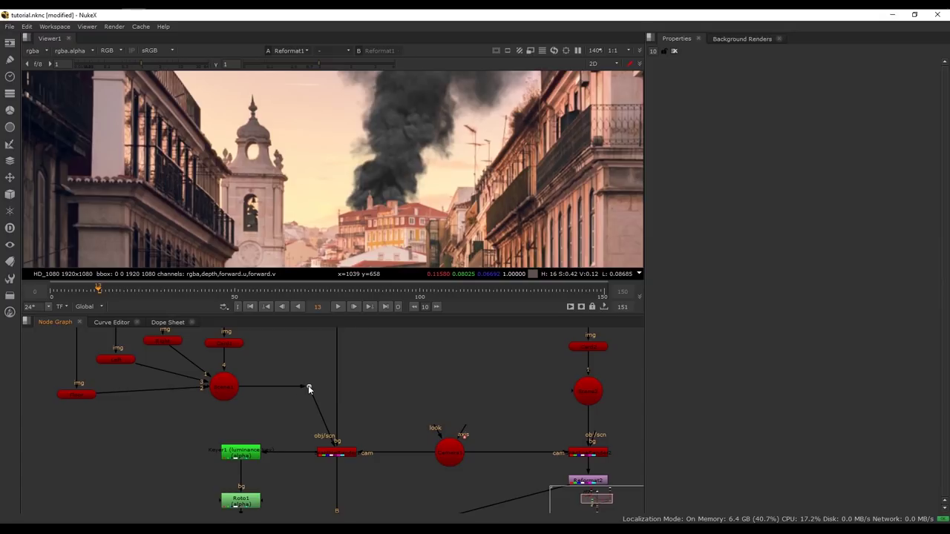
{"action": "middle_click_drag", "start_coordinate": [465, 482], "coordinate": [378, 394]}
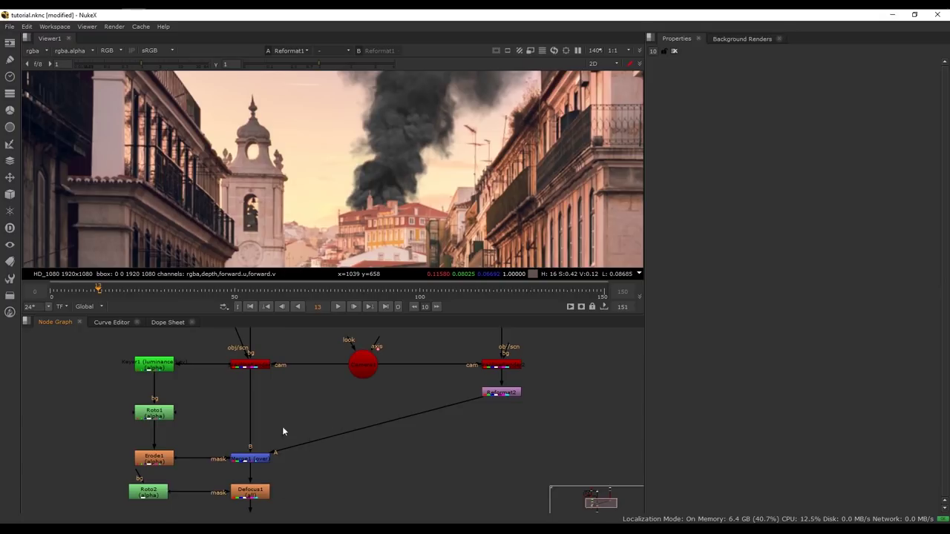
{"action": "middle_click_drag", "start_coordinate": [286, 429], "coordinate": [300, 382]}
{"action": "middle_click_drag", "start_coordinate": [357, 369], "coordinate": [319, 415]}
{"action": "key", "text": "c"}
{"action": "left_click_drag", "start_coordinate": [369, 398], "coordinate": [478, 426]}
{"action": "middle_click_drag", "start_coordinate": [411, 413], "coordinate": [381, 433]}
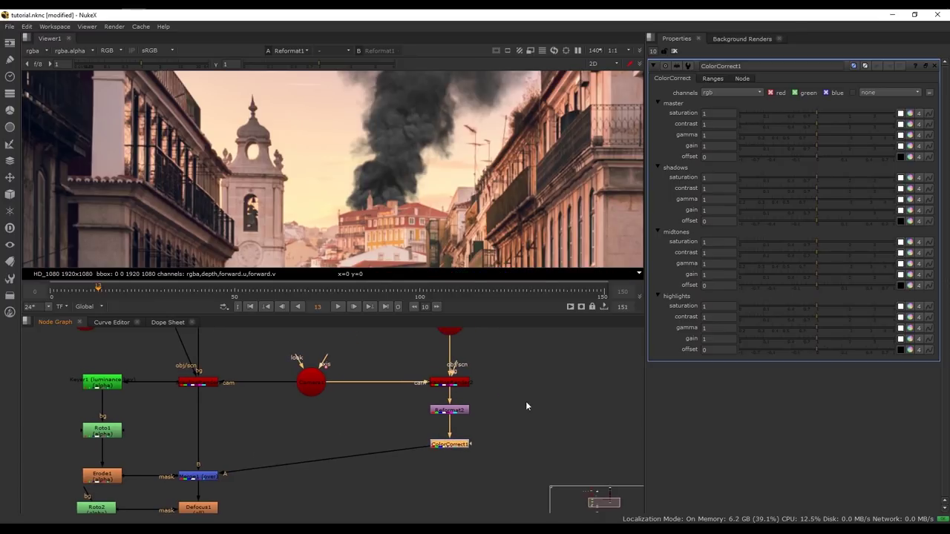
In ColorCorrect1, set the master contrast to 0.7 and the blue channel of the master gain to 0.74
{"action": "middle_click_drag", "start_coordinate": [526, 406], "coordinate": [505, 424]}
{"action": "left_click", "coordinate": [805, 125]}
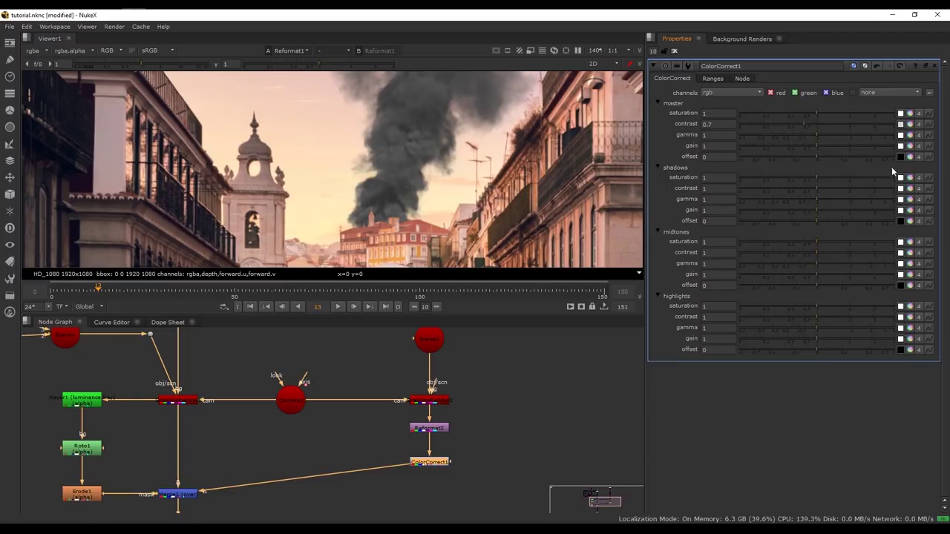
{"action": "left_click", "coordinate": [910, 145]}
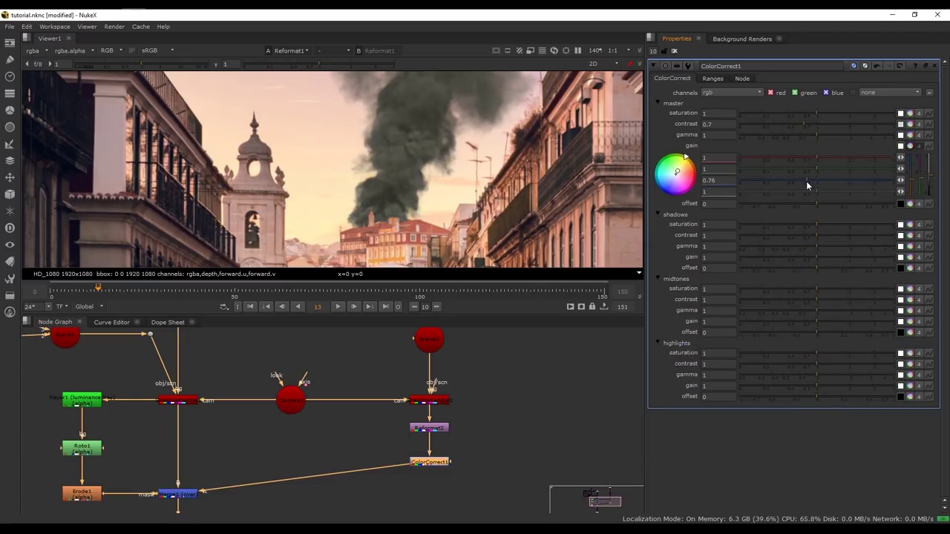
{"action": "left_click", "coordinate": [807, 181]}
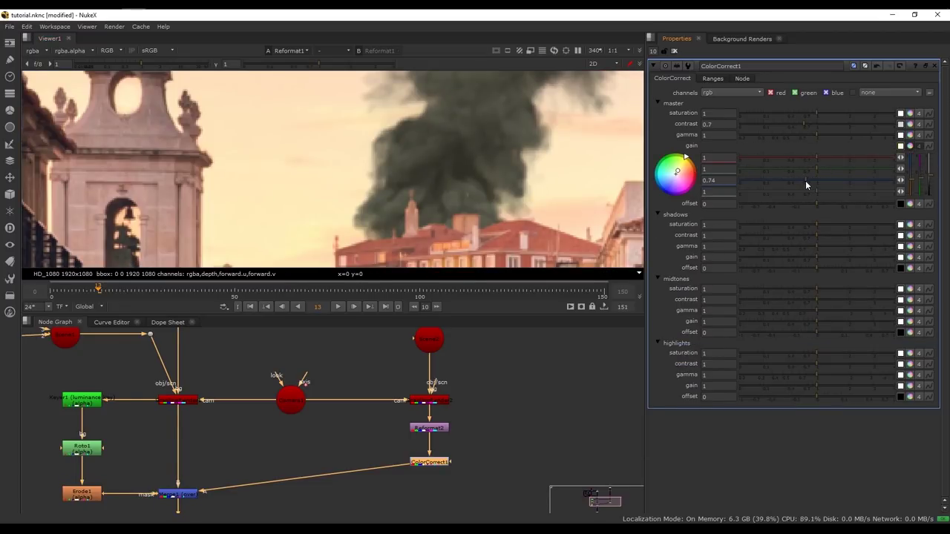
{"action": "scroll", "coordinate": [441, 168], "scroll_direction": "down", "scroll_amount": 5}
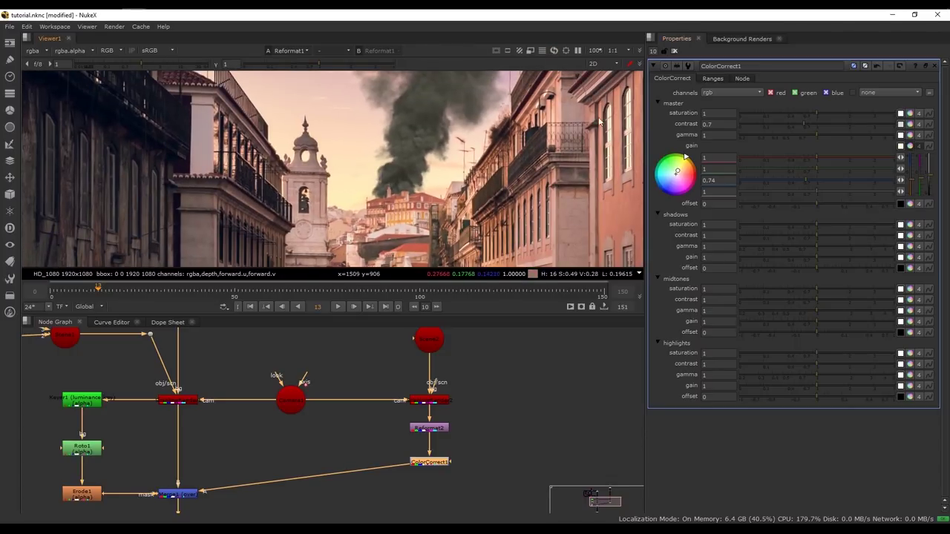
Insert a LightWrap node between ColorCorrect1 and Merge1, and connect its B input to the background scene's render node
{"action": "left_click_drag", "start_coordinate": [431, 465], "coordinate": [431, 457]}
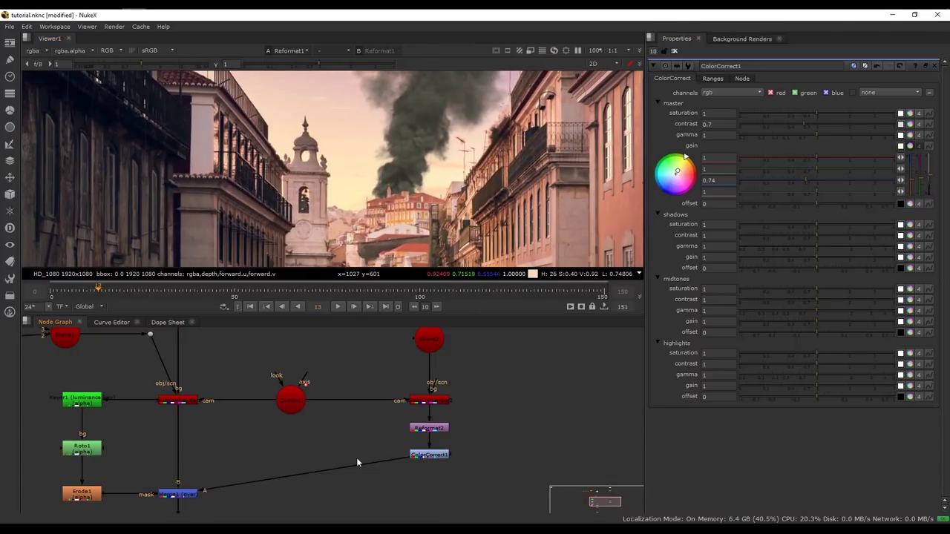
{"action": "key", "text": "Tab"}
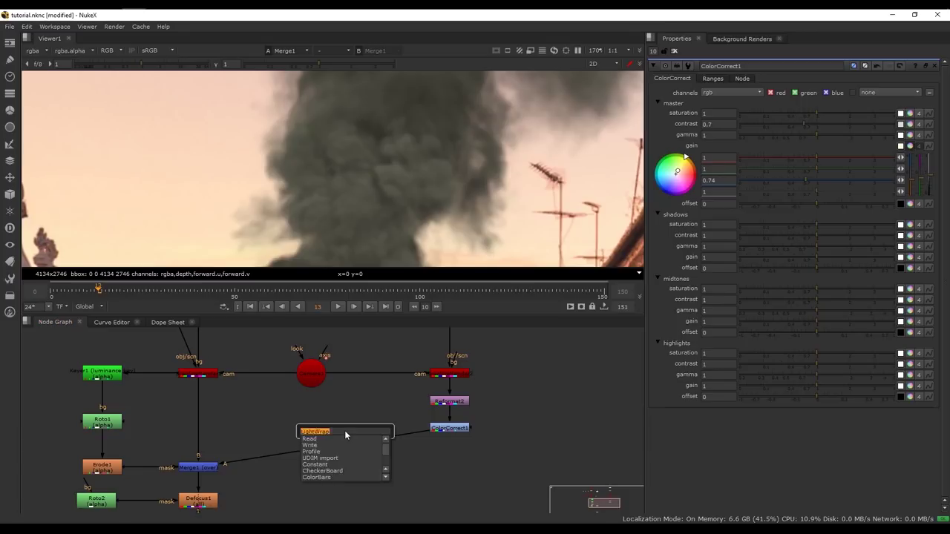
{"action": "type", "text": "LightWrap"}
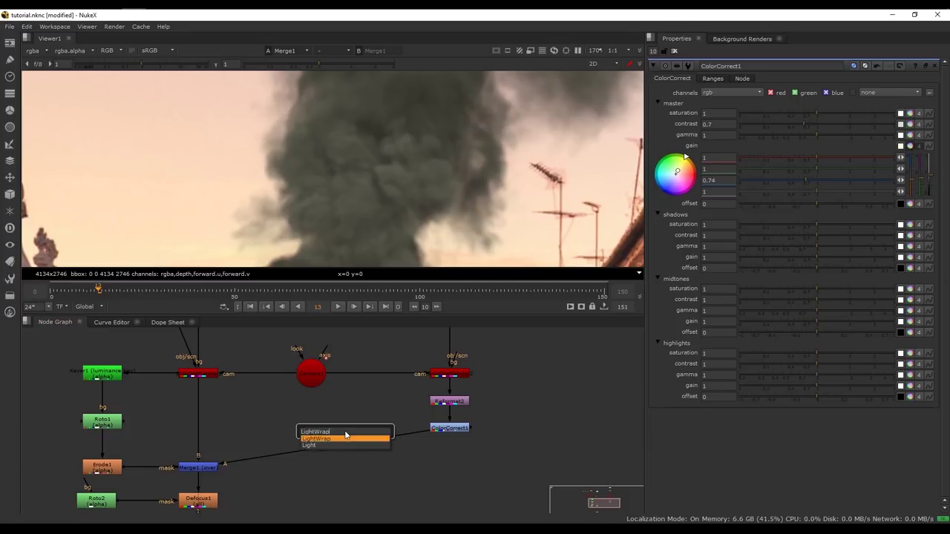
{"action": "key", "text": "Return"}
{"action": "left_click_drag", "start_coordinate": [345, 436], "coordinate": [197, 373]}
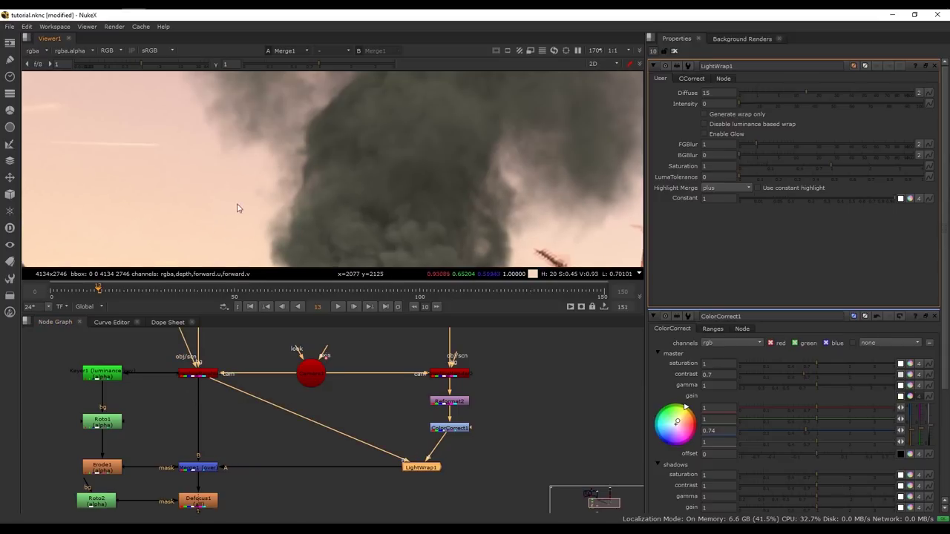
Set LightWrap1's Diffuse to 9.4 and its Intensity to 3.5
{"action": "middle_click_drag", "start_coordinate": [397, 217], "coordinate": [404, 163]}
{"action": "middle_click_drag", "start_coordinate": [436, 240], "coordinate": [430, 173]}
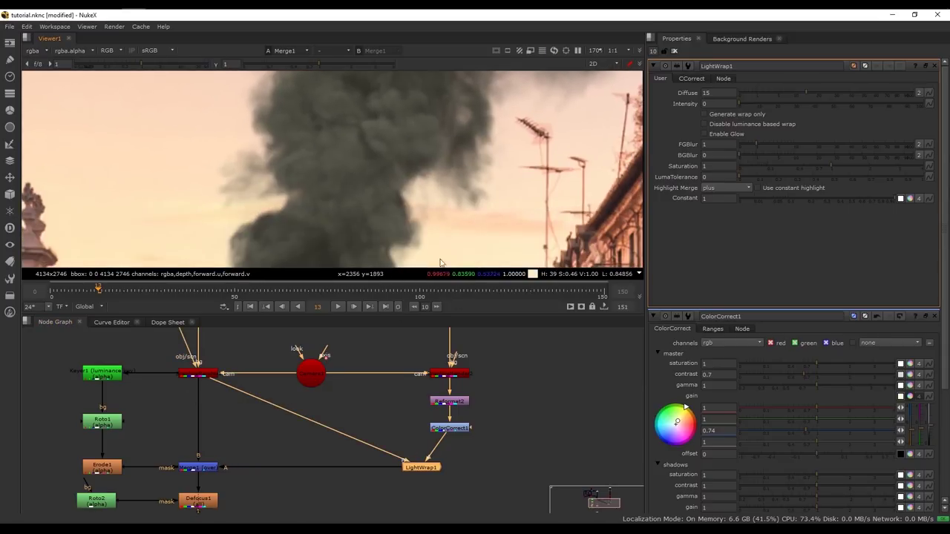
{"action": "scroll", "coordinate": [345, 162], "scroll_direction": "down", "scroll_amount": 5}
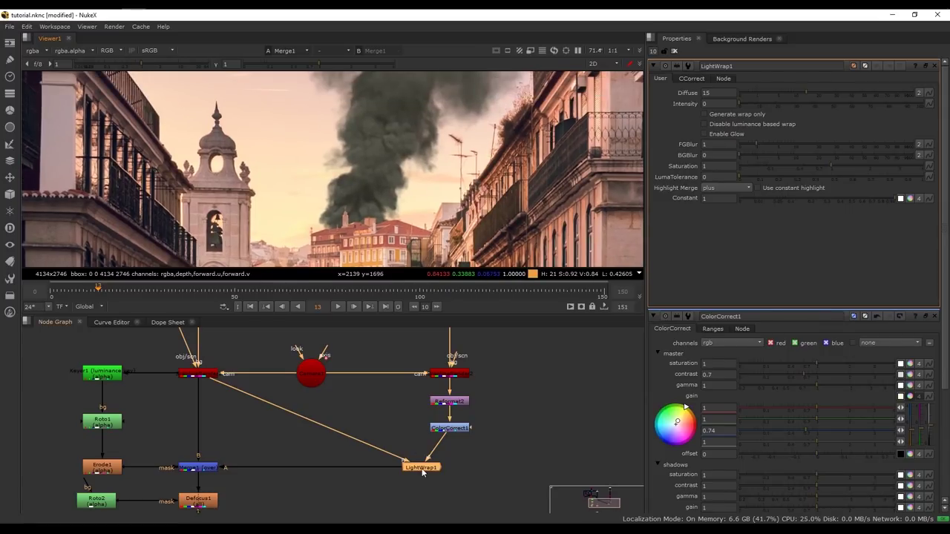
{"action": "mouse_move", "coordinate": [740, 104]}
{"action": "left_mouse_down"}
{"action": "mouse_move", "coordinate": [757, 101]}
{"action": "mouse_move", "coordinate": [744, 103]}
{"action": "left_mouse_up"}
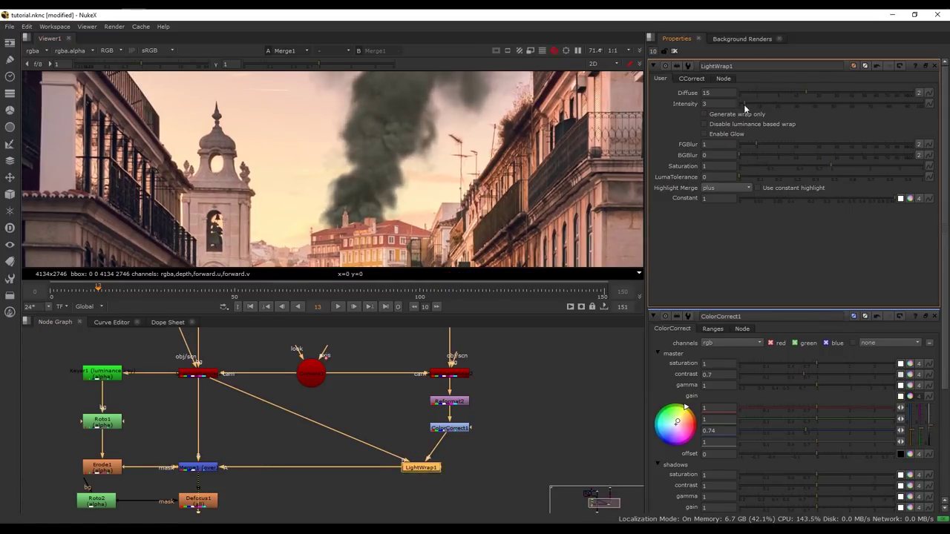
{"action": "left_click", "coordinate": [792, 92]}
{"action": "left_click_drag", "start_coordinate": [744, 105], "coordinate": [746, 109]}
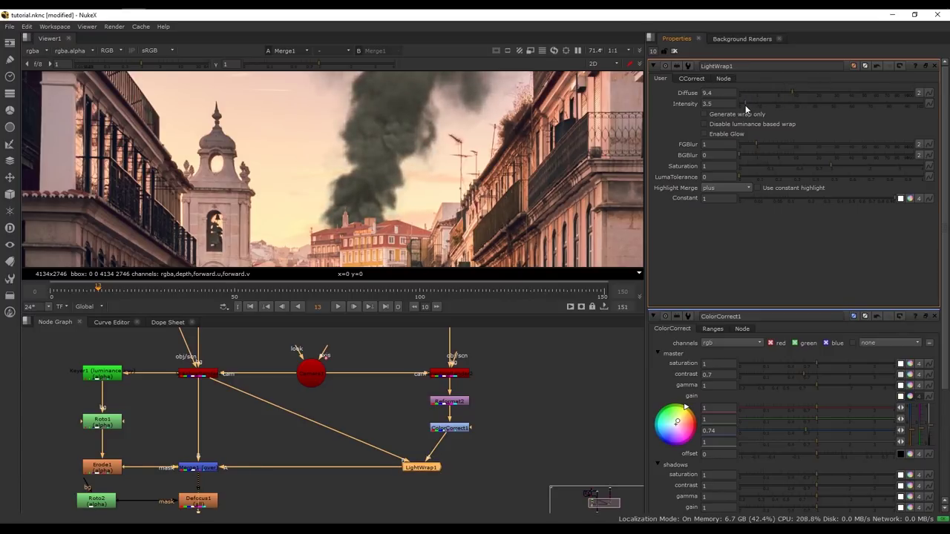
Try LightWrap1's glow option, turn it off again, and set the Intensity to 2
{"action": "left_click", "coordinate": [718, 134]}
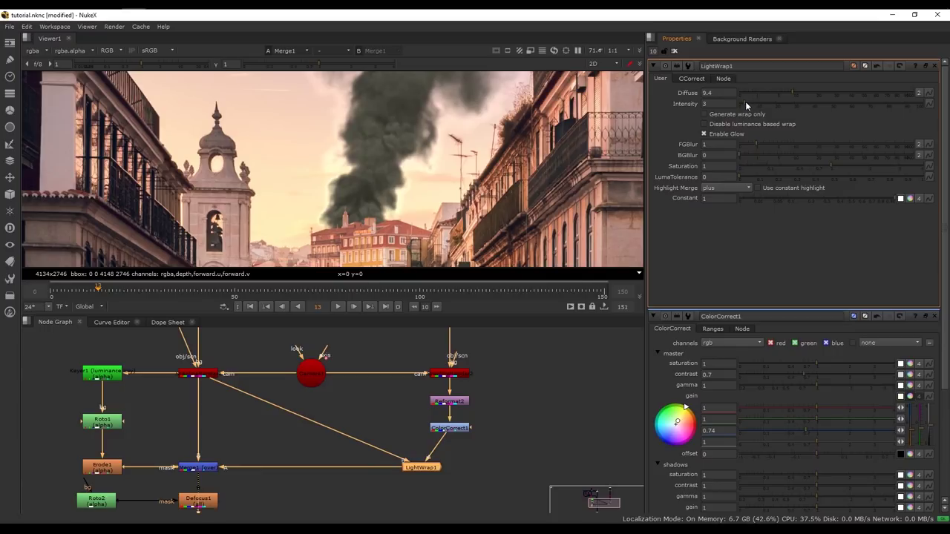
{"action": "left_click", "coordinate": [728, 132]}
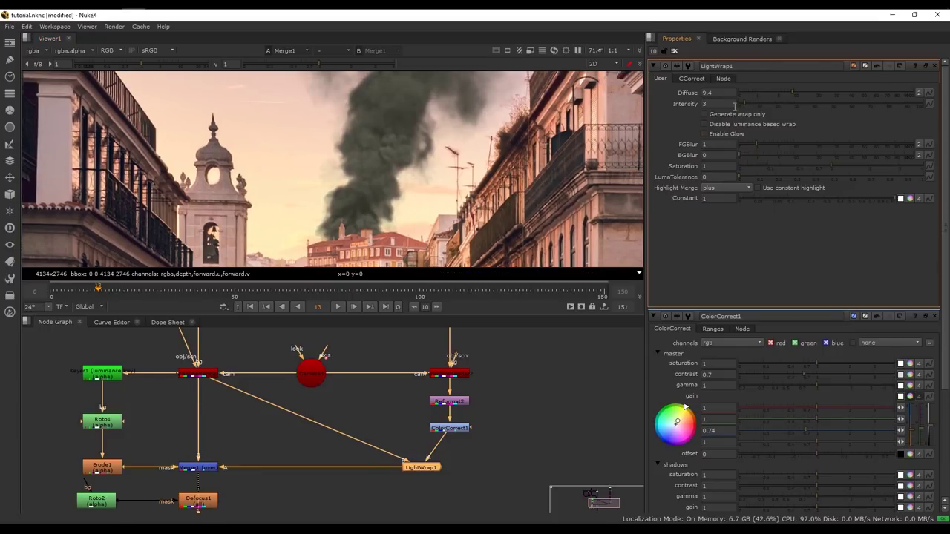
{"action": "left_click_drag", "start_coordinate": [735, 107], "coordinate": [633, 103]}
{"action": "type", "text": "2"}
{"action": "key", "text": "Return"}
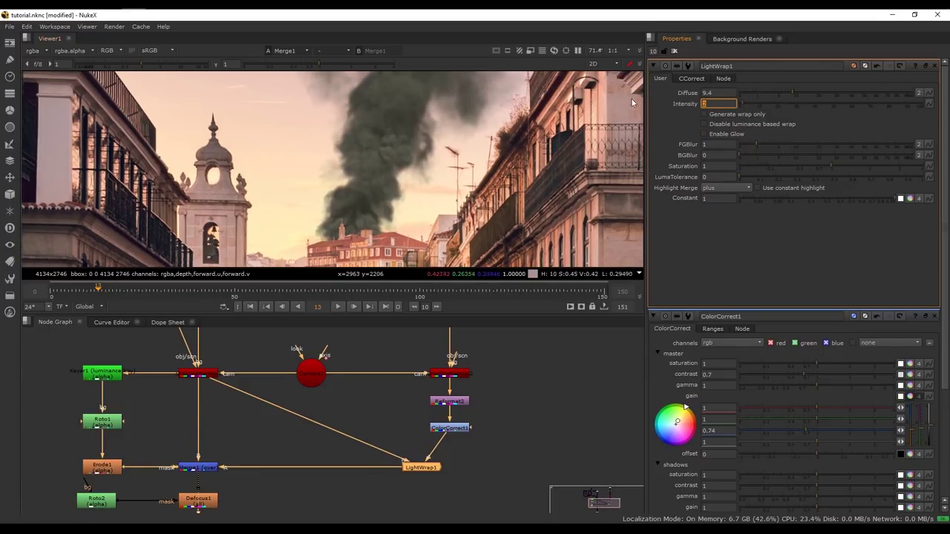
Compare the smoke edges with LightWrap1 disabled and enabled, both close up and in the full frame
{"action": "scroll", "coordinate": [340, 182], "scroll_direction": "up", "scroll_amount": 2}
{"action": "middle_click_drag", "start_coordinate": [323, 182], "coordinate": [317, 320]}
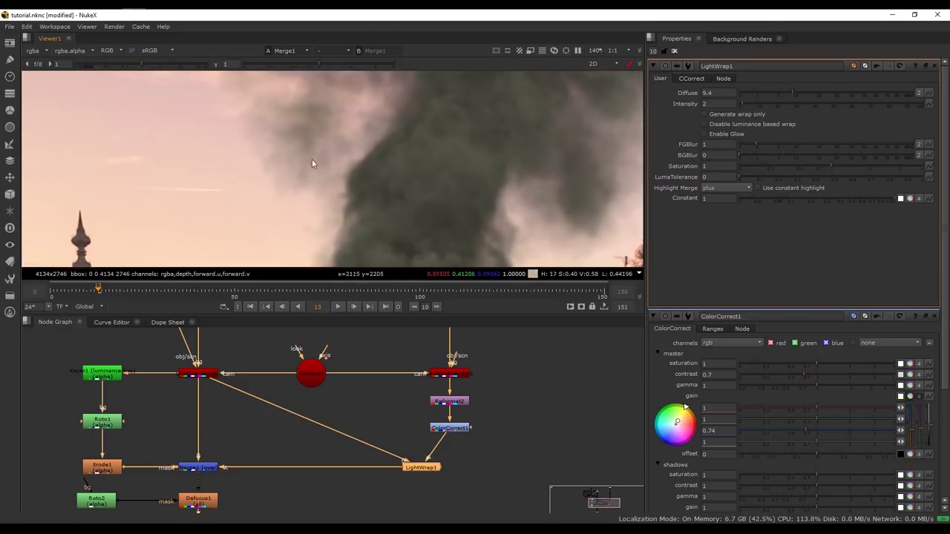
{"action": "middle_click_drag", "start_coordinate": [339, 194], "coordinate": [316, 133]}
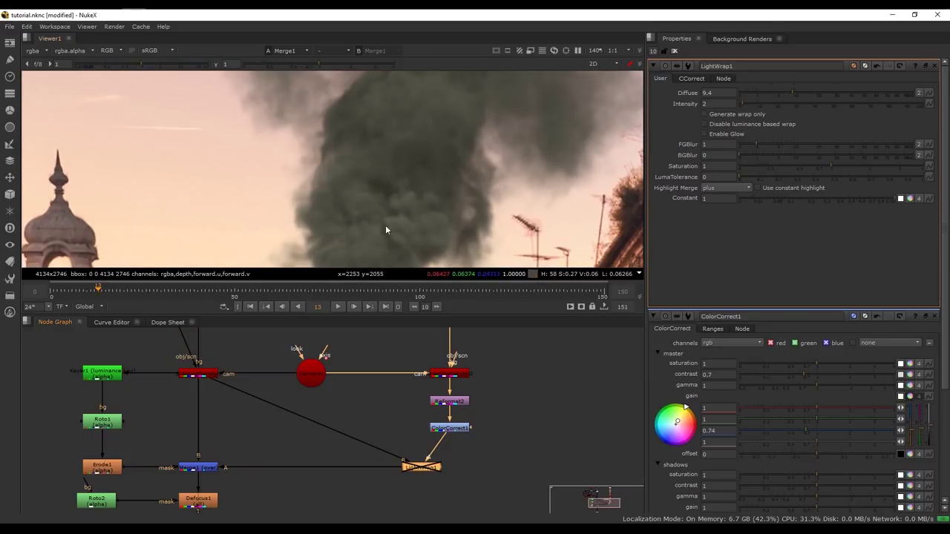
{"action": "scroll", "coordinate": [359, 177], "scroll_direction": "down", "scroll_amount": 2}
{"action": "key", "text": "space"}
{"action": "scroll", "coordinate": [385, 197], "scroll_direction": "down", "scroll_amount": 2}
{"action": "key", "text": "d"}
{"action": "key", "text": "d"}
{"action": "key", "text": "d"}
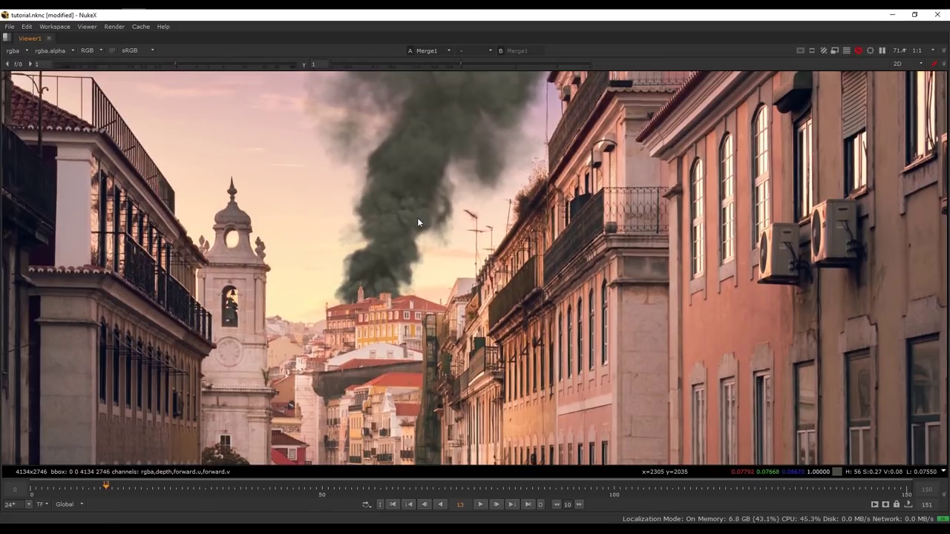
{"action": "key", "text": "space"}
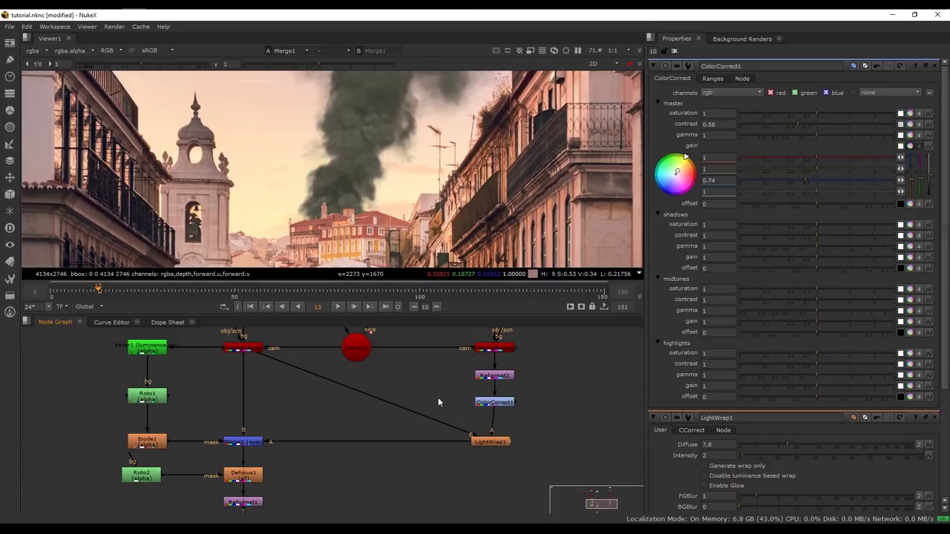
{"action": "left_click", "coordinate": [494, 443]}
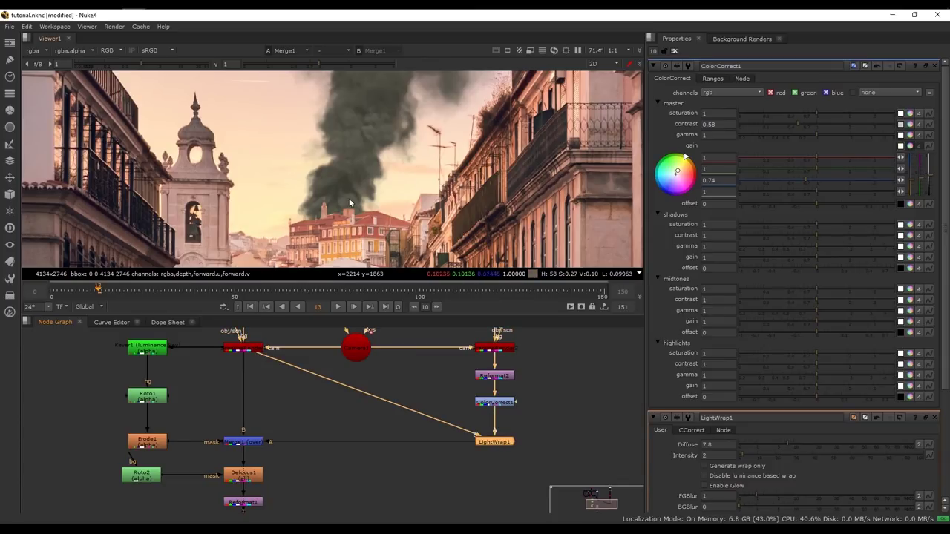
{"action": "middle_click_drag", "start_coordinate": [375, 193], "coordinate": [371, 218]}
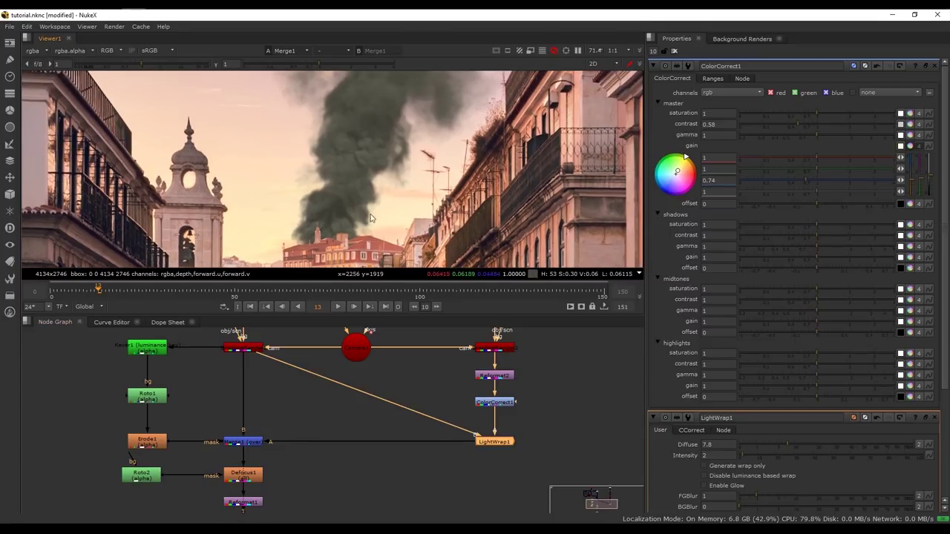
Set ColorCorrect1's master contrast to 0.62, and close all open node properties
{"action": "left_click", "coordinate": [800, 125]}
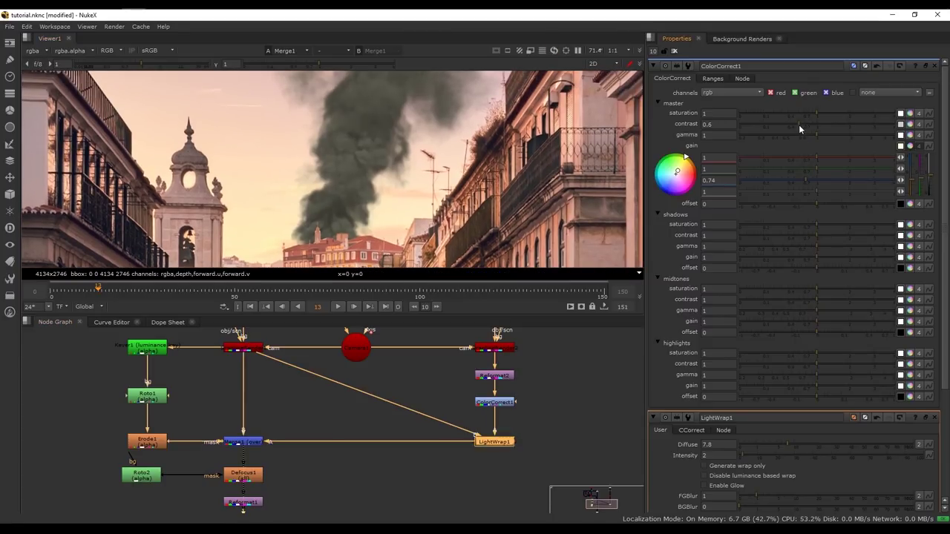
{"action": "scroll", "coordinate": [375, 210], "scroll_direction": "down", "scroll_amount": 3}
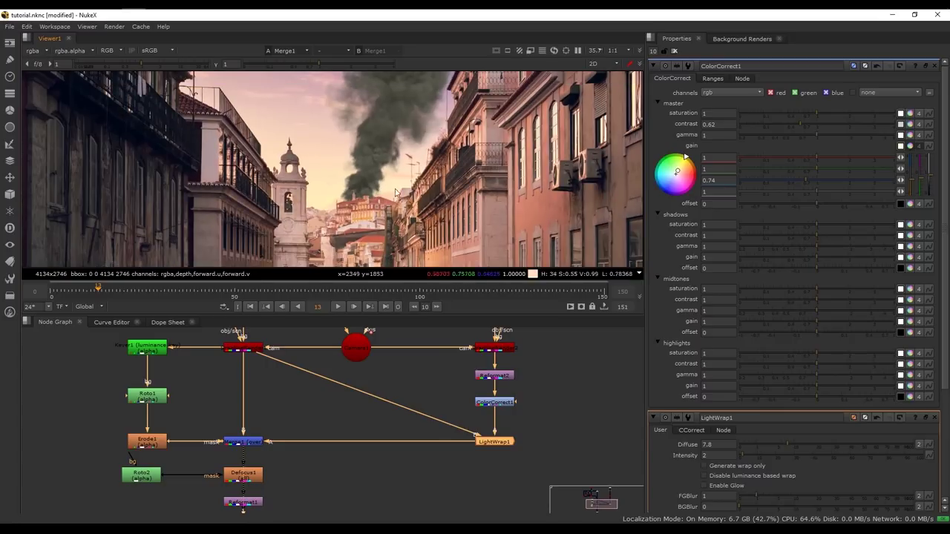
{"action": "left_click", "coordinate": [674, 51]}
{"action": "middle_click_drag", "start_coordinate": [455, 407], "coordinate": [467, 391]}
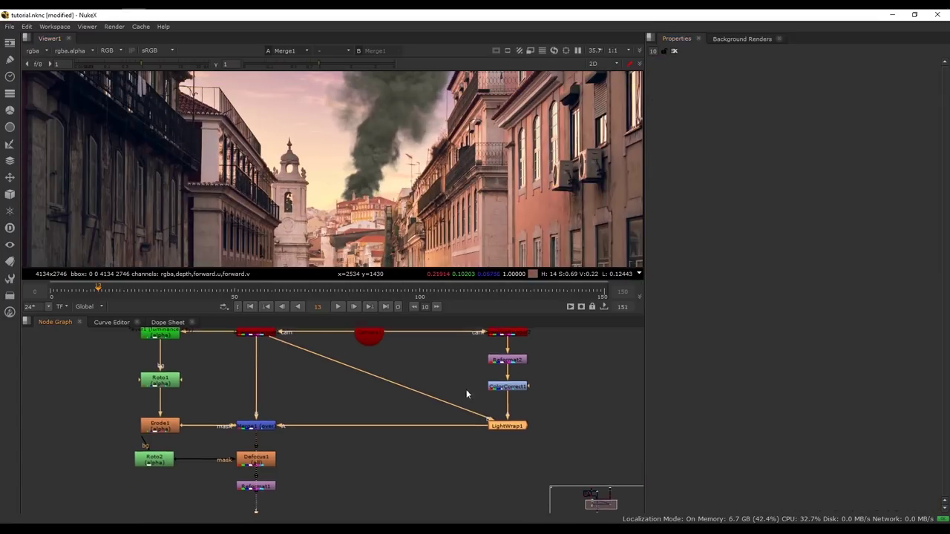
{"action": "middle_click_drag", "start_coordinate": [567, 382], "coordinate": [520, 409]}
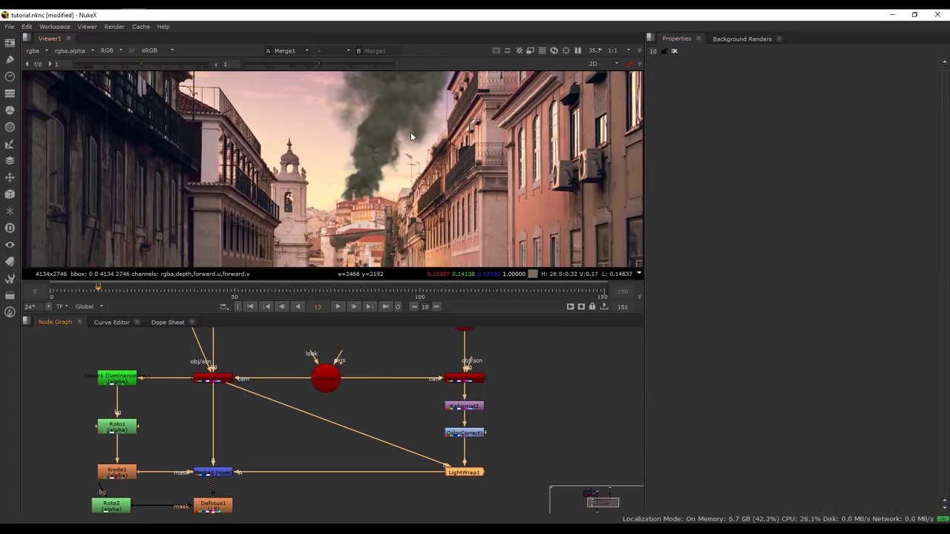
Examine the smoke composite in the full frame, and inspect the projected street geometry in 3D from several angles
{"action": "scroll", "coordinate": [396, 178], "scroll_direction": "down", "scroll_amount": 1}
{"action": "scroll", "coordinate": [396, 178], "scroll_direction": "down", "scroll_amount": 2}
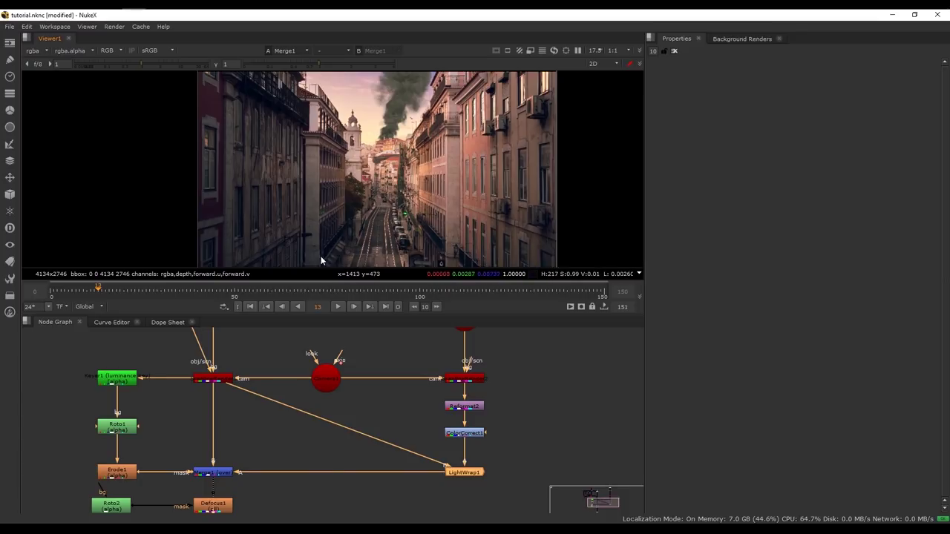
{"action": "middle_click_drag", "start_coordinate": [358, 228], "coordinate": [349, 239]}
{"action": "key", "text": "Tab"}
{"action": "left_click_drag", "start_coordinate": [364, 180], "coordinate": [356, 258], "text": "ctrl"}
{"action": "left_click_drag", "start_coordinate": [331, 193], "coordinate": [310, 119], "text": "ctrl"}
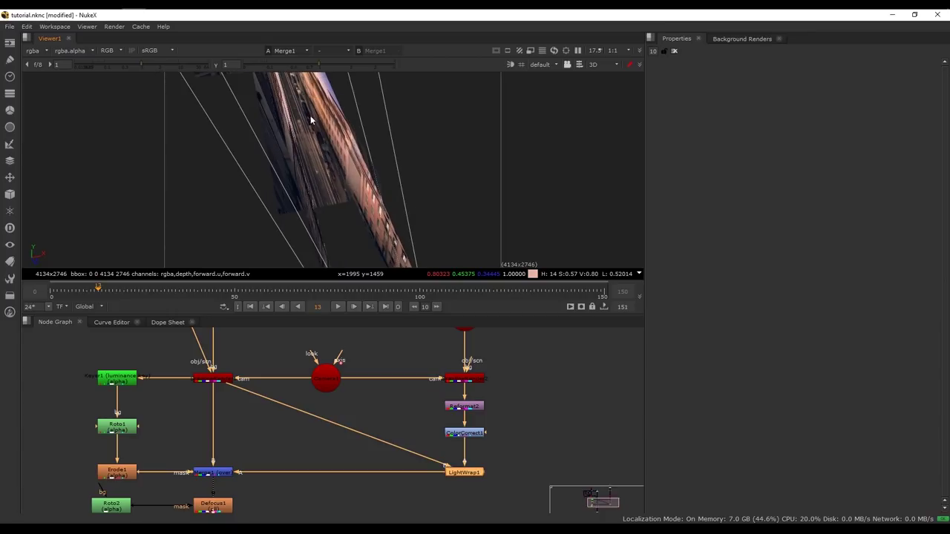
{"action": "left_click_drag", "start_coordinate": [330, 187], "coordinate": [405, 182], "text": "ctrl"}
{"action": "scroll", "coordinate": [405, 182], "scroll_direction": "up", "scroll_amount": 4}
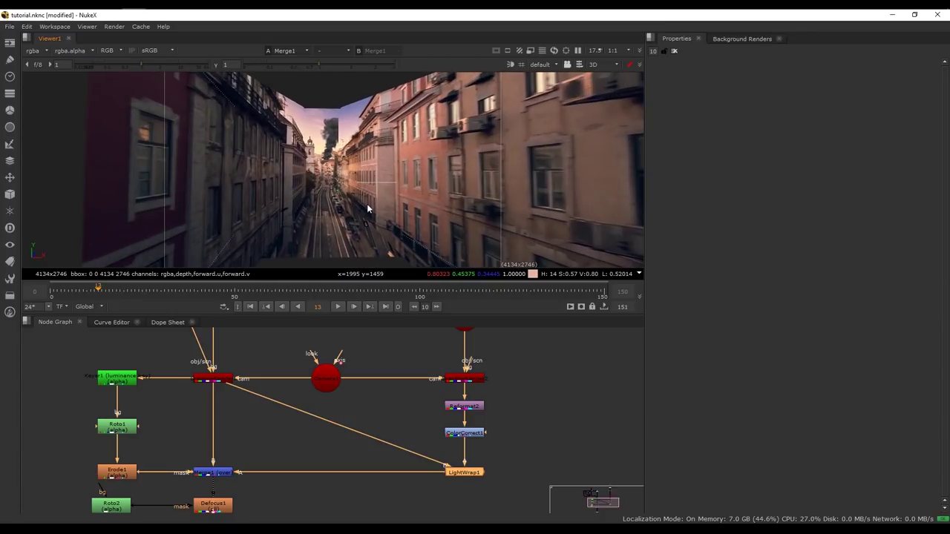
{"action": "middle_click_drag", "start_coordinate": [512, 392], "coordinate": [367, 455]}
{"action": "left_click_drag", "start_coordinate": [396, 182], "coordinate": [489, 234], "text": "ctrl"}
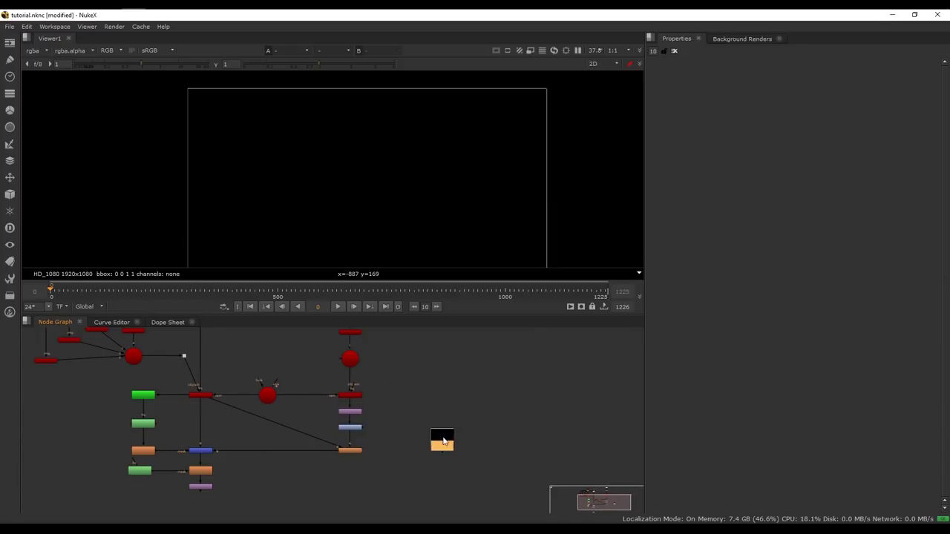
View the falling ashes footage up close, including its alpha channel
{"action": "key", "text": "1"}
{"action": "scroll", "coordinate": [383, 198], "scroll_direction": "up", "scroll_amount": 1}
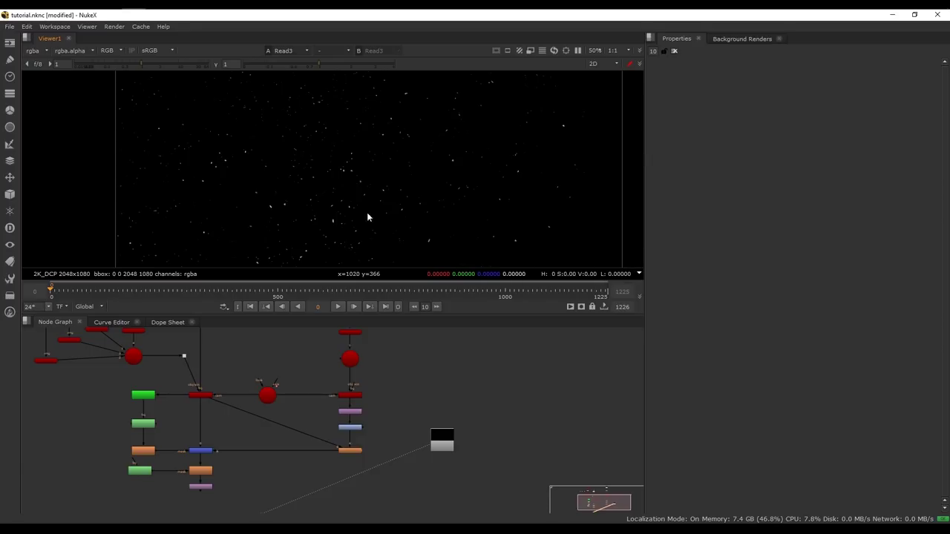
{"action": "scroll", "coordinate": [374, 226], "scroll_direction": "up", "scroll_amount": 3}
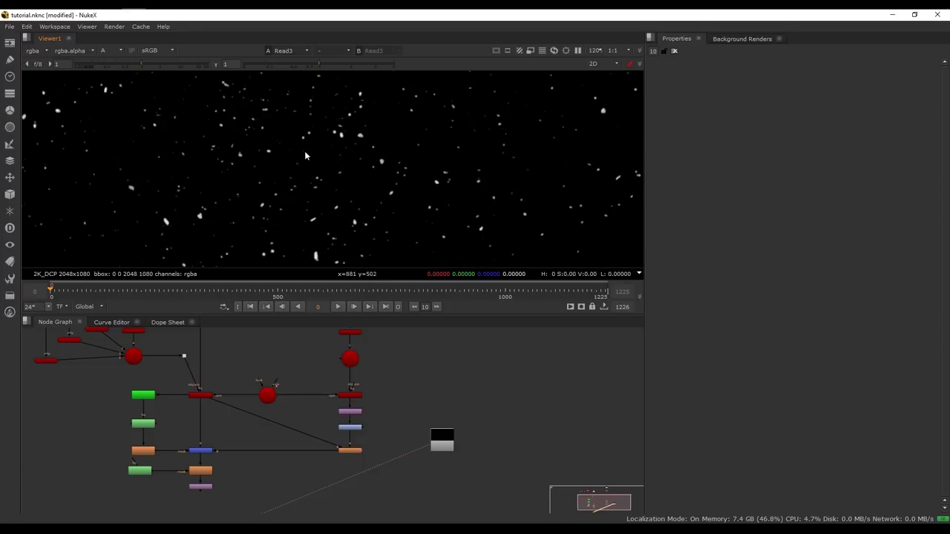
Move the falling ashes Read node up beside the smoke footage's Read node
{"action": "left_click_drag", "start_coordinate": [448, 441], "coordinate": [499, 341]}
{"action": "middle_click_drag", "start_coordinate": [482, 359], "coordinate": [435, 436]}
{"action": "left_click_drag", "start_coordinate": [444, 423], "coordinate": [425, 353]}
{"action": "middle_click_drag", "start_coordinate": [416, 372], "coordinate": [406, 400]}
{"action": "left_click_drag", "start_coordinate": [406, 403], "coordinate": [395, 366]}
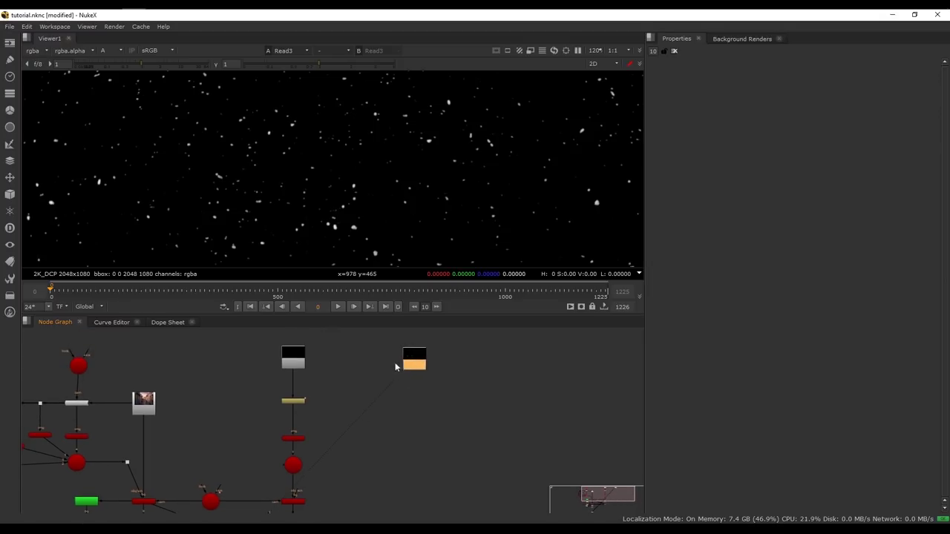
Add a Card node below the falling ashes Read node, and connect its img input to that footage
{"action": "key", "text": "Tab"}
{"action": "type", "text": "card"}
{"action": "key", "text": "Return"}
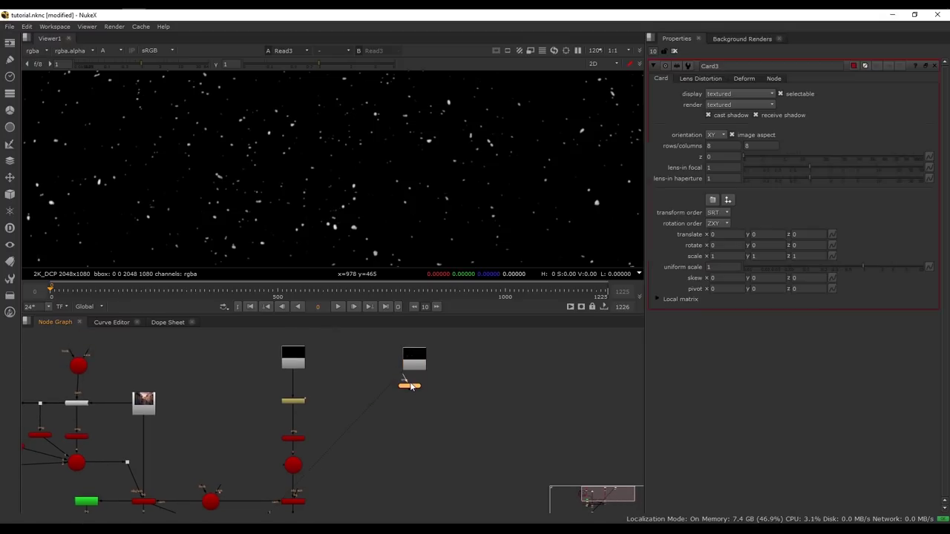
{"action": "left_click_drag", "start_coordinate": [406, 387], "coordinate": [411, 397]}
{"action": "left_click_drag", "start_coordinate": [409, 389], "coordinate": [410, 361]}
{"action": "middle_click_drag", "start_coordinate": [415, 401], "coordinate": [407, 382]}
Add a Scene node below the ashes card
{"action": "left_click", "coordinate": [403, 417]}
{"action": "key", "text": "Tab"}
{"action": "type", "text": "scene"}
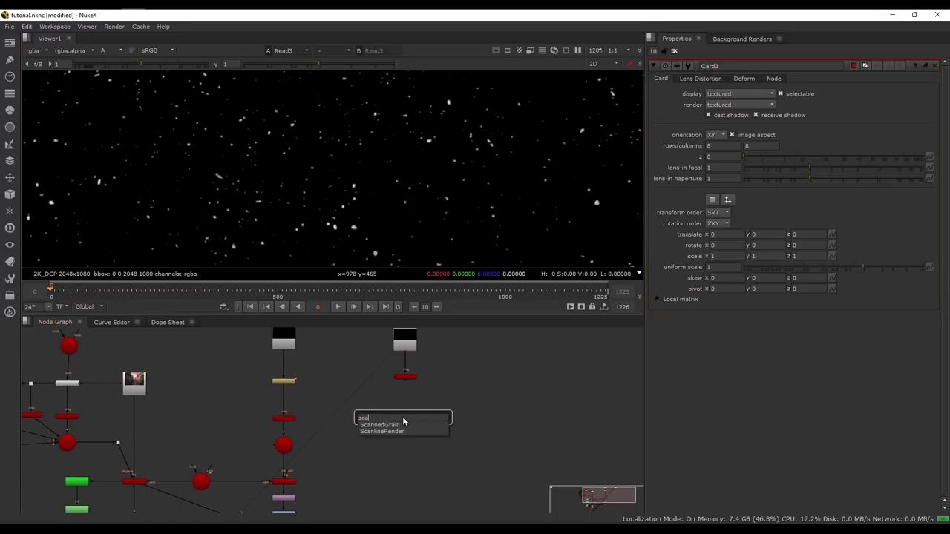
{"action": "key", "text": "Return"}
{"action": "middle_click_drag", "start_coordinate": [428, 469], "coordinate": [442, 428]}
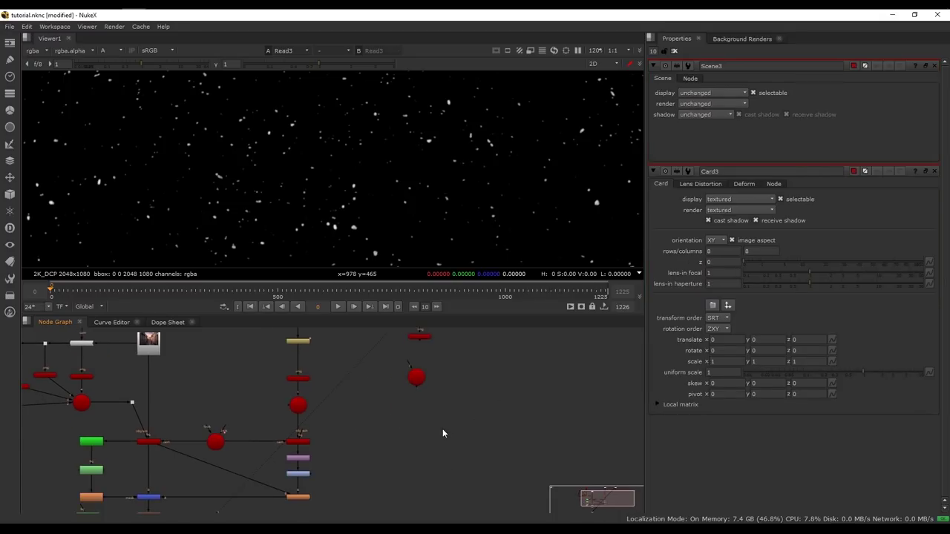
Add a ScanlineRender node below the new Scene node, and connect its cam input to the existing camera
{"action": "key", "text": "Tab"}
{"action": "type", "text": "ca"}
{"action": "key", "text": "BackSpace"}
{"action": "key", "text": "BackSpace"}
{"action": "type", "text": "scan"}
{"action": "key", "text": "Down"}
{"action": "key", "text": "Down"}
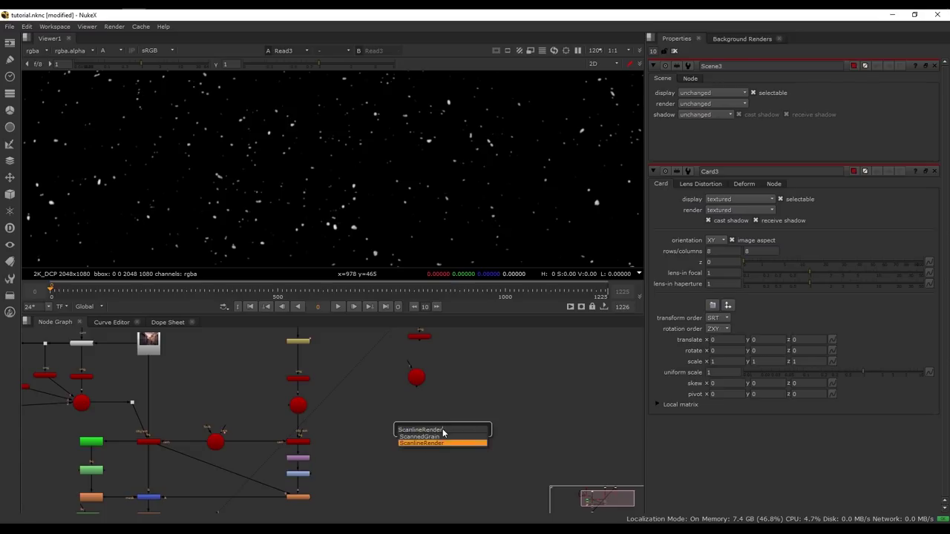
{"action": "key", "text": "Return"}
{"action": "scroll", "coordinate": [468, 455], "scroll_direction": "up", "scroll_amount": 4}
{"action": "middle_click_drag", "start_coordinate": [443, 448], "coordinate": [531, 431]}
{"action": "left_click_drag", "start_coordinate": [531, 416], "coordinate": [103, 449]}
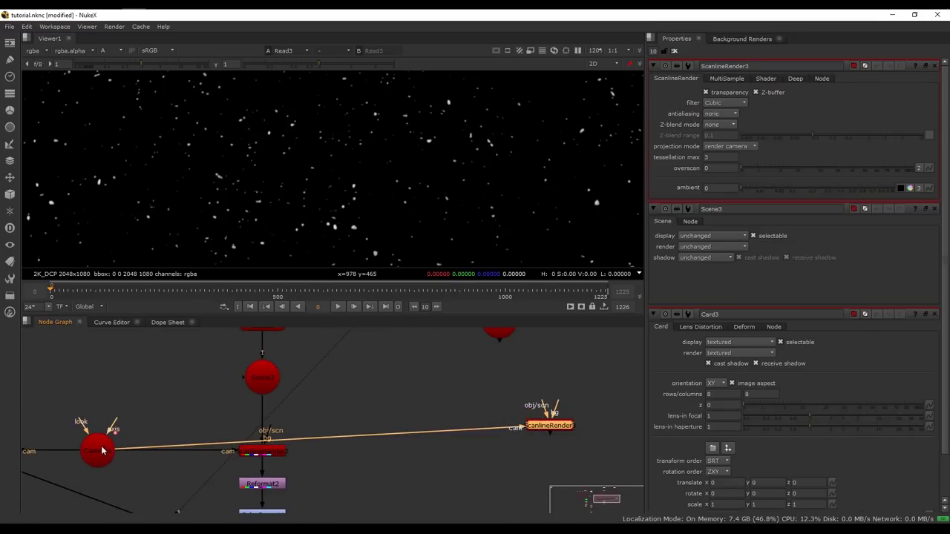
Connect the ashes card through Scene3 to ScanlineRender3's obj/scn input, and align the nodes in one column
{"action": "left_click_drag", "start_coordinate": [547, 425], "coordinate": [500, 452]}
{"action": "middle_click_drag", "start_coordinate": [481, 460], "coordinate": [476, 473]}
{"action": "left_click_drag", "start_coordinate": [490, 442], "coordinate": [490, 341]}
{"action": "middle_click_drag", "start_coordinate": [491, 342], "coordinate": [445, 446]}
{"action": "left_click_drag", "start_coordinate": [434, 452], "coordinate": [439, 452]}
{"action": "middle_click_drag", "start_coordinate": [449, 501], "coordinate": [453, 416]}
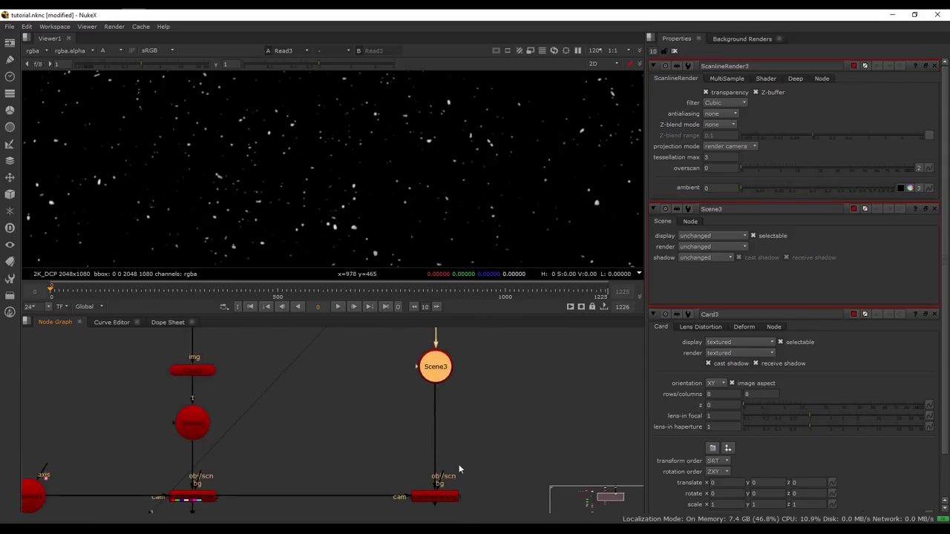
{"action": "left_click_drag", "start_coordinate": [448, 499], "coordinate": [454, 499]}
{"action": "middle_click_drag", "start_coordinate": [488, 436], "coordinate": [475, 473]}
{"action": "scroll", "coordinate": [468, 437], "scroll_direction": "down", "scroll_amount": 5}
{"action": "middle_click_drag", "start_coordinate": [466, 438], "coordinate": [457, 390]}
{"action": "left_click", "coordinate": [453, 380]}
{"action": "scroll", "coordinate": [490, 386], "scroll_direction": "up", "scroll_amount": 3}
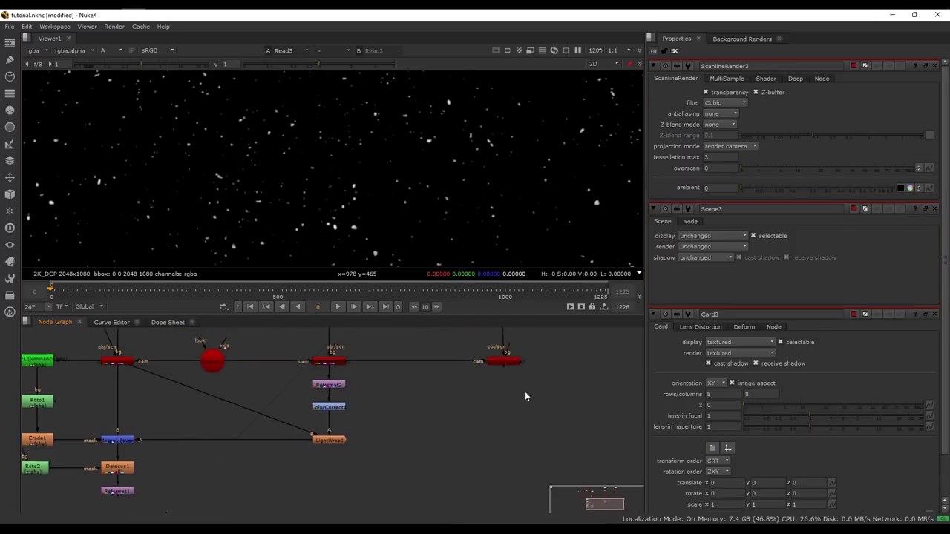
View Reformat1's output in RGB across the full frame, and review the ashes branch in the node graph
{"action": "middle_click_drag", "start_coordinate": [183, 512], "coordinate": [195, 481]}
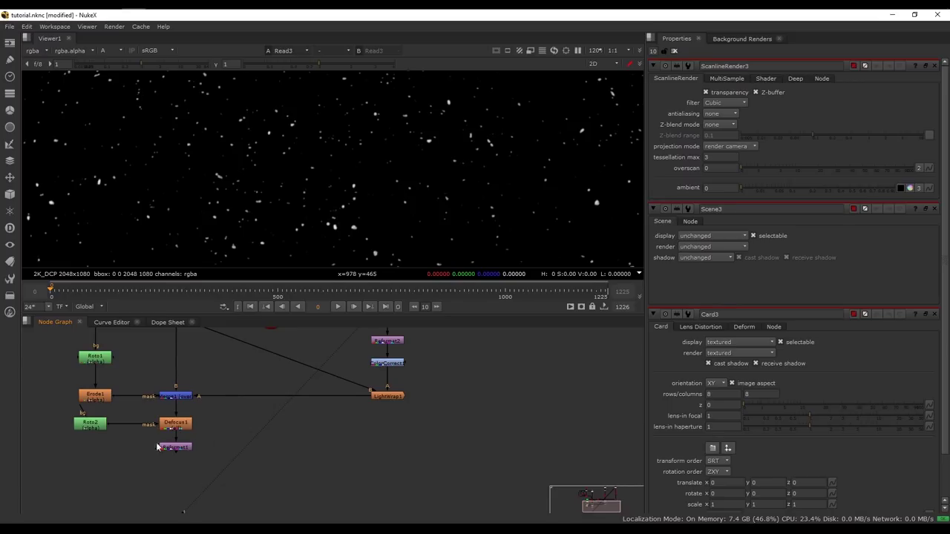
{"action": "left_click", "coordinate": [181, 447]}
{"action": "key", "text": "1"}
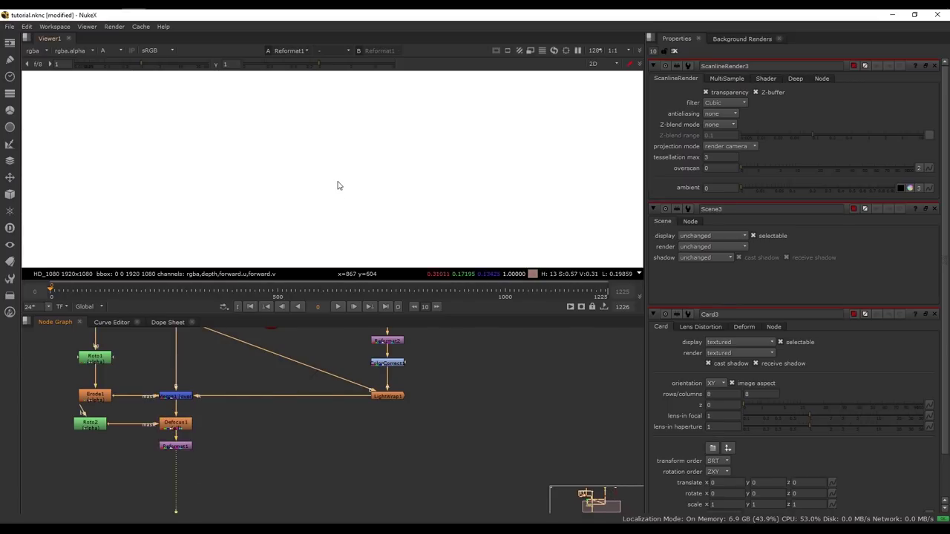
{"action": "scroll", "coordinate": [348, 161], "scroll_direction": "down", "scroll_amount": 4}
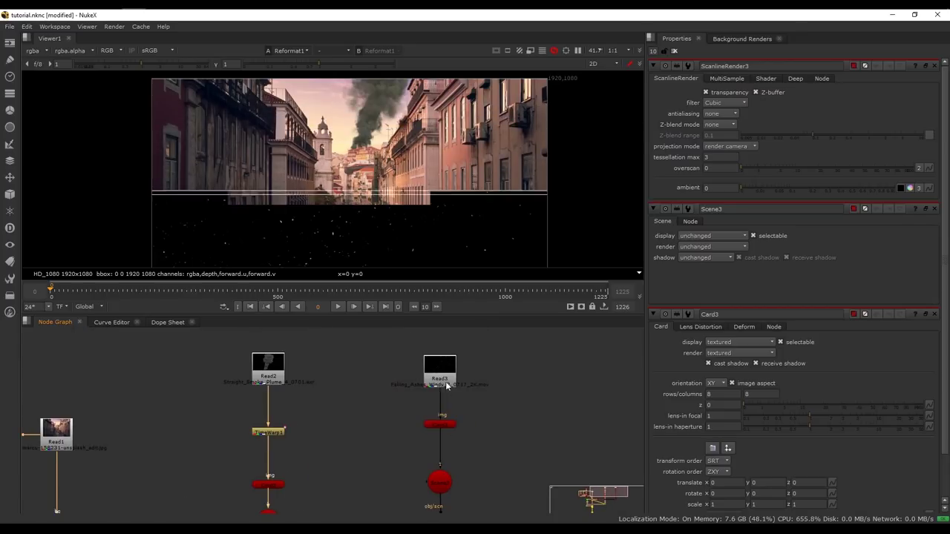
{"action": "middle_click_drag", "start_coordinate": [476, 403], "coordinate": [483, 342]}
{"action": "middle_click_drag", "start_coordinate": [481, 467], "coordinate": [514, 343]}
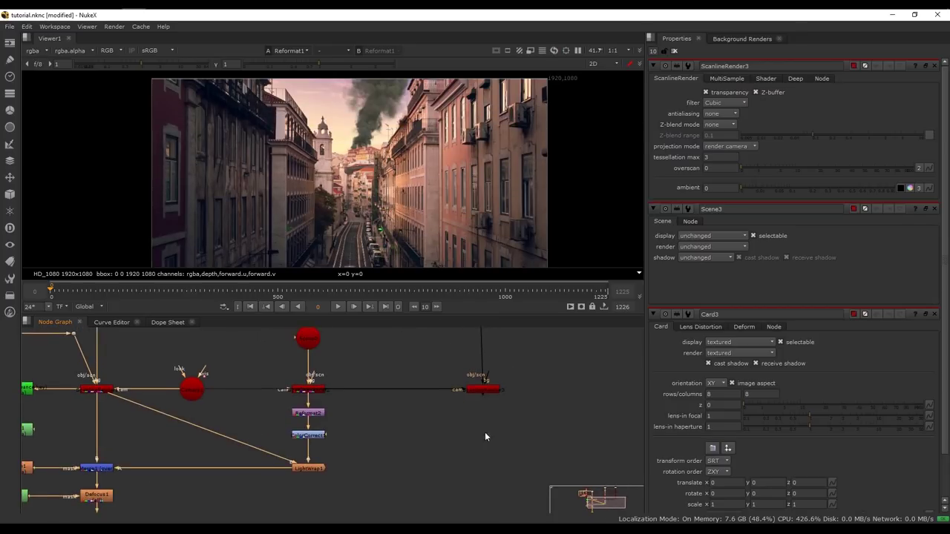
{"action": "middle_click_drag", "start_coordinate": [485, 432], "coordinate": [493, 407]}
{"action": "middle_click_drag", "start_coordinate": [350, 461], "coordinate": [369, 423]}
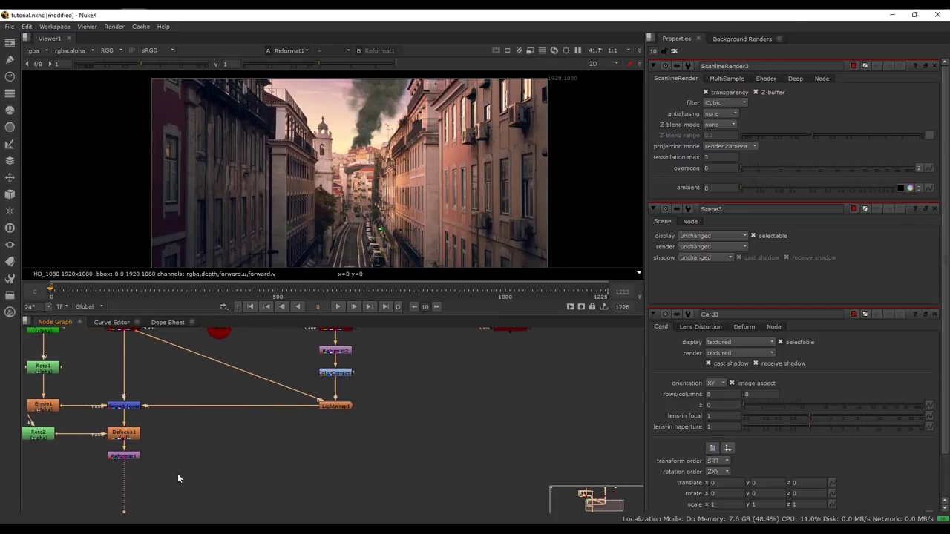
Insert a Merge node after Reformat1, and connect its A input to ScanlineRender3 through a dot at the corner
{"action": "key", "text": "m"}
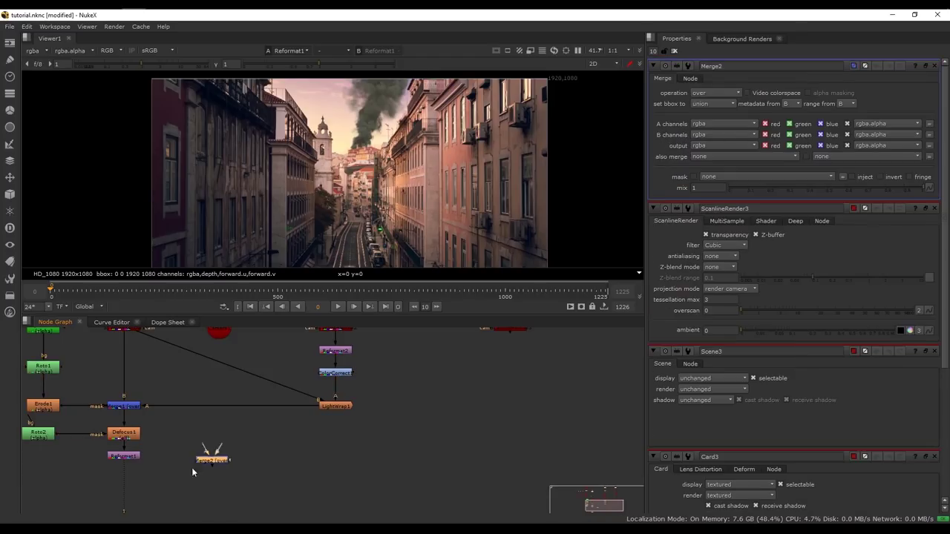
{"action": "left_click_drag", "start_coordinate": [195, 471], "coordinate": [330, 394]}
{"action": "scroll", "coordinate": [127, 483], "scroll_direction": "down", "scroll_amount": 3}
{"action": "left_click_drag", "start_coordinate": [219, 441], "coordinate": [331, 488], "text": "ctrl"}
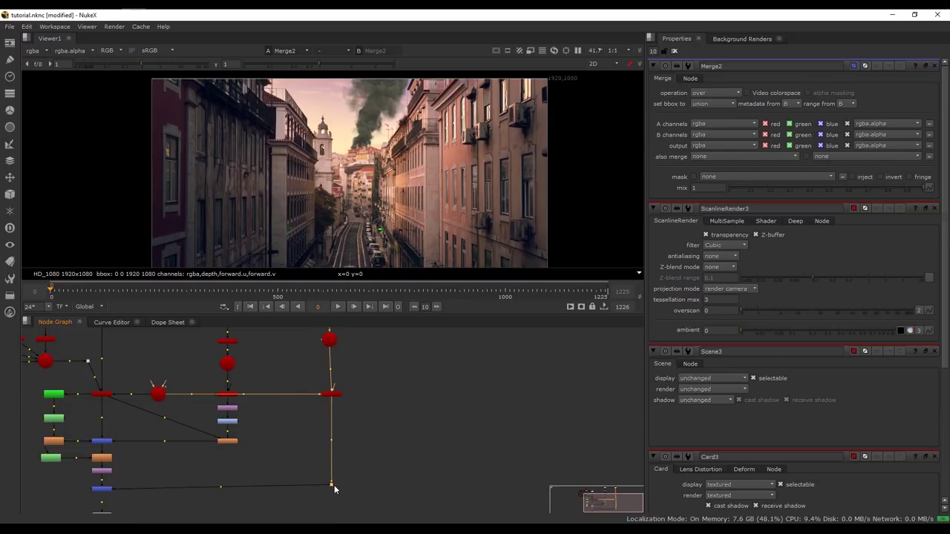
{"action": "left_click", "coordinate": [278, 438]}
{"action": "middle_click_drag", "start_coordinate": [277, 439], "coordinate": [328, 383]}
{"action": "left_click_drag", "start_coordinate": [382, 432], "coordinate": [382, 433]}
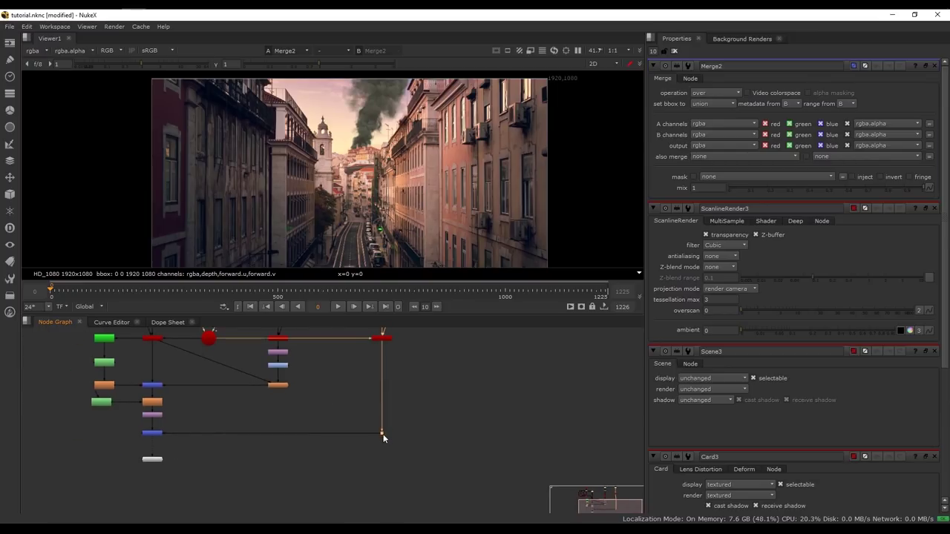
{"action": "middle_click_drag", "start_coordinate": [398, 369], "coordinate": [394, 397]}
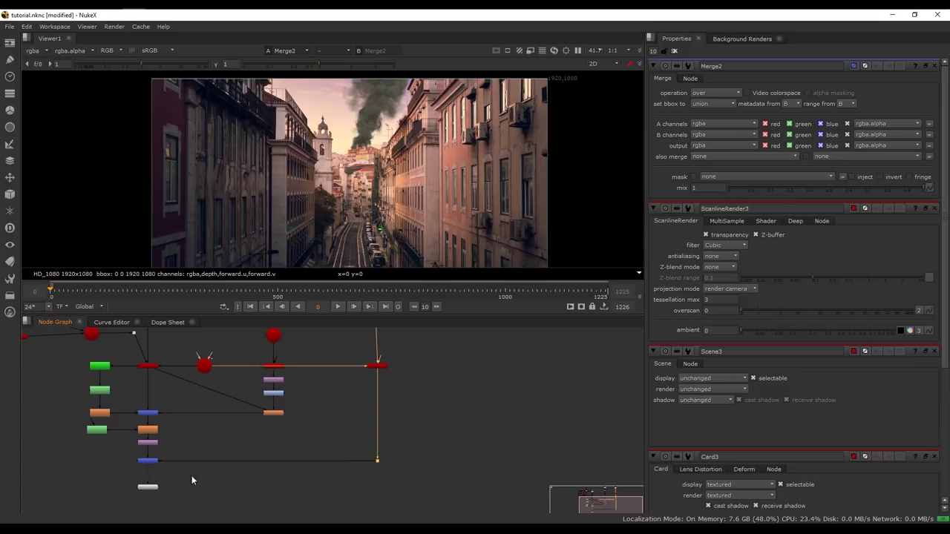
Move the Viewer node farther down below Merge2 to make room in the graph
{"action": "middle_click_drag", "start_coordinate": [151, 467], "coordinate": [209, 417]}
{"action": "scroll", "coordinate": [210, 417], "scroll_direction": "up", "scroll_amount": 2}
{"action": "left_click", "coordinate": [204, 408]}
{"action": "left_click_drag", "start_coordinate": [204, 445], "coordinate": [204, 489]}
{"action": "middle_click_drag", "start_coordinate": [281, 451], "coordinate": [271, 469]}
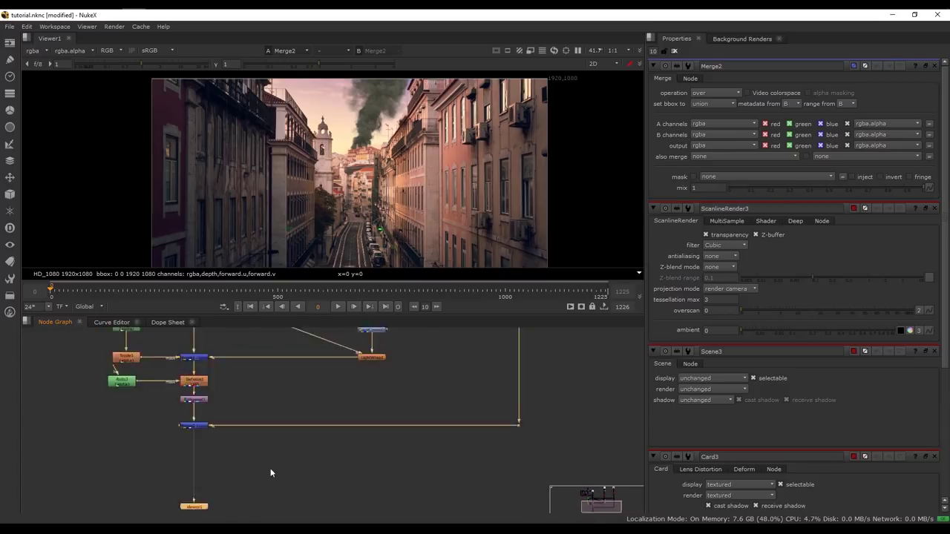
Open Card3 and, in the 3D view, move the ashes card in front of the camera to about -0.202 in Z
{"action": "middle_click_drag", "start_coordinate": [446, 338], "coordinate": [343, 455]}
{"action": "middle_click_drag", "start_coordinate": [406, 421], "coordinate": [467, 401]}
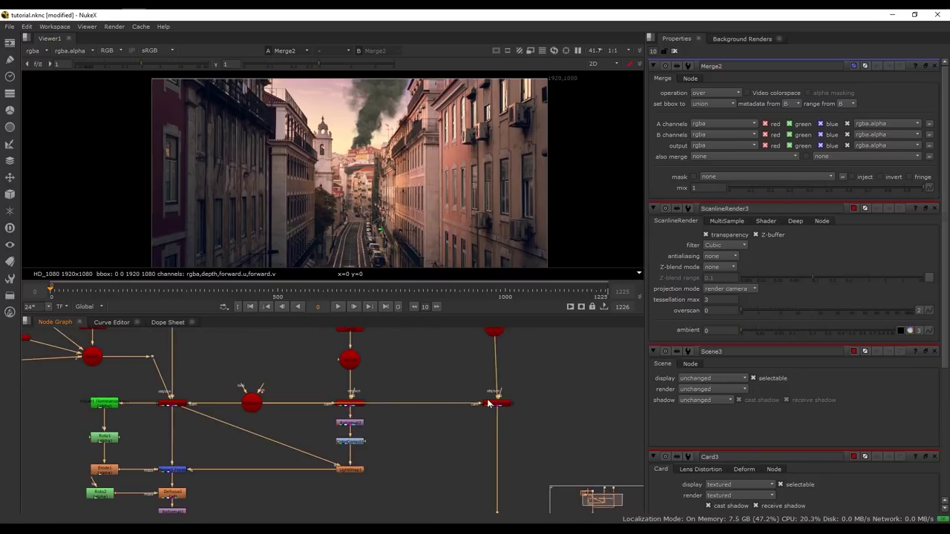
{"action": "middle_click_drag", "start_coordinate": [501, 337], "coordinate": [466, 443]}
{"action": "middle_click_drag", "start_coordinate": [466, 403], "coordinate": [462, 432]}
{"action": "double_click", "coordinate": [458, 417]}
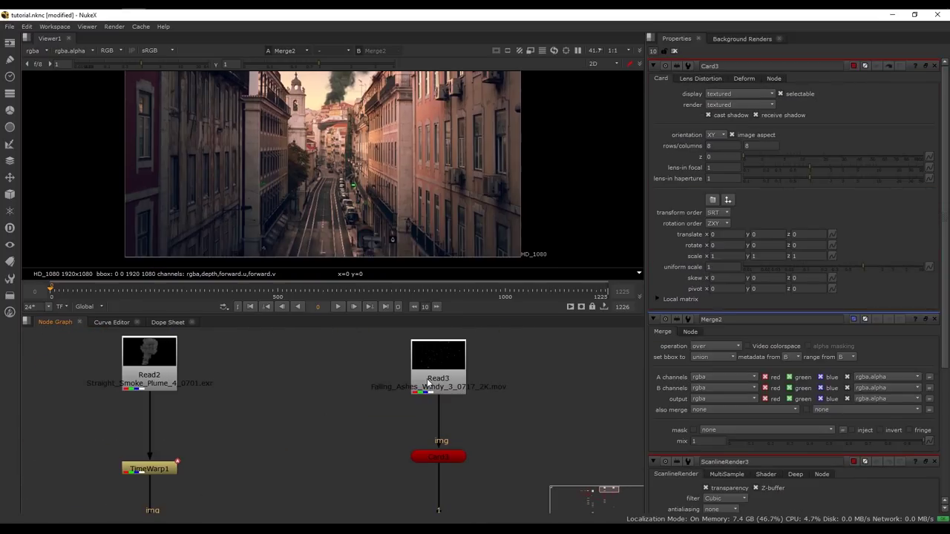
{"action": "key", "text": "Tab"}
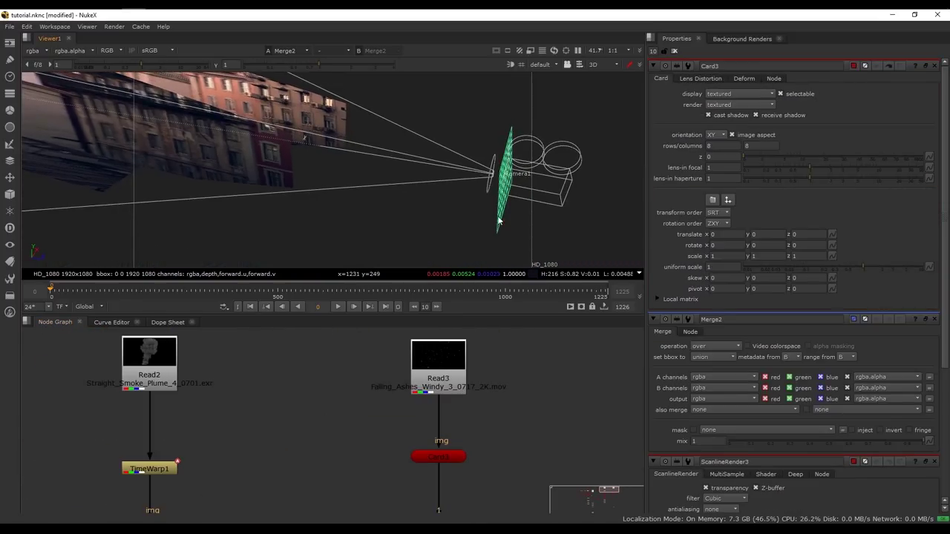
{"action": "middle_click_drag", "start_coordinate": [462, 398], "coordinate": [456, 343]}
{"action": "left_click", "coordinate": [453, 403]}
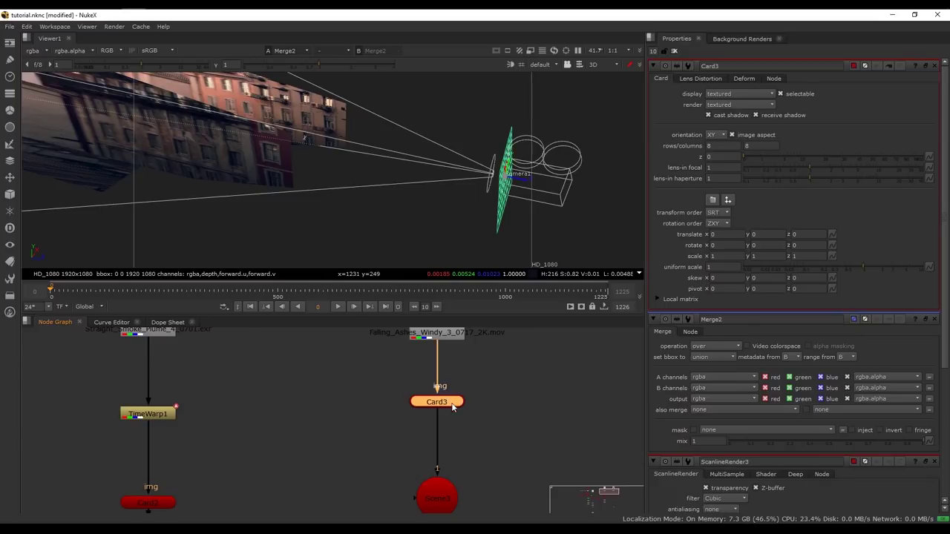
{"action": "left_click_drag", "start_coordinate": [525, 187], "coordinate": [492, 178]}
{"action": "left_click_drag", "start_coordinate": [370, 148], "coordinate": [489, 209], "text": "ctrl"}
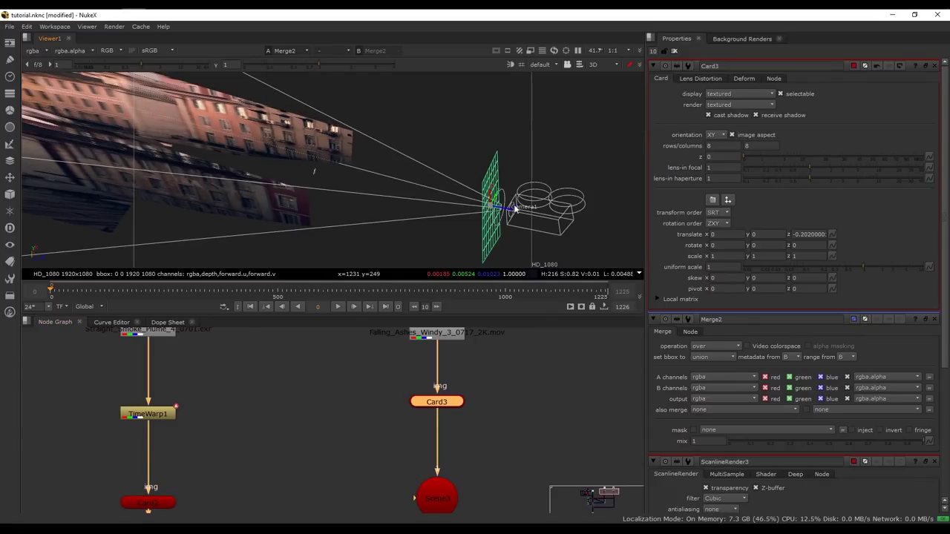
{"action": "left_click_drag", "start_coordinate": [419, 207], "coordinate": [424, 185], "text": "ctrl"}
{"action": "mouse_move", "coordinate": [168, 161]}
{"action": "left_mouse_down", "text": "ctrl"}
{"action": "mouse_move", "coordinate": [301, 195]}
{"action": "mouse_move", "coordinate": [180, 170]}
{"action": "left_mouse_up", "text": "ctrl"}
{"action": "left_click_drag", "start_coordinate": [337, 201], "coordinate": [473, 177], "text": "ctrl"}
Set the project's last frame to 150 and clear the open node properties
{"action": "left_click", "coordinate": [279, 375]}
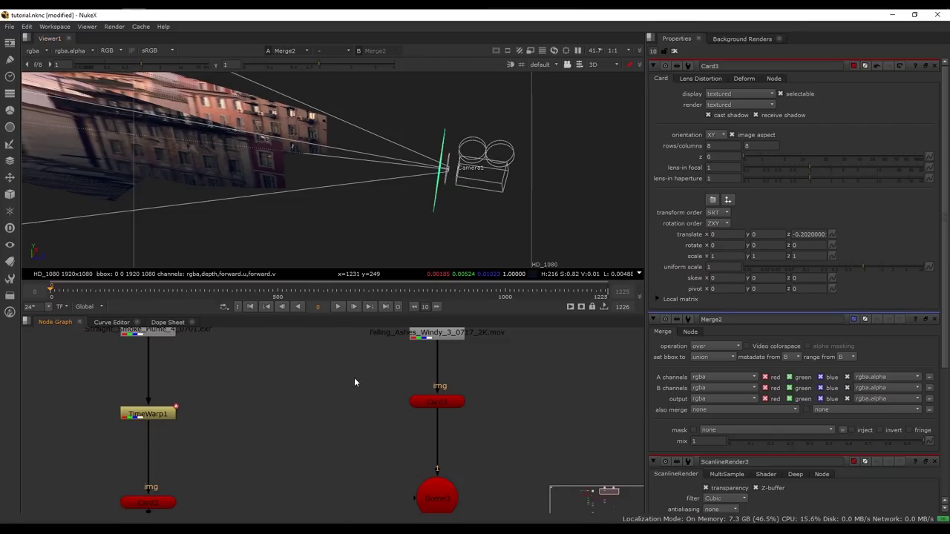
{"action": "key", "text": "s"}
{"action": "left_click_drag", "start_coordinate": [761, 344], "coordinate": [614, 339]}
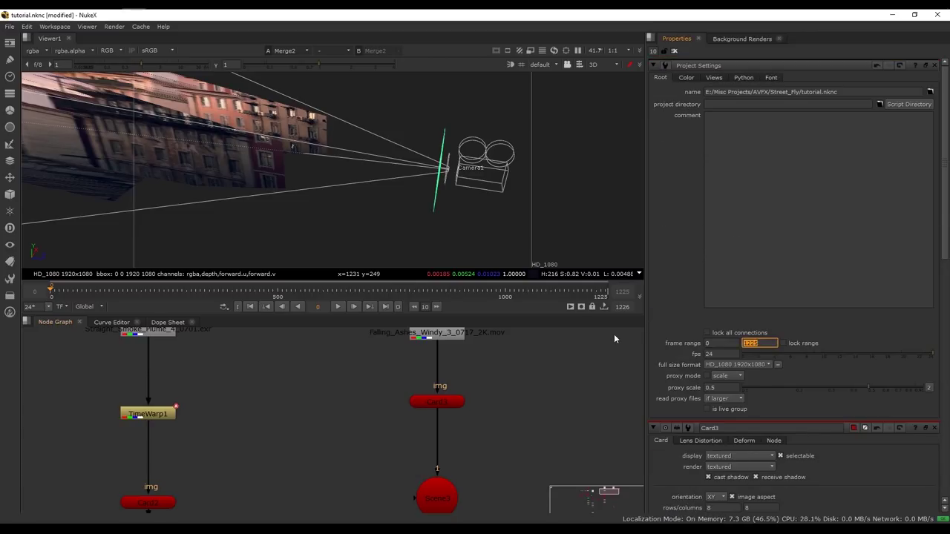
{"action": "type", "text": "150"}
{"action": "key", "text": "Return"}
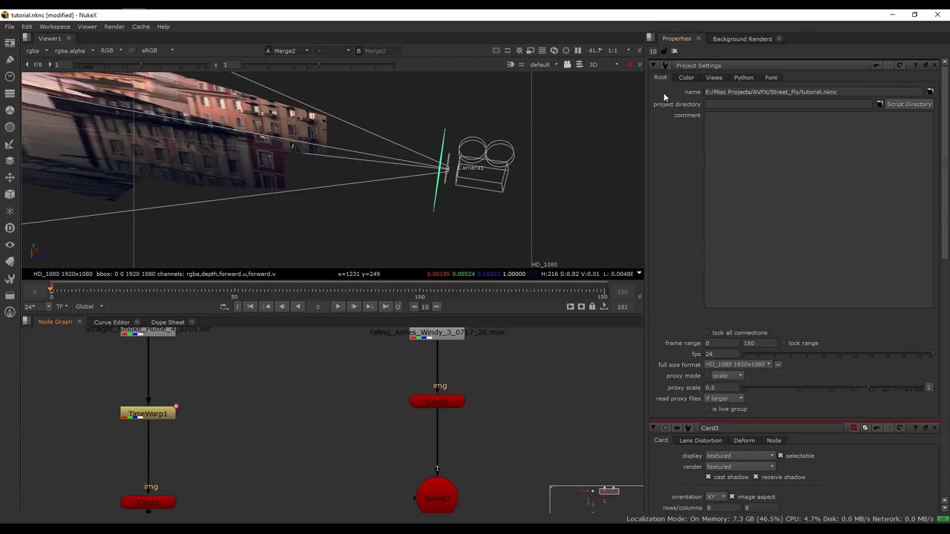
{"action": "left_click", "coordinate": [675, 54]}
At frame 100, move Card3 along its Z axis to about -0.678, and scrub the timeline to check the ashes in the composite
{"action": "double_click", "coordinate": [431, 408]}
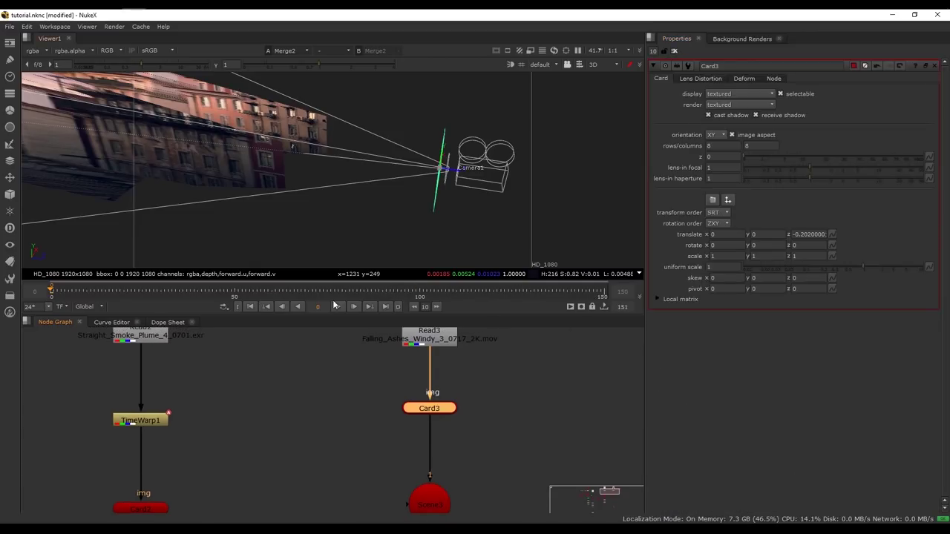
{"action": "left_click", "coordinate": [416, 291]}
{"action": "left_click", "coordinate": [419, 291]}
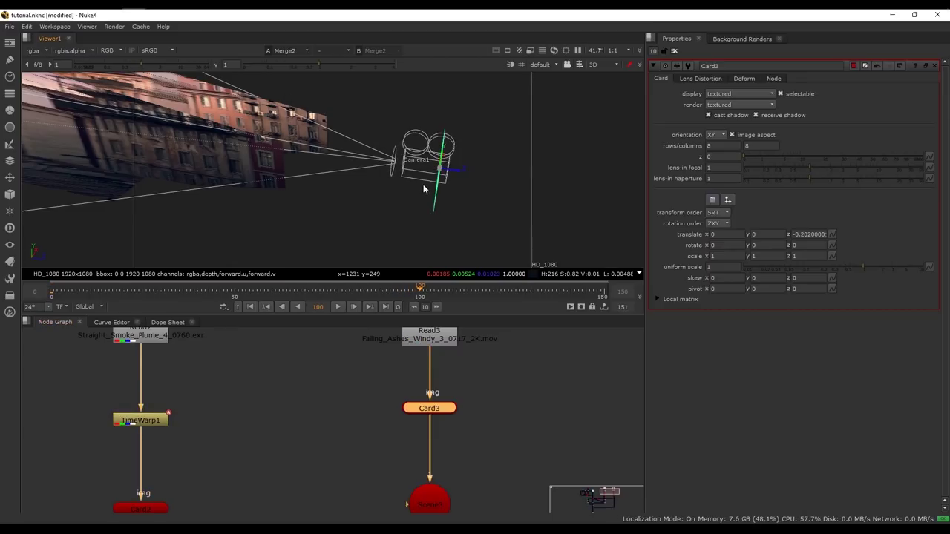
{"action": "left_click_drag", "start_coordinate": [454, 172], "coordinate": [348, 158]}
{"action": "key", "text": "f"}
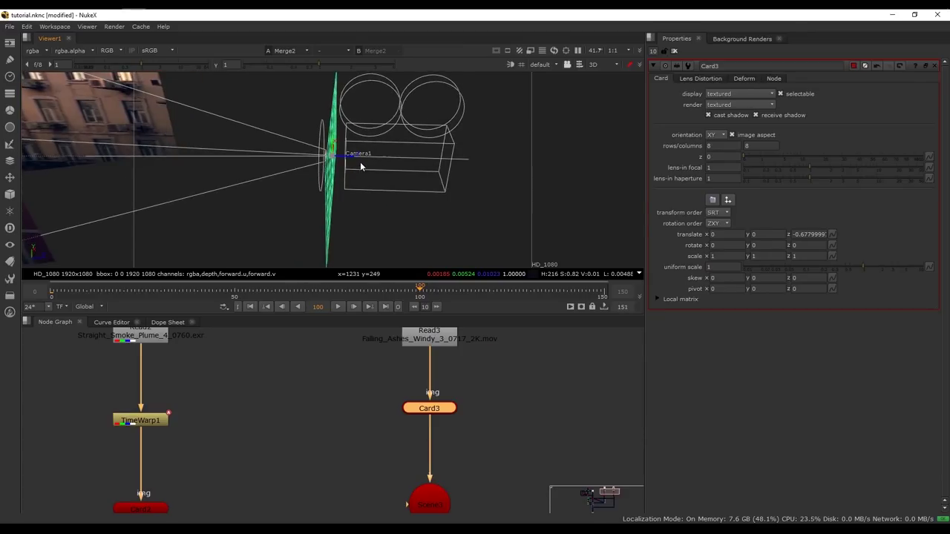
{"action": "left_click_drag", "start_coordinate": [406, 296], "coordinate": [366, 290]}
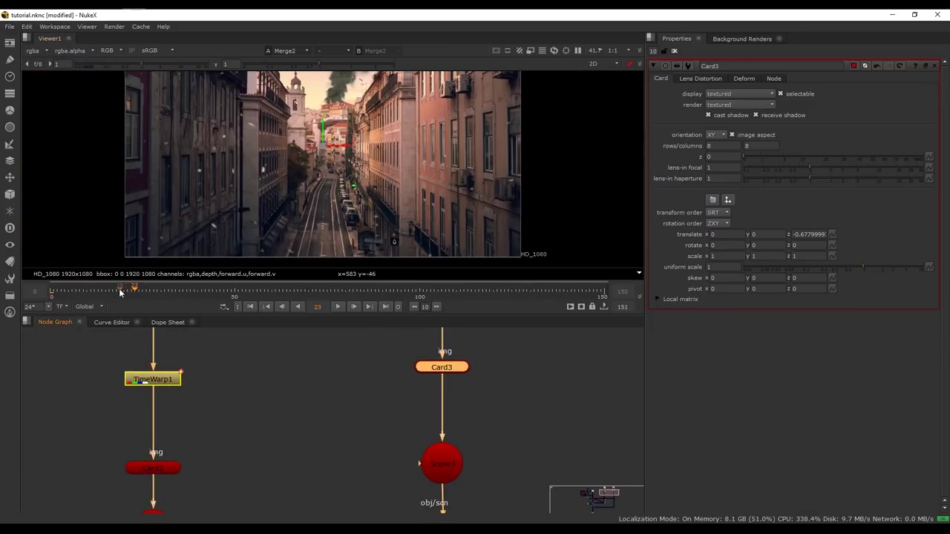
{"action": "left_click_drag", "start_coordinate": [281, 293], "coordinate": [401, 291]}
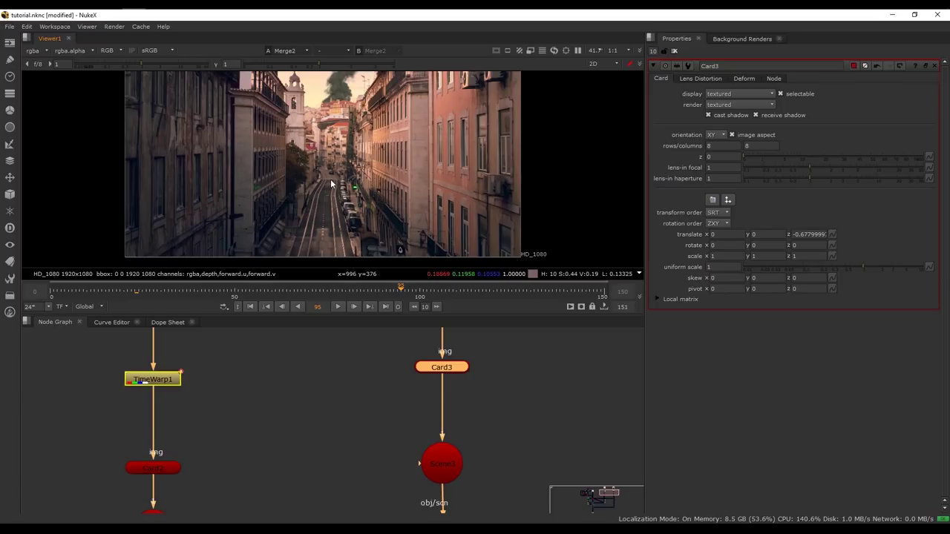
Insert a TimeWarp node between Read3 and Card3, spaced slightly below the ashes footage
{"action": "middle_click_drag", "start_coordinate": [492, 377], "coordinate": [454, 429]}
{"action": "left_click", "coordinate": [436, 383]}
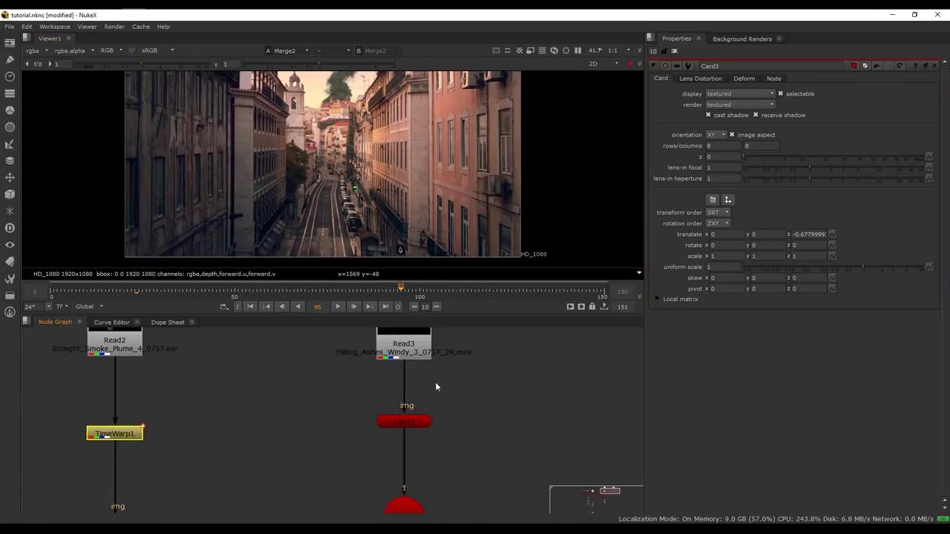
{"action": "middle_click_drag", "start_coordinate": [419, 340], "coordinate": [394, 434]}
{"action": "left_click_drag", "start_coordinate": [393, 432], "coordinate": [392, 405]}
{"action": "key", "text": "Tab"}
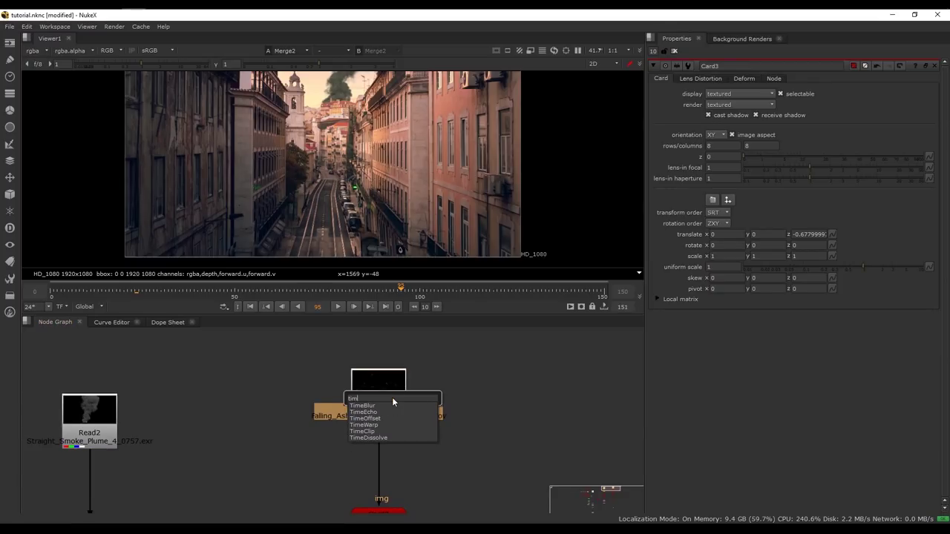
{"action": "type", "text": "timewarp"}
{"action": "key", "text": "Return"}
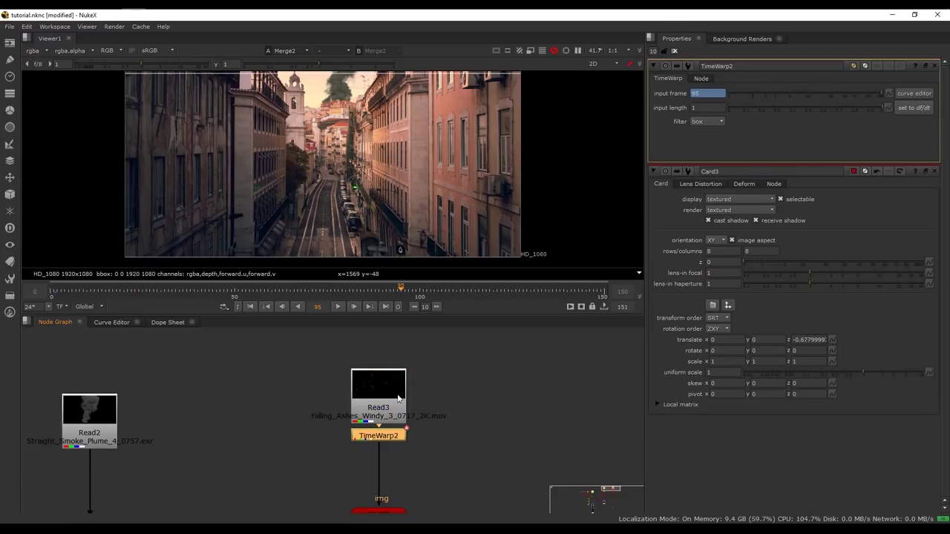
{"action": "middle_click_drag", "start_coordinate": [262, 420], "coordinate": [309, 408]}
{"action": "middle_click_drag", "start_coordinate": [242, 461], "coordinate": [248, 417]}
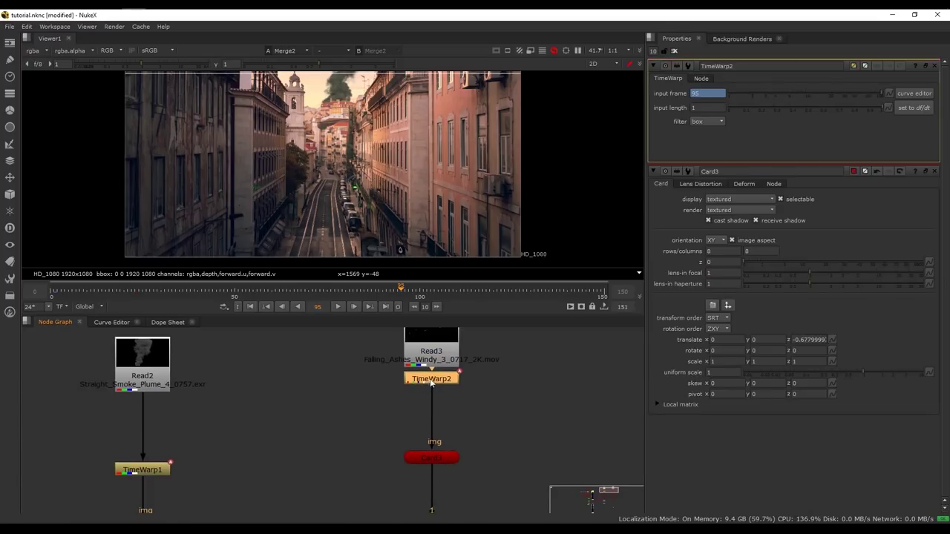
{"action": "left_click_drag", "start_coordinate": [430, 382], "coordinate": [431, 393]}
{"action": "middle_click_drag", "start_coordinate": [430, 393], "coordinate": [395, 441]}
Show TimeWarp2's lookup curve and set a key on its input frame at frame 150
{"action": "left_click", "coordinate": [249, 305]}
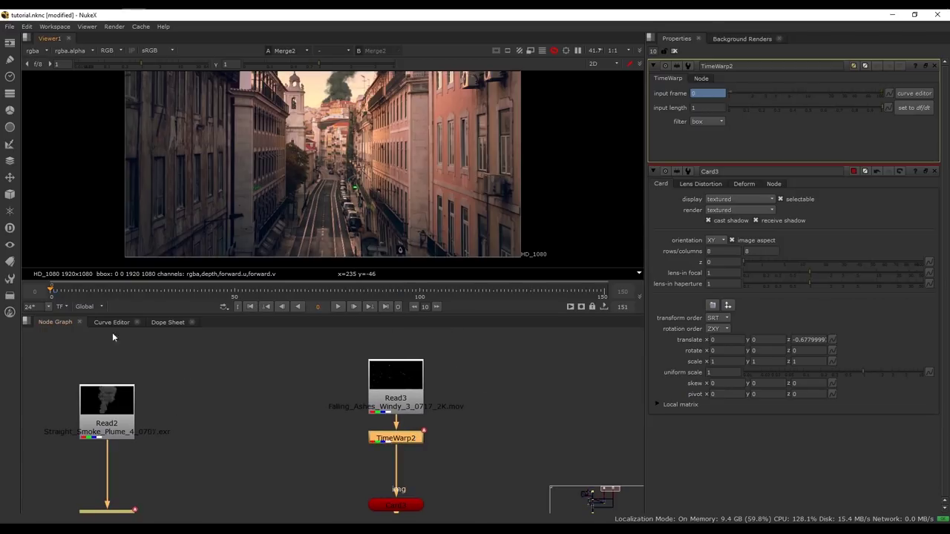
{"action": "left_click", "coordinate": [112, 323]}
{"action": "left_click", "coordinate": [250, 446]}
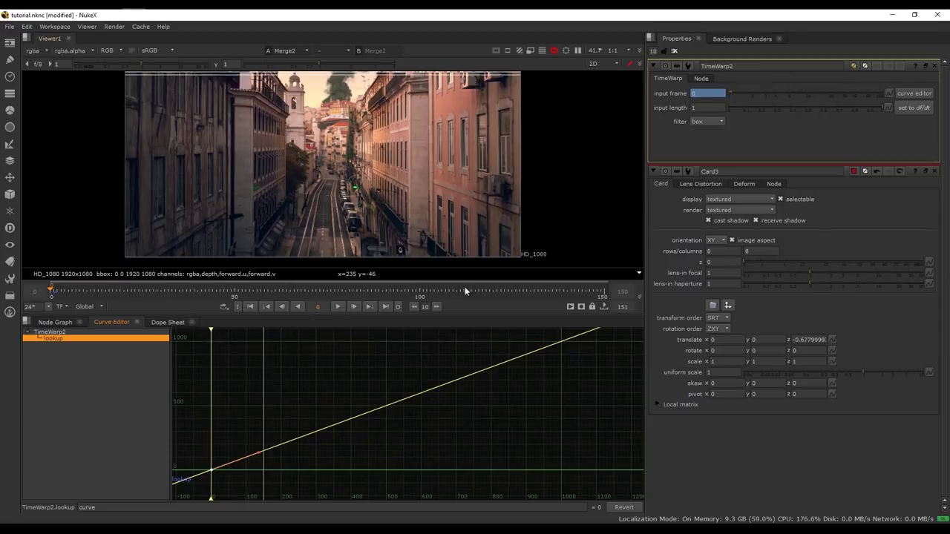
{"action": "left_click", "coordinate": [603, 291]}
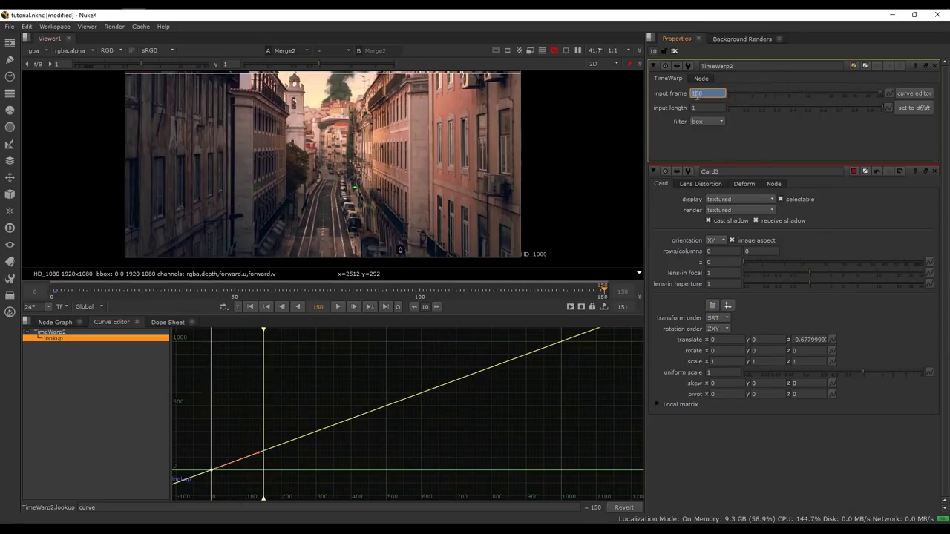
{"action": "right_click", "coordinate": [697, 96]}
{"action": "left_click", "coordinate": [720, 101]}
Slow the ashes by moving the frame 150 key of TimeWarp2's lookup curve to about frame 185, keeping its value at 150
{"action": "middle_click_drag", "start_coordinate": [421, 370], "coordinate": [404, 390]}
{"action": "middle_click_drag", "start_coordinate": [303, 406], "coordinate": [383, 334]}
{"action": "left_click", "coordinate": [325, 399]}
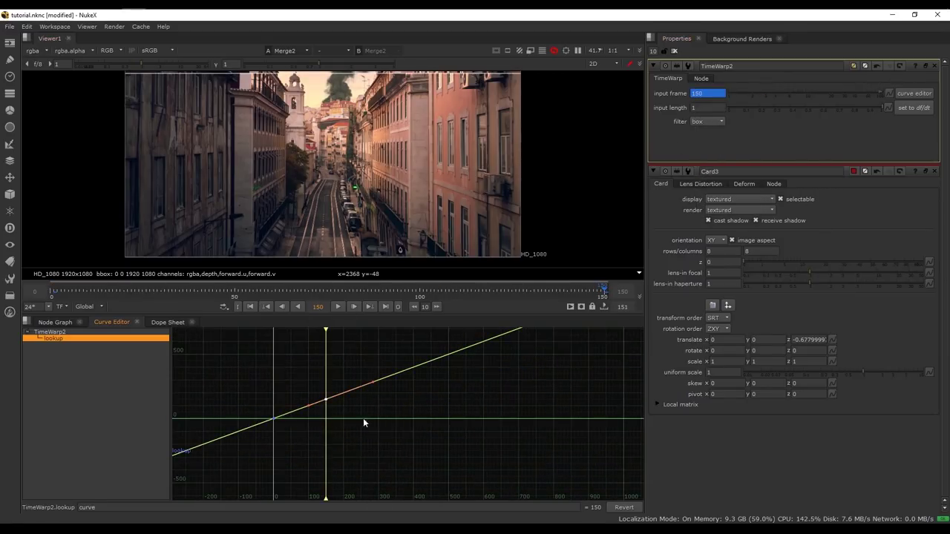
{"action": "left_click_drag", "start_coordinate": [326, 400], "coordinate": [346, 394]}
{"action": "scroll", "coordinate": [325, 420], "scroll_direction": "up", "scroll_amount": 3}
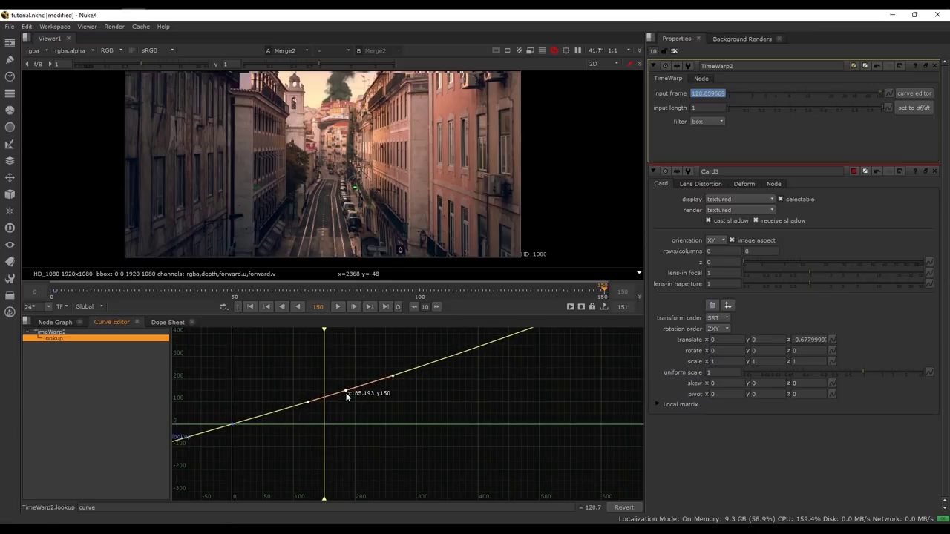
{"action": "left_click", "coordinate": [56, 322]}
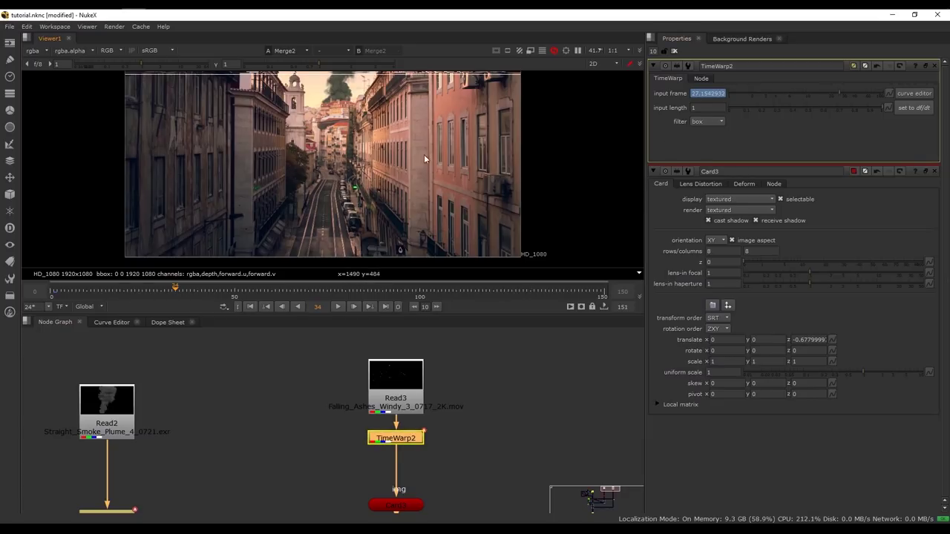
Set all keys of TimeWarp2's lookup curve to linear interpolation, and return to the node graph with the properties cleared
{"action": "left_click", "coordinate": [132, 322]}
{"action": "middle_click_drag", "start_coordinate": [299, 467], "coordinate": [369, 420]}
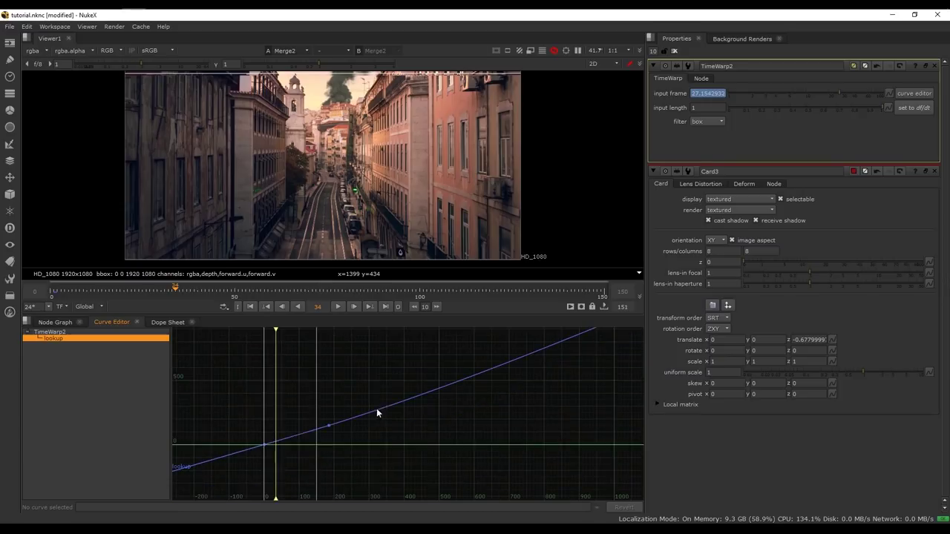
{"action": "left_click_drag", "start_coordinate": [391, 390], "coordinate": [204, 498]}
{"action": "right_click", "coordinate": [277, 444]}
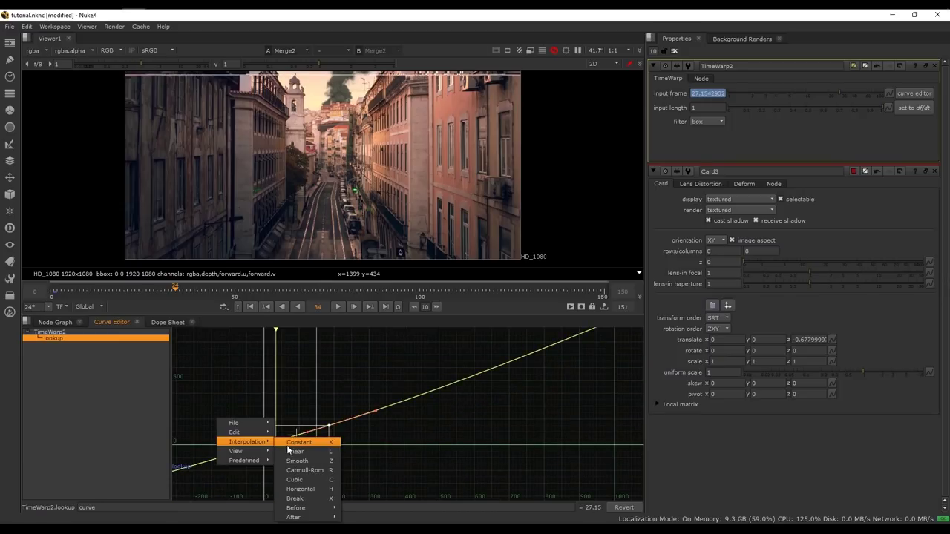
{"action": "left_click", "coordinate": [306, 452]}
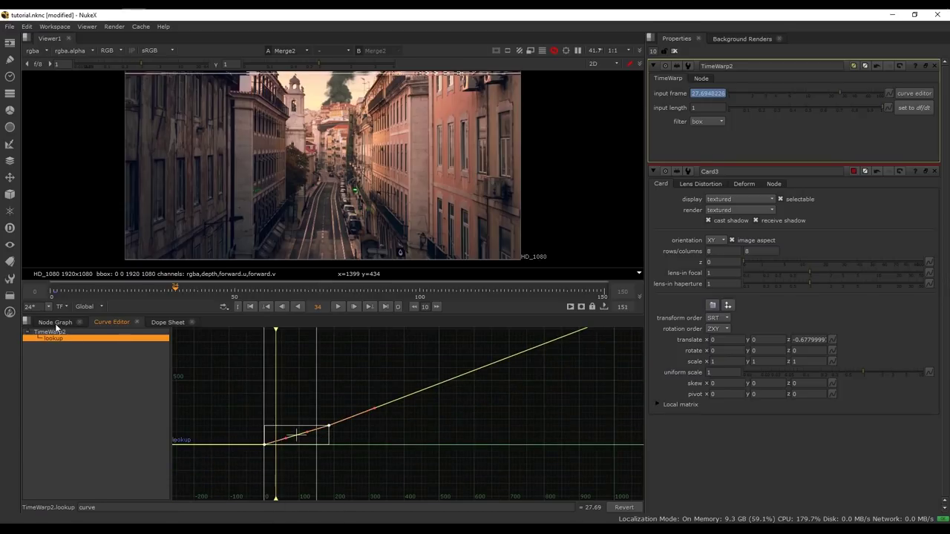
{"action": "left_click", "coordinate": [55, 323]}
{"action": "left_click", "coordinate": [674, 51]}
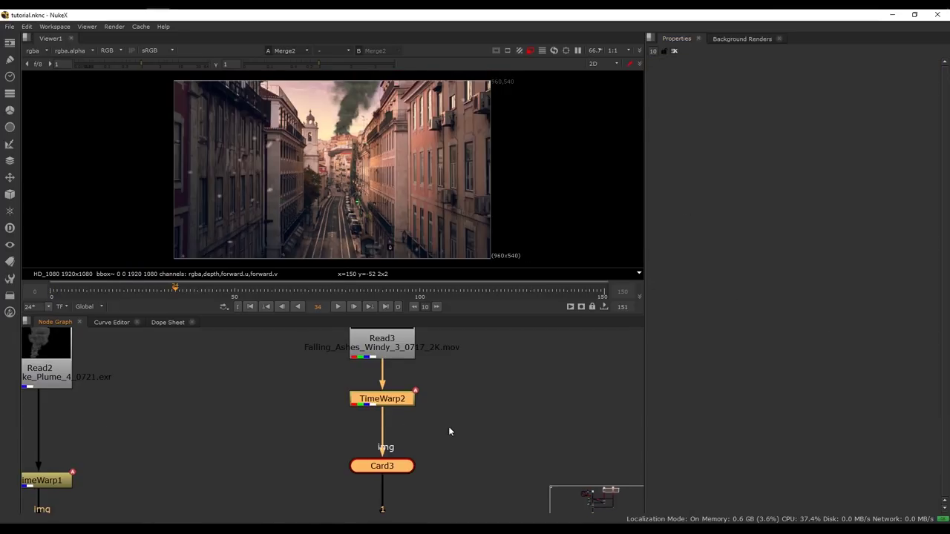
Duplicate TimeWarp2 and Card3 beside the originals, feed the copy from Read3, and connect the new card to Scene3
{"action": "middle_click_drag", "start_coordinate": [449, 428], "coordinate": [429, 425]}
{"action": "key", "text": "ctrl+c"}
{"action": "left_click", "coordinate": [453, 407]}
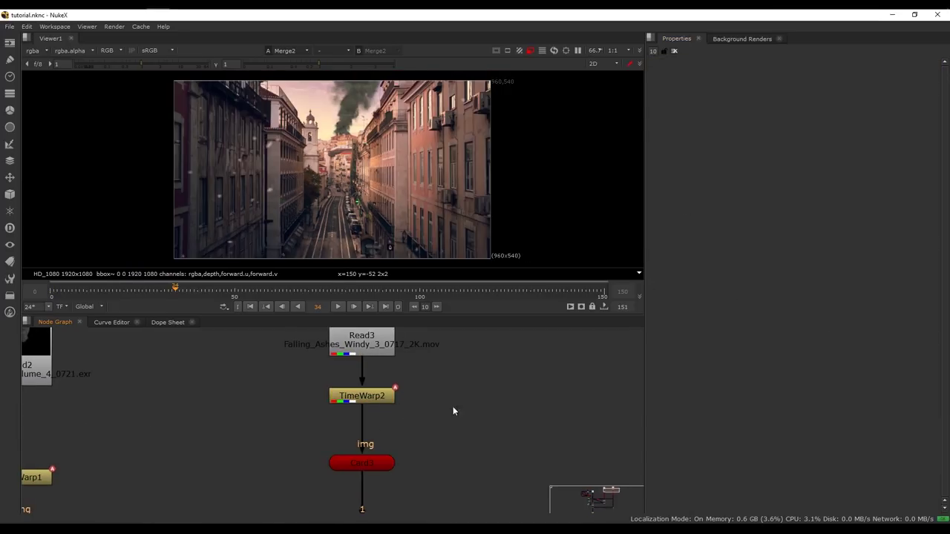
{"action": "key", "text": "ctrl+v"}
{"action": "left_click_drag", "start_coordinate": [453, 406], "coordinate": [378, 344]}
{"action": "middle_click_drag", "start_coordinate": [477, 415], "coordinate": [437, 387]}
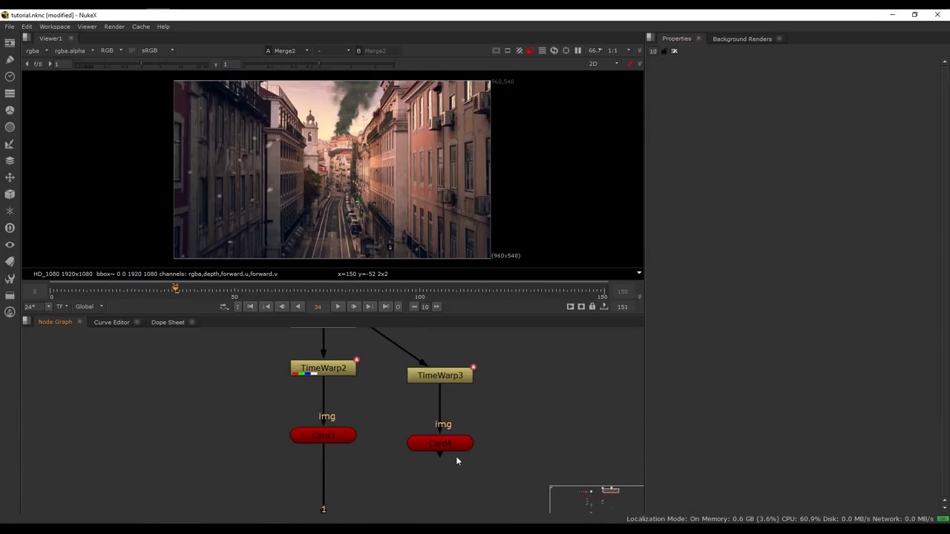
{"action": "middle_click_drag", "start_coordinate": [449, 466], "coordinate": [467, 389]}
{"action": "left_click_drag", "start_coordinate": [458, 378], "coordinate": [343, 474]}
Open Card4 and, in the 3D view, move it farther ahead of the camera to about -1.895 in Z
{"action": "double_click", "coordinate": [452, 371]}
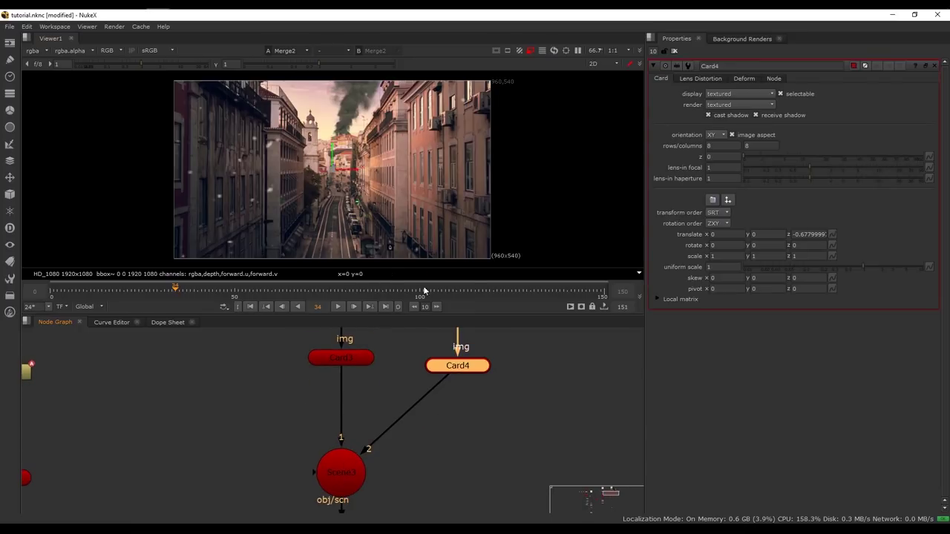
{"action": "key", "text": "Tab"}
{"action": "left_click_drag", "start_coordinate": [320, 203], "coordinate": [270, 153], "text": "ctrl"}
{"action": "scroll", "coordinate": [311, 165], "scroll_direction": "up", "scroll_amount": 5}
{"action": "scroll", "coordinate": [390, 186], "scroll_direction": "down", "scroll_amount": 5}
{"action": "left_click_drag", "start_coordinate": [271, 153], "coordinate": [311, 174], "text": "ctrl"}
{"action": "right_click_drag", "start_coordinate": [311, 173], "coordinate": [361, 189], "text": "alt"}
{"action": "key", "text": "Tab"}
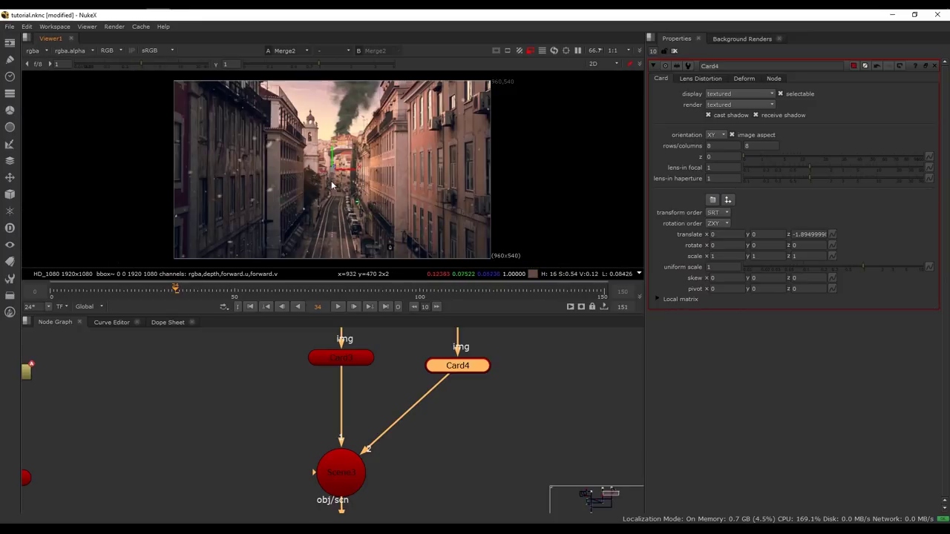
Set Card4's uniform scale to 1.65 and check the enlarged card in the 3D view and the composite
{"action": "scroll", "coordinate": [179, 185], "scroll_direction": "up", "scroll_amount": 1}
{"action": "scroll", "coordinate": [201, 176], "scroll_direction": "up", "scroll_amount": 2}
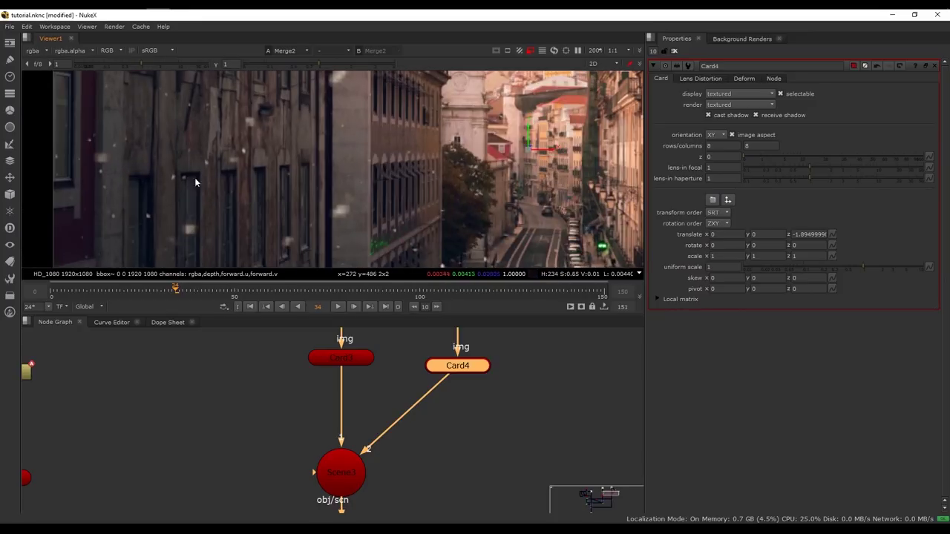
{"action": "left_click", "coordinate": [863, 266]}
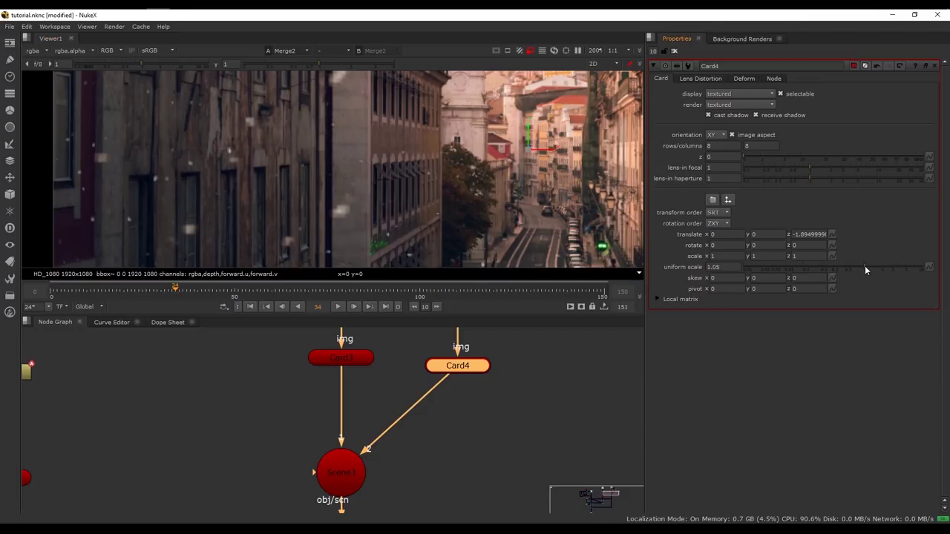
{"action": "left_click_drag", "start_coordinate": [867, 265], "coordinate": [874, 266]}
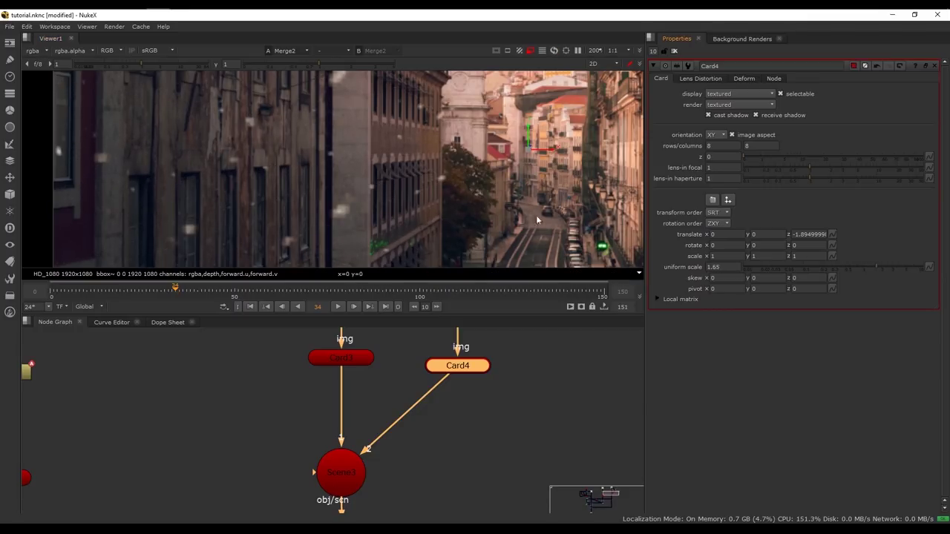
{"action": "key", "text": "Tab"}
{"action": "left_click_drag", "start_coordinate": [255, 180], "coordinate": [398, 224], "text": "ctrl"}
{"action": "scroll", "coordinate": [398, 224], "scroll_direction": "up", "scroll_amount": 4}
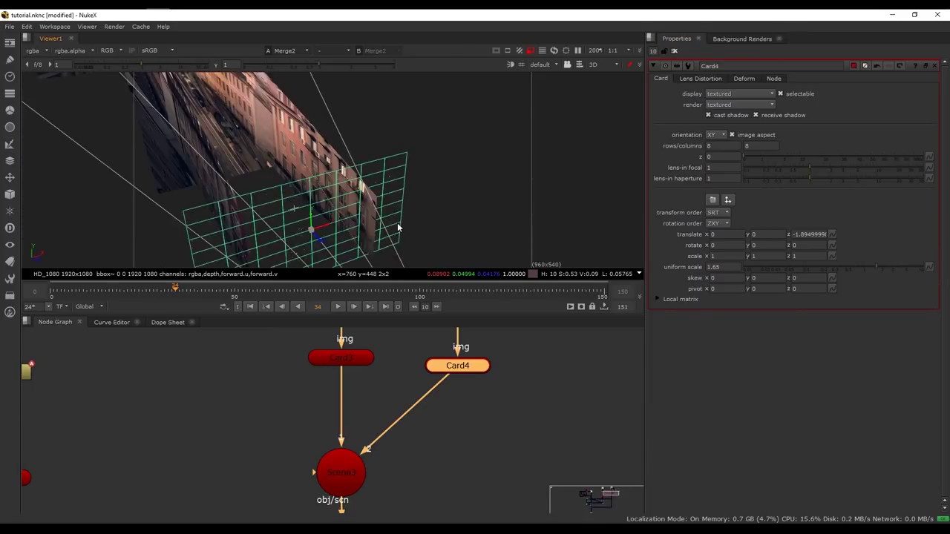
{"action": "key", "text": "Tab"}
{"action": "scroll", "coordinate": [384, 194], "scroll_direction": "down", "scroll_amount": 3}
Shift the keys of TimeWarp3's lookup curve so its input frame at frame 34 is about 147, and play the result
{"action": "middle_click_drag", "start_coordinate": [453, 349], "coordinate": [382, 485]}
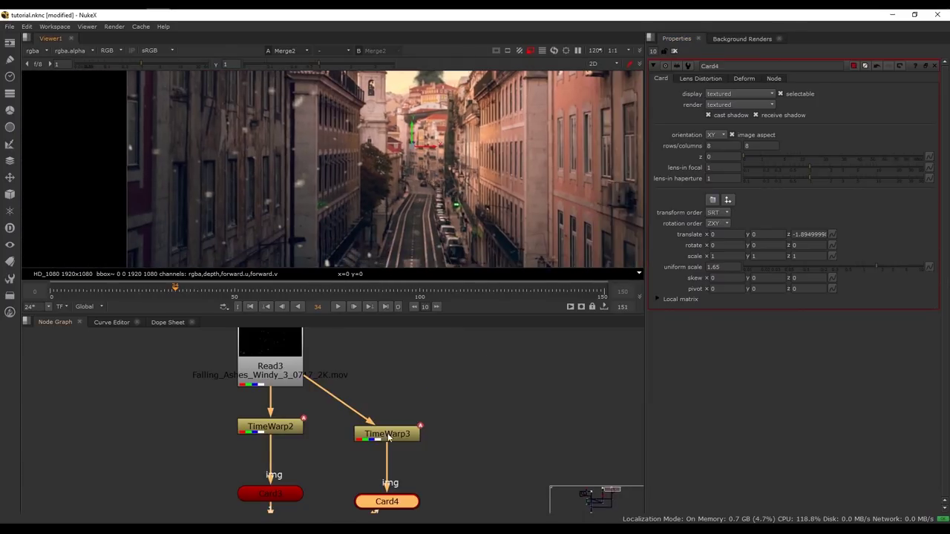
{"action": "double_click", "coordinate": [388, 437]}
{"action": "left_click", "coordinate": [107, 322]}
{"action": "middle_click_drag", "start_coordinate": [327, 397], "coordinate": [450, 332]}
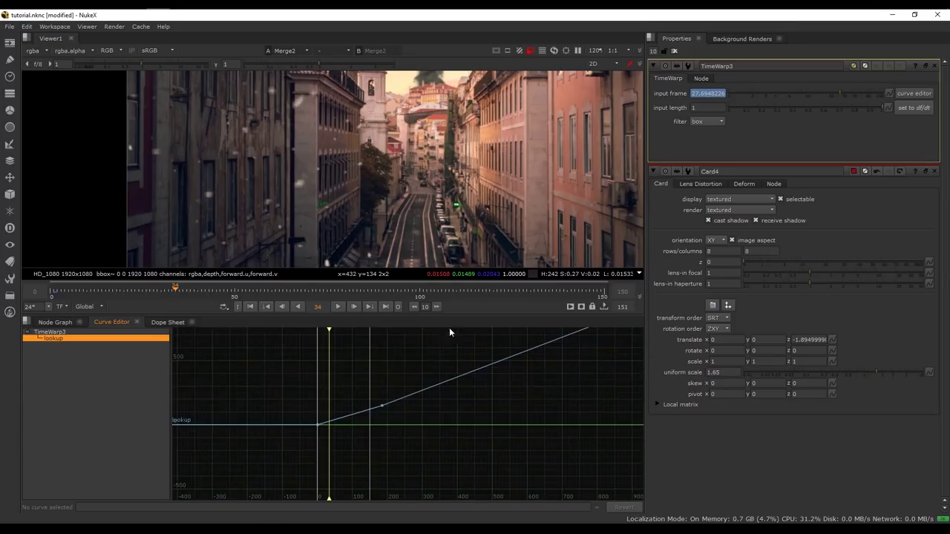
{"action": "left_click_drag", "start_coordinate": [449, 332], "coordinate": [259, 473]}
{"action": "left_click_drag", "start_coordinate": [383, 406], "coordinate": [403, 383]}
{"action": "scroll", "coordinate": [300, 419], "scroll_direction": "up", "scroll_amount": 1}
{"action": "left_click", "coordinate": [59, 322]}
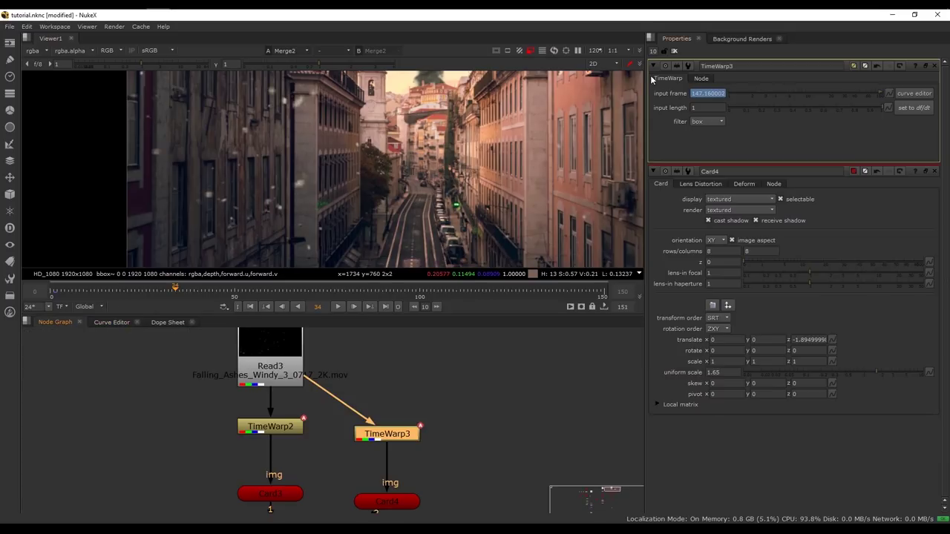
{"action": "left_click", "coordinate": [675, 51]}
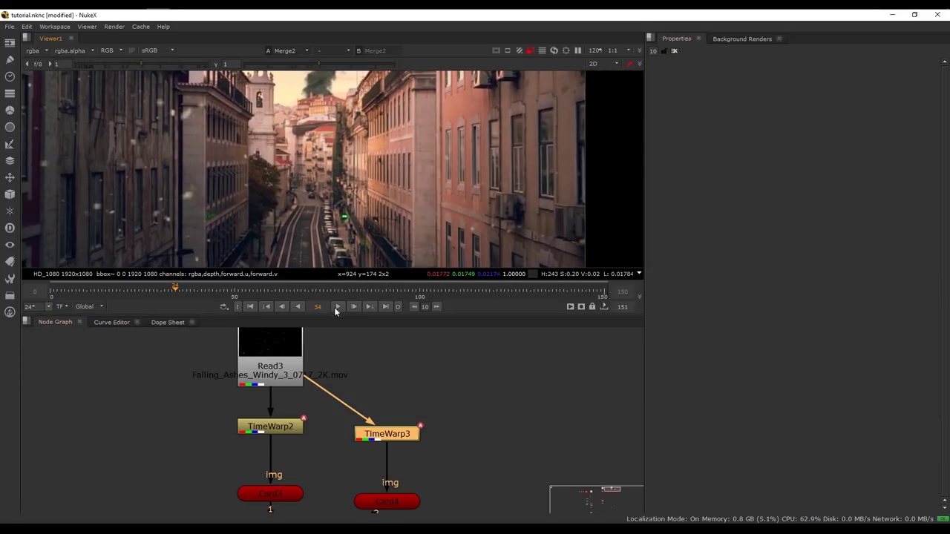
{"action": "left_click", "coordinate": [340, 307]}
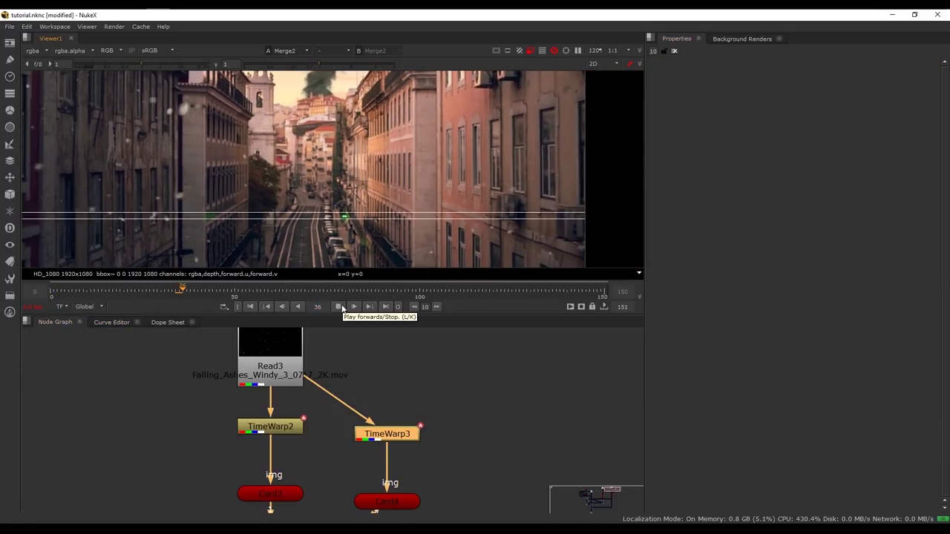
Stop the playback, return to frame 34 and inspect the falling ashes in the composite
{"action": "left_click", "coordinate": [342, 310]}
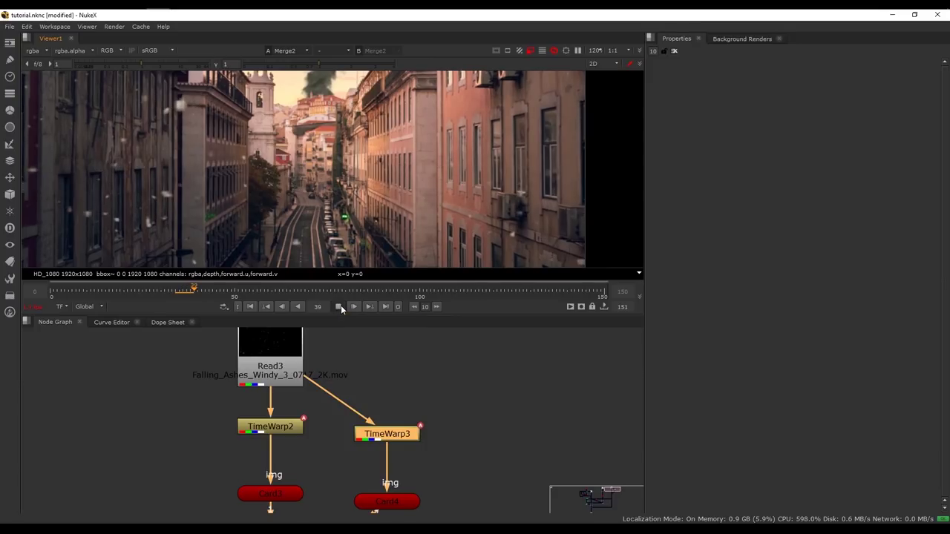
{"action": "mouse_move", "coordinate": [176, 292]}
{"action": "left_mouse_down"}
{"action": "mouse_move", "coordinate": [187, 292]}
{"action": "mouse_move", "coordinate": [176, 292]}
{"action": "left_mouse_up"}
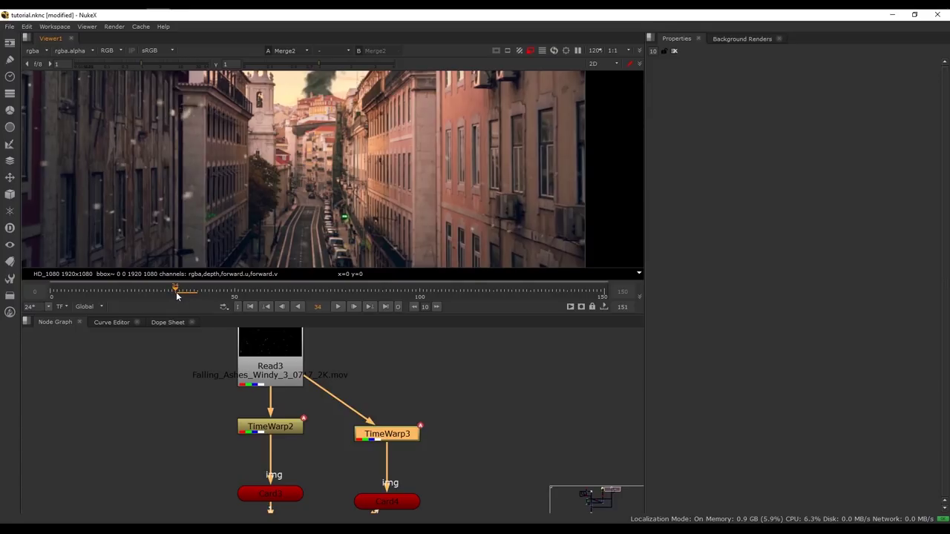
{"action": "mouse_move", "coordinate": [202, 199]}
{"action": "middle_mouse_down"}
{"action": "mouse_move", "coordinate": [250, 199]}
{"action": "mouse_move", "coordinate": [203, 181]}
{"action": "middle_mouse_up"}
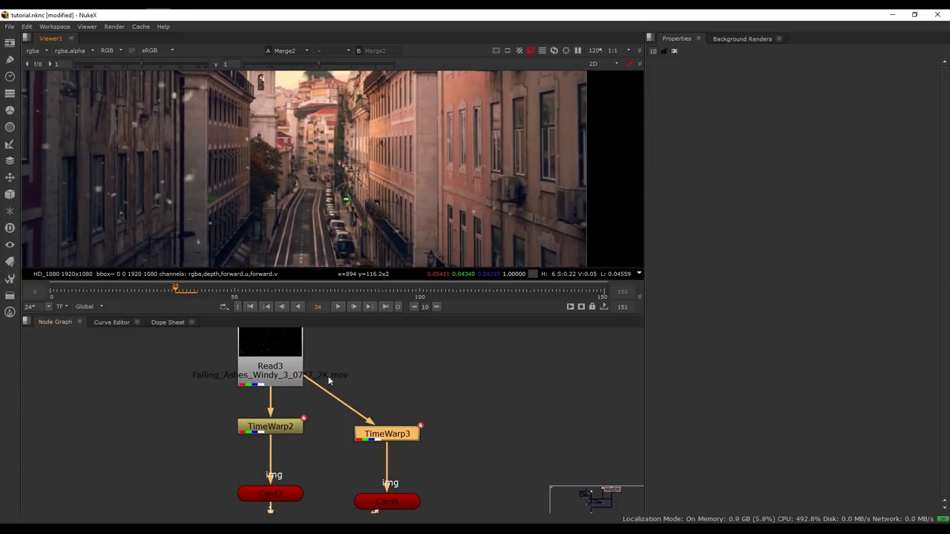
Duplicate TimeWarp3 and Card4 beside the originals, feed the copy from Read3, and connect the new card to Scene3
{"action": "middle_click_drag", "start_coordinate": [318, 379], "coordinate": [292, 352]}
{"action": "left_click_drag", "start_coordinate": [451, 365], "coordinate": [297, 505]}
{"action": "key", "text": "ctrl+c"}
{"action": "left_click", "coordinate": [407, 444]}
{"action": "key", "text": "ctrl+v"}
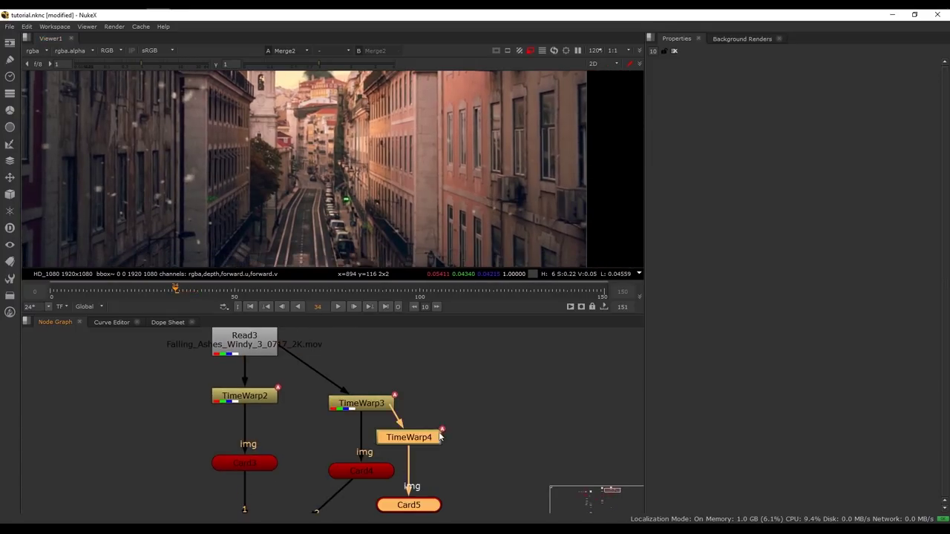
{"action": "left_click_drag", "start_coordinate": [409, 440], "coordinate": [476, 409]}
{"action": "left_click", "coordinate": [568, 424]}
{"action": "middle_click_drag", "start_coordinate": [490, 487], "coordinate": [495, 369]}
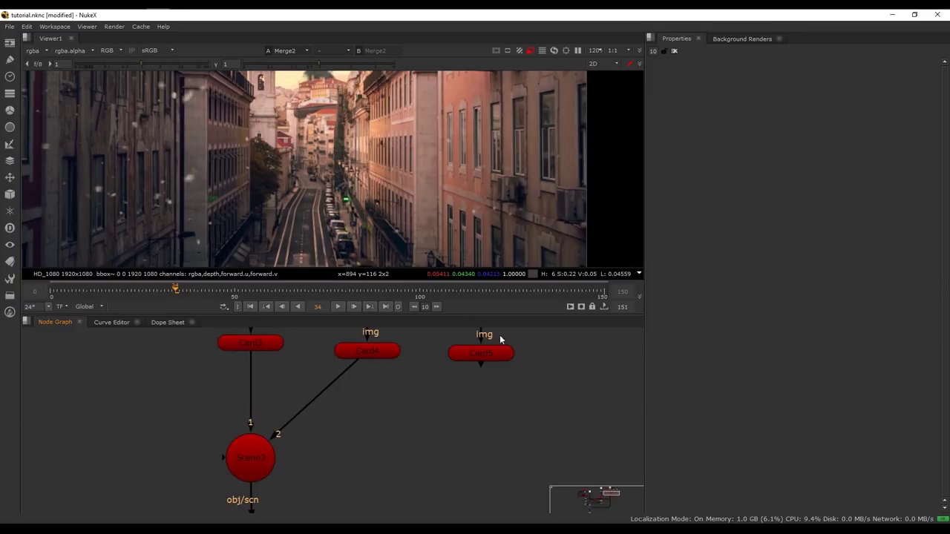
{"action": "left_click_drag", "start_coordinate": [482, 364], "coordinate": [281, 445]}
Open Card5 and, in the 3D view, move it farther from the camera to about -3.325 in Z
{"action": "double_click", "coordinate": [481, 353]}
{"action": "key", "text": "Tab"}
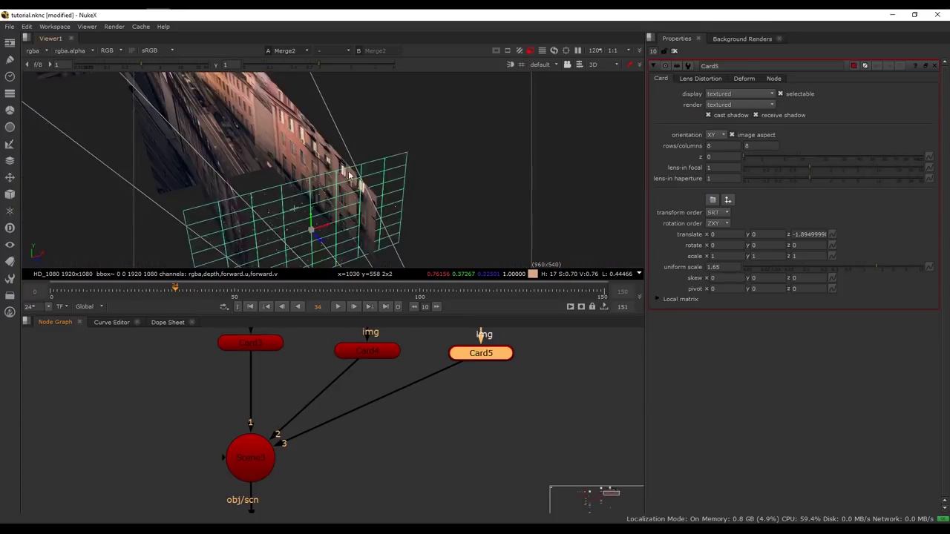
{"action": "left_click_drag", "start_coordinate": [375, 237], "coordinate": [277, 192]}
{"action": "key", "text": "Tab"}
{"action": "middle_click_drag", "start_coordinate": [297, 199], "coordinate": [304, 193]}
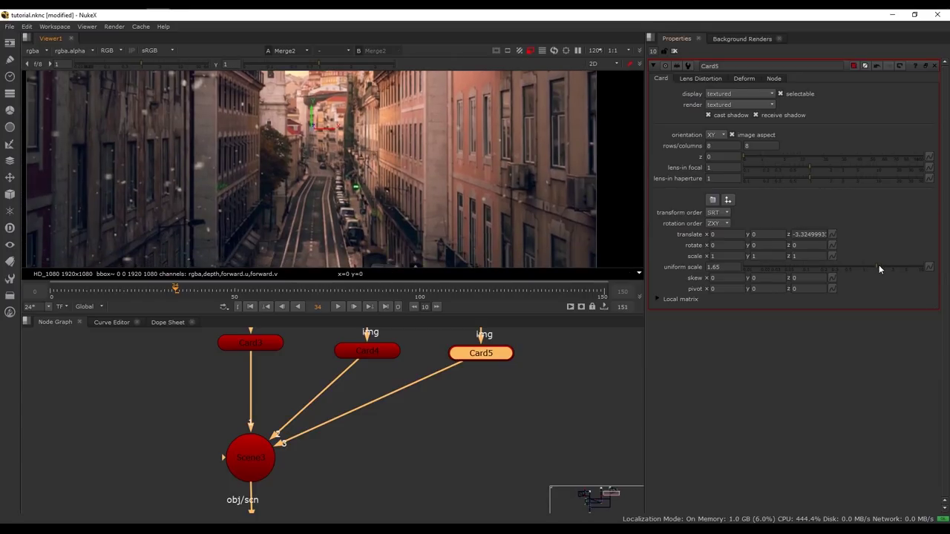
Reduce Card5's uniform scale to 1.45 and check the ashes in the composite
{"action": "key", "text": "Tab"}
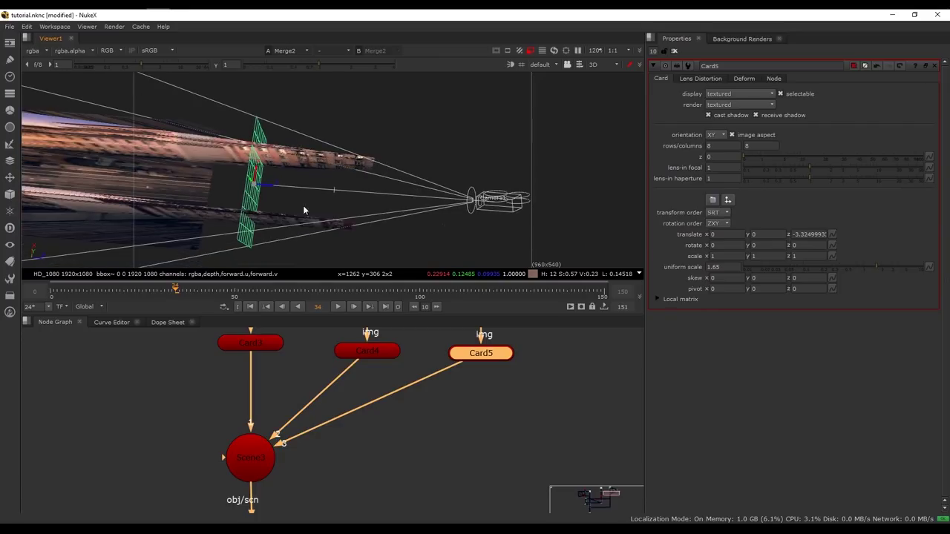
{"action": "left_click", "coordinate": [874, 267]}
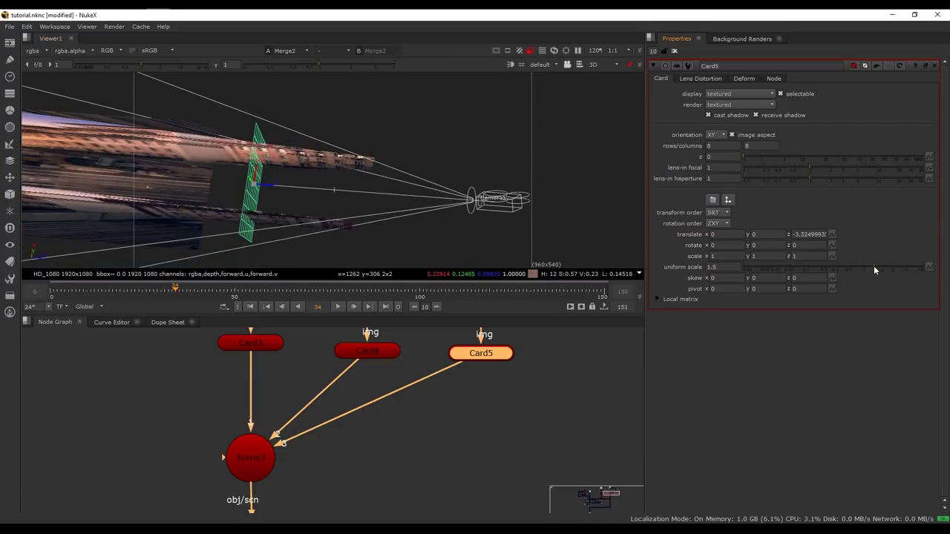
{"action": "key", "text": "Tab"}
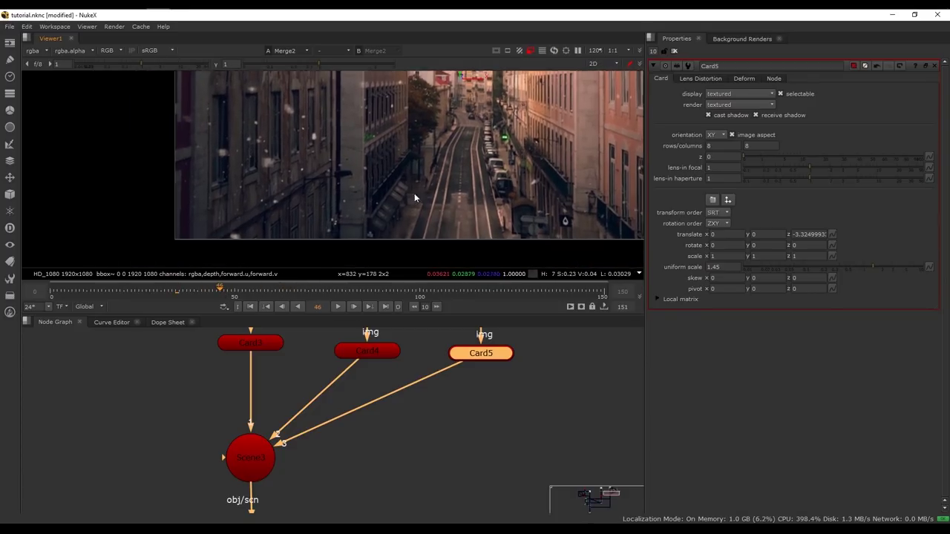
{"action": "mouse_move", "coordinate": [320, 154]}
{"action": "middle_mouse_down"}
{"action": "mouse_move", "coordinate": [322, 190]}
{"action": "mouse_move", "coordinate": [316, 154]}
{"action": "middle_mouse_up"}
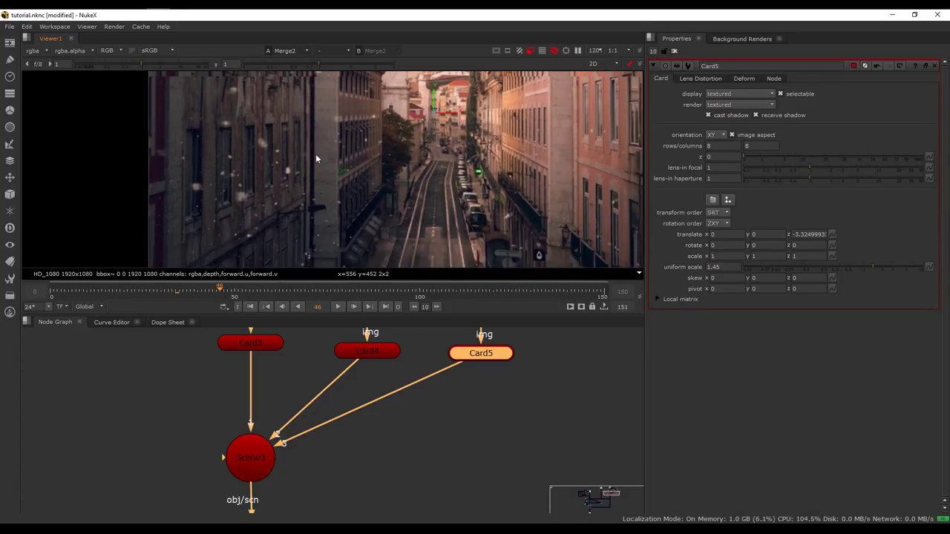
Insert a Grade node after TimeWarp2 with multiply at 0.58, and compare the ashes with the grade disabled and enabled
{"action": "middle_click_drag", "start_coordinate": [397, 362], "coordinate": [403, 498]}
{"action": "left_click", "coordinate": [273, 422]}
{"action": "key", "text": "g"}
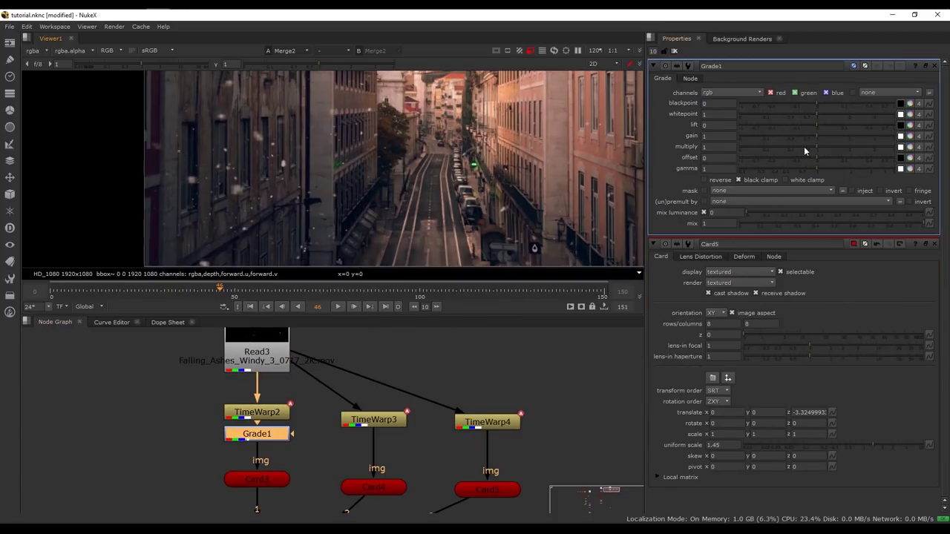
{"action": "left_click_drag", "start_coordinate": [815, 147], "coordinate": [797, 149]}
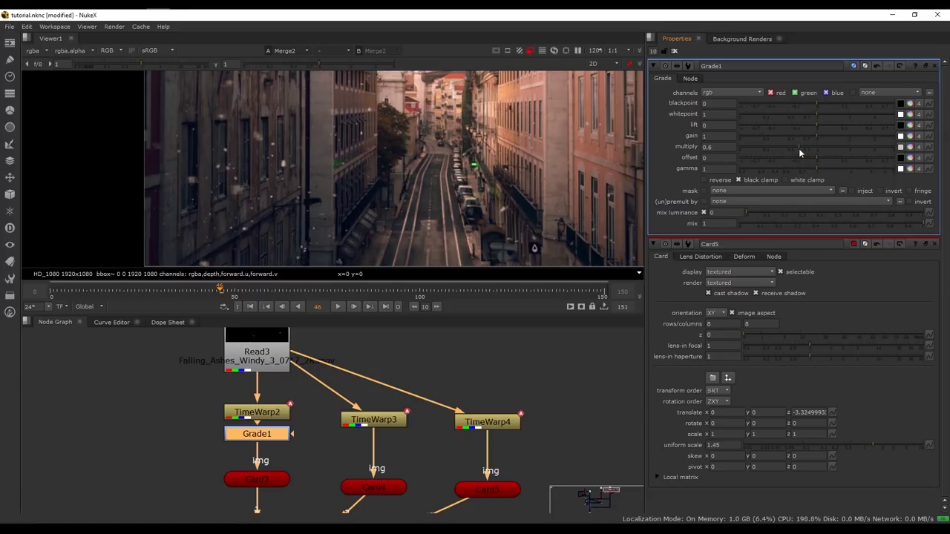
{"action": "key", "text": "d"}
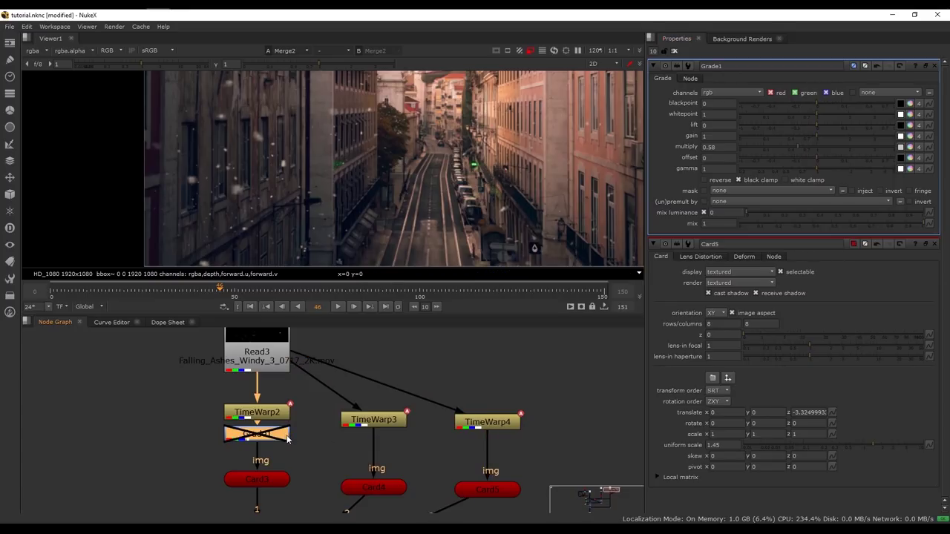
{"action": "key", "text": "d"}
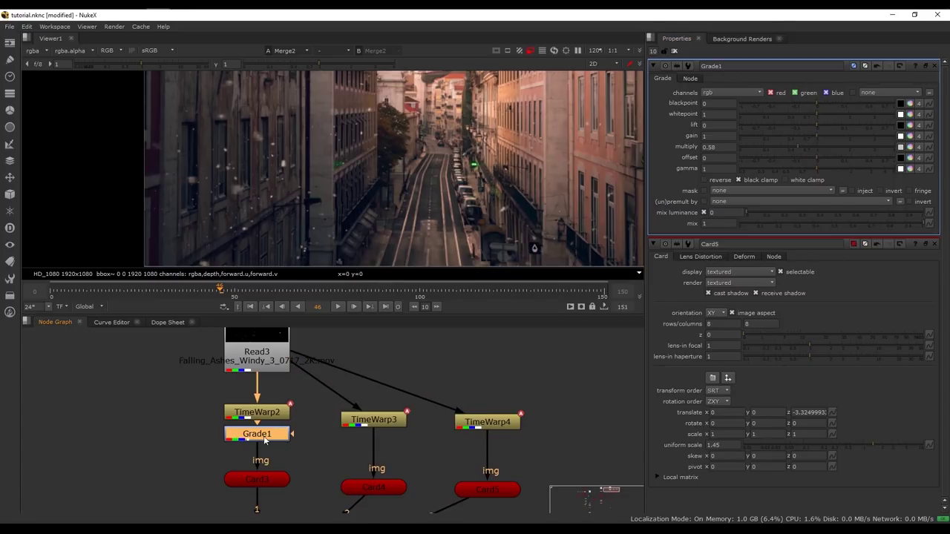
Paste copies of the Grade node after TimeWarp3 and TimeWarp4, and close all open node properties
{"action": "left_click", "coordinate": [375, 420]}
{"action": "key", "text": "ctrl+v"}
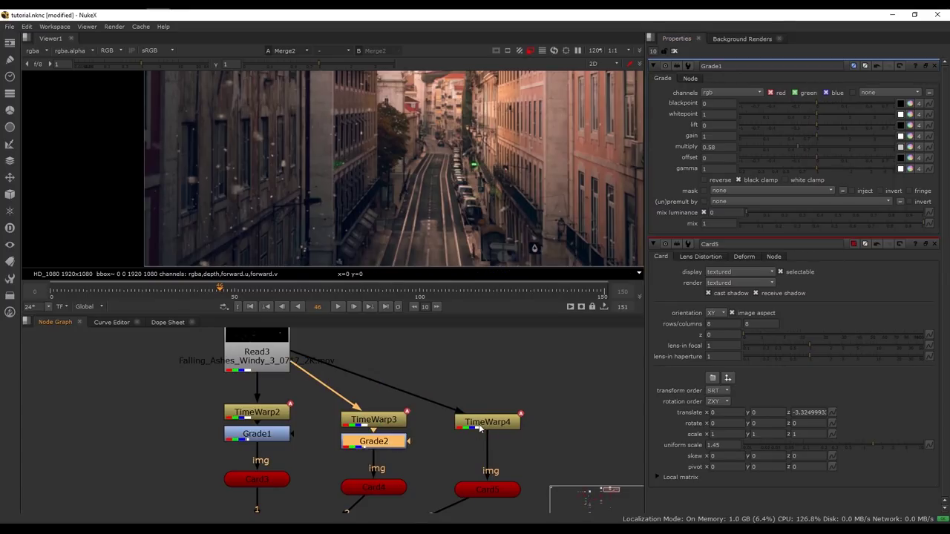
{"action": "left_click", "coordinate": [480, 428]}
{"action": "key", "text": "ctrl+v"}
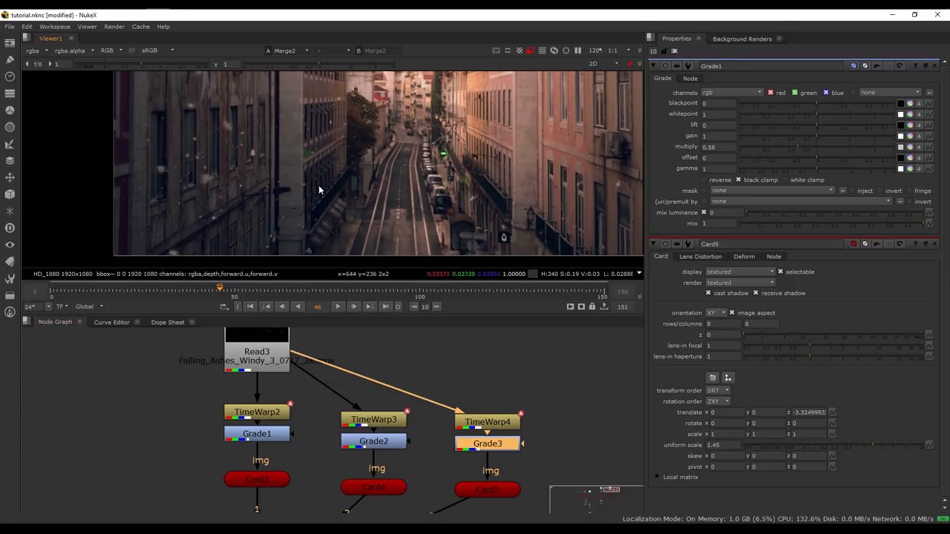
{"action": "left_click", "coordinate": [674, 51]}
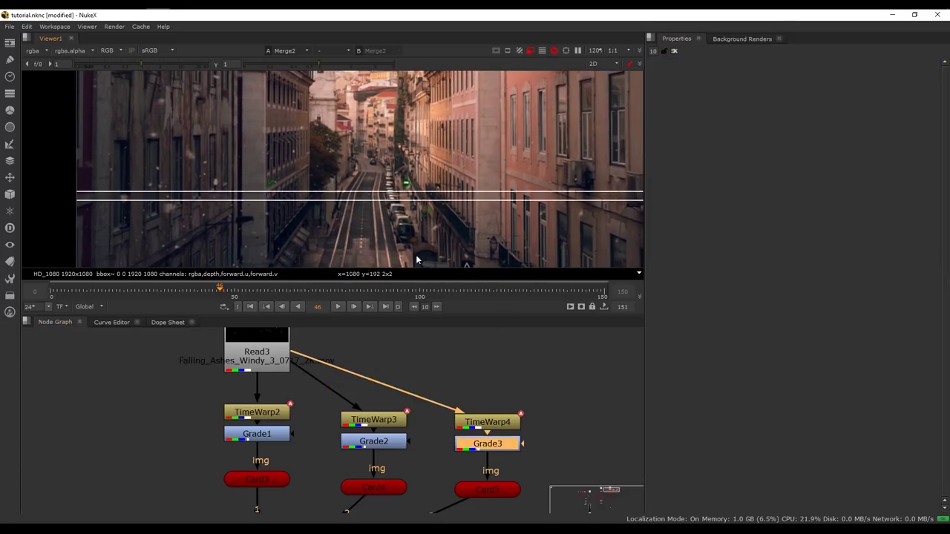
Examine the ash layers in the composite at frame 87 and their arrangement around the camera in the 3D view
{"action": "middle_click_drag", "start_coordinate": [535, 423], "coordinate": [506, 375]}
{"action": "left_click", "coordinate": [508, 436]}
{"action": "key", "text": "Tab"}
{"action": "left_click_drag", "start_coordinate": [327, 173], "coordinate": [411, 181], "text": "ctrl"}
{"action": "key", "text": "Tab"}
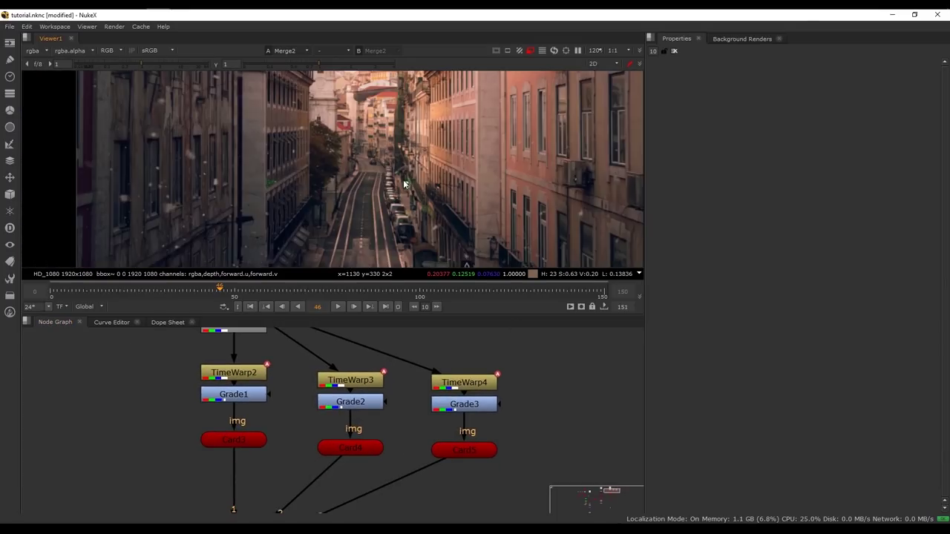
{"action": "middle_click_drag", "start_coordinate": [422, 204], "coordinate": [415, 181]}
{"action": "scroll", "coordinate": [416, 180], "scroll_direction": "down", "scroll_amount": 2}
{"action": "left_click", "coordinate": [372, 291]}
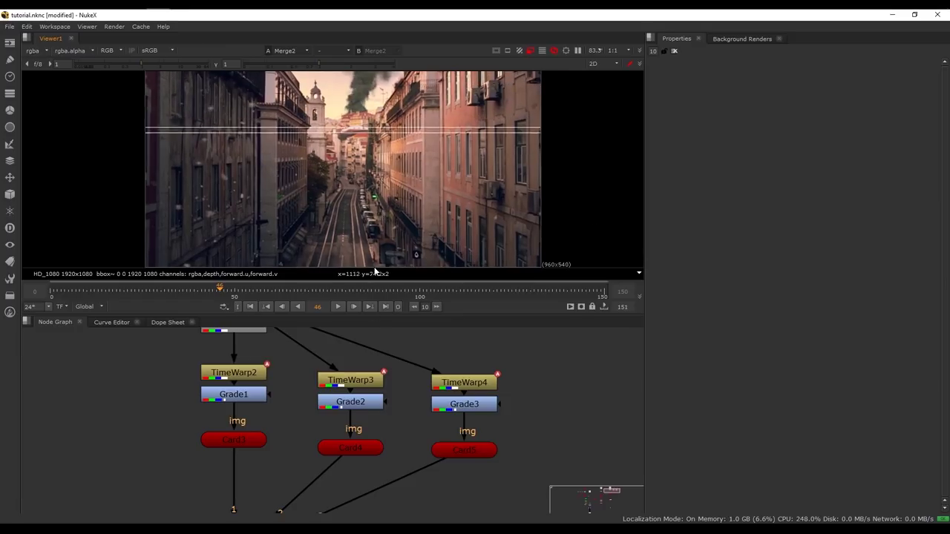
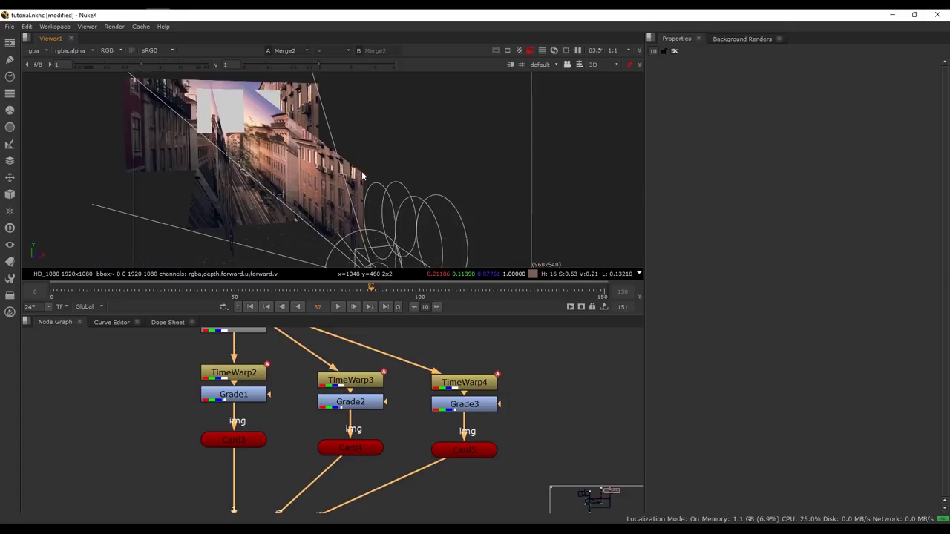
{"action": "key", "text": "Tab"}
{"action": "left_click_drag", "start_coordinate": [336, 168], "coordinate": [369, 183], "text": "ctrl"}
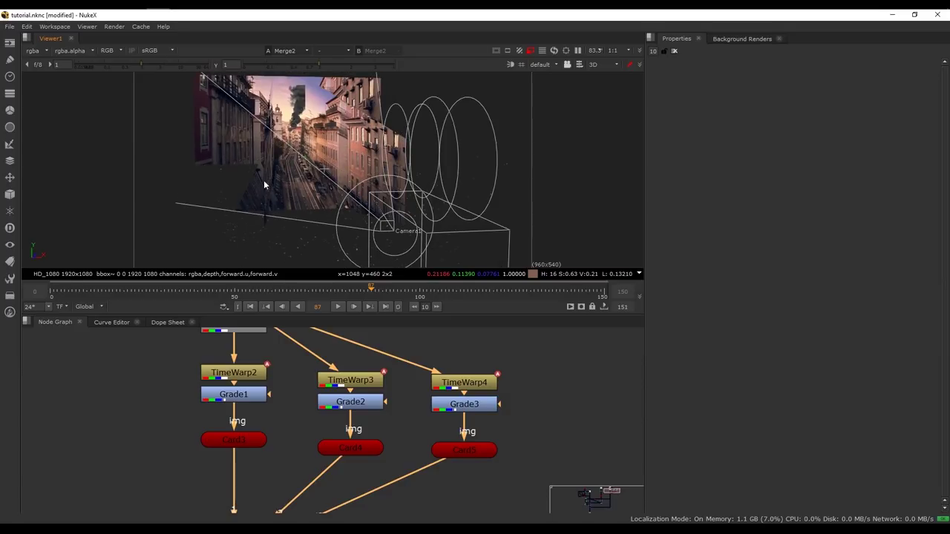
{"action": "left_click_drag", "start_coordinate": [264, 185], "coordinate": [384, 195], "text": "ctrl"}
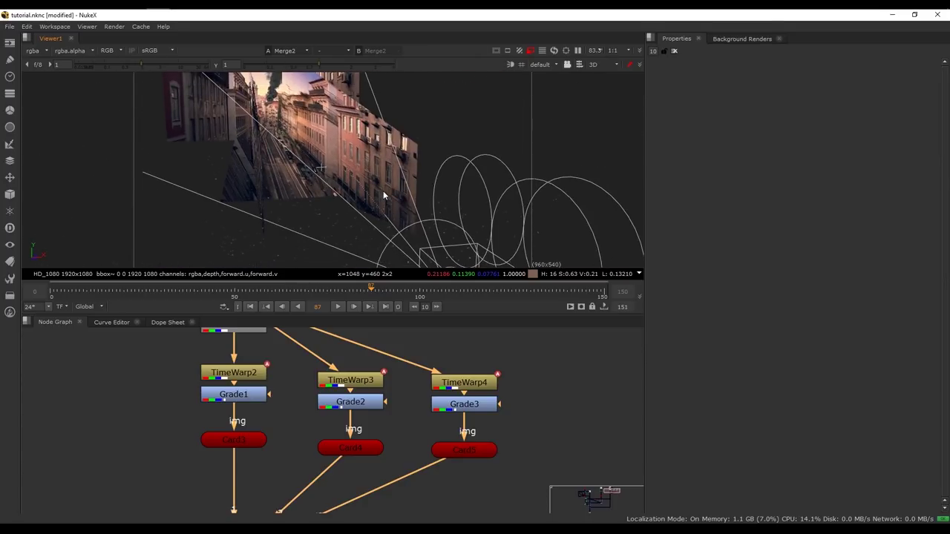
{"action": "scroll", "coordinate": [406, 413], "scroll_direction": "down", "scroll_amount": 5}
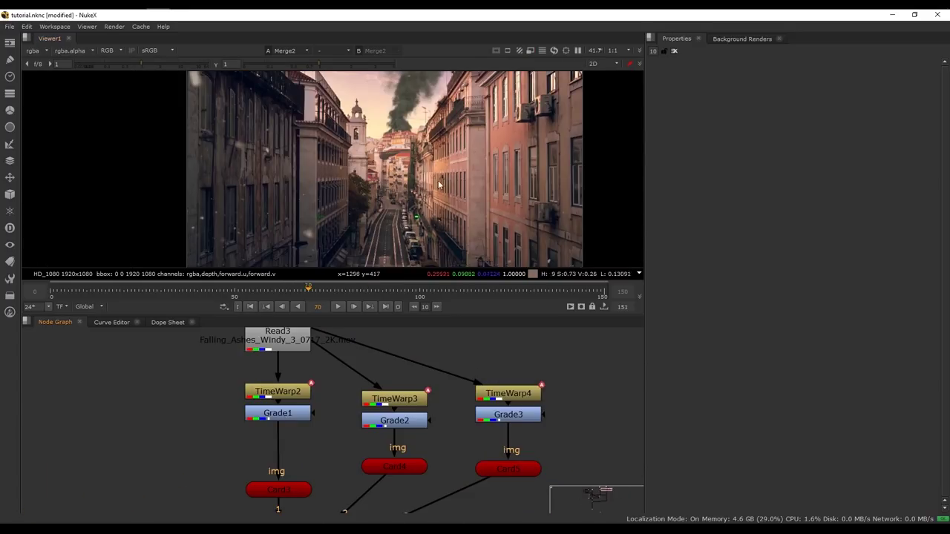
Insert a ColorCorrect node between Merge2 and the viewer, leaving room below the merge
{"action": "scroll", "coordinate": [475, 405], "scroll_direction": "down", "scroll_amount": 5}
{"action": "middle_click_drag", "start_coordinate": [458, 443], "coordinate": [540, 379]}
{"action": "middle_click_drag", "start_coordinate": [369, 493], "coordinate": [448, 429]}
{"action": "scroll", "coordinate": [449, 430], "scroll_direction": "up", "scroll_amount": 5}
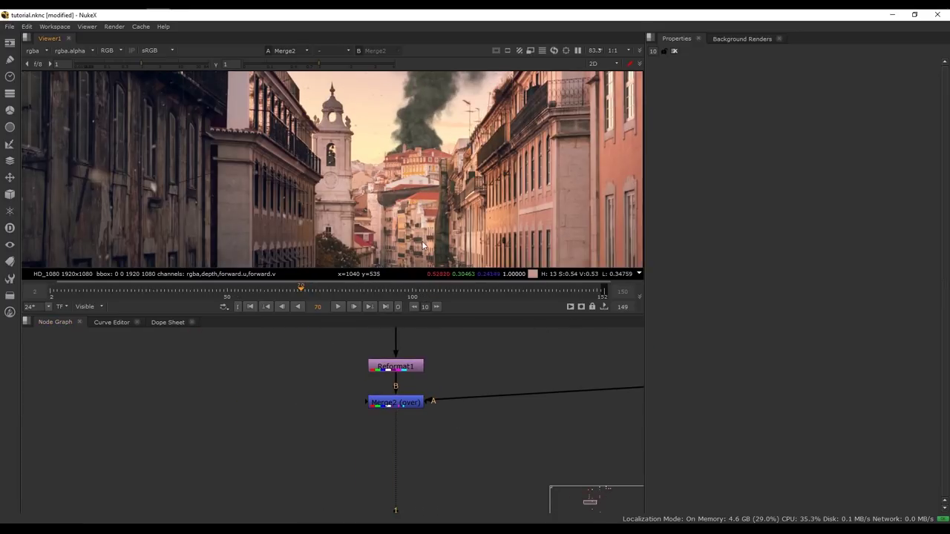
{"action": "key", "text": "c"}
{"action": "left_click_drag", "start_coordinate": [446, 447], "coordinate": [390, 444]}
{"action": "middle_click_drag", "start_coordinate": [432, 417], "coordinate": [405, 383]}
{"action": "scroll", "coordinate": [388, 400], "scroll_direction": "down", "scroll_amount": 3}
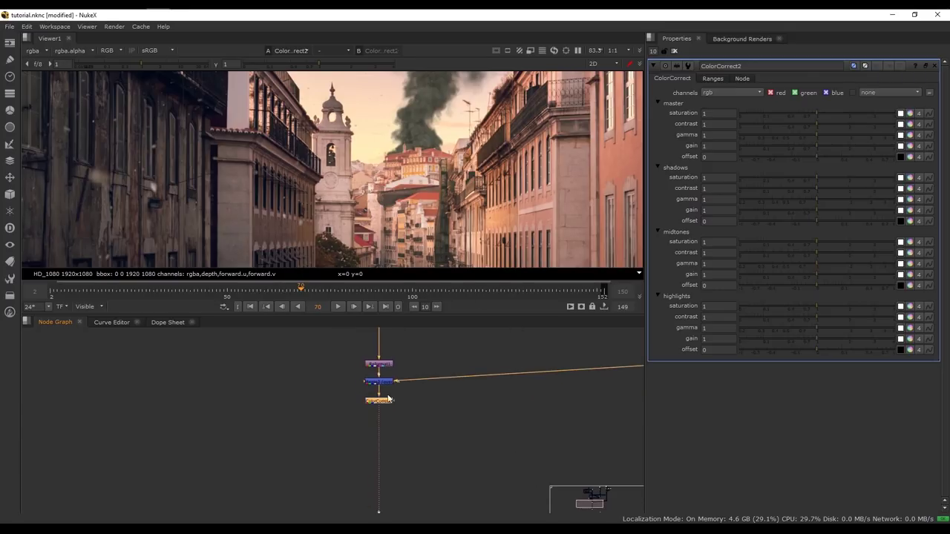
{"action": "middle_click_drag", "start_coordinate": [389, 429], "coordinate": [363, 440]}
In ColorCorrect2, set the master contrast to 1.16, the shadows gamma to 1.14 and the shadows contrast to 1.46
{"action": "left_click_drag", "start_coordinate": [819, 127], "coordinate": [824, 125]}
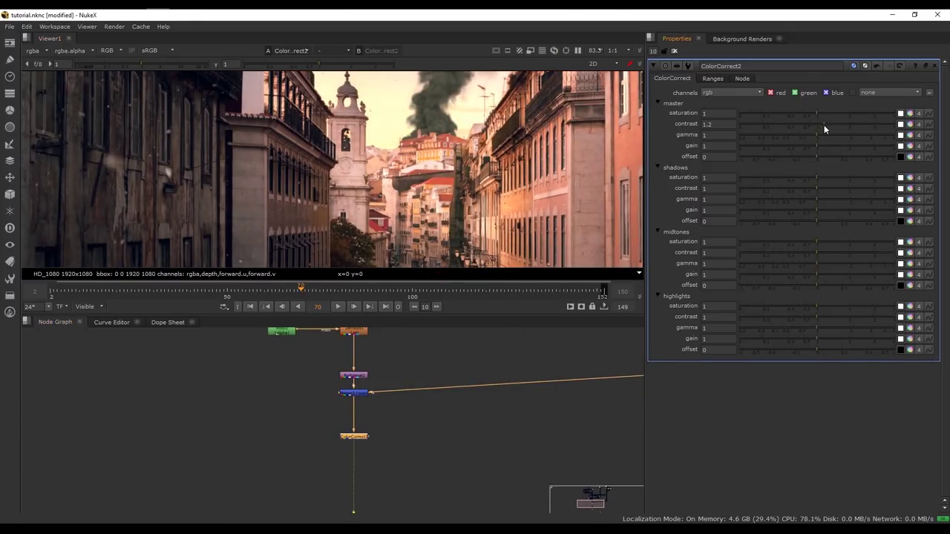
{"action": "left_click_drag", "start_coordinate": [818, 198], "coordinate": [823, 200]}
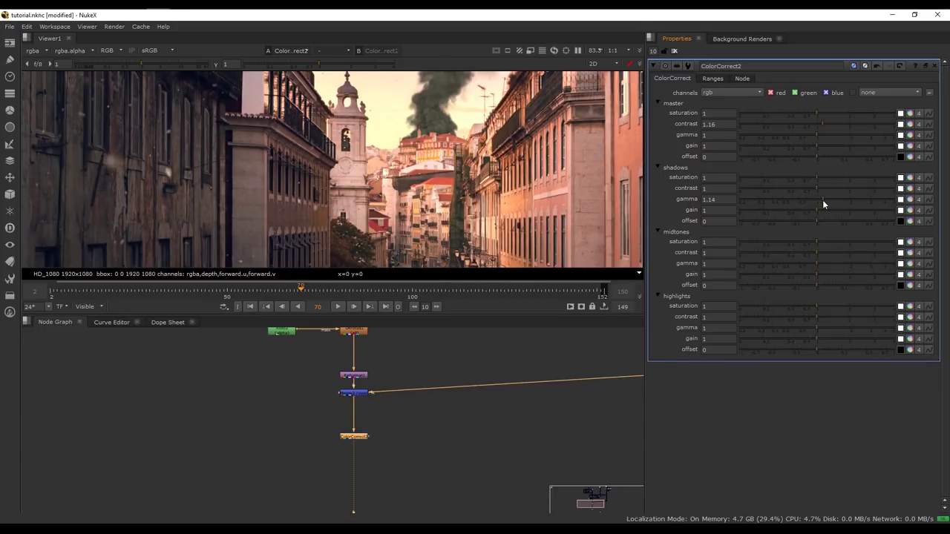
{"action": "left_click", "coordinate": [824, 188]}
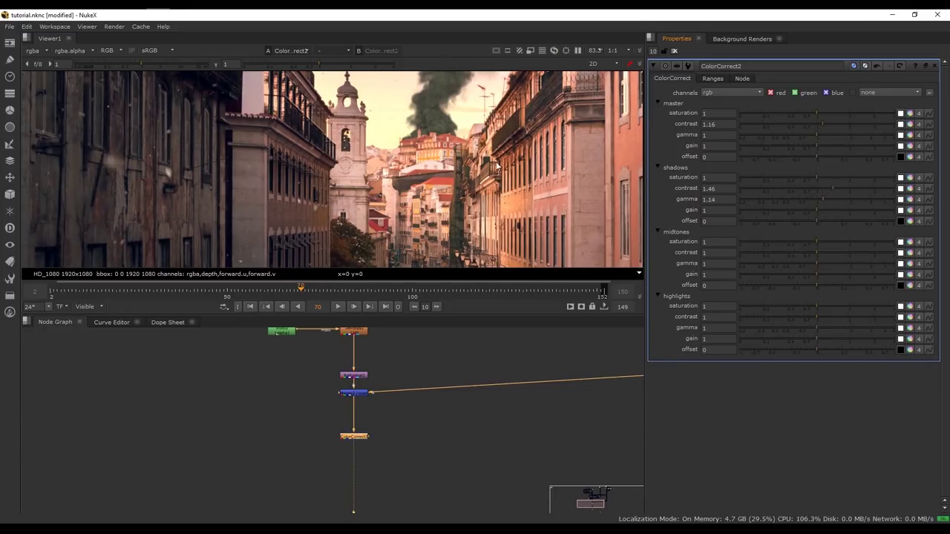
Split the shadows gain into separate channels, set its blue to 1.3, and check the tint across the whole frame
{"action": "left_click", "coordinate": [910, 210]}
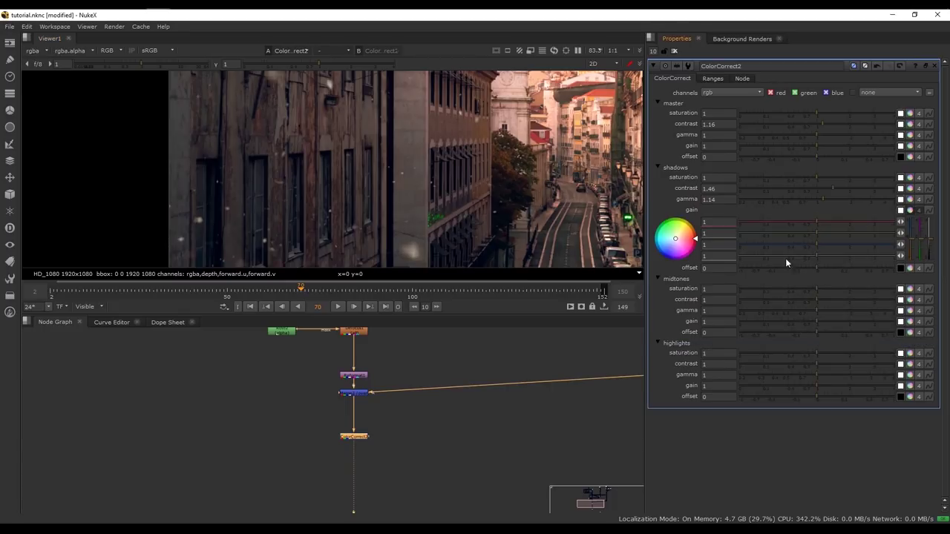
{"action": "left_click", "coordinate": [827, 244]}
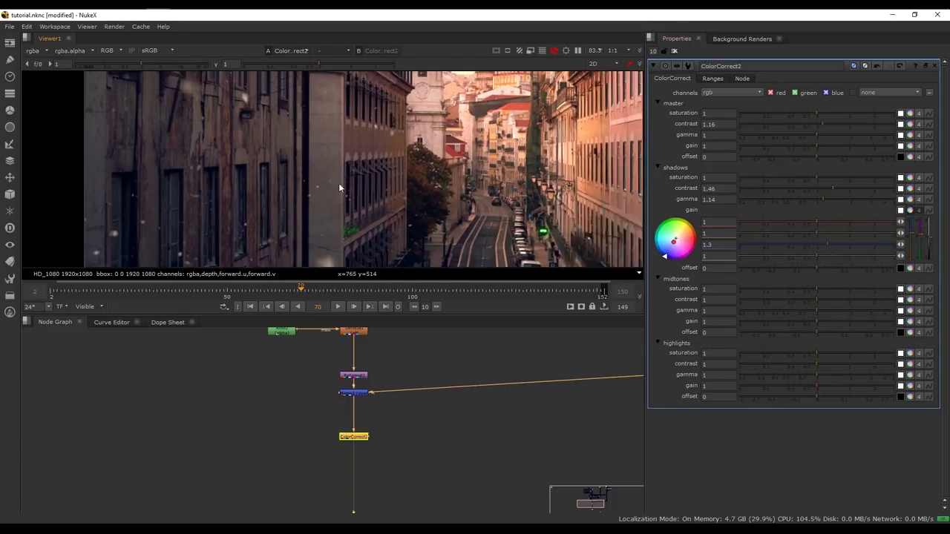
{"action": "scroll", "coordinate": [339, 188], "scroll_direction": "down", "scroll_amount": 4}
{"action": "middle_click_drag", "start_coordinate": [315, 208], "coordinate": [302, 215]}
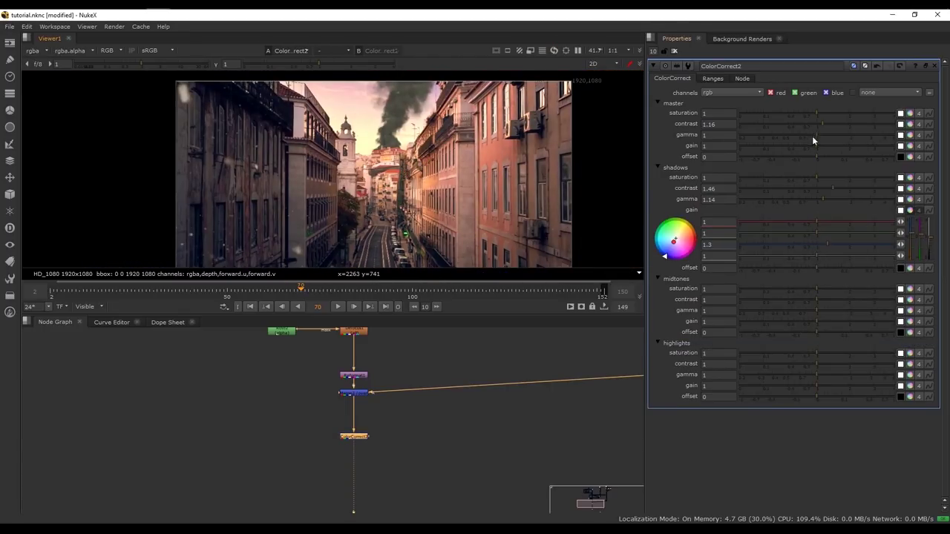
Set the midtones contrast to 1.18 and lower the shadows gain to 0.5 red, 0.5 green and 0.8 blue
{"action": "left_click", "coordinate": [822, 299]}
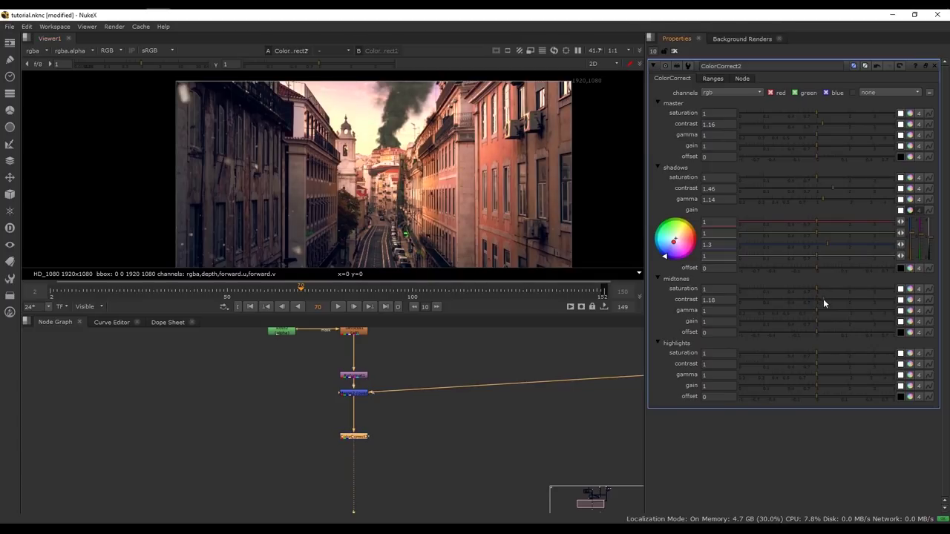
{"action": "scroll", "coordinate": [383, 167], "scroll_direction": "up", "scroll_amount": 3}
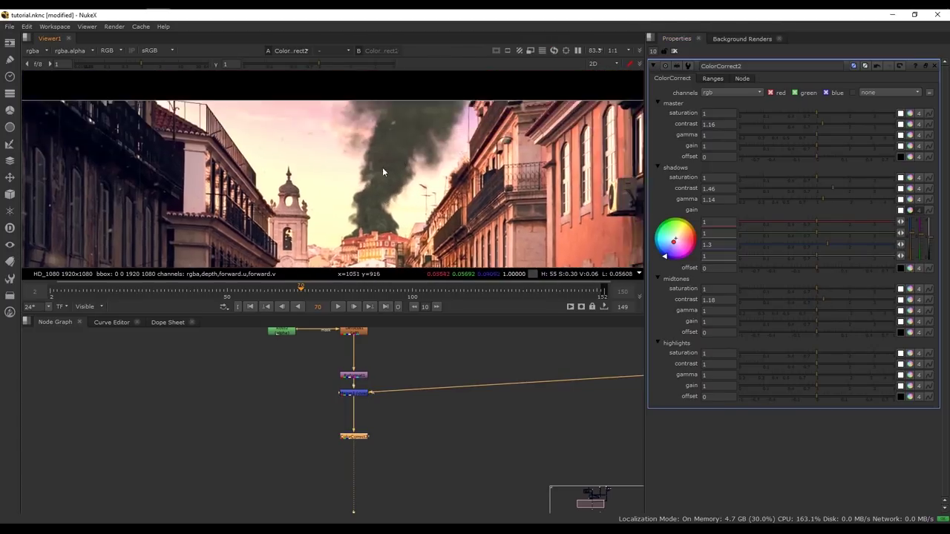
{"action": "left_click_drag", "start_coordinate": [929, 241], "coordinate": [931, 246]}
{"action": "scroll", "coordinate": [401, 142], "scroll_direction": "down", "scroll_amount": 2}
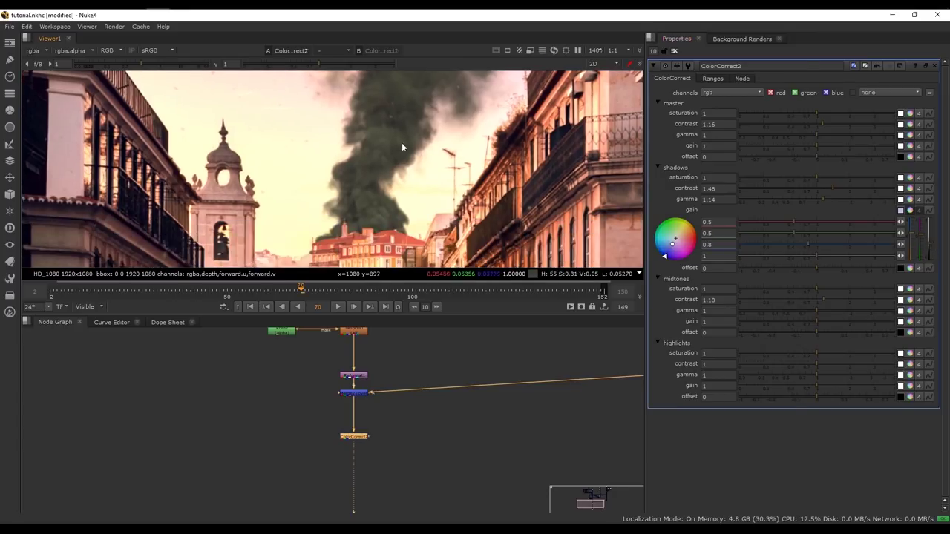
Check the color-corrected composite in an enlarged viewer, restore the layout and close the ColorCorrect2 properties
{"action": "key", "text": "space"}
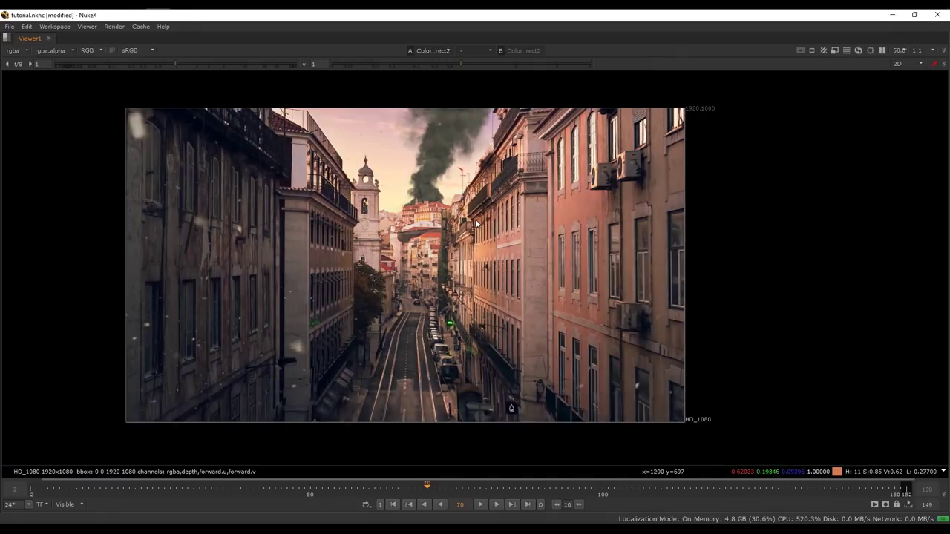
{"action": "key", "text": "space"}
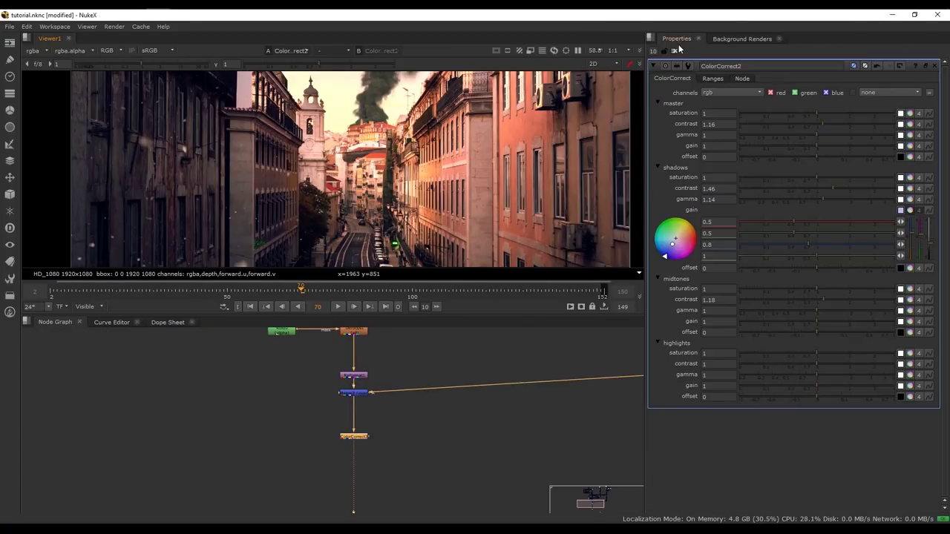
{"action": "left_click", "coordinate": [675, 50]}
Add a Sharpen node directly below ColorCorrect2, set its size to 1.3, check the frame and close its properties
{"action": "middle_click_drag", "start_coordinate": [374, 443], "coordinate": [383, 412]}
{"action": "key", "text": "Tab"}
{"action": "type", "text": "sha"}
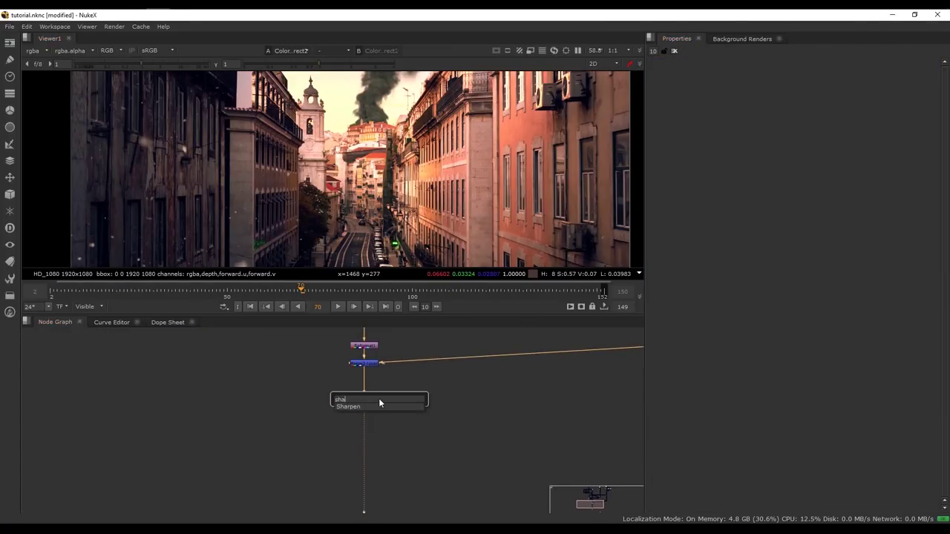
{"action": "key", "text": "Return"}
{"action": "scroll", "coordinate": [468, 135], "scroll_direction": "up", "scroll_amount": 5}
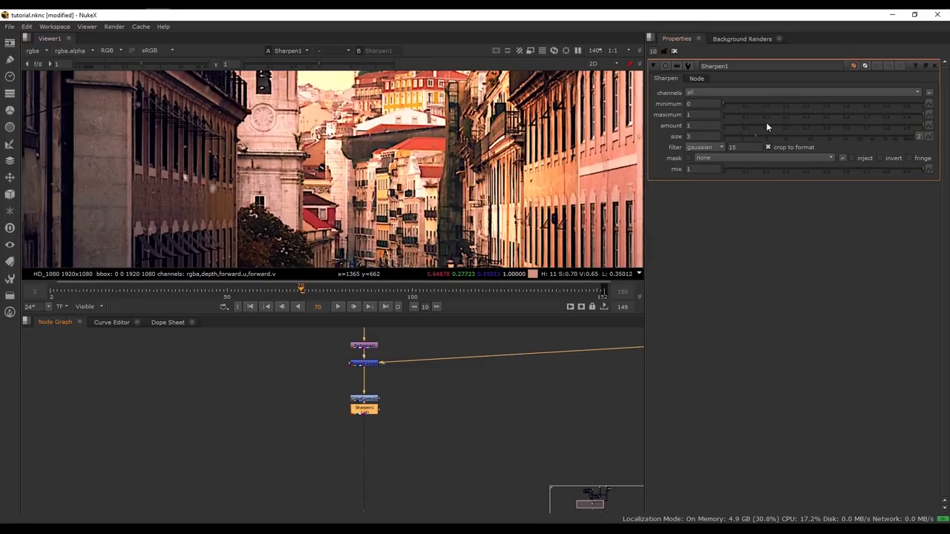
{"action": "left_click_drag", "start_coordinate": [755, 137], "coordinate": [741, 137]}
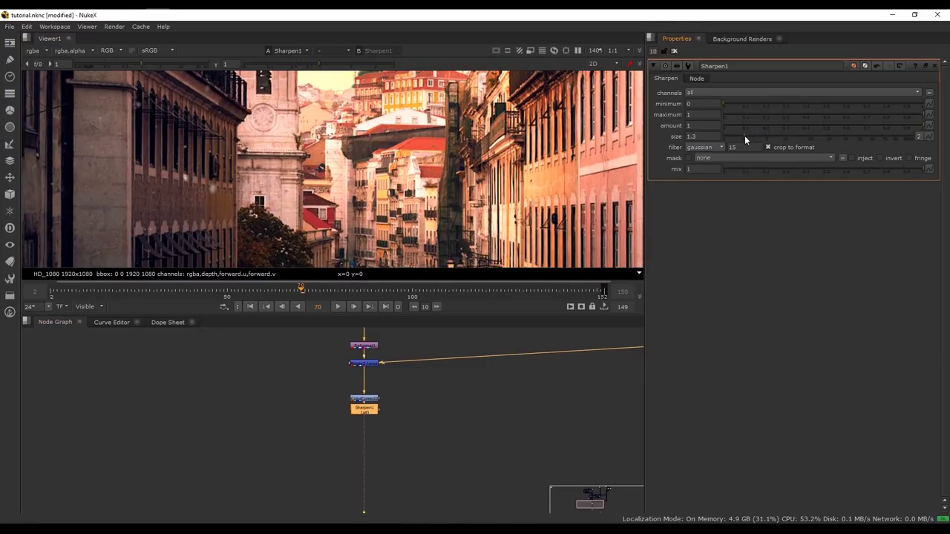
{"action": "scroll", "coordinate": [457, 176], "scroll_direction": "down", "scroll_amount": 4}
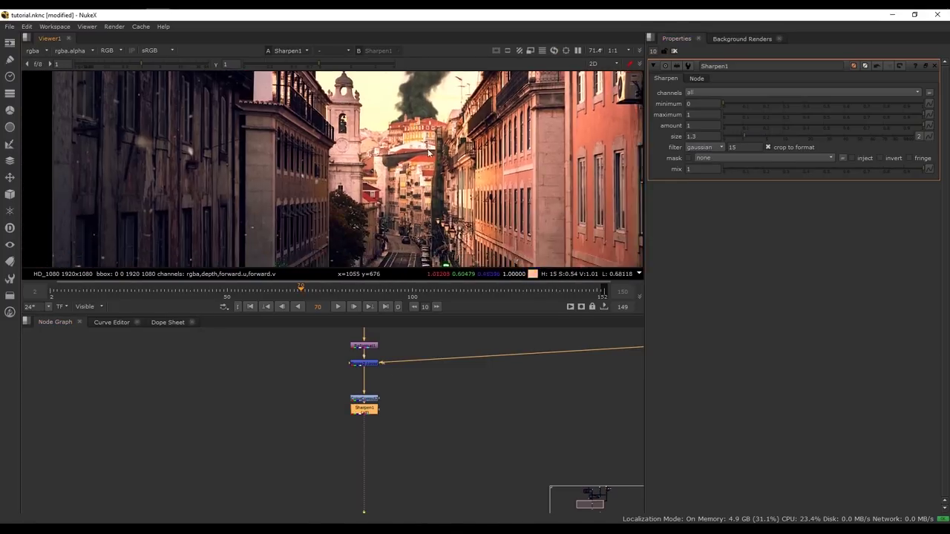
{"action": "scroll", "coordinate": [429, 152], "scroll_direction": "down", "scroll_amount": 1}
{"action": "left_click", "coordinate": [674, 50]}
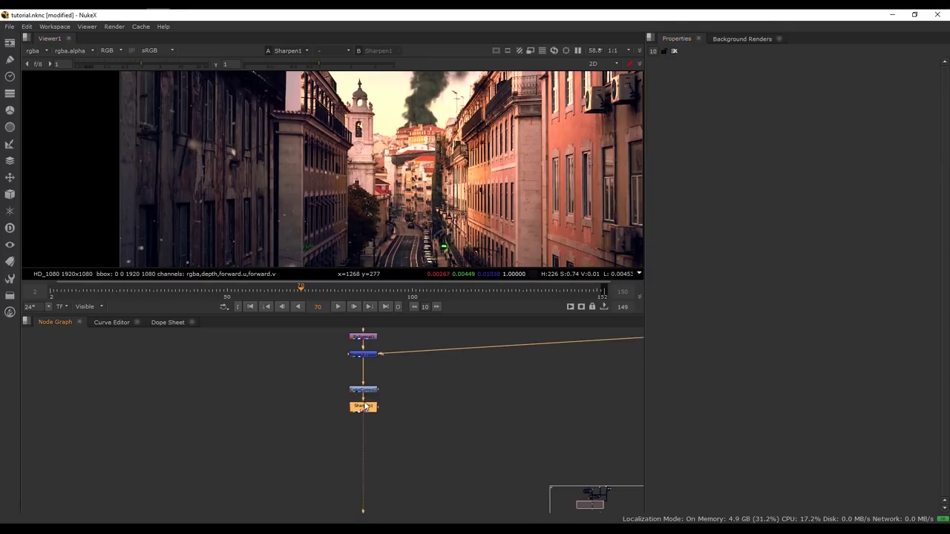
Examine up close how the base of the smoke blends with the distant red rooftops in the sharpened composite
{"action": "middle_click_drag", "start_coordinate": [405, 356], "coordinate": [395, 493]}
{"action": "middle_click_drag", "start_coordinate": [404, 389], "coordinate": [404, 429]}
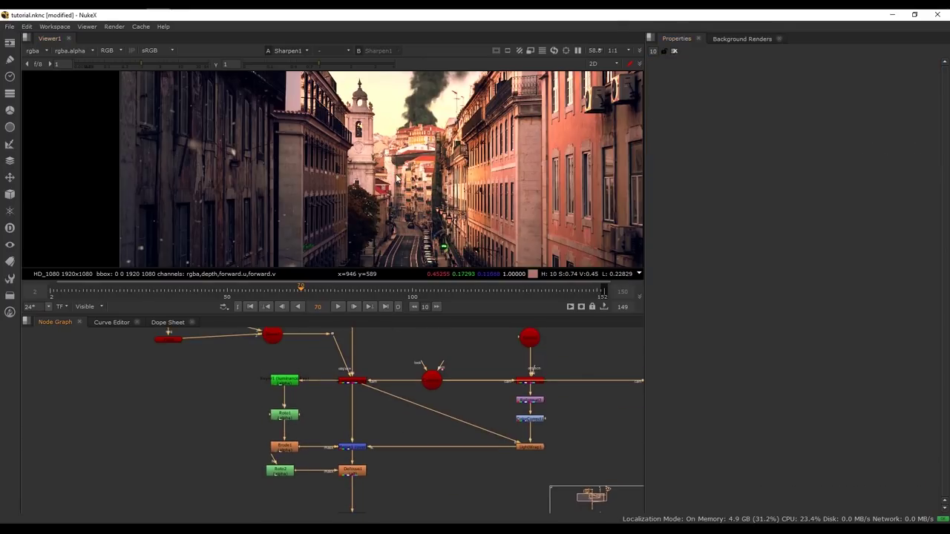
{"action": "middle_click_drag", "start_coordinate": [404, 134], "coordinate": [365, 197]}
{"action": "scroll", "coordinate": [364, 200], "scroll_direction": "up", "scroll_amount": 4}
{"action": "scroll", "coordinate": [375, 218], "scroll_direction": "up", "scroll_amount": 2}
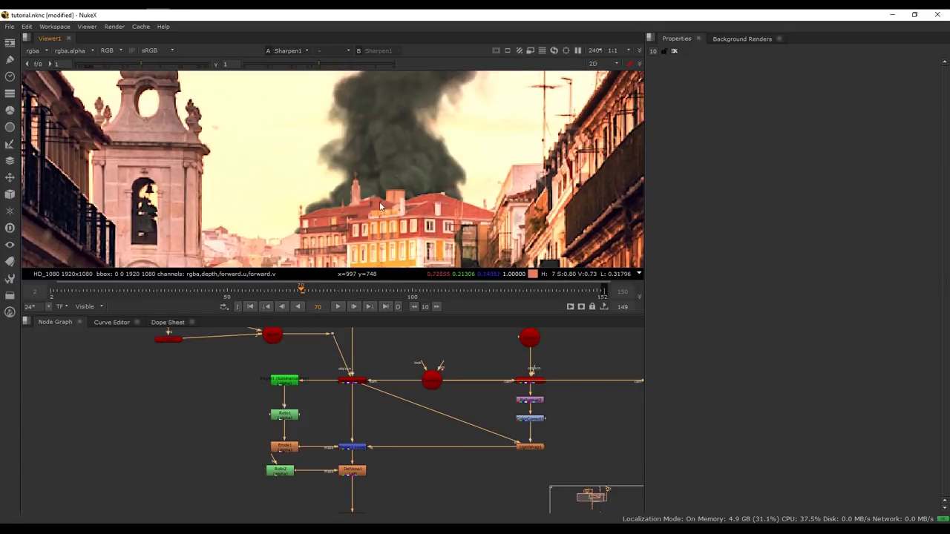
{"action": "scroll", "coordinate": [371, 404], "scroll_direction": "up", "scroll_amount": 3}
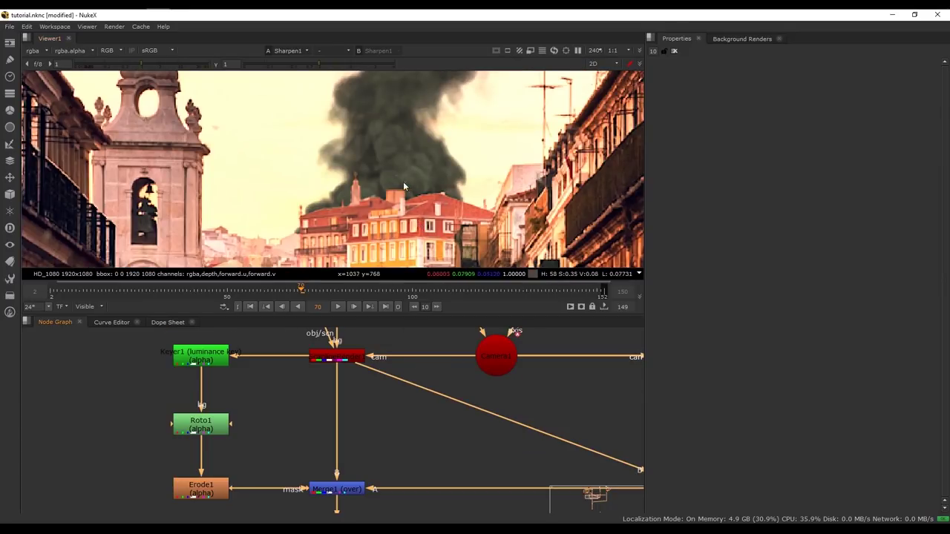
{"action": "scroll", "coordinate": [401, 159], "scroll_direction": "up", "scroll_amount": 3}
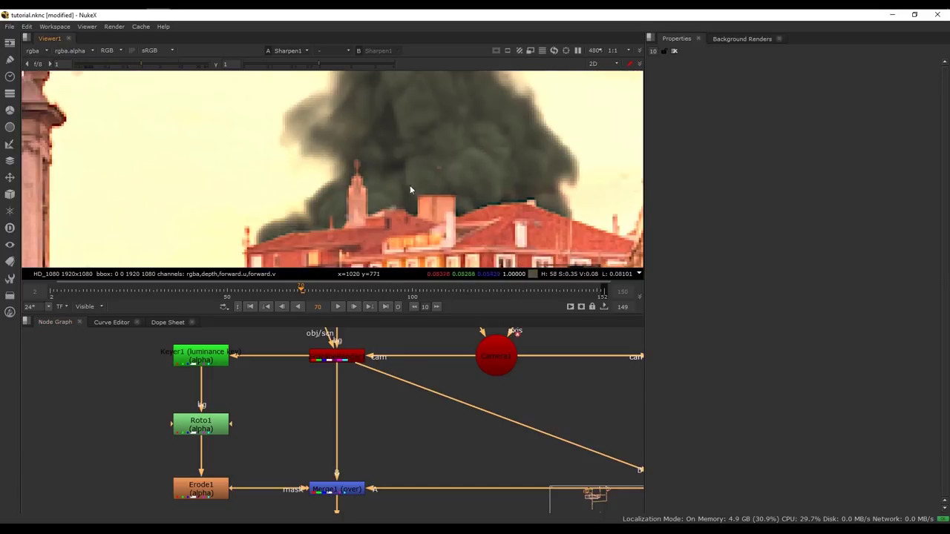
{"action": "middle_click_drag", "start_coordinate": [404, 238], "coordinate": [402, 210]}
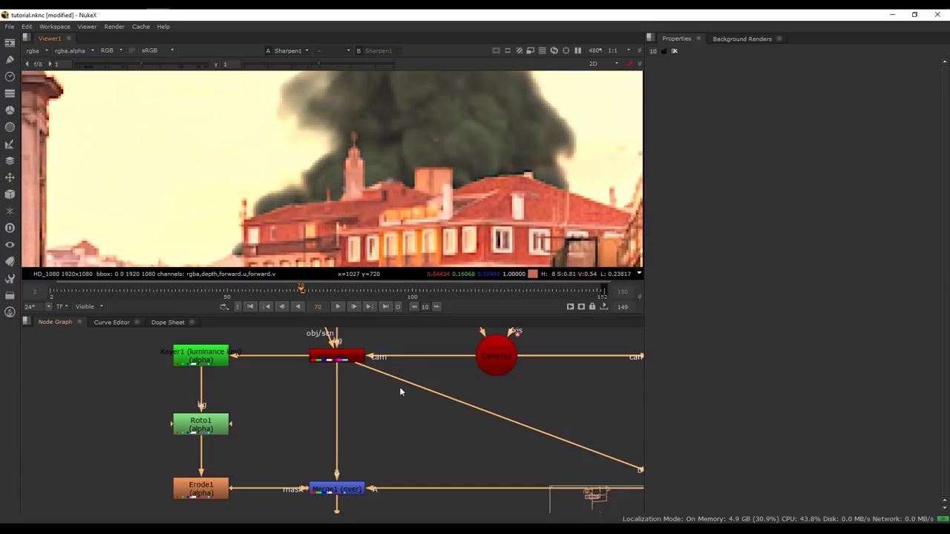
Inspect the projected street render, insert a Grade node between ScanlineRender1 and Merge1, and show it in the viewer
{"action": "left_click", "coordinate": [344, 360]}
{"action": "key", "text": "1"}
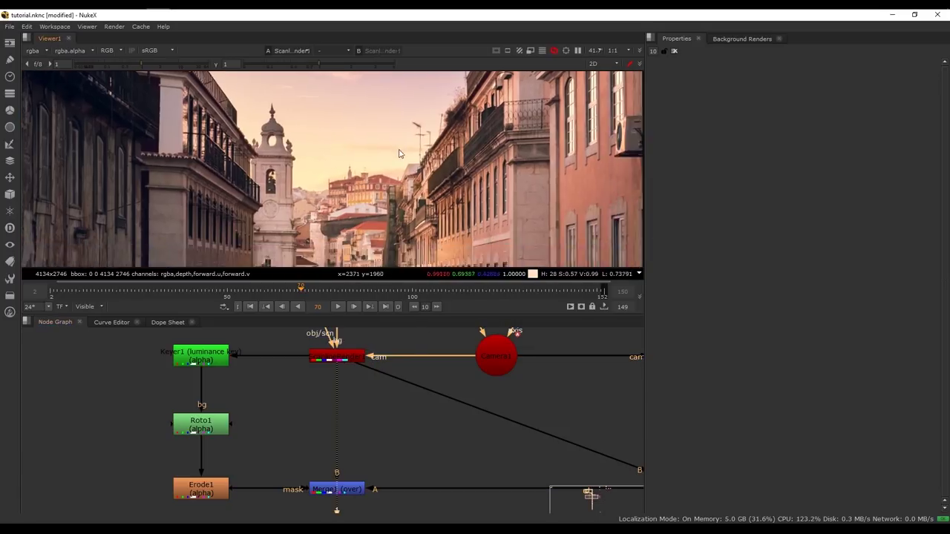
{"action": "scroll", "coordinate": [352, 178], "scroll_direction": "up", "scroll_amount": 4}
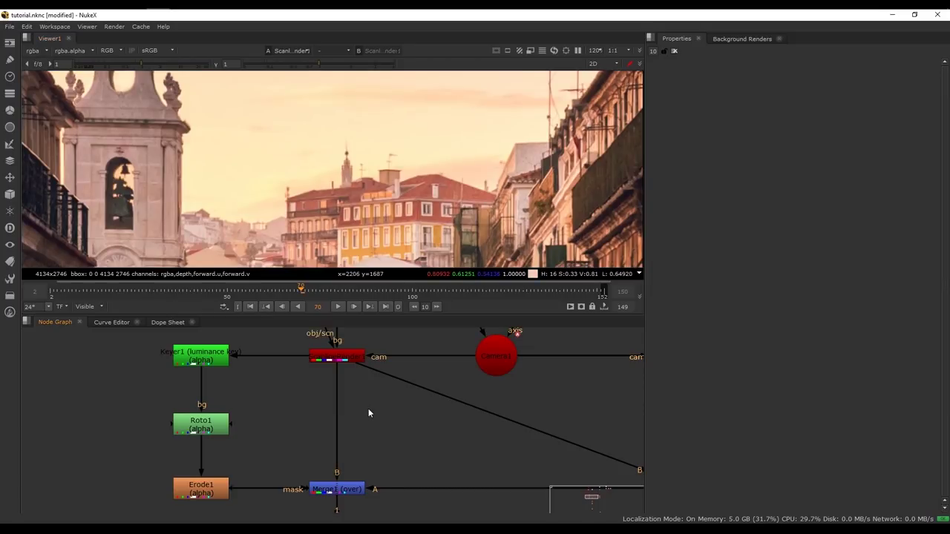
{"action": "key", "text": "g"}
{"action": "left_click_drag", "start_coordinate": [368, 408], "coordinate": [349, 421]}
{"action": "key", "text": "1"}
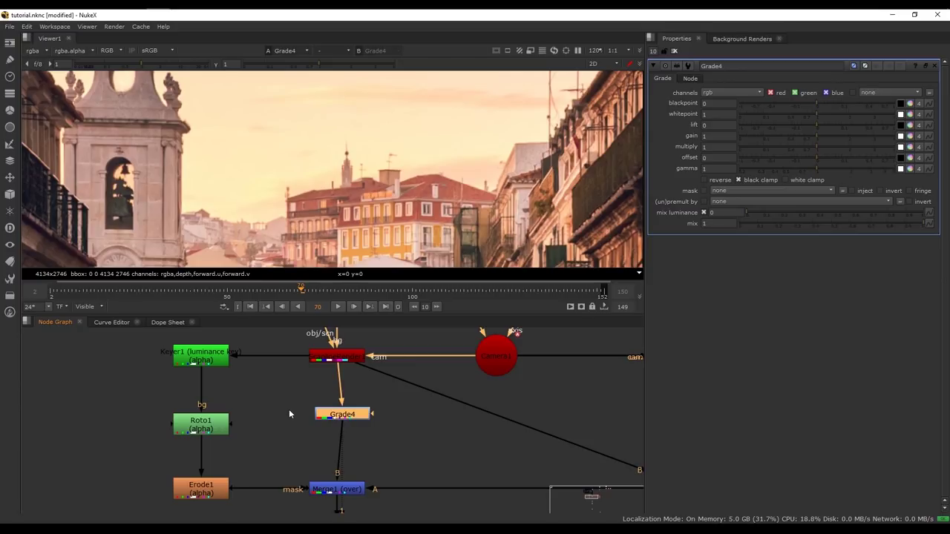
Create a separate Roto node beside Grade4 and connect it as the grade's mask
{"action": "left_click", "coordinate": [289, 414]}
{"action": "key", "text": "o"}
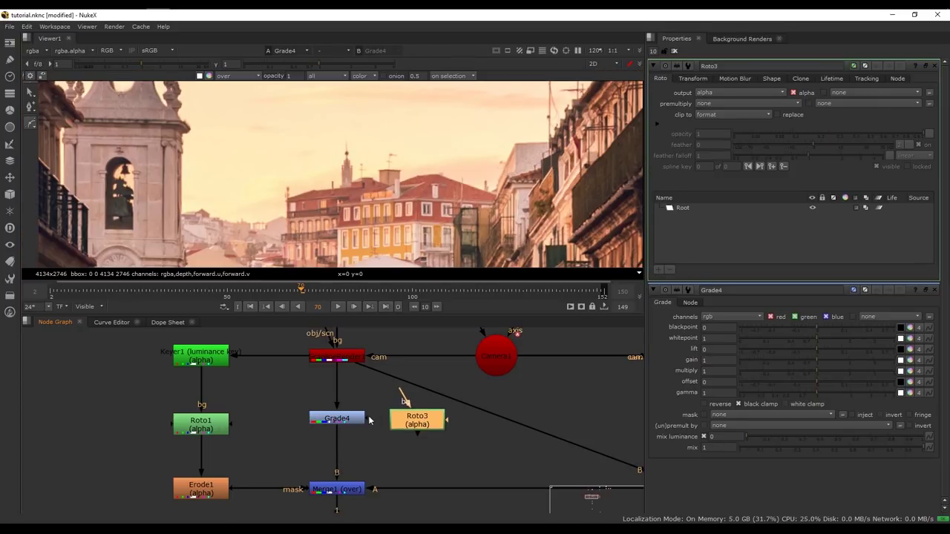
{"action": "middle_click_drag", "start_coordinate": [356, 182], "coordinate": [384, 196]}
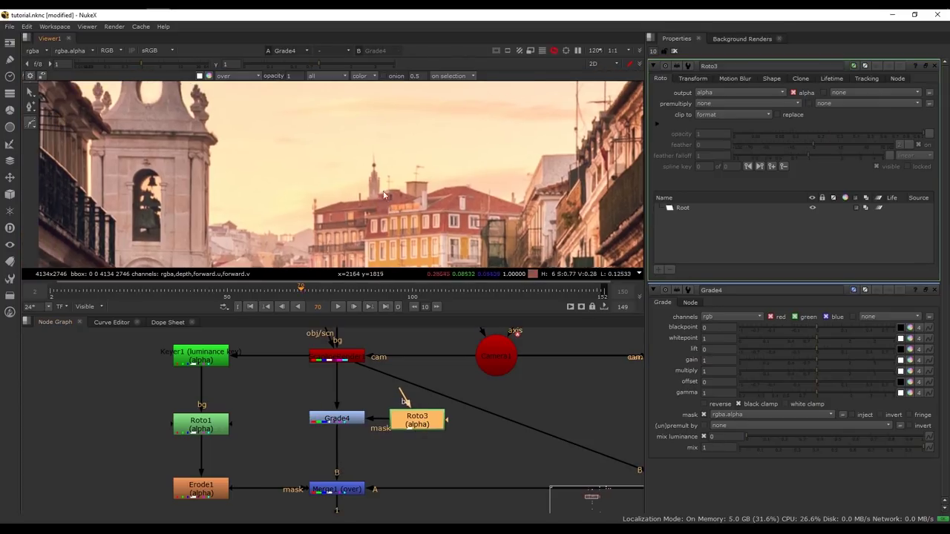
Draw a closed Bezier in Roto3 around the distant rooftops at the smoke's base, using the Merge1 output as reference
{"action": "left_click", "coordinate": [372, 155]}
{"action": "middle_click_drag", "start_coordinate": [369, 495], "coordinate": [377, 387]}
{"action": "left_click", "coordinate": [363, 382], "text": "ctrl+shift"}
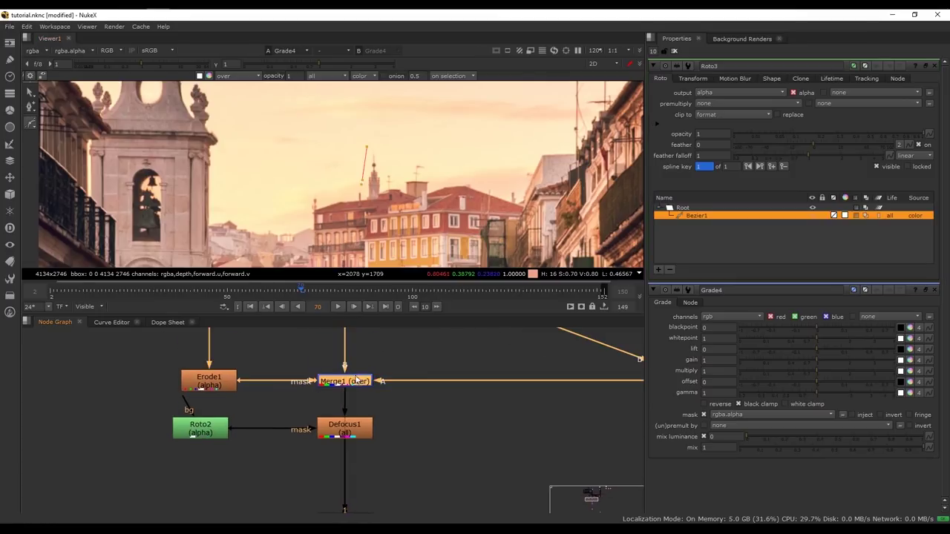
{"action": "mouse_move", "coordinate": [375, 207]}
{"action": "middle_mouse_down"}
{"action": "mouse_move", "coordinate": [364, 234]}
{"action": "mouse_move", "coordinate": [366, 207]}
{"action": "middle_mouse_up"}
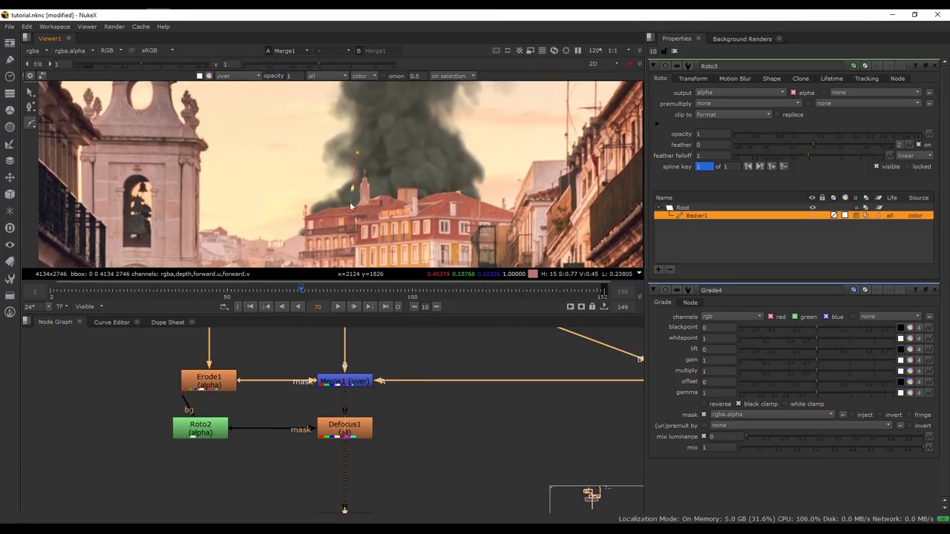
{"action": "left_click", "coordinate": [329, 202]}
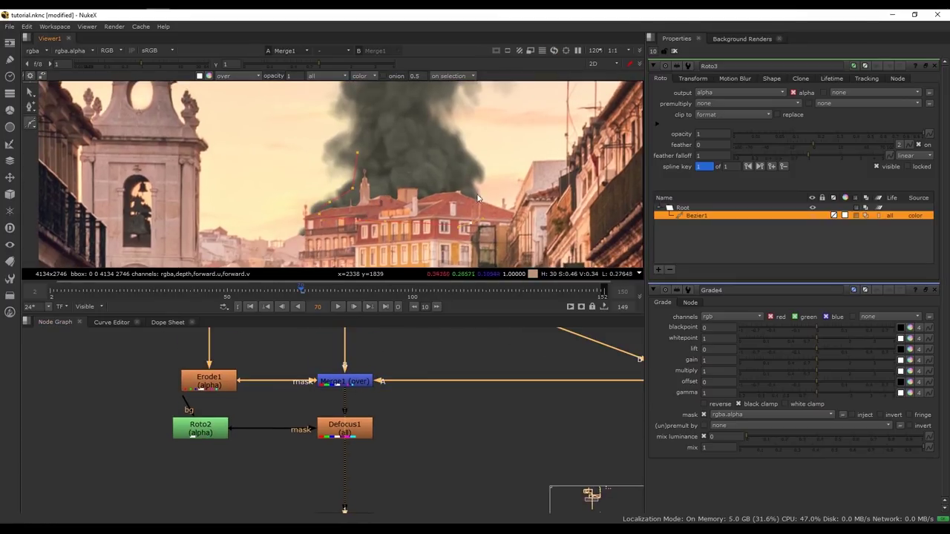
{"action": "left_click", "coordinate": [357, 153]}
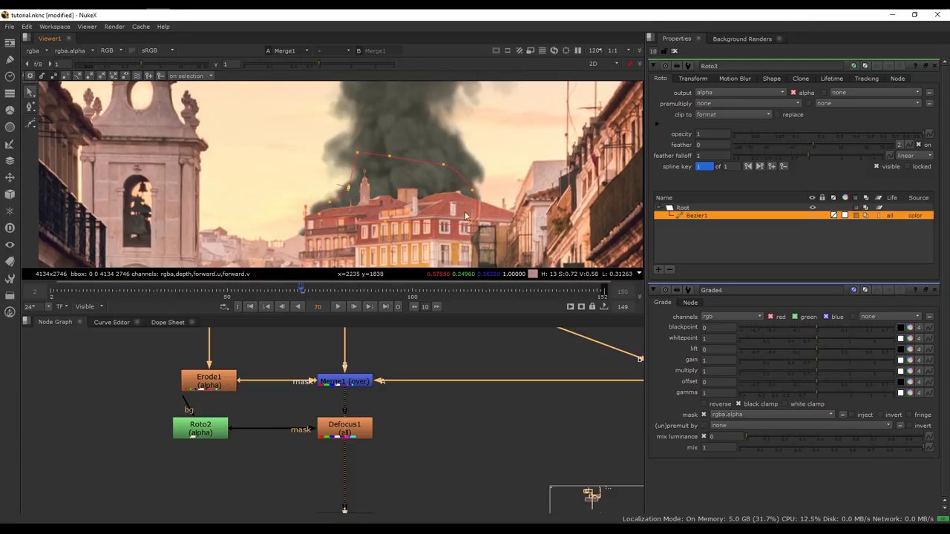
Set Roto3 to no clip with a feather of -63, and set Grade4's multiply to 0.7
{"action": "left_click", "coordinate": [791, 372]}
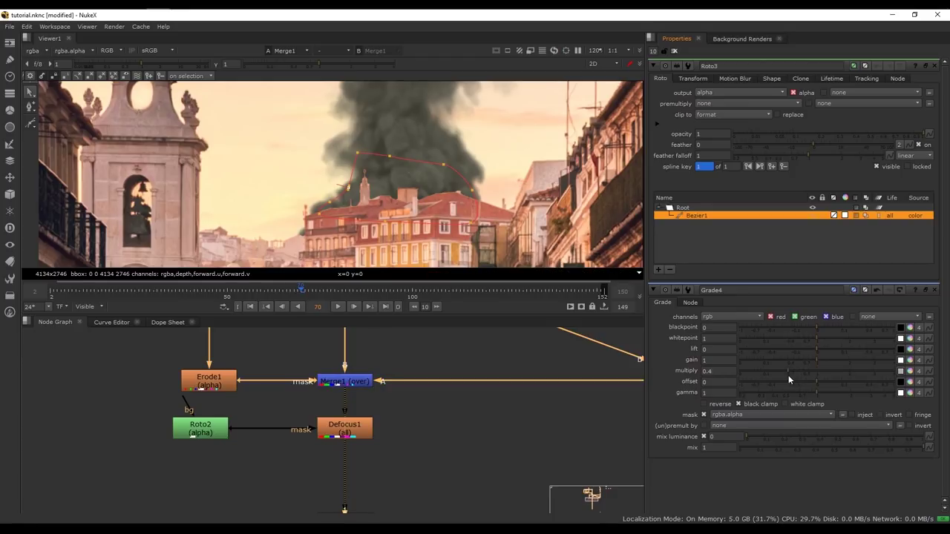
{"action": "left_click", "coordinate": [732, 115]}
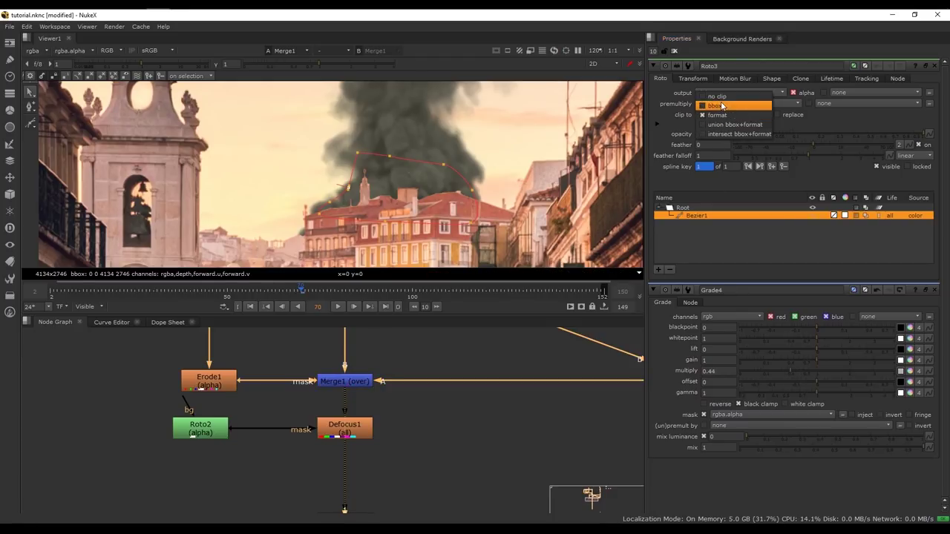
{"action": "left_click", "coordinate": [716, 97]}
{"action": "left_click", "coordinate": [794, 369]}
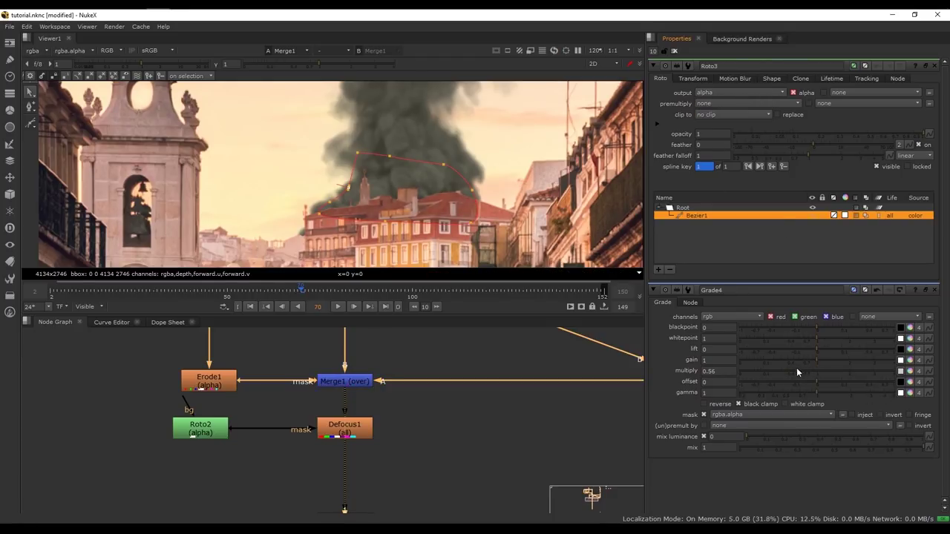
{"action": "left_click_drag", "start_coordinate": [814, 144], "coordinate": [770, 146]}
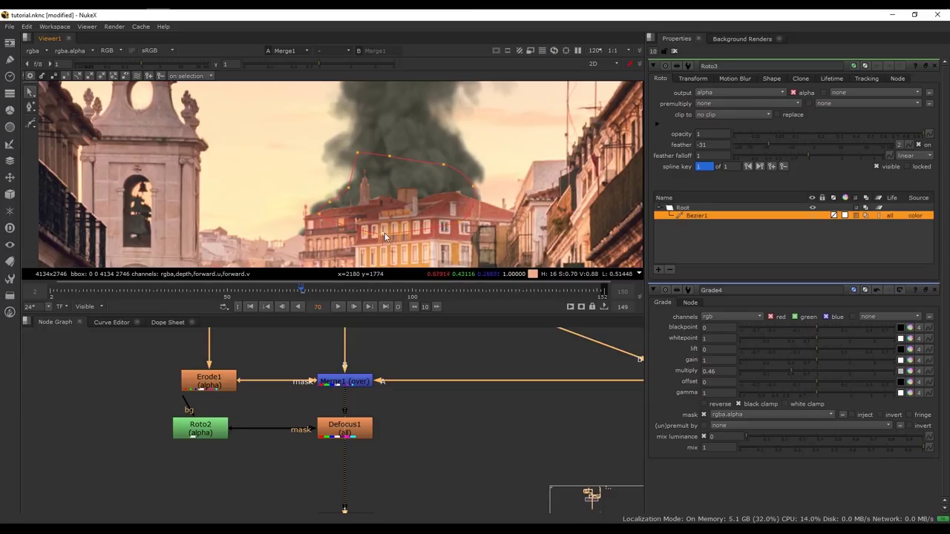
{"action": "mouse_move", "coordinate": [800, 376]}
{"action": "left_mouse_down"}
{"action": "mouse_move", "coordinate": [770, 375]}
{"action": "mouse_move", "coordinate": [804, 375]}
{"action": "left_mouse_up"}
{"action": "left_click_drag", "start_coordinate": [776, 145], "coordinate": [749, 148]}
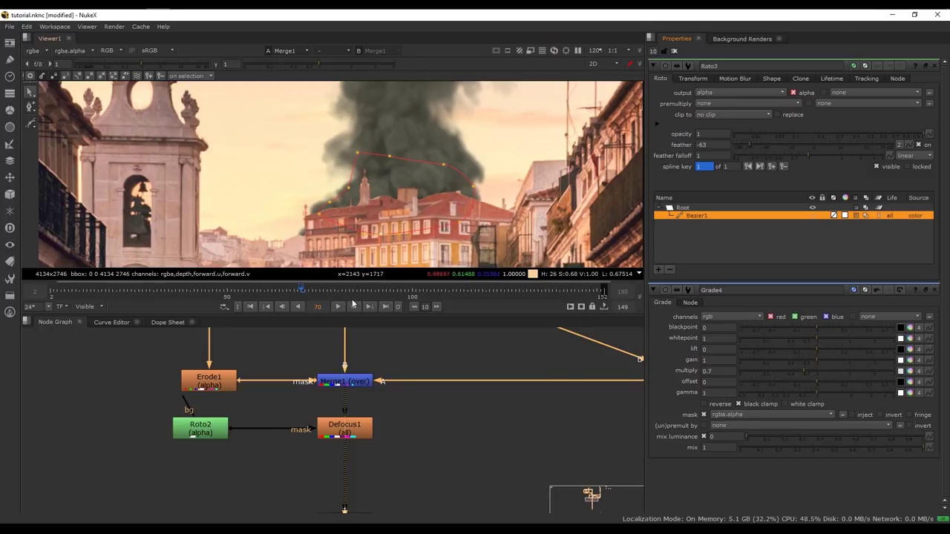
Compare the rooftops with Grade4 disabled and enabled, and darken them with multiply 0.53 and gain 0.64
{"action": "middle_click_drag", "start_coordinate": [355, 402], "coordinate": [359, 472]}
{"action": "left_click", "coordinate": [365, 383]}
{"action": "key", "text": "d"}
{"action": "key", "text": "d"}
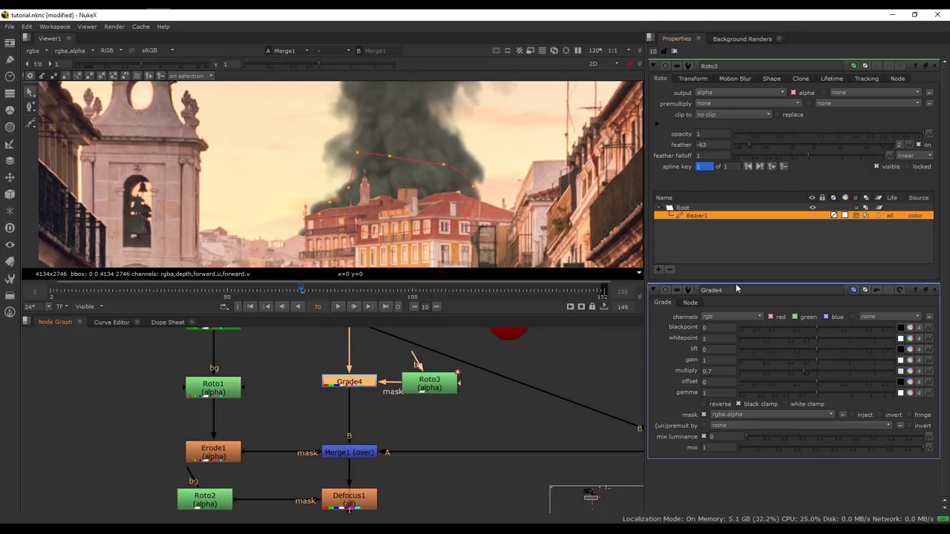
{"action": "left_click_drag", "start_coordinate": [800, 370], "coordinate": [795, 370]}
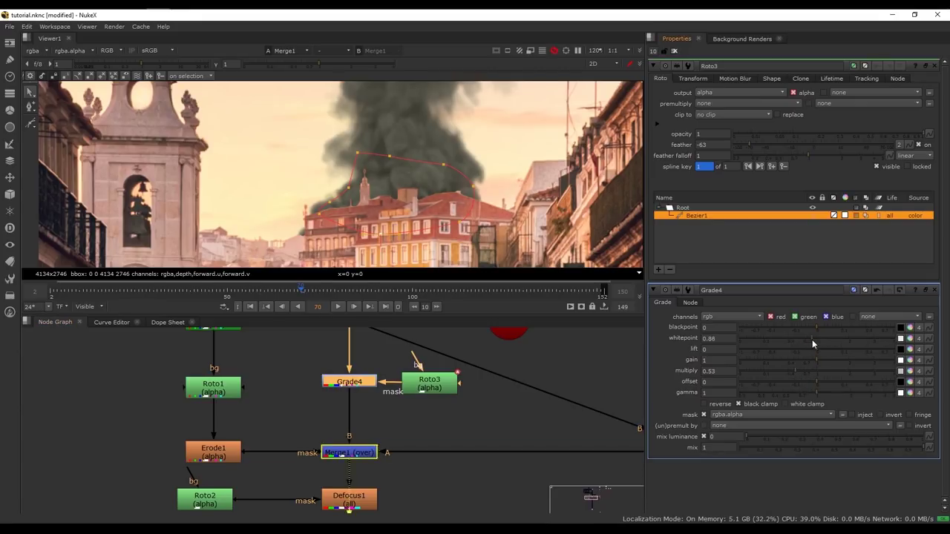
{"action": "left_click_drag", "start_coordinate": [816, 349], "coordinate": [799, 360]}
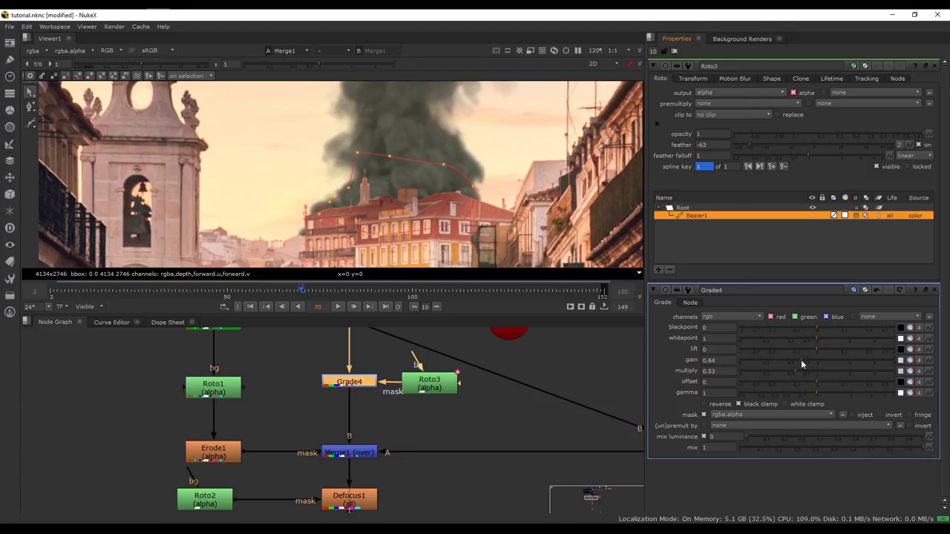
Widen the roto shape around the smoke's base, smooth its upper edge and set its feather to -74
{"action": "left_click_drag", "start_coordinate": [348, 190], "coordinate": [328, 184]}
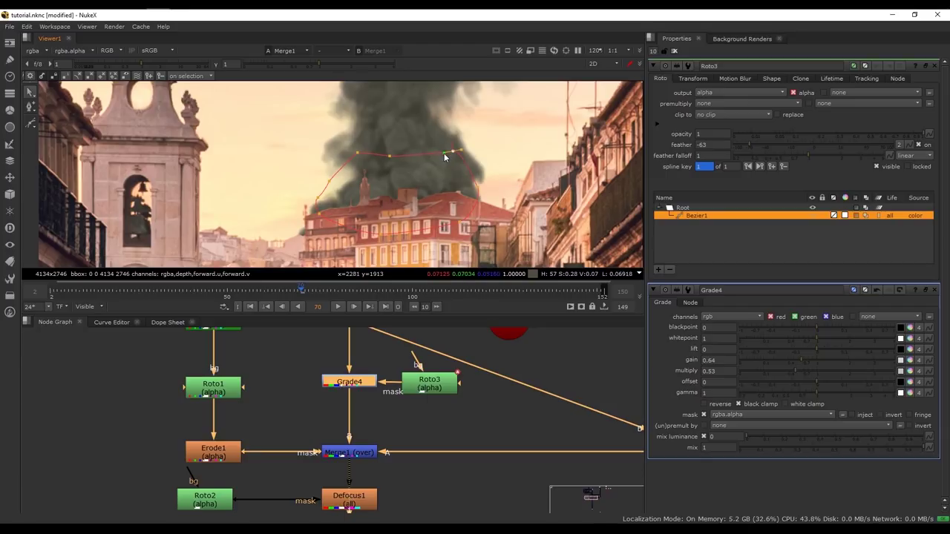
{"action": "left_click_drag", "start_coordinate": [766, 141], "coordinate": [739, 144]}
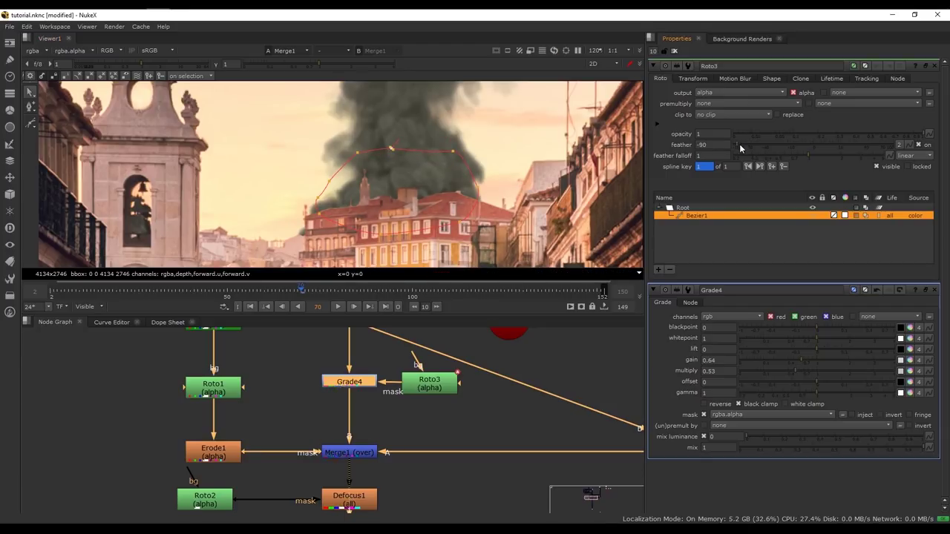
{"action": "scroll", "coordinate": [414, 173], "scroll_direction": "down", "scroll_amount": 5}
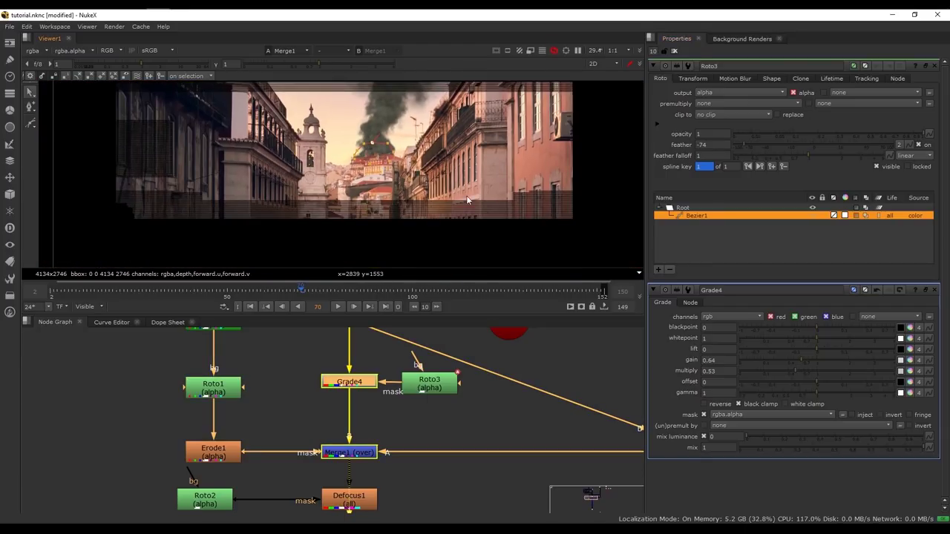
Clear the open properties, reopen Grade4 alone and set its mix to 0.81
{"action": "left_click", "coordinate": [672, 51]}
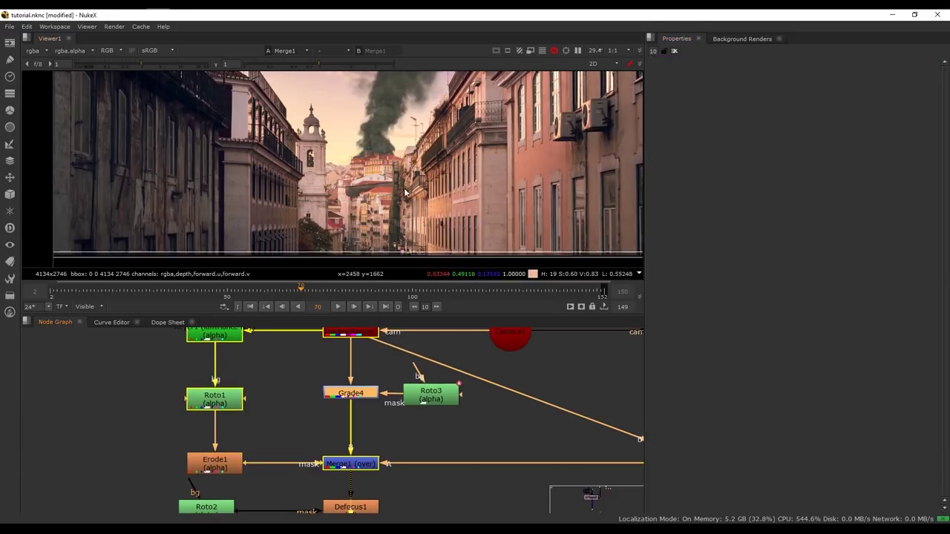
{"action": "double_click", "coordinate": [350, 393]}
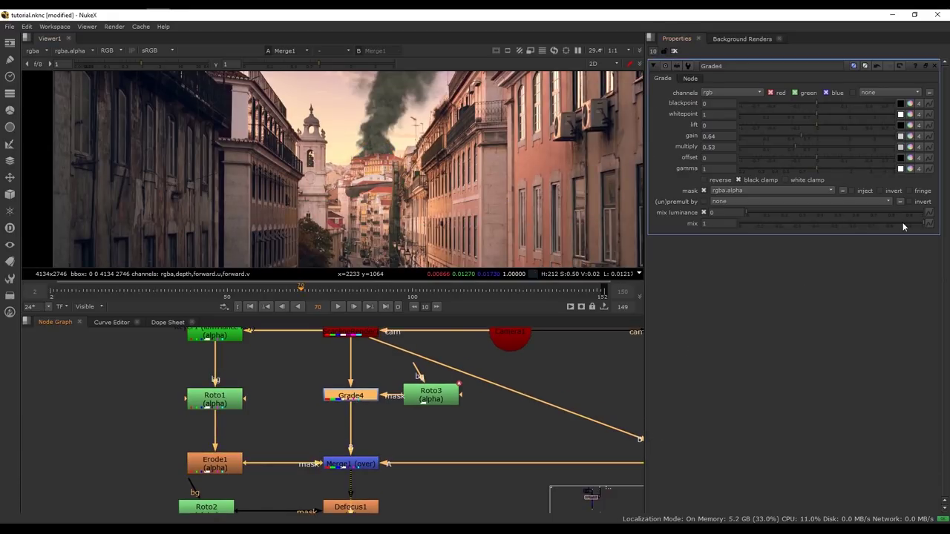
{"action": "left_click_drag", "start_coordinate": [903, 223], "coordinate": [869, 224]}
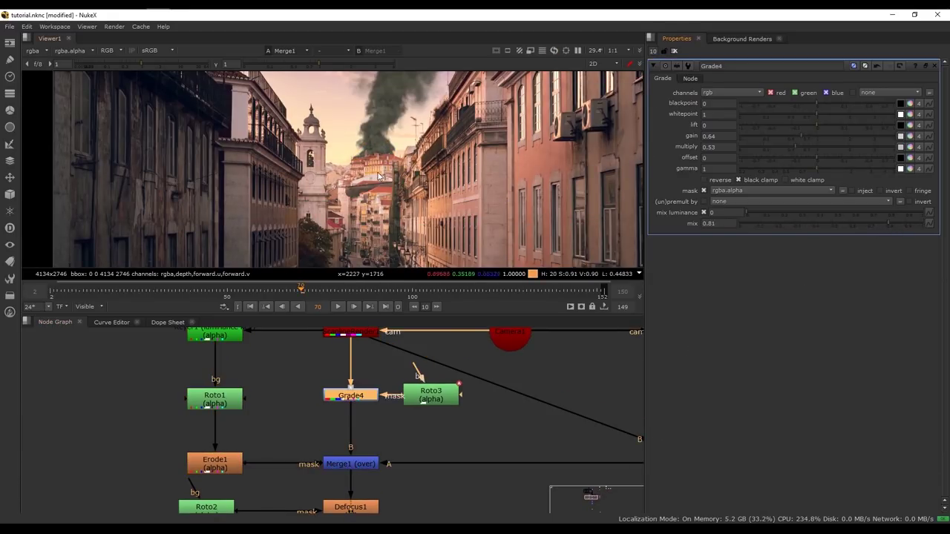
Clear the open properties and compare the rooftops beneath the smoke with Grade4 disabled and enabled
{"action": "left_click", "coordinate": [674, 52]}
{"action": "key", "text": "d"}
{"action": "key", "text": "d"}
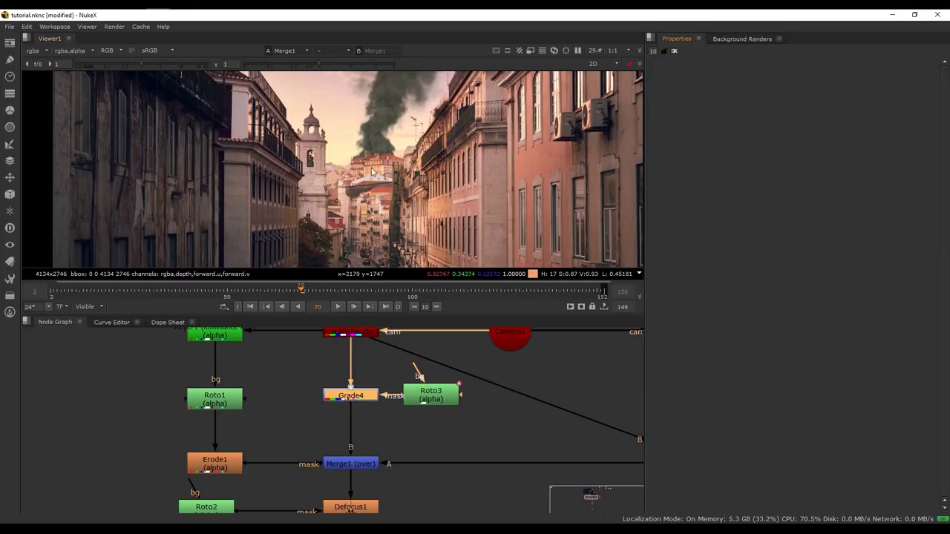
{"action": "scroll", "coordinate": [376, 173], "scroll_direction": "up", "scroll_amount": 2}
{"action": "scroll", "coordinate": [377, 173], "scroll_direction": "down", "scroll_amount": 3}
{"action": "key", "text": "d"}
{"action": "key", "text": "d"}
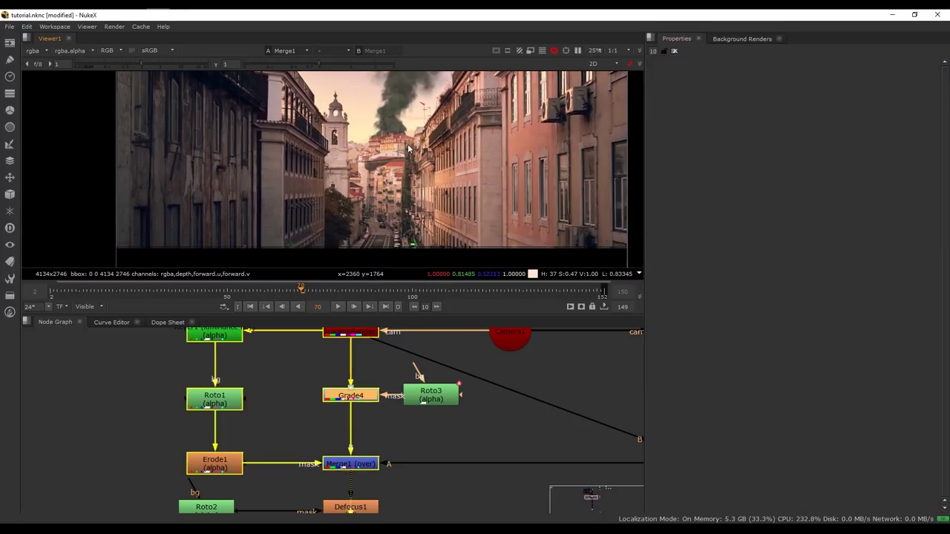
{"action": "scroll", "coordinate": [400, 157], "scroll_direction": "down", "scroll_amount": 2}
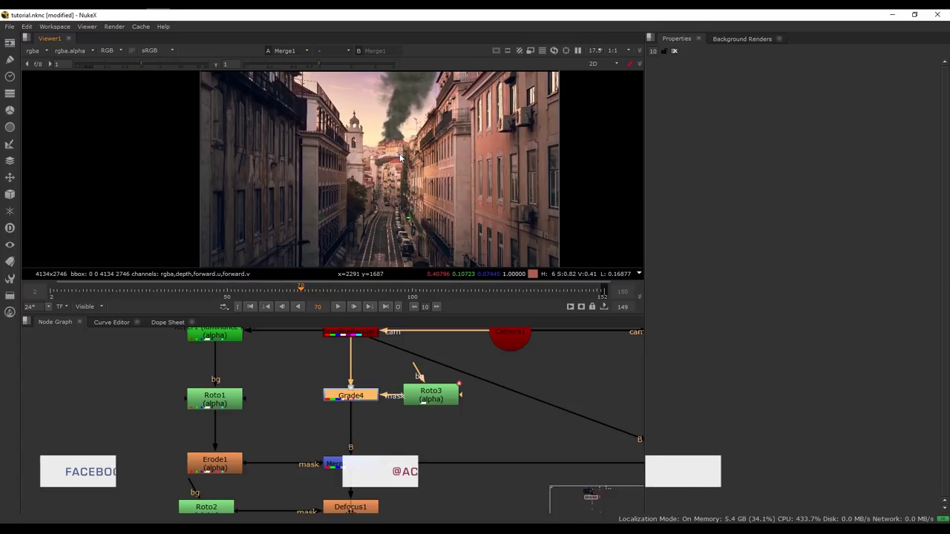
View the Sharpen1 output and add a Grain node directly after it at the end of the node tree
{"action": "scroll", "coordinate": [428, 355], "scroll_direction": "down", "scroll_amount": 3}
{"action": "middle_click_drag", "start_coordinate": [428, 355], "coordinate": [421, 272]}
{"action": "left_click", "coordinate": [384, 438]}
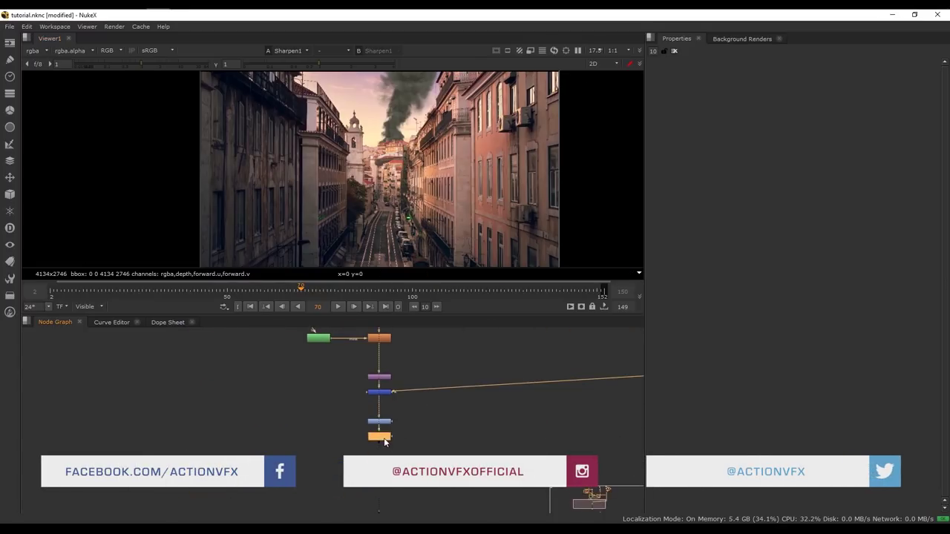
{"action": "key", "text": "1"}
{"action": "scroll", "coordinate": [378, 429], "scroll_direction": "up", "scroll_amount": 1}
{"action": "scroll", "coordinate": [380, 437], "scroll_direction": "up", "scroll_amount": 3}
{"action": "key", "text": "Tab"}
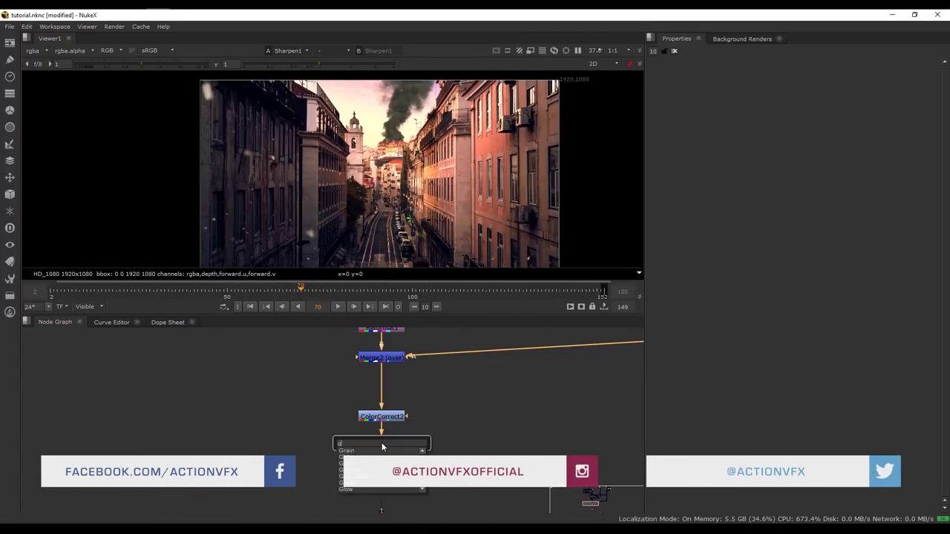
{"action": "type", "text": "g"}
{"action": "key", "text": "Return"}
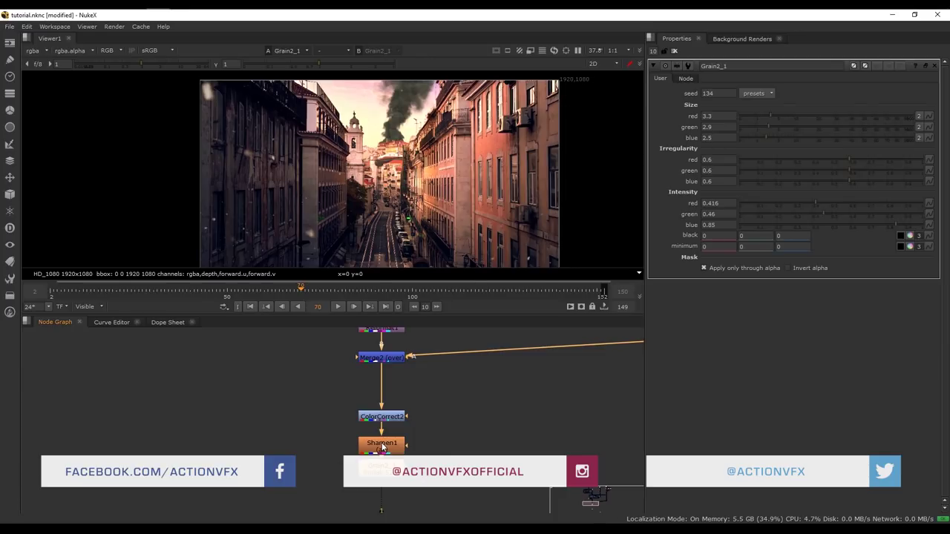
Apply the Kodak 5217 grain preset and set its intensity to red 0.36, green 0.39 and blue 0.43
{"action": "scroll", "coordinate": [415, 184], "scroll_direction": "up", "scroll_amount": 4}
{"action": "scroll", "coordinate": [390, 153], "scroll_direction": "up", "scroll_amount": 4}
{"action": "left_click", "coordinate": [752, 94]}
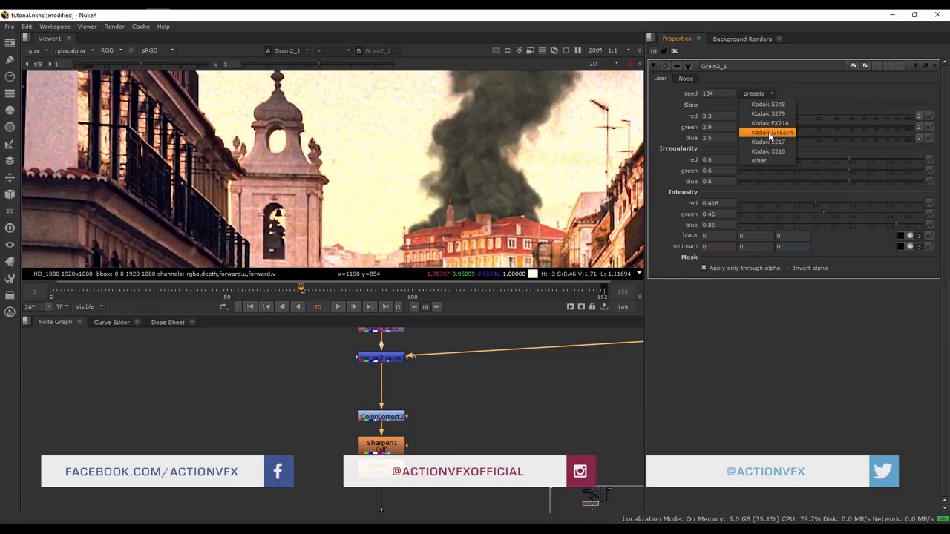
{"action": "left_click", "coordinate": [770, 135]}
{"action": "left_click", "coordinate": [762, 94]}
{"action": "left_click", "coordinate": [768, 142]}
{"action": "scroll", "coordinate": [384, 142], "scroll_direction": "up", "scroll_amount": 2}
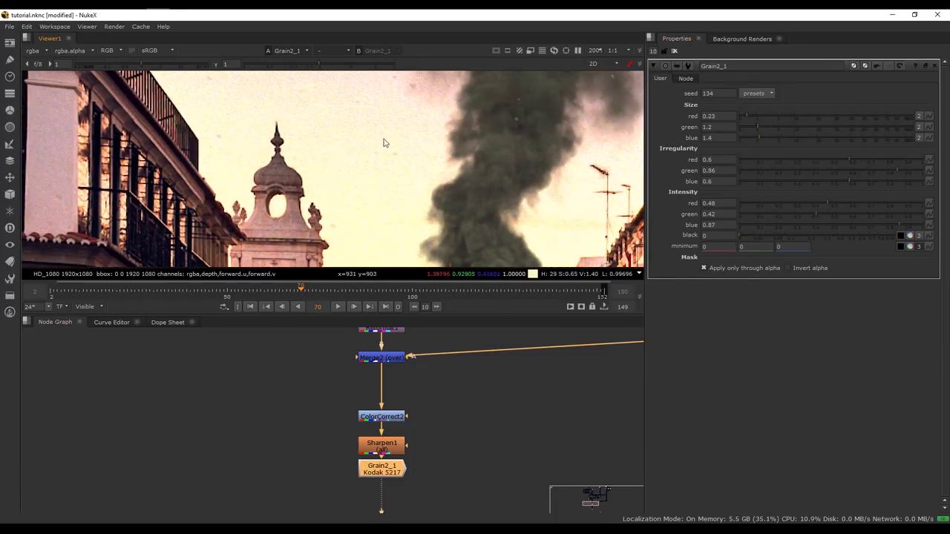
{"action": "left_click_drag", "start_coordinate": [842, 205], "coordinate": [807, 206]}
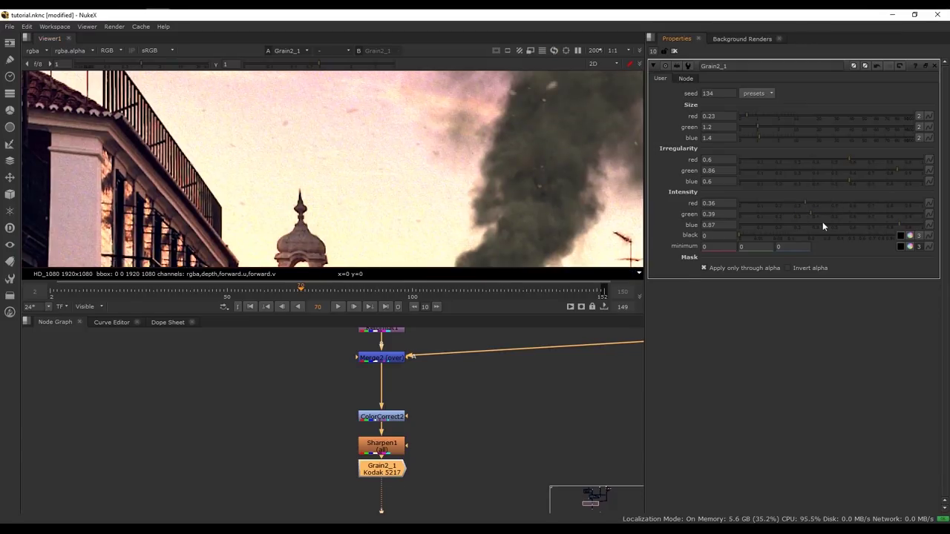
{"action": "middle_click_drag", "start_coordinate": [450, 202], "coordinate": [377, 154]}
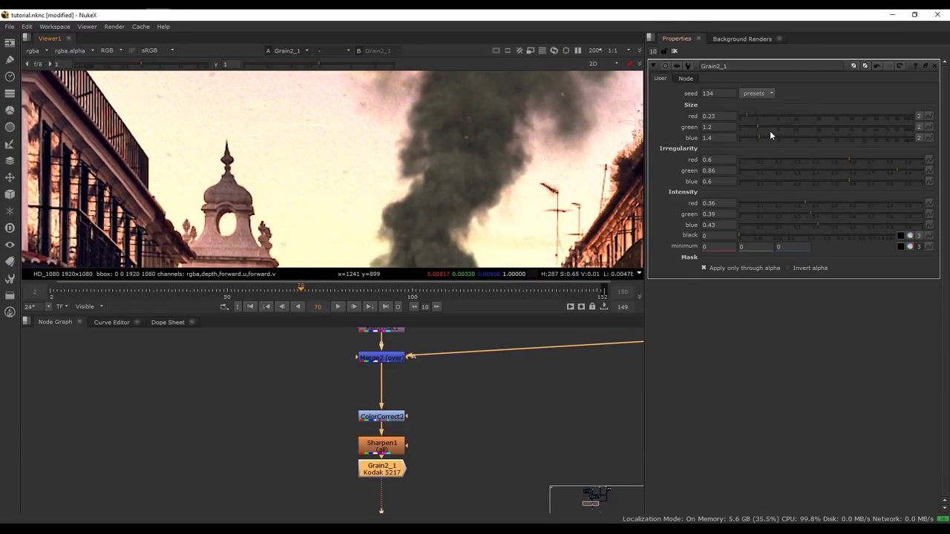
Set the grain's red size to 0.65 and its irregularity to red 0.51 and green 0.54
{"action": "left_click_drag", "start_coordinate": [748, 112], "coordinate": [753, 111]}
{"action": "left_click", "coordinate": [842, 158]}
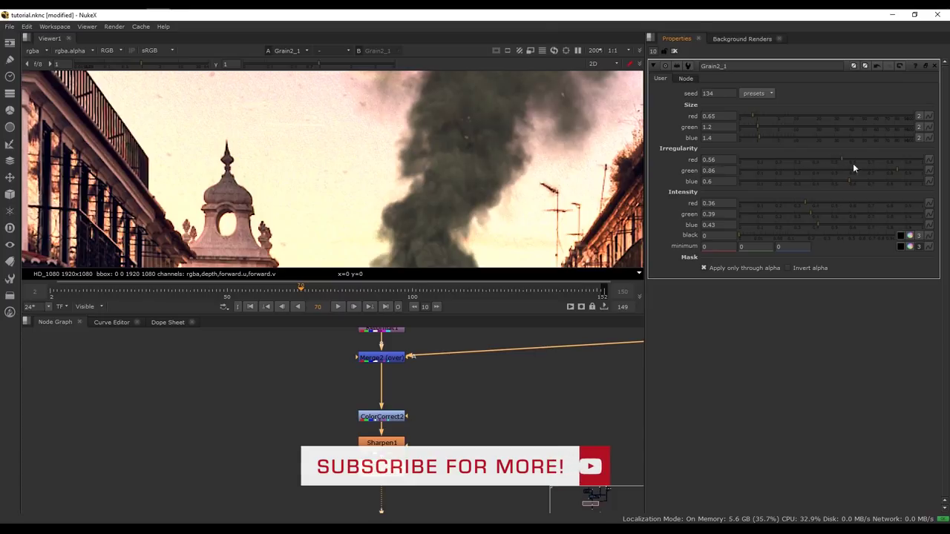
{"action": "left_click", "coordinate": [832, 160]}
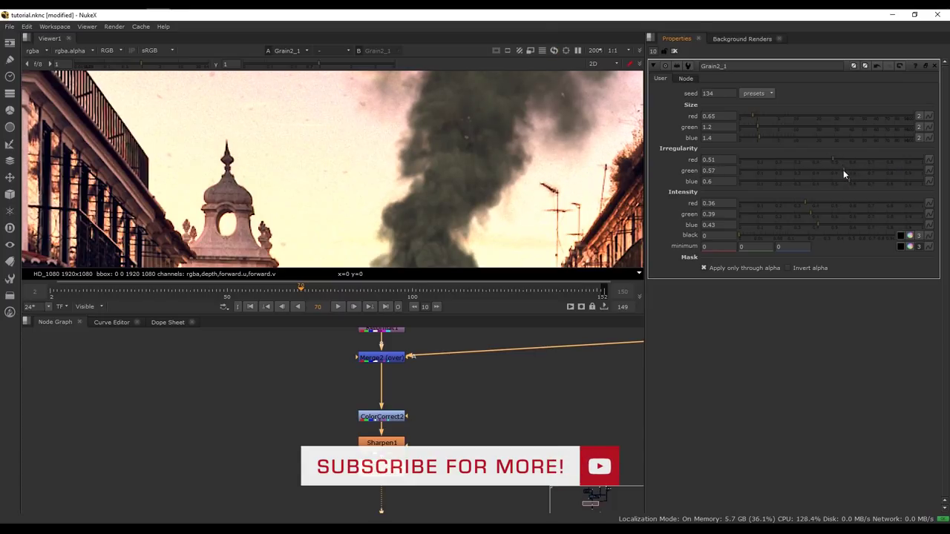
{"action": "left_click", "coordinate": [838, 171]}
{"action": "middle_click_drag", "start_coordinate": [439, 175], "coordinate": [436, 190]}
{"action": "scroll", "coordinate": [430, 165], "scroll_direction": "up", "scroll_amount": 1}
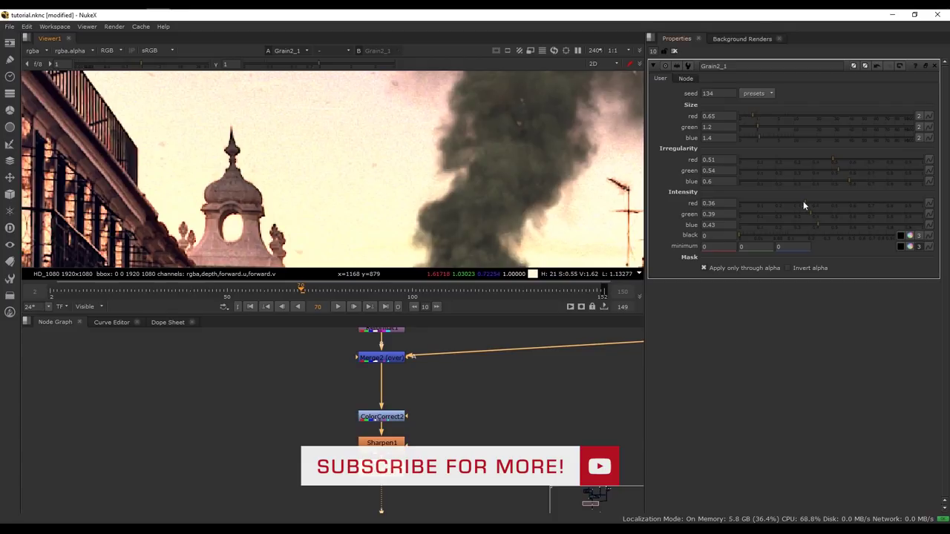
Try grain intensities of red 0.215, green 0.195 and blue 0.195, and check them on the full frame
{"action": "left_click", "coordinate": [778, 203]}
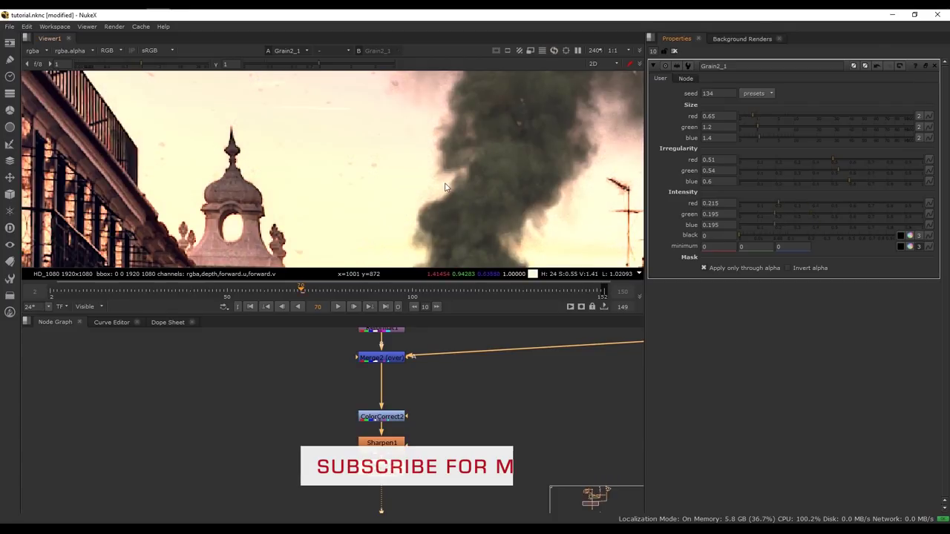
{"action": "key", "text": "space"}
{"action": "scroll", "coordinate": [478, 240], "scroll_direction": "down", "scroll_amount": 6}
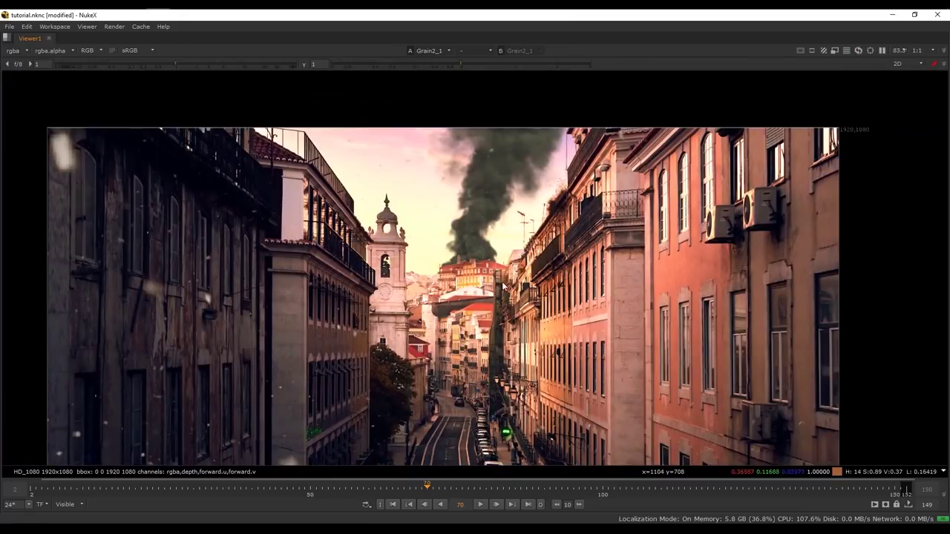
{"action": "scroll", "coordinate": [493, 296], "scroll_direction": "up", "scroll_amount": 5}
{"action": "key", "text": "space"}
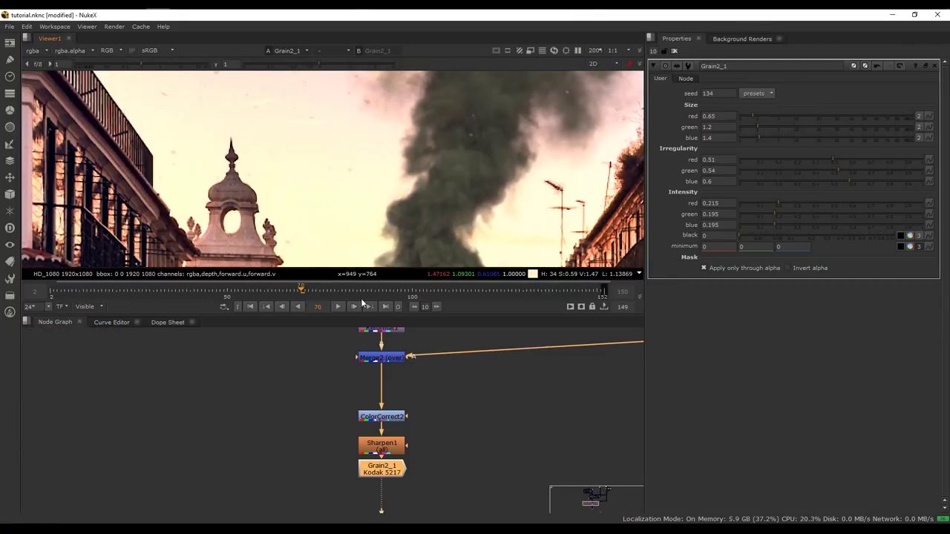
Set the grain intensity to 0.305 for red and green, and raise blue to roughly the same level
{"action": "left_click", "coordinate": [793, 204]}
{"action": "left_click", "coordinate": [791, 214]}
{"action": "left_click", "coordinate": [792, 225]}
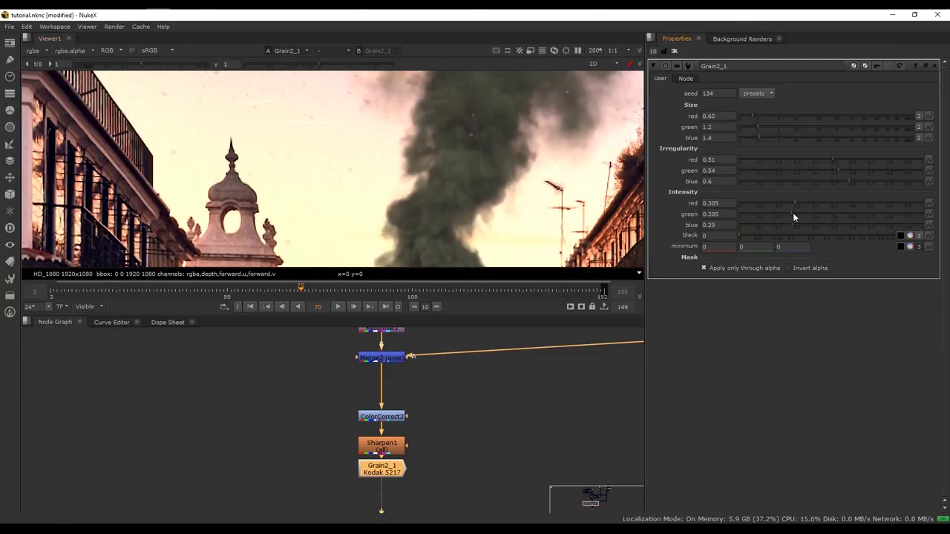
{"action": "left_click", "coordinate": [796, 224]}
Clear the open properties and inspect the final grained composite in the full-size viewer
{"action": "key", "text": "space"}
{"action": "scroll", "coordinate": [420, 149], "scroll_direction": "down", "scroll_amount": 5}
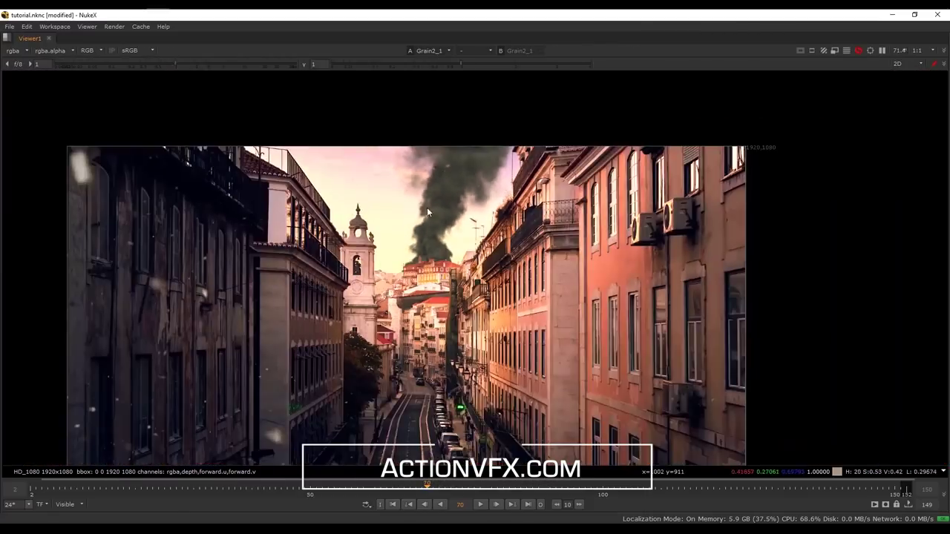
{"action": "key", "text": "space"}
{"action": "middle_click_drag", "start_coordinate": [441, 201], "coordinate": [383, 225]}
{"action": "left_click", "coordinate": [674, 51]}
{"action": "key", "text": "space"}
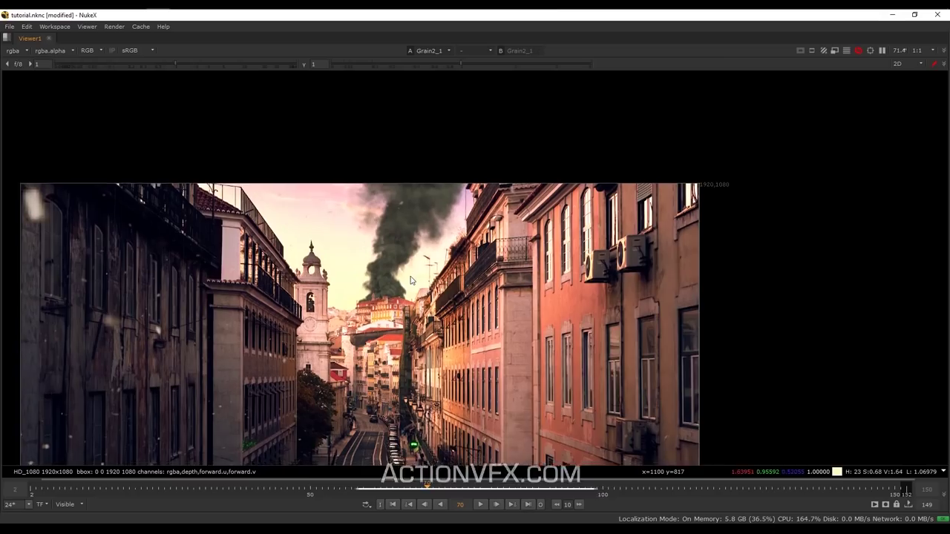
{"action": "middle_click_drag", "start_coordinate": [409, 273], "coordinate": [495, 191]}
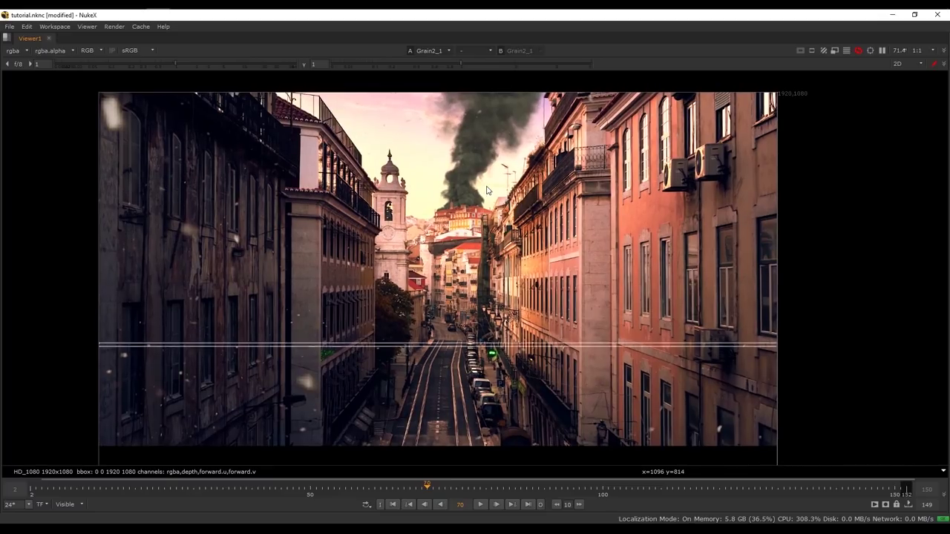